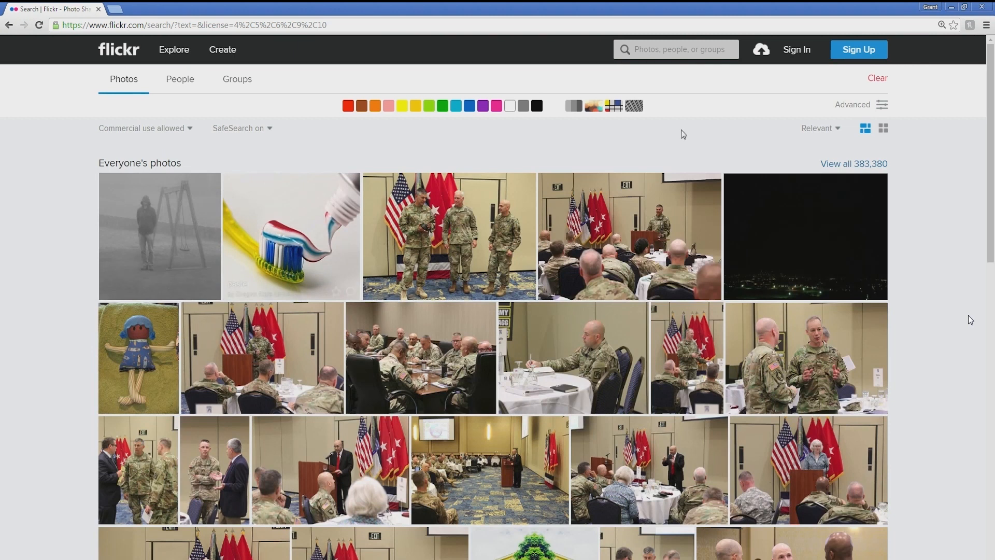
Step: Search the commercially usable Flickr photos for "warehouse"
{"action": "left_click", "coordinate": [682, 50]}
{"action": "type", "text": "wareh"}
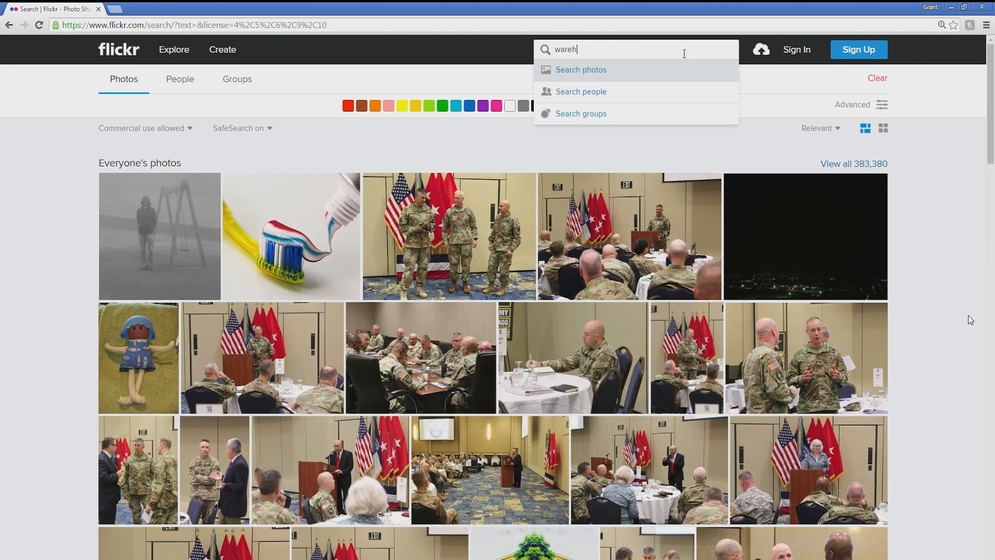
{"action": "type", "text": "ouse"}
{"action": "key", "text": "Return"}
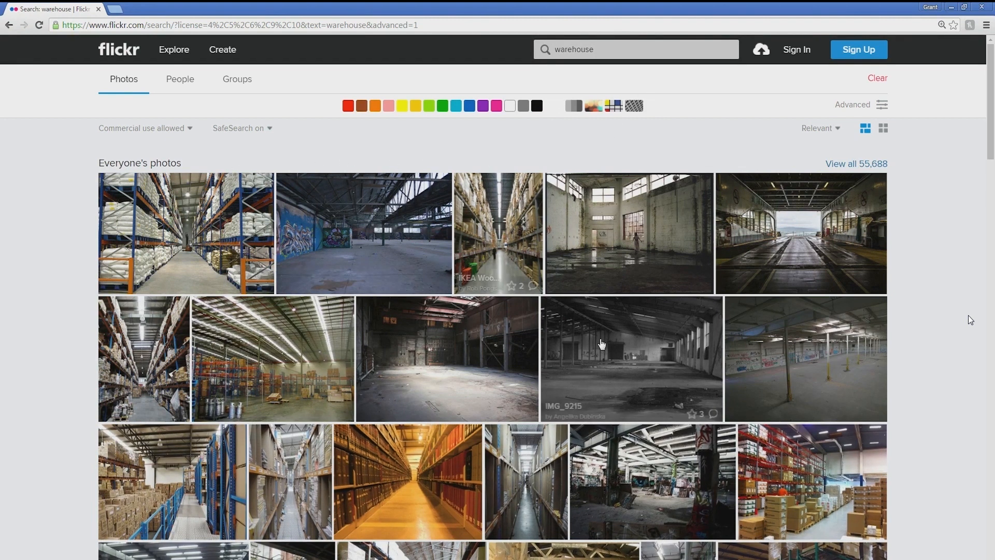
Step: Open the Warehouse photo of the empty, sunlit floor, dismiss the sign-up pop-up and look through the photo's details
{"action": "left_click", "coordinate": [468, 357]}
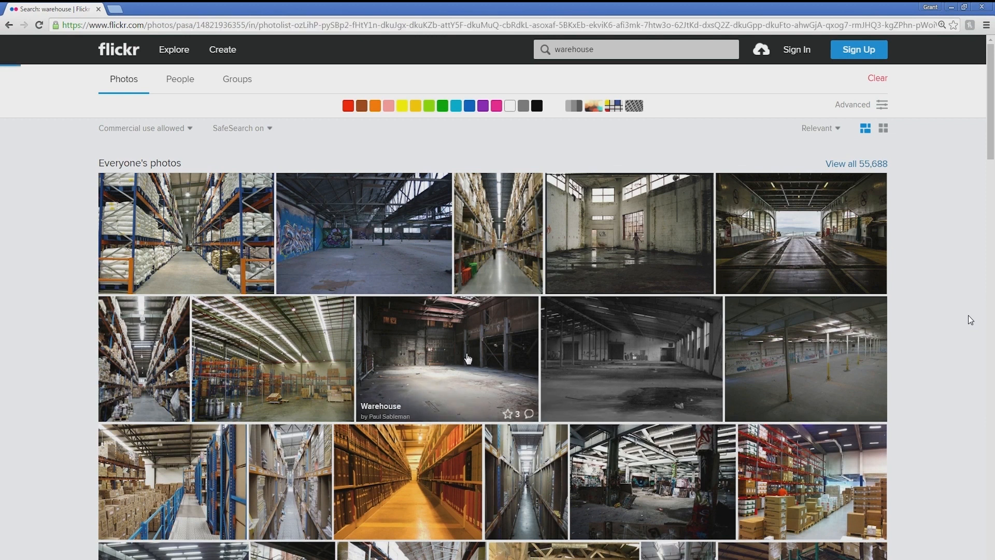
{"action": "scroll", "coordinate": [343, 306], "scroll_direction": "down", "scroll_amount": 3}
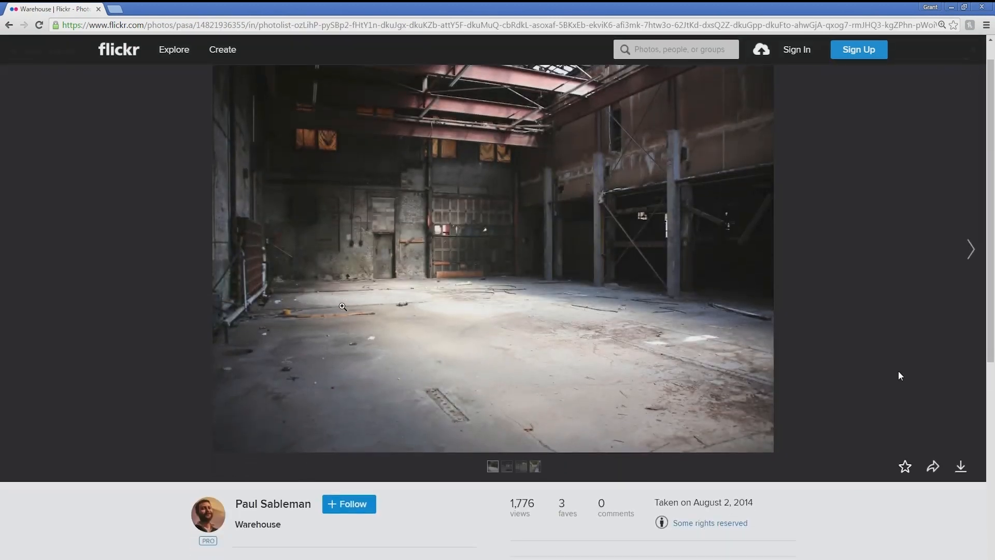
{"action": "scroll", "coordinate": [344, 305], "scroll_direction": "down", "scroll_amount": 3}
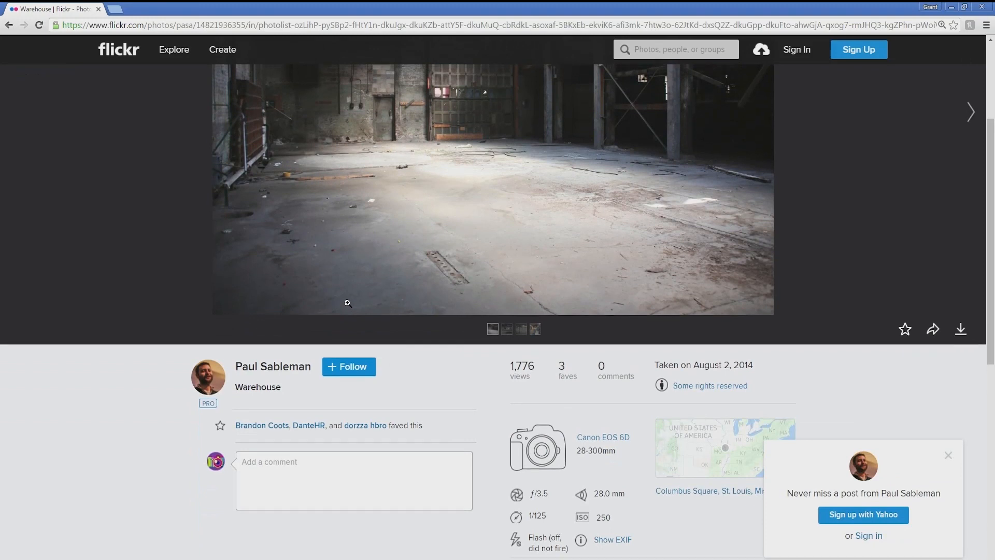
{"action": "scroll", "coordinate": [348, 303], "scroll_direction": "up", "scroll_amount": 3}
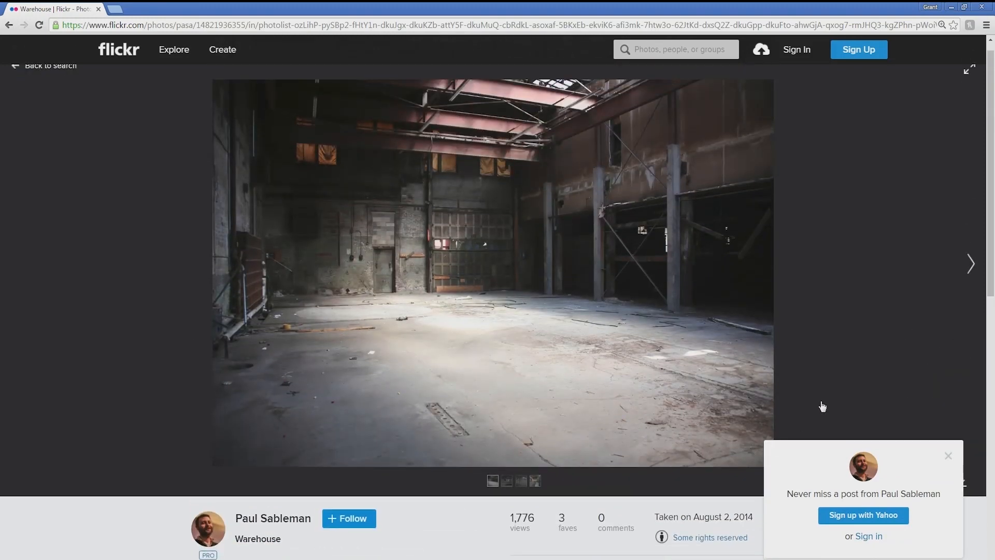
{"action": "left_click", "coordinate": [943, 452]}
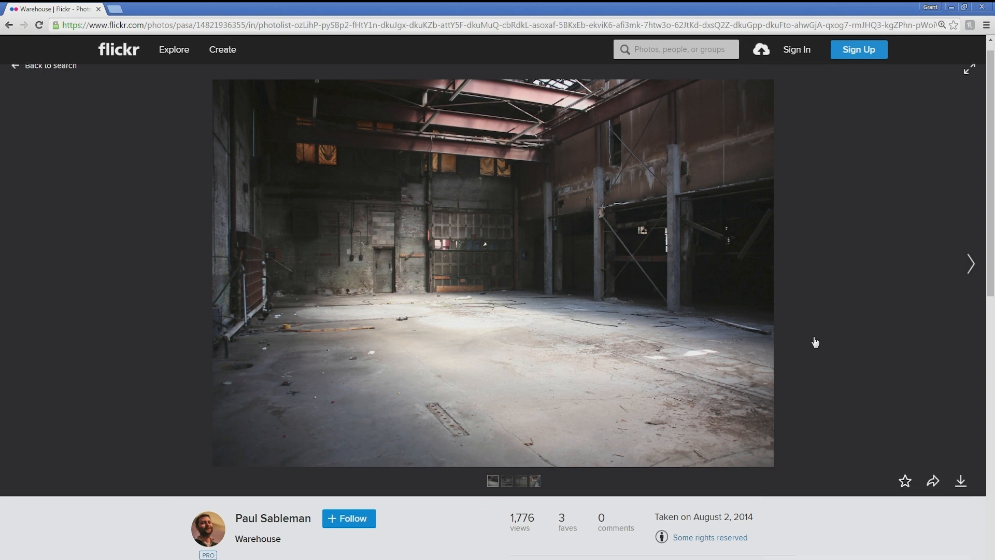
{"action": "scroll", "coordinate": [819, 343], "scroll_direction": "down", "scroll_amount": 5}
{"action": "scroll", "coordinate": [821, 345], "scroll_direction": "down", "scroll_amount": 2}
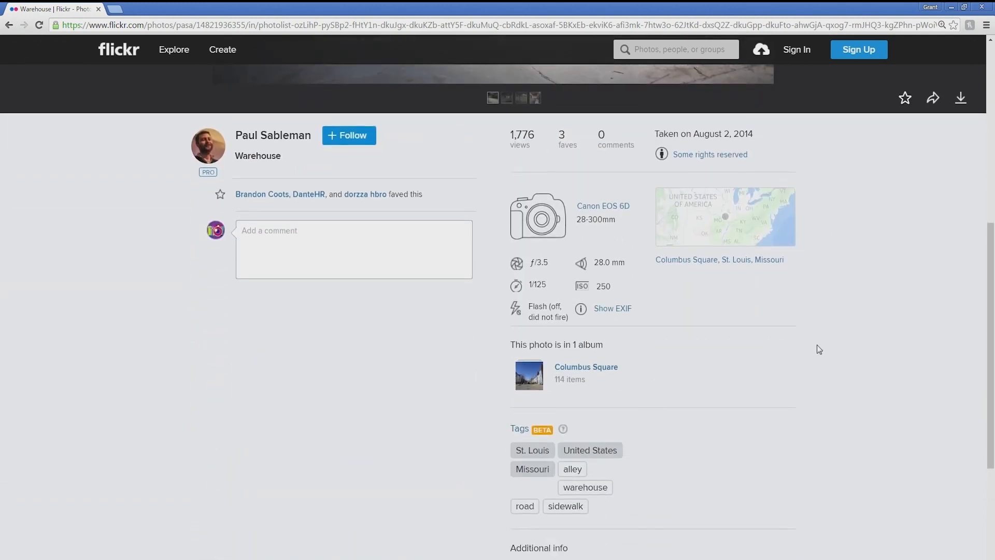
Step: Browse the Columbus Square album containing the photo and open the Sliding Door image
{"action": "left_click", "coordinate": [606, 371]}
{"action": "scroll", "coordinate": [950, 384], "scroll_direction": "down", "scroll_amount": 15}
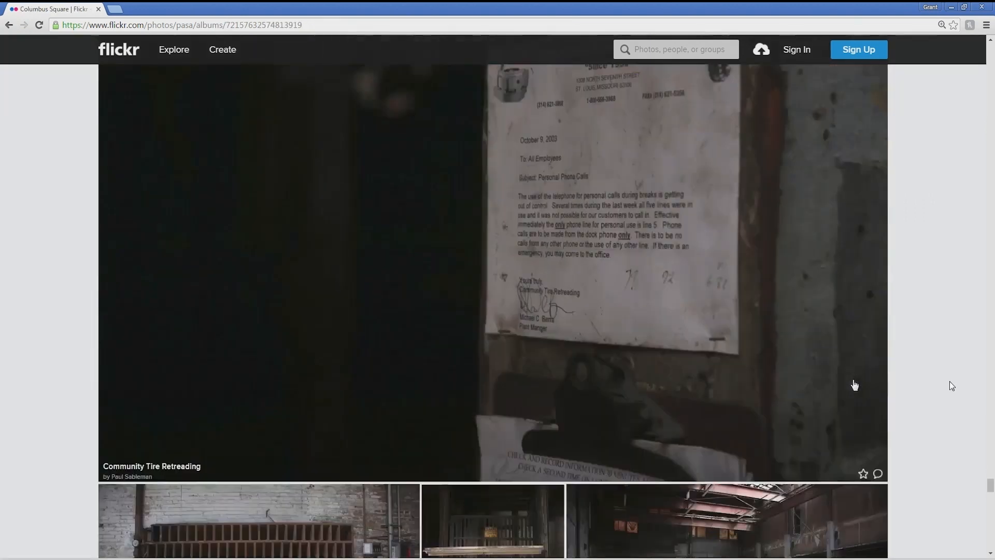
{"action": "scroll", "coordinate": [949, 382], "scroll_direction": "up", "scroll_amount": 15}
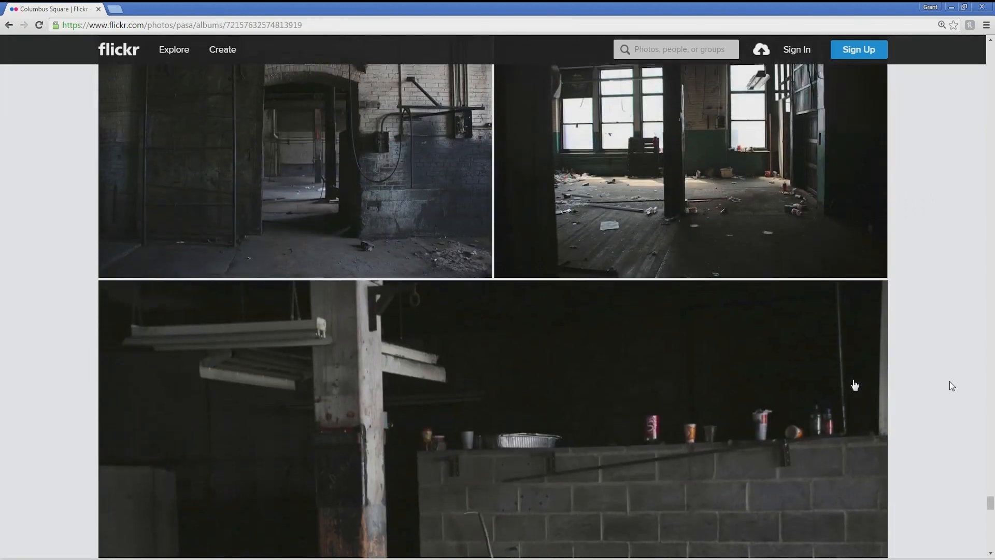
{"action": "scroll", "coordinate": [950, 381], "scroll_direction": "down", "scroll_amount": 10}
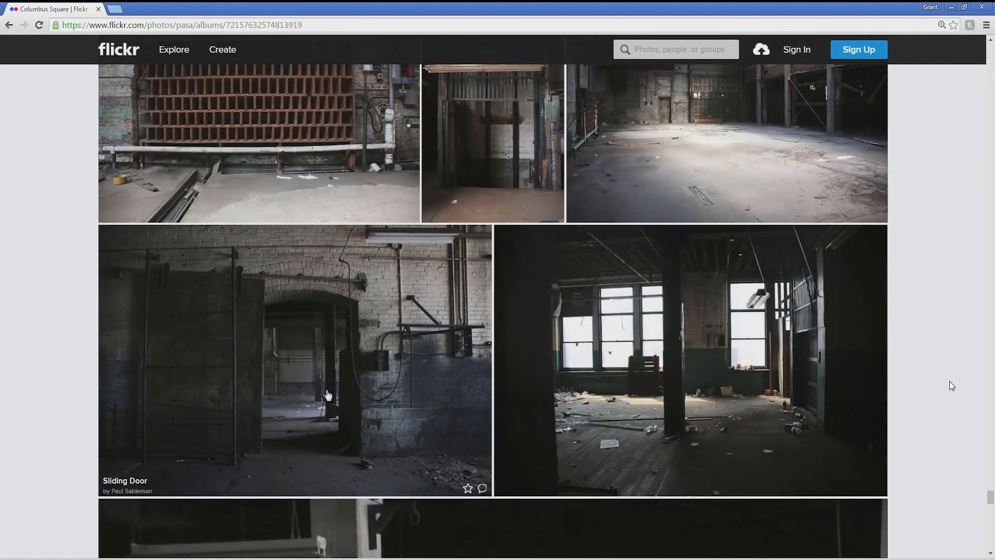
{"action": "left_click", "coordinate": [327, 394]}
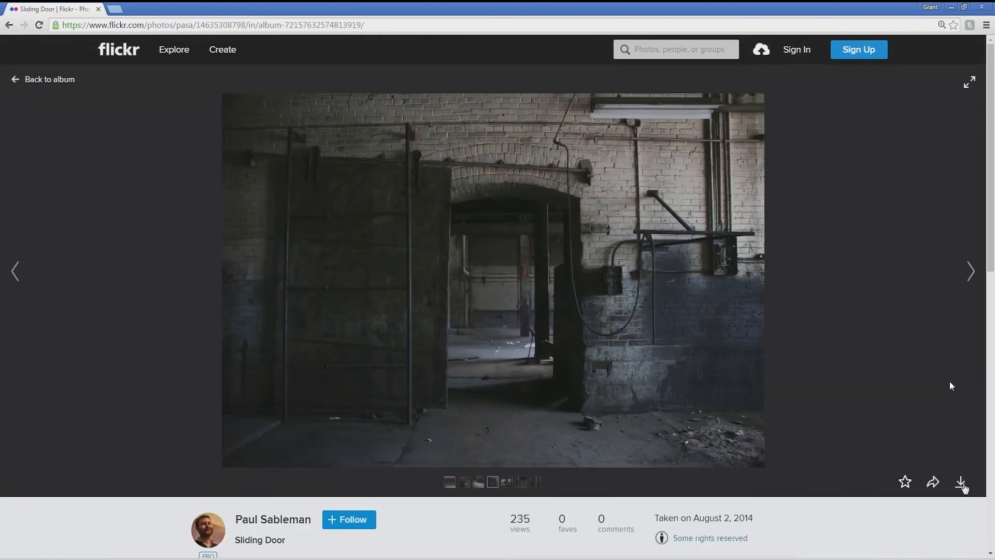
Step: Download the Sliding Door photo in its original size, 5472 × 3648
{"action": "left_click", "coordinate": [961, 482]}
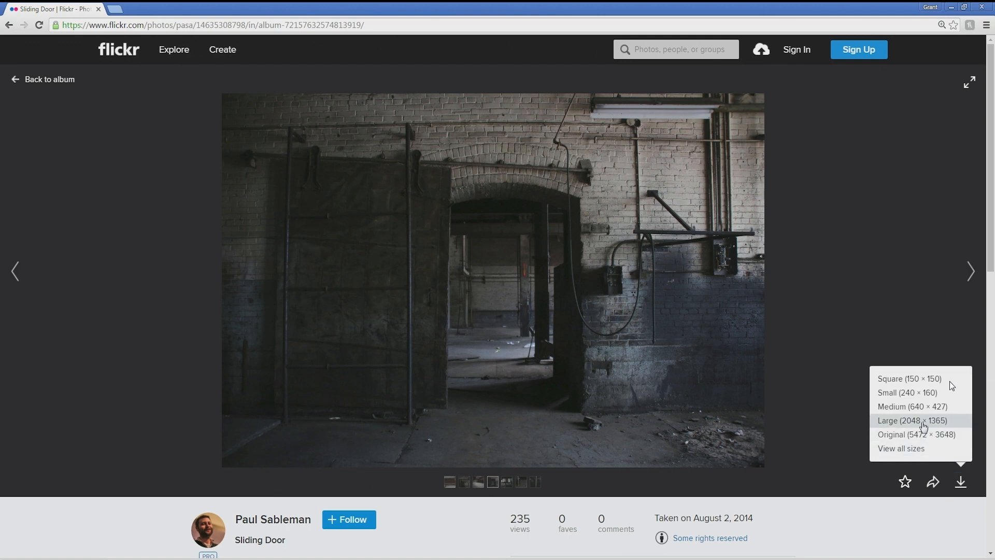
{"action": "left_click", "coordinate": [927, 434]}
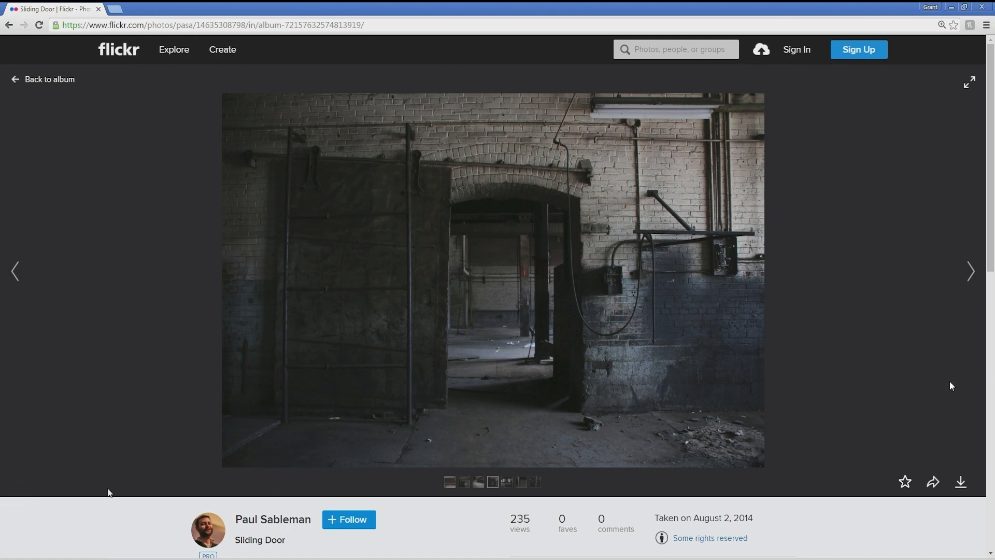
Step: Switch to FootageCrate, open the Swat/Henchmen video category and download the (4K) Shot Down - Back Angle mp5 (PRO) clip
{"action": "left_click", "coordinate": [98, 10]}
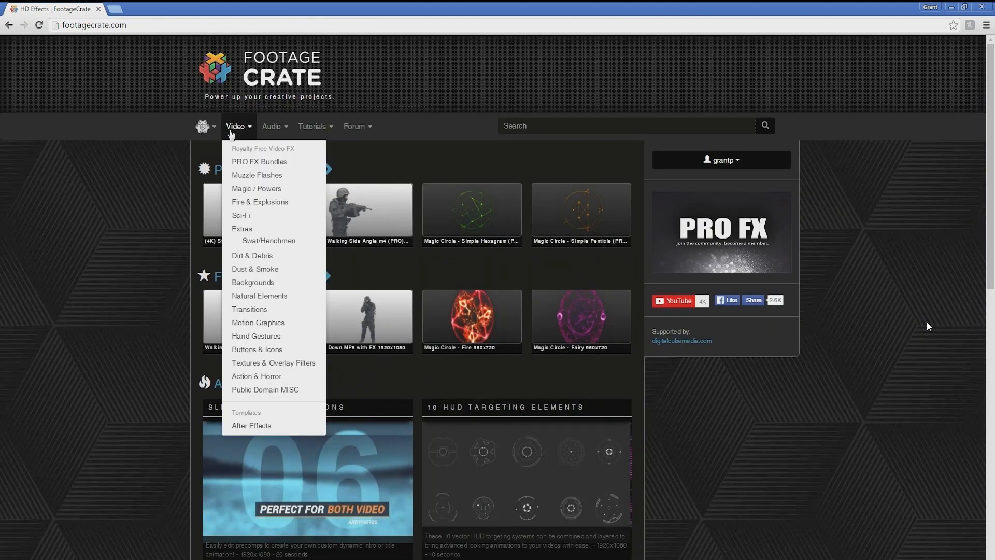
{"action": "left_click", "coordinate": [269, 241]}
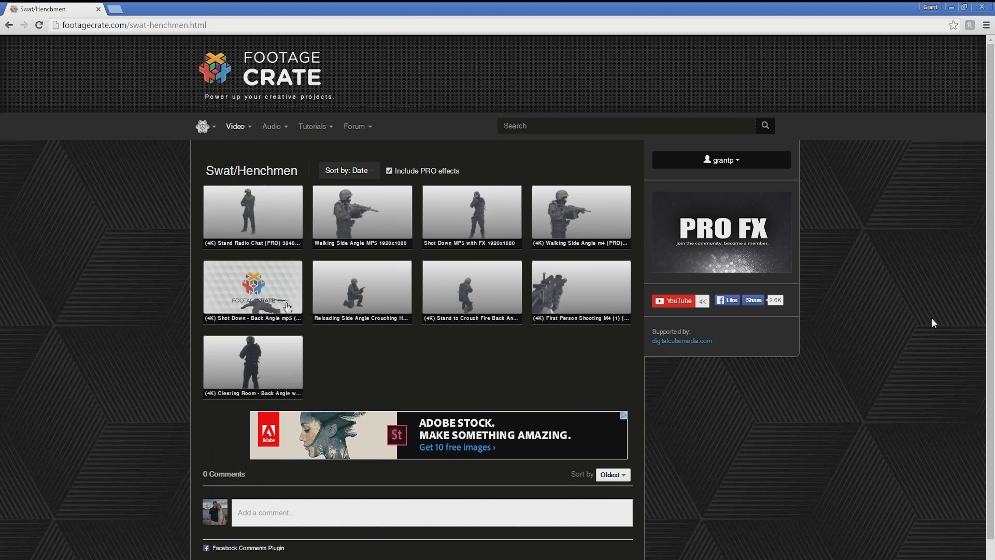
{"action": "left_click", "coordinate": [270, 301]}
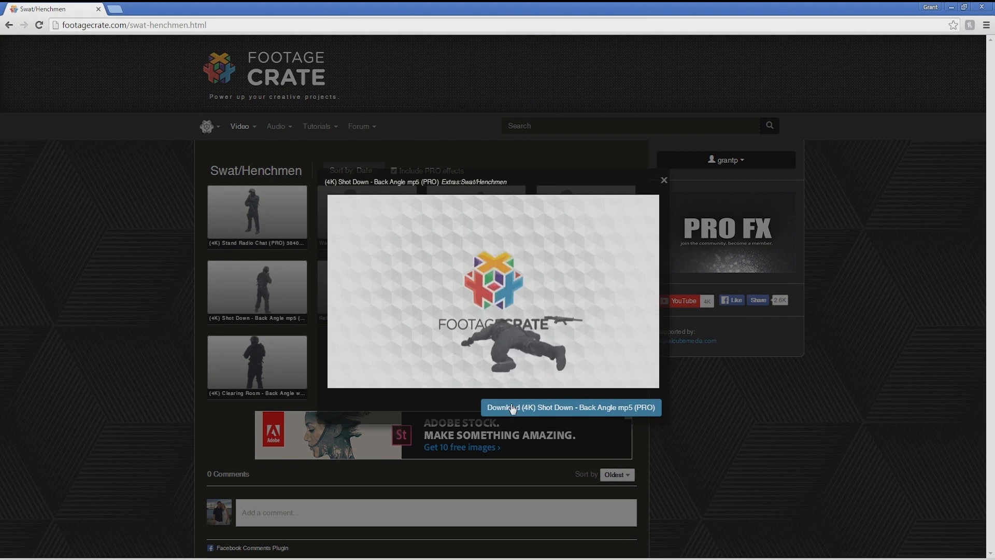
{"action": "left_click", "coordinate": [512, 408]}
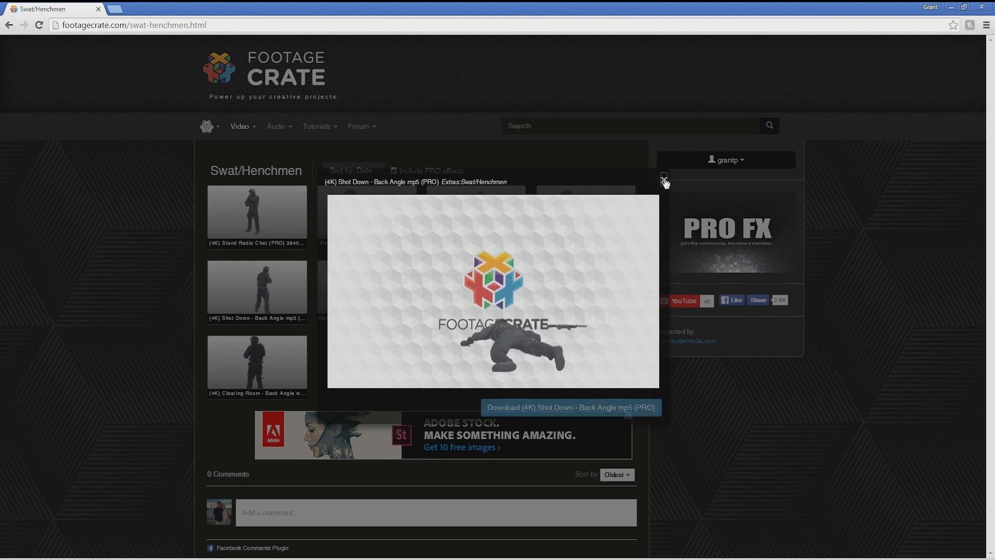
Step: Download the (4K) First Person Shooting M4 (1) (PRO) clip and open the Shot Down MP5 with FX clip for download
{"action": "left_click", "coordinate": [664, 181]}
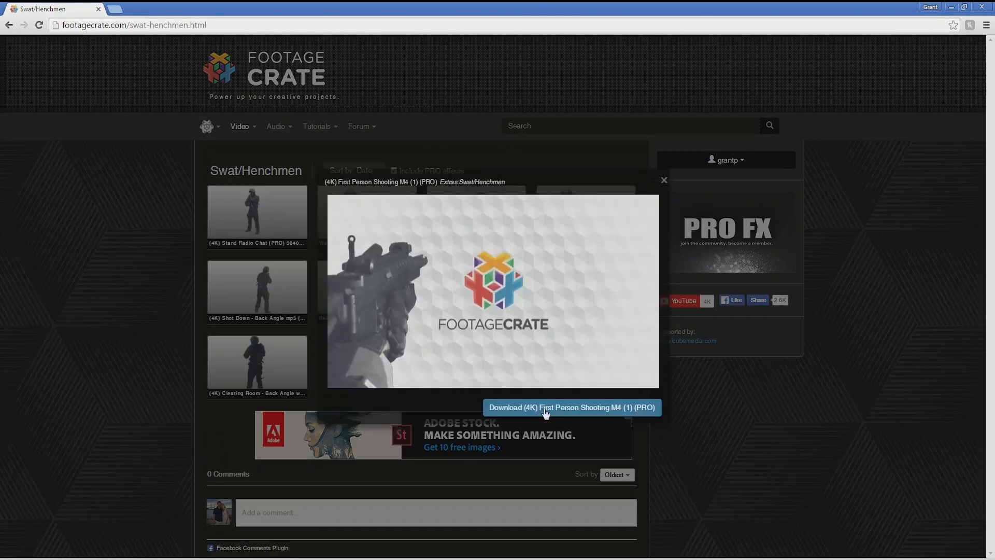
{"action": "left_click", "coordinate": [545, 409]}
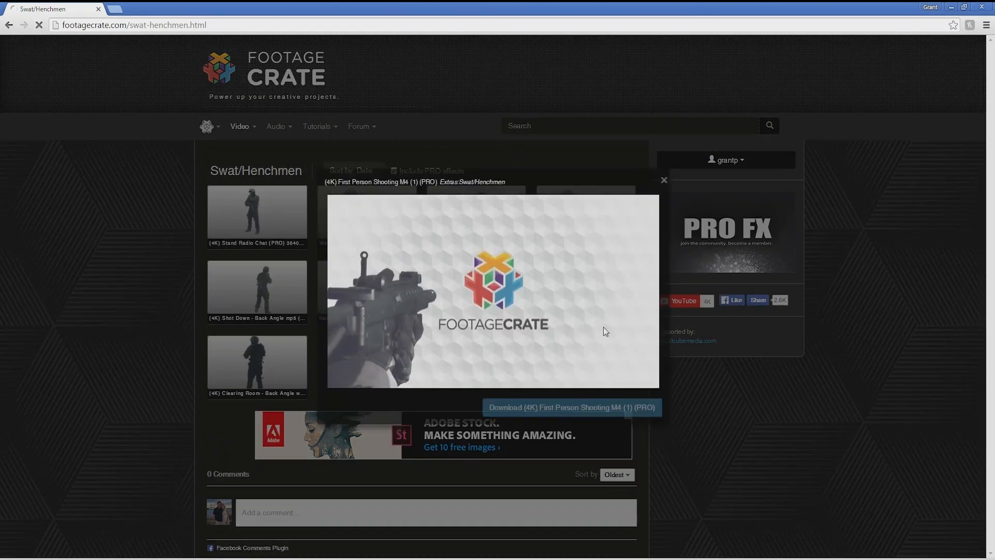
{"action": "left_click", "coordinate": [664, 181]}
{"action": "left_click", "coordinate": [477, 217]}
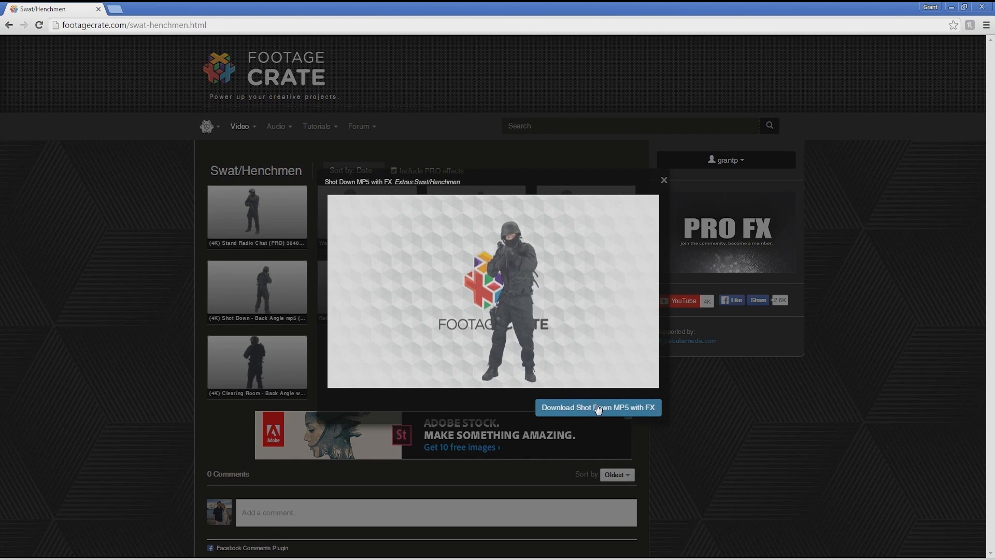
Step: Open the Muzzle Flashes category and download the 5 Point Rotating Muzzle Flash clip
{"action": "left_click", "coordinate": [928, 321]}
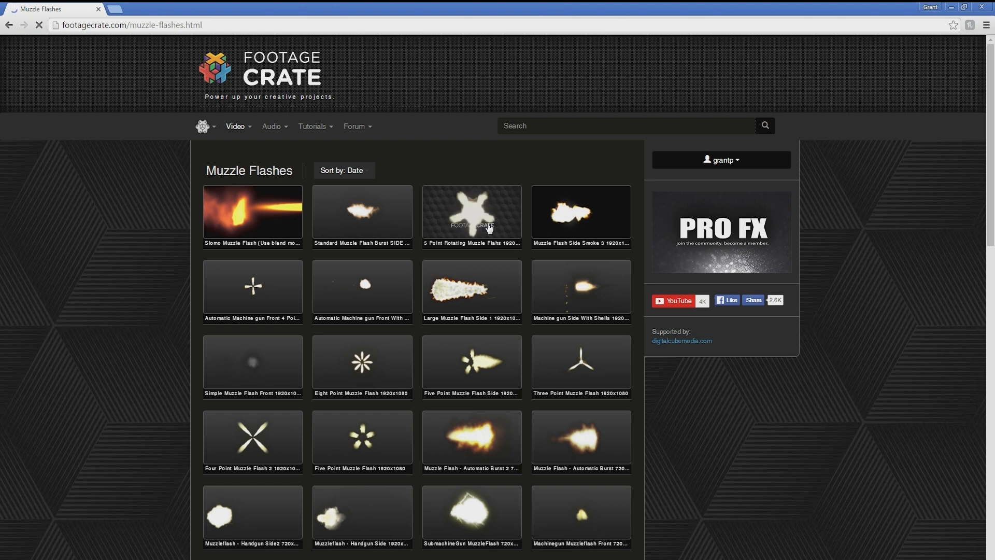
{"action": "left_click", "coordinate": [489, 228]}
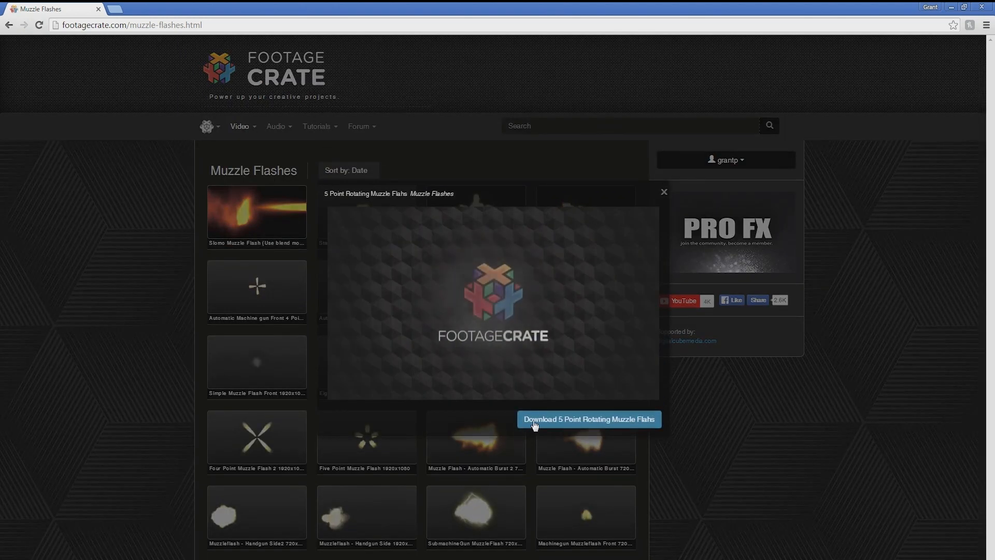
{"action": "left_click", "coordinate": [533, 420]}
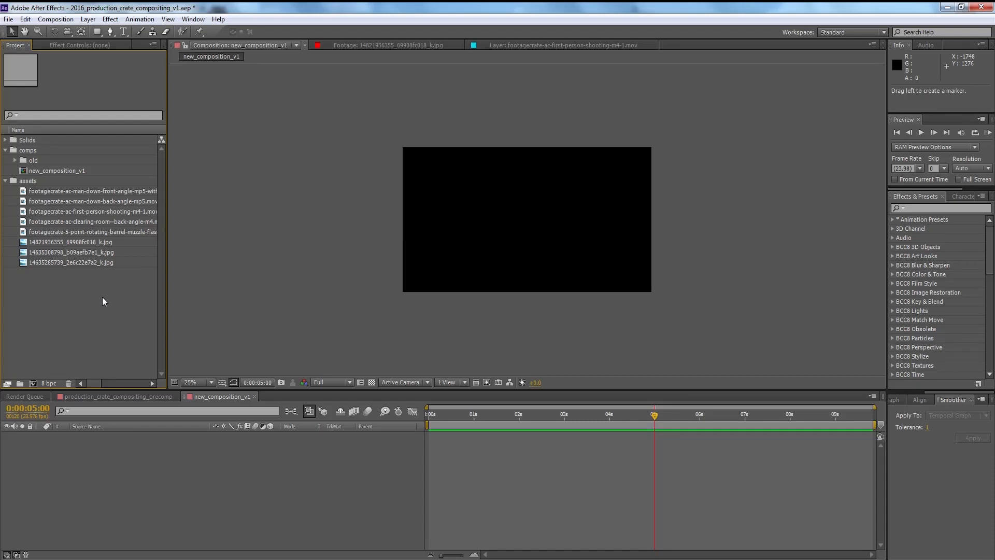
{"action": "left_click_drag", "start_coordinate": [26, 244], "coordinate": [130, 452]}
{"action": "left_click_drag", "start_coordinate": [25, 226], "coordinate": [129, 434]}
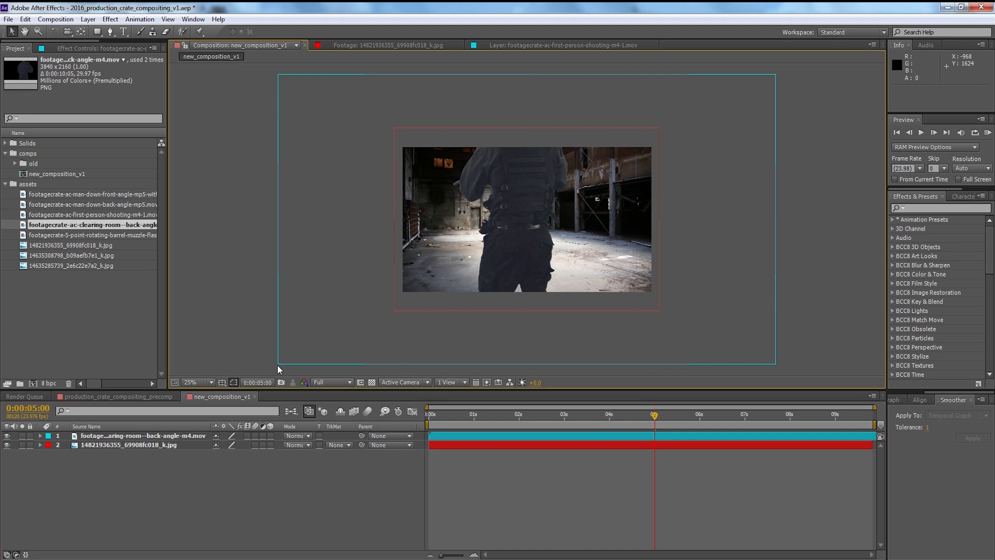
{"action": "left_click", "coordinate": [280, 364]}
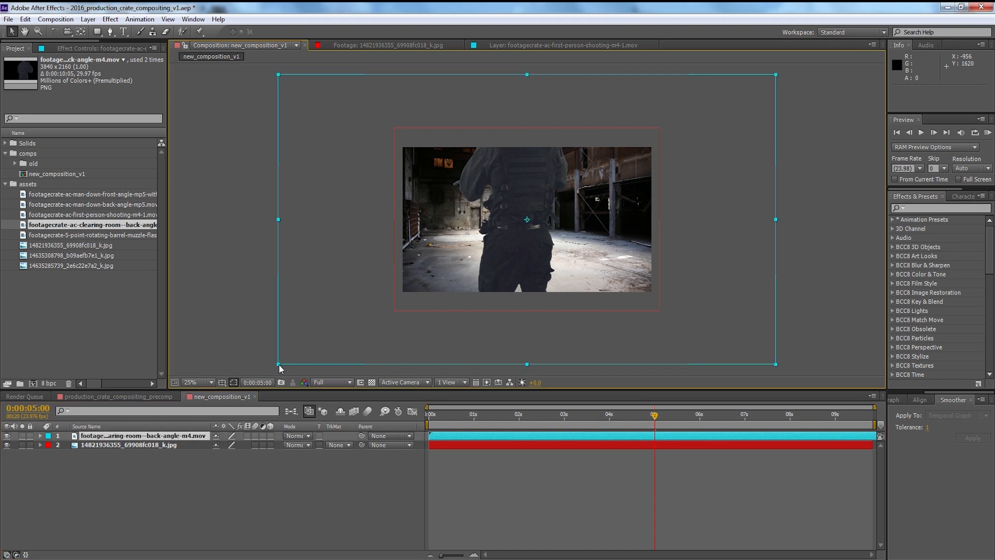
{"action": "left_click_drag", "start_coordinate": [279, 364], "coordinate": [399, 302]}
{"action": "key", "text": "period"}
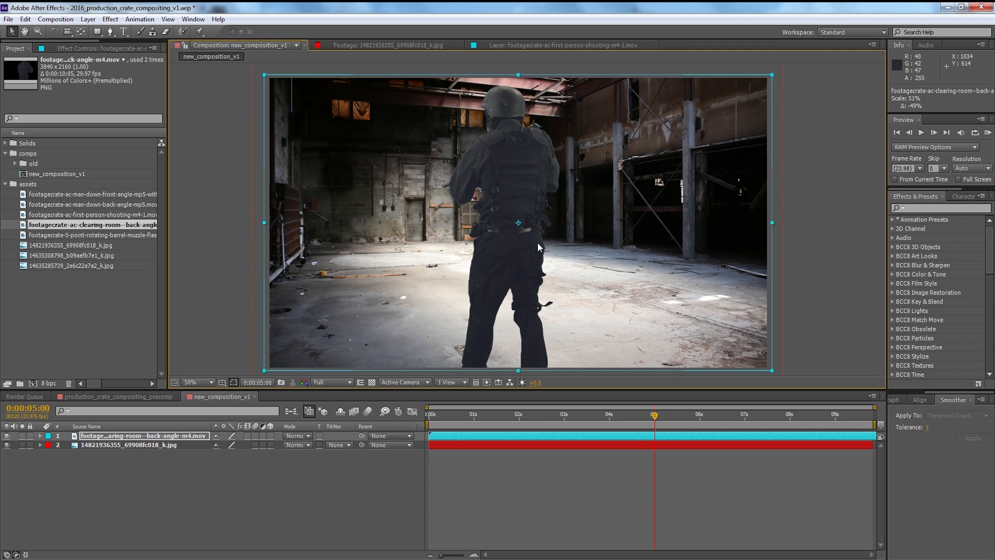
Step: Apply the CC Lens effect to the warehouse photo layer and set its Size to 250
{"action": "left_click", "coordinate": [928, 207]}
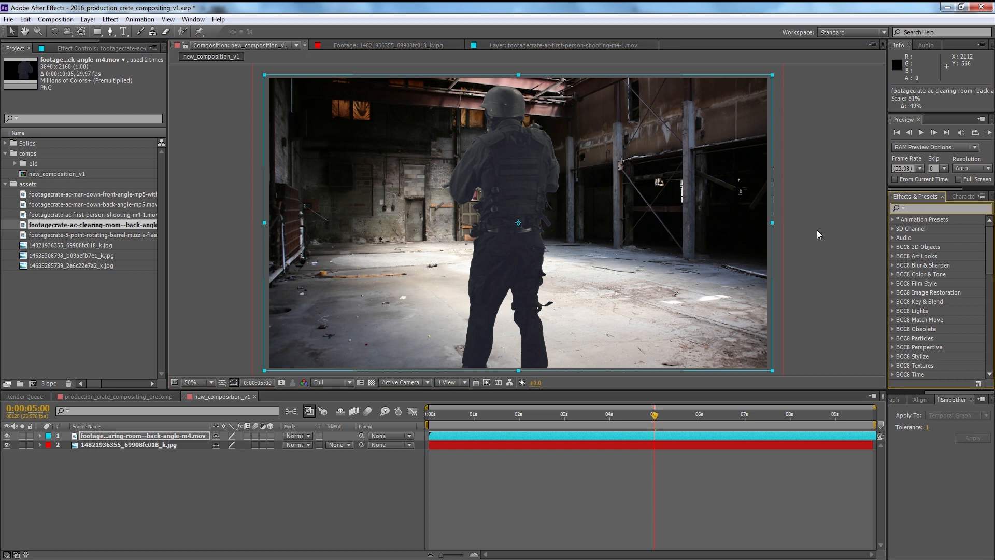
{"action": "type", "text": "cc len"}
{"action": "left_click", "coordinate": [908, 322]}
{"action": "left_click_drag", "start_coordinate": [908, 322], "coordinate": [166, 445]}
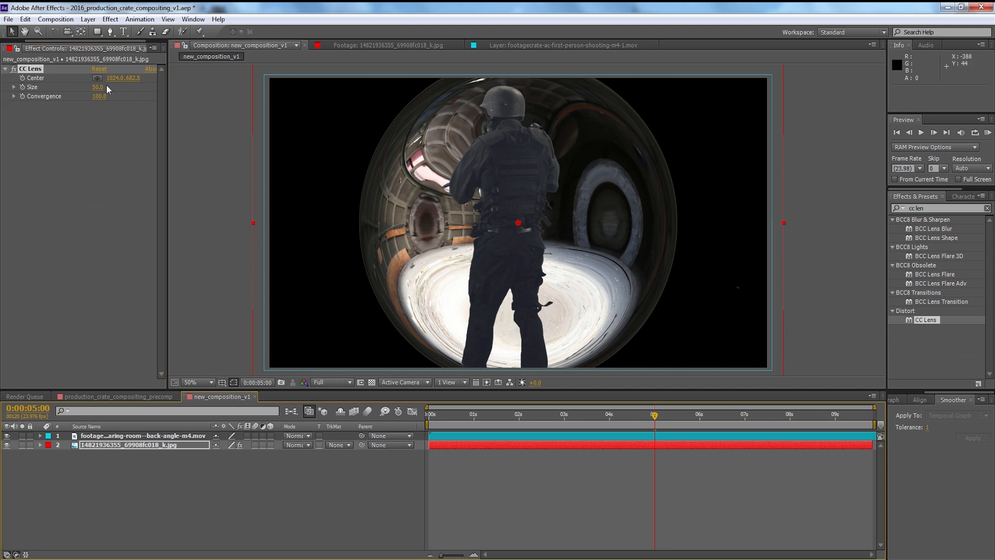
{"action": "left_click_drag", "start_coordinate": [96, 87], "coordinate": [161, 86]}
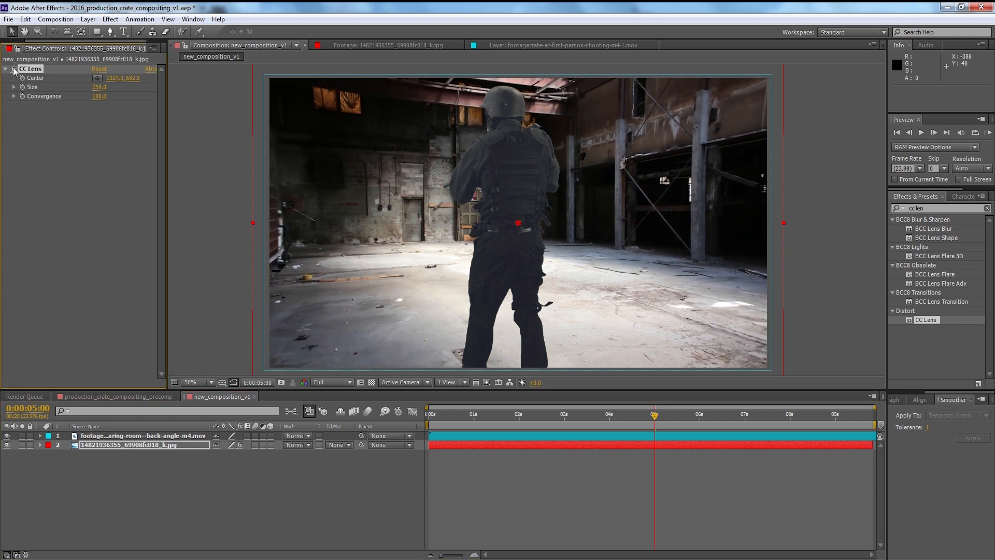
Step: Apply the Levels effect to the clearing-room soldier clip and raise its Input Black to 25
{"action": "left_click", "coordinate": [143, 436]}
{"action": "left_click_drag", "start_coordinate": [931, 208], "coordinate": [906, 197]}
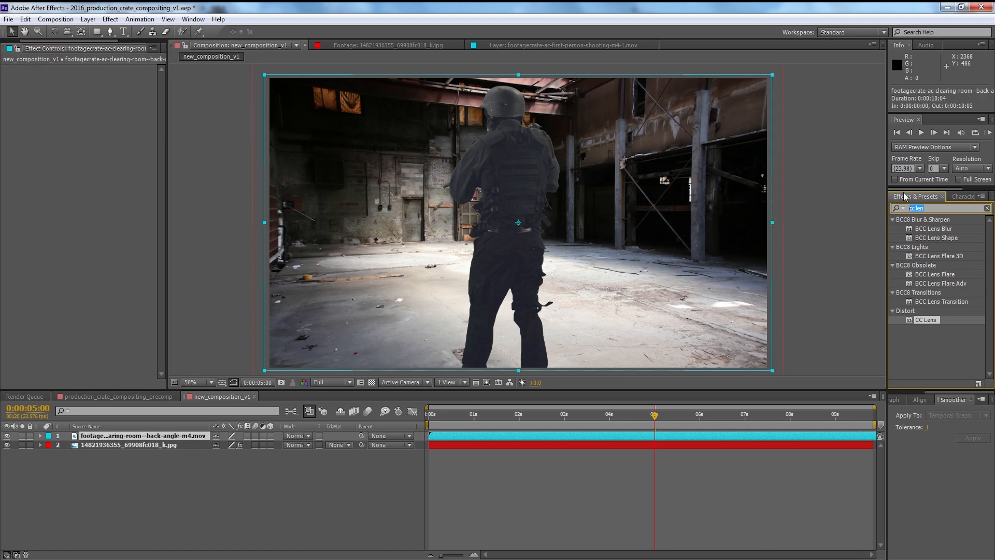
{"action": "type", "text": "level"}
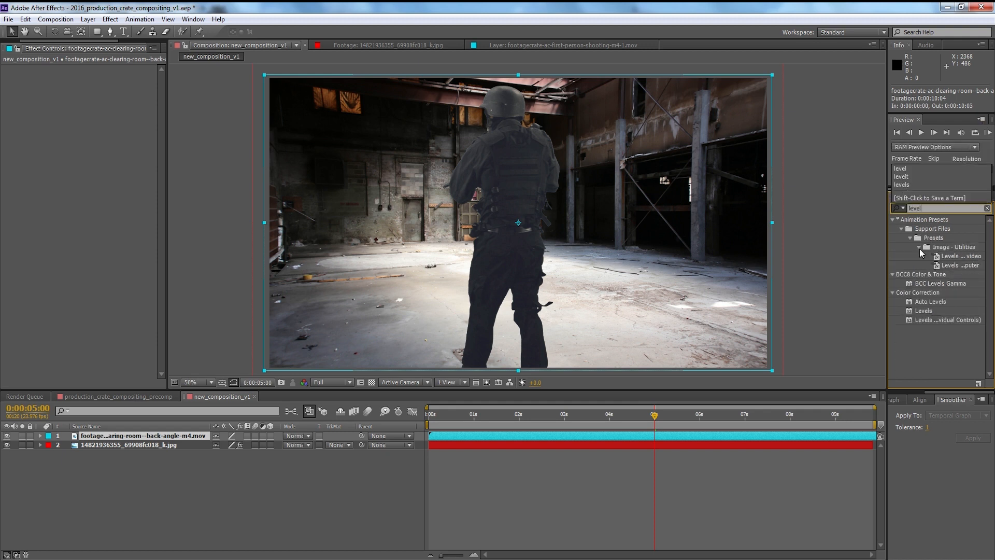
{"action": "left_click_drag", "start_coordinate": [920, 311], "coordinate": [96, 290]}
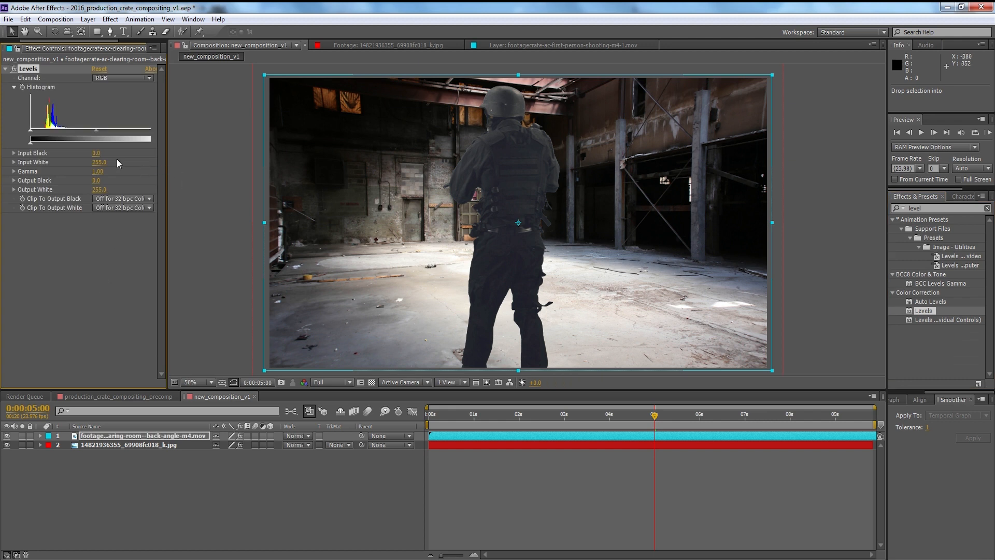
{"action": "left_click_drag", "start_coordinate": [167, 150], "coordinate": [188, 151]}
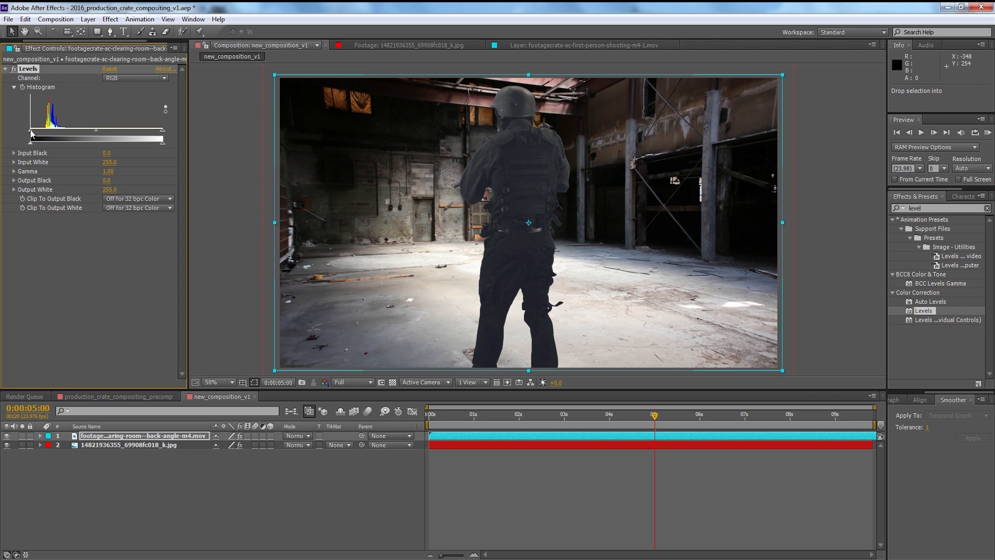
{"action": "left_click_drag", "start_coordinate": [32, 129], "coordinate": [37, 130]}
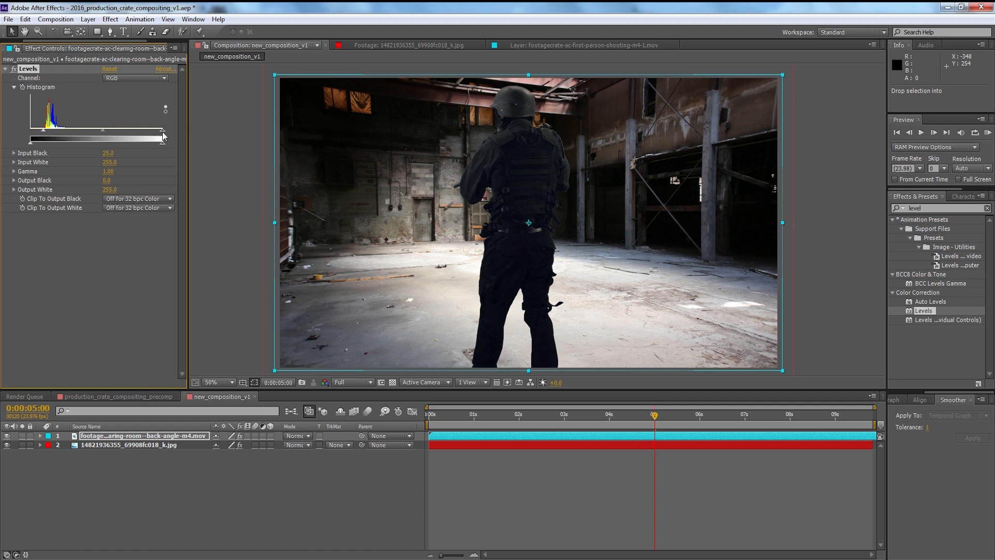
Step: Lower the soldier clip's Levels Input White to 175 to brighten its highlights
{"action": "left_click_drag", "start_coordinate": [160, 134], "coordinate": [64, 133]}
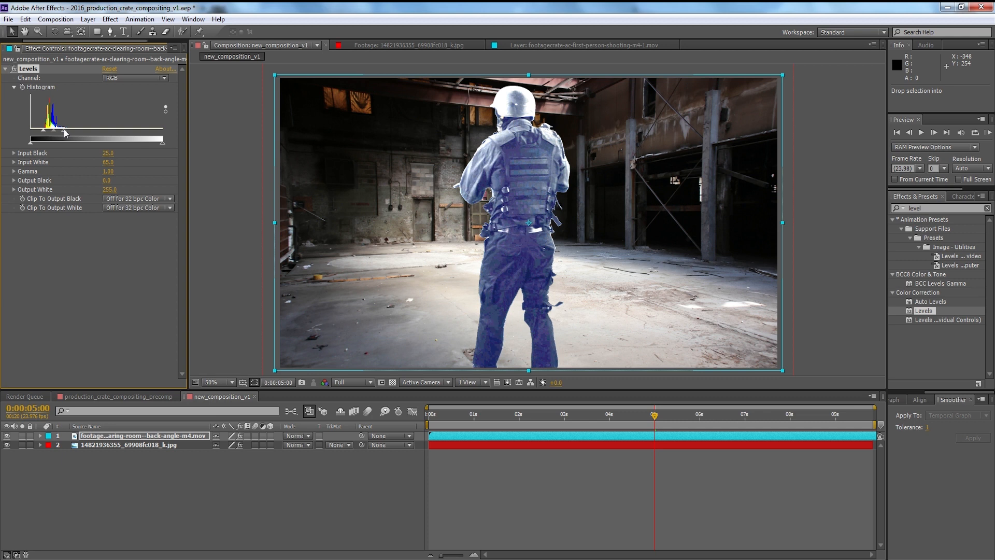
{"action": "left_click_drag", "start_coordinate": [68, 133], "coordinate": [129, 139]}
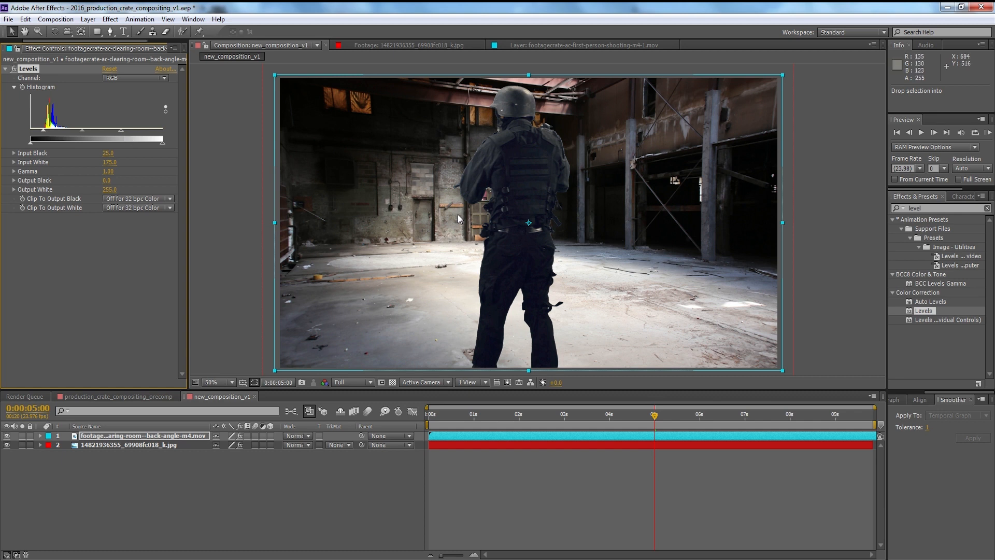
{"action": "left_click", "coordinate": [270, 361]}
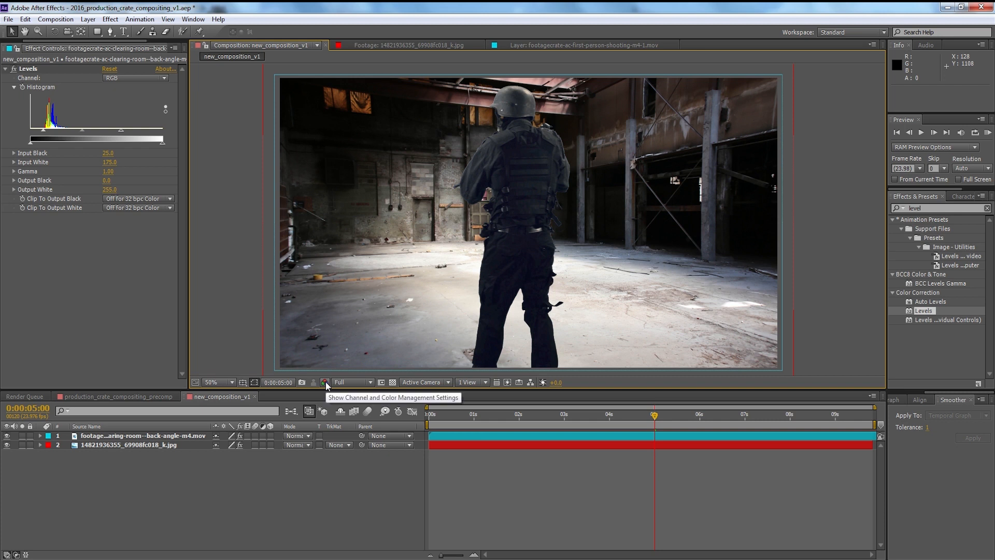
Step: Compare the soldier's blacks with the warehouse background in the individual red, green and blue channel views
{"action": "left_click", "coordinate": [325, 383]}
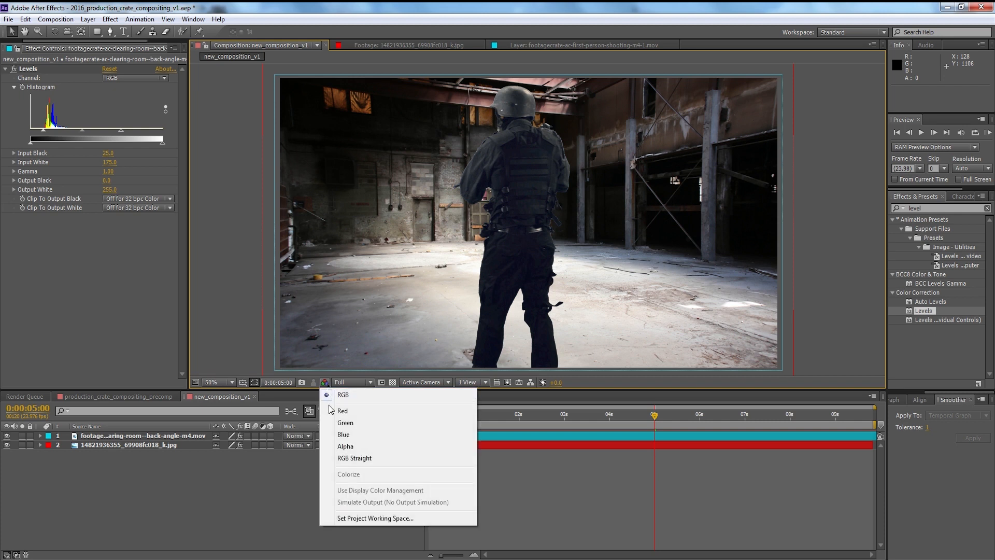
{"action": "left_click", "coordinate": [329, 411]}
{"action": "left_click", "coordinate": [326, 383]}
{"action": "left_click", "coordinate": [342, 423]}
{"action": "left_click", "coordinate": [325, 382]}
{"action": "left_click", "coordinate": [342, 434]}
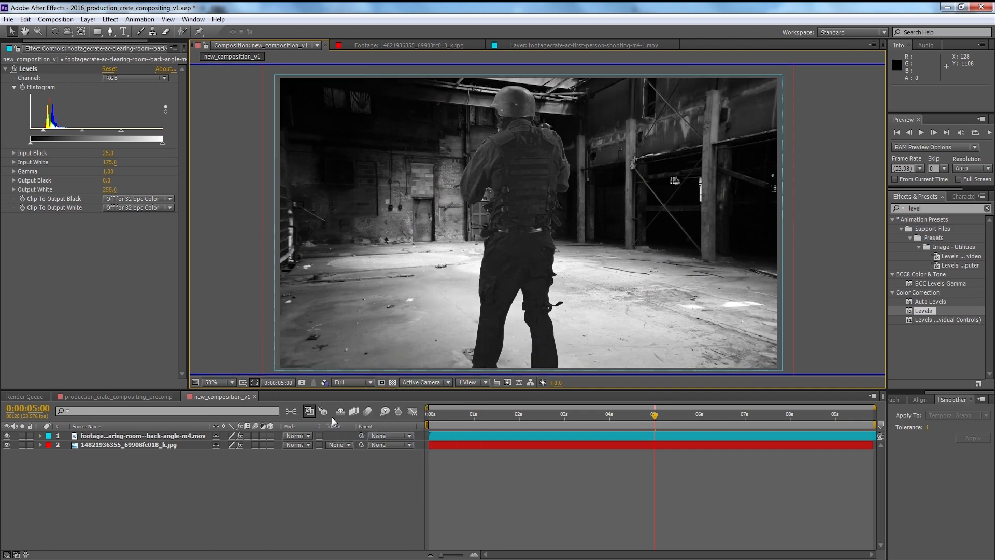
{"action": "left_click", "coordinate": [325, 383]}
{"action": "left_click", "coordinate": [342, 411]}
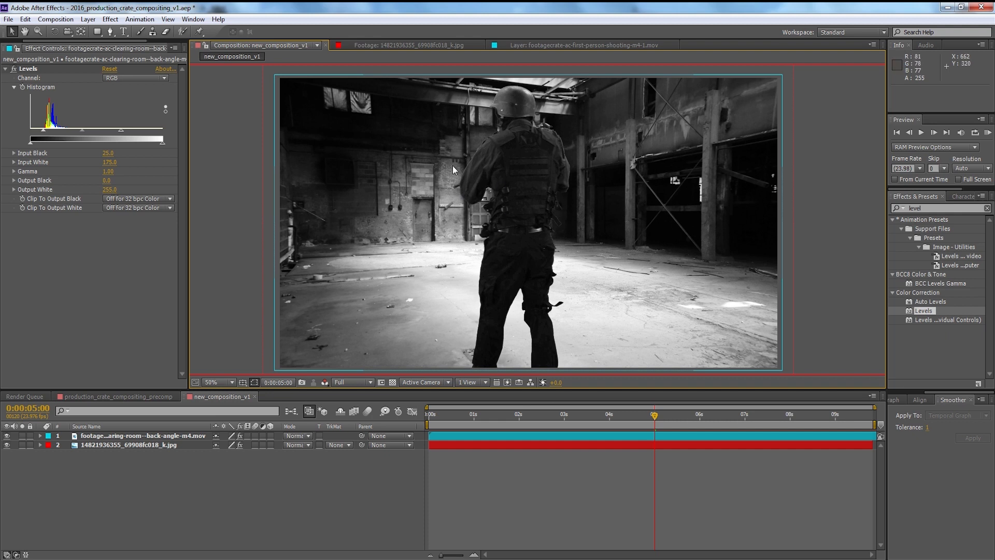
Step: View only the green channel and raise the soldier clip's Green Input Black to 4 in Levels
{"action": "left_click", "coordinate": [324, 382]}
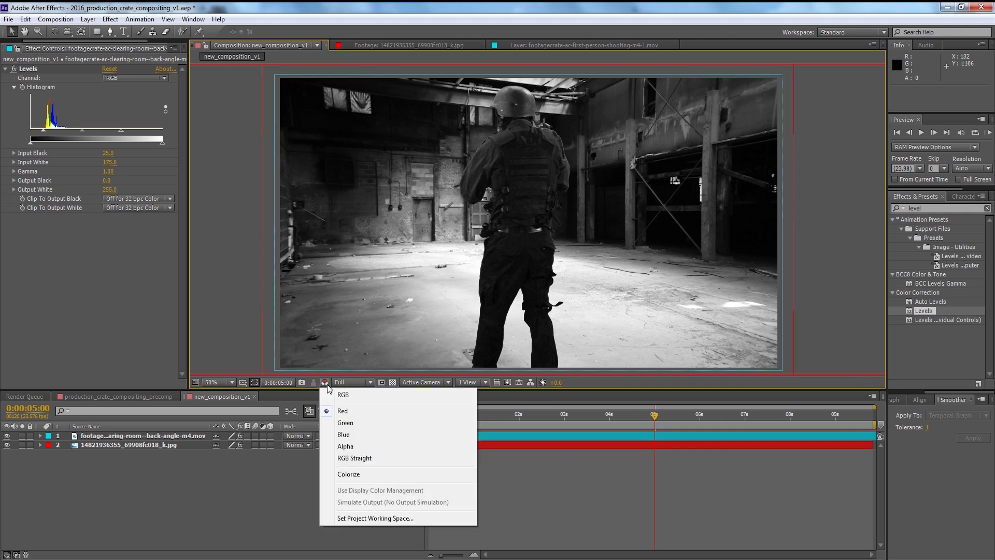
{"action": "left_click", "coordinate": [337, 425]}
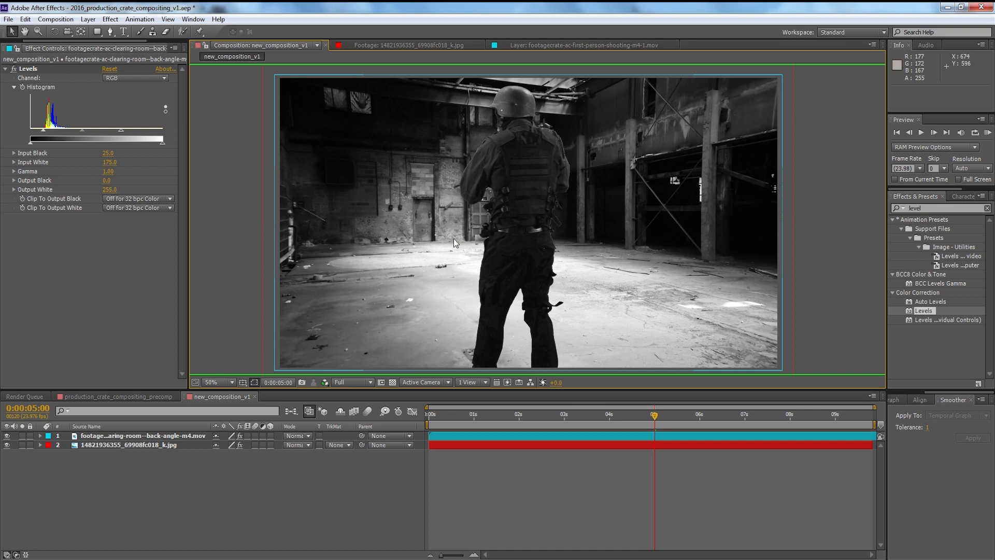
{"action": "left_click", "coordinate": [117, 78]}
{"action": "left_click", "coordinate": [124, 114]}
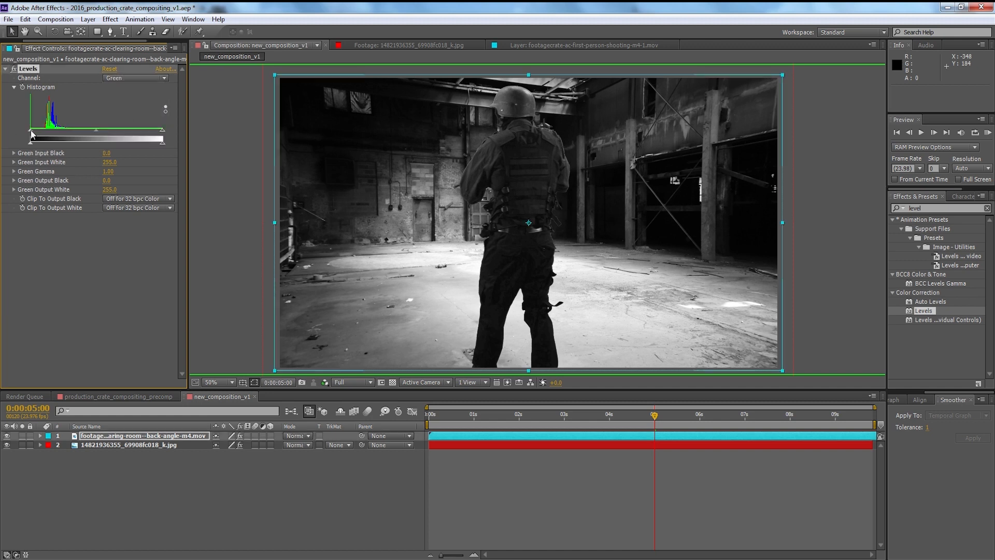
{"action": "left_click_drag", "start_coordinate": [31, 133], "coordinate": [33, 133]}
Step: Raise the soldier clip's Blue Input Black to 13 while viewing the blue channel, and return the viewer to RGB
{"action": "left_click", "coordinate": [325, 382]}
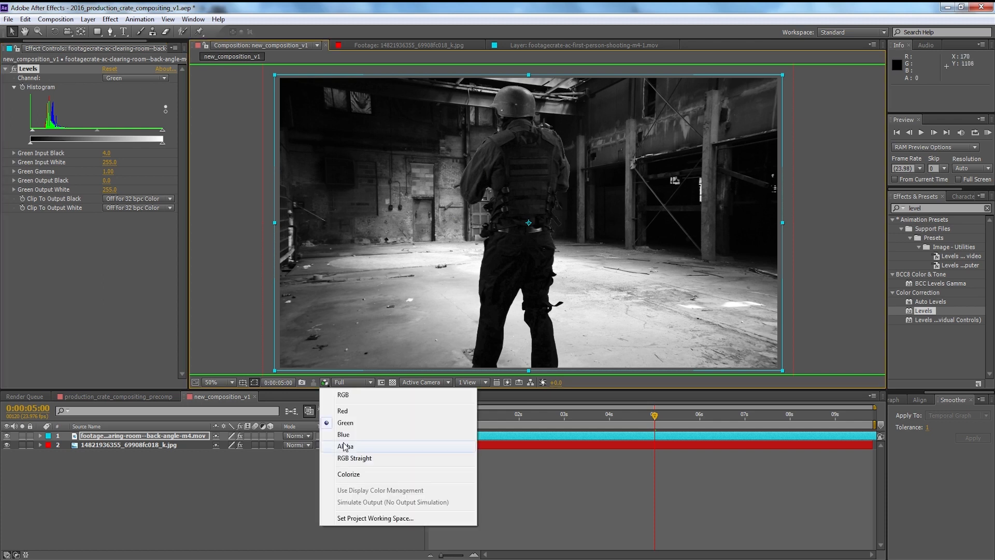
{"action": "left_click", "coordinate": [340, 436]}
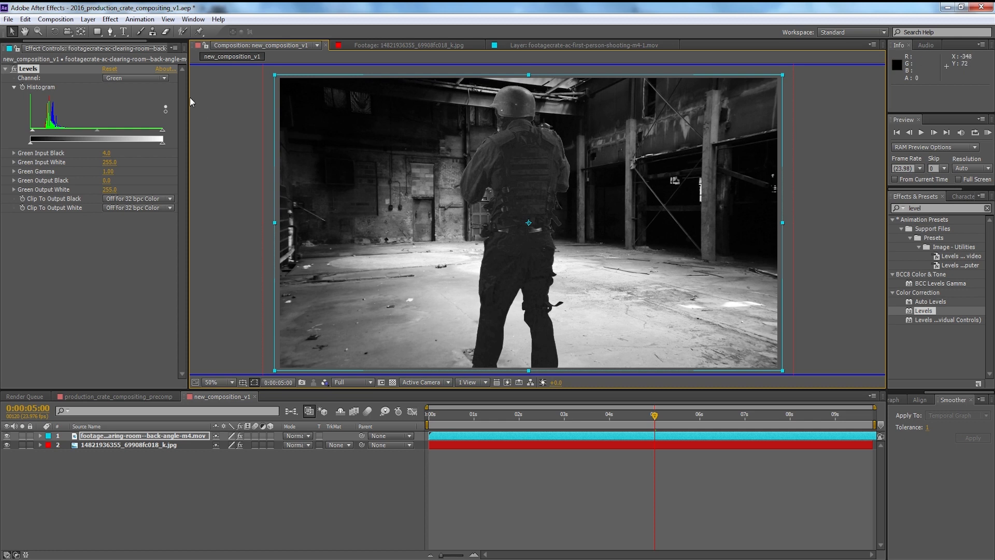
{"action": "left_click", "coordinate": [149, 78]}
{"action": "left_click", "coordinate": [130, 125]}
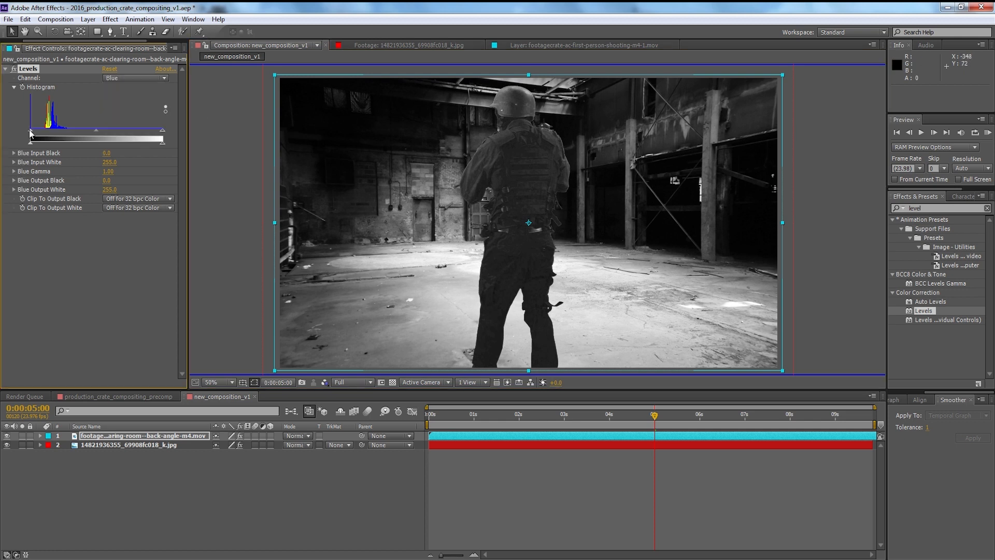
{"action": "left_click_drag", "start_coordinate": [32, 134], "coordinate": [37, 134]}
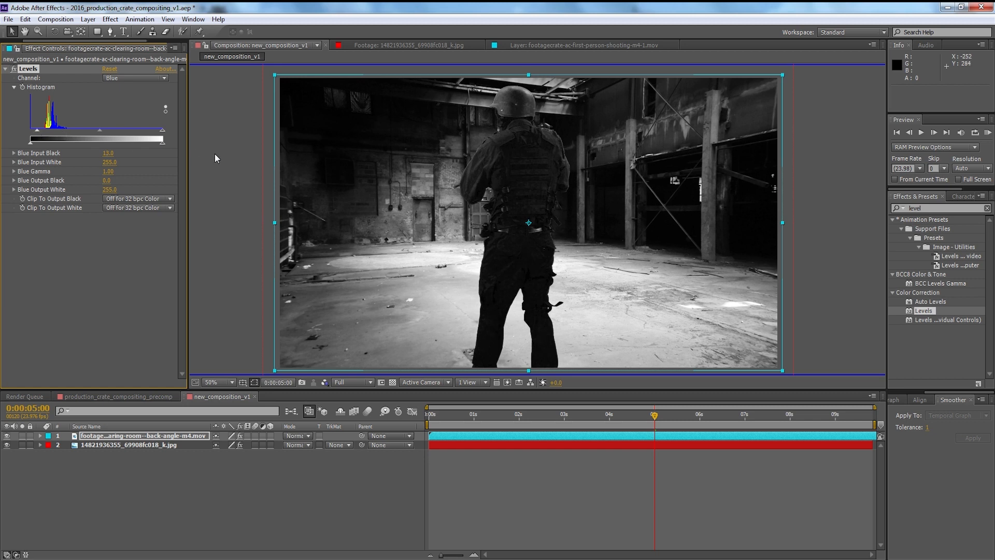
{"action": "left_click", "coordinate": [303, 372]}
{"action": "left_click", "coordinate": [326, 381]}
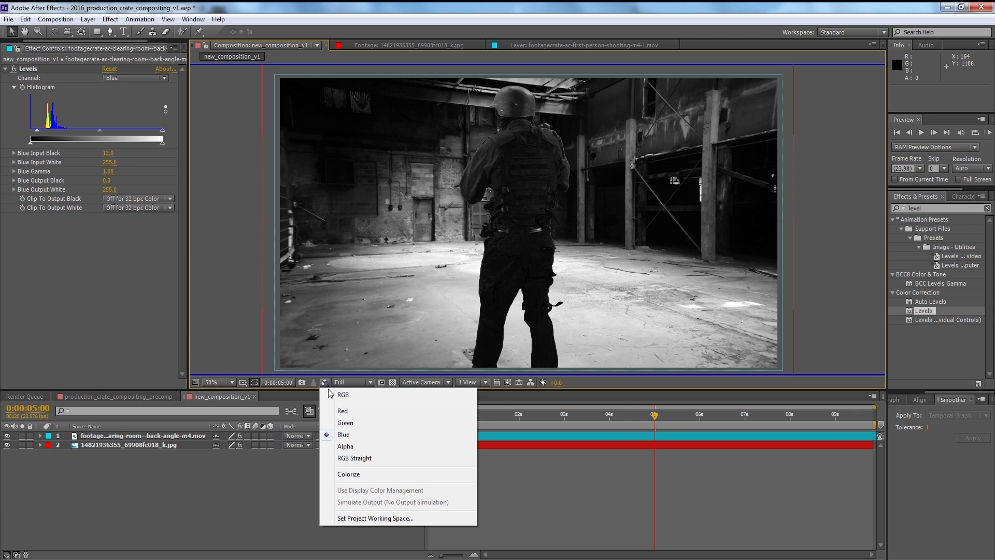
{"action": "left_click", "coordinate": [340, 395]}
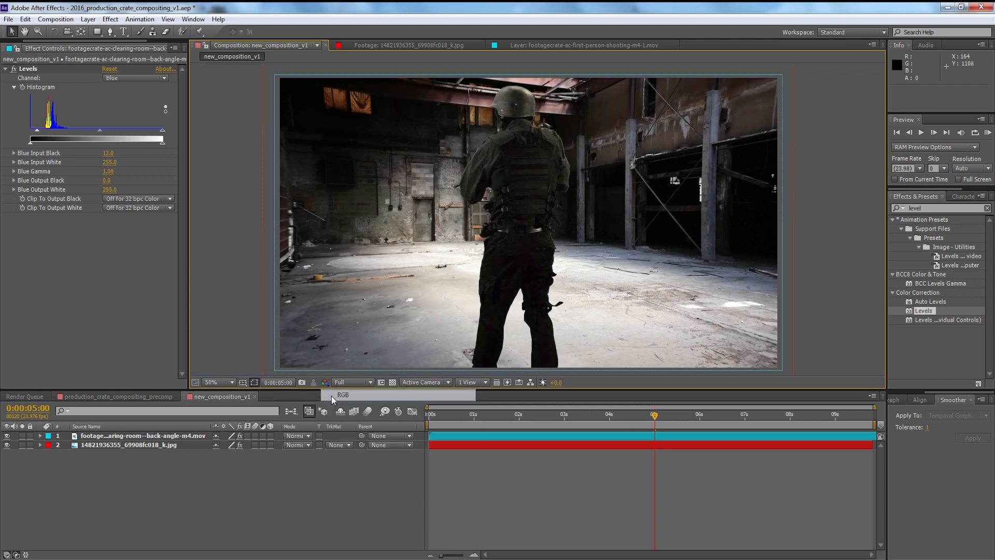
Step: Split the soldier clip and the warehouse photo at 0:00:05:00 and delete the part of each after that time
{"action": "left_click_drag", "start_coordinate": [425, 181], "coordinate": [421, 181]}
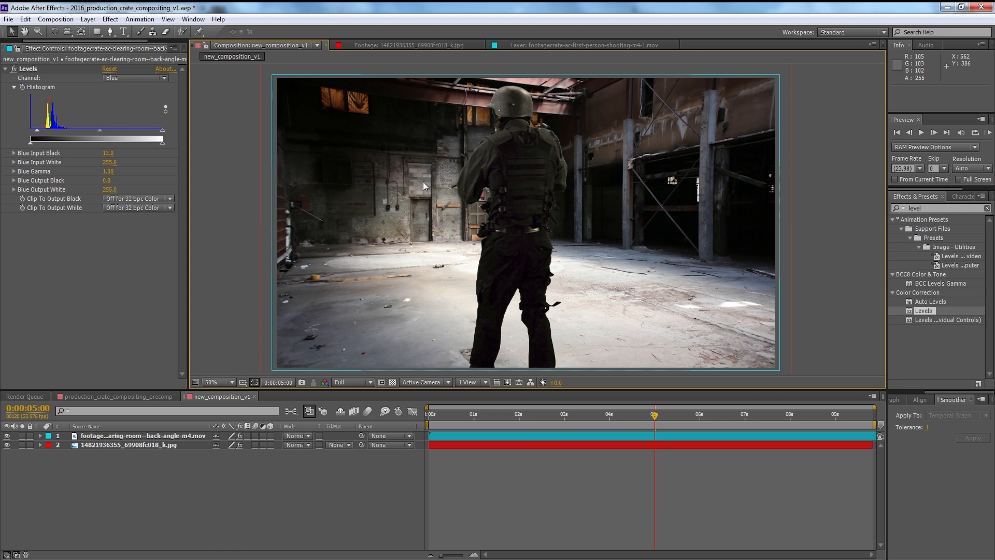
{"action": "left_click", "coordinate": [423, 181]}
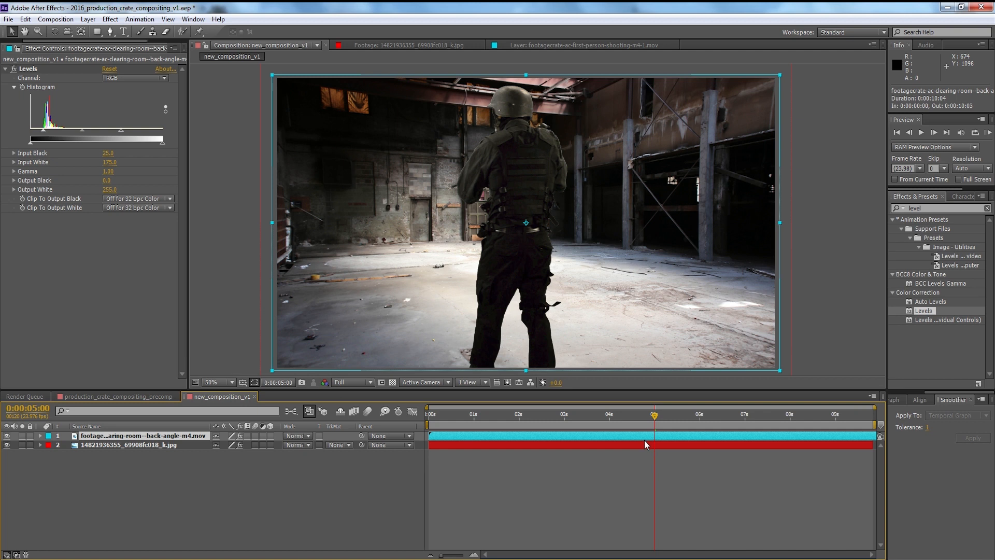
{"action": "key", "text": "ctrl+shift+d"}
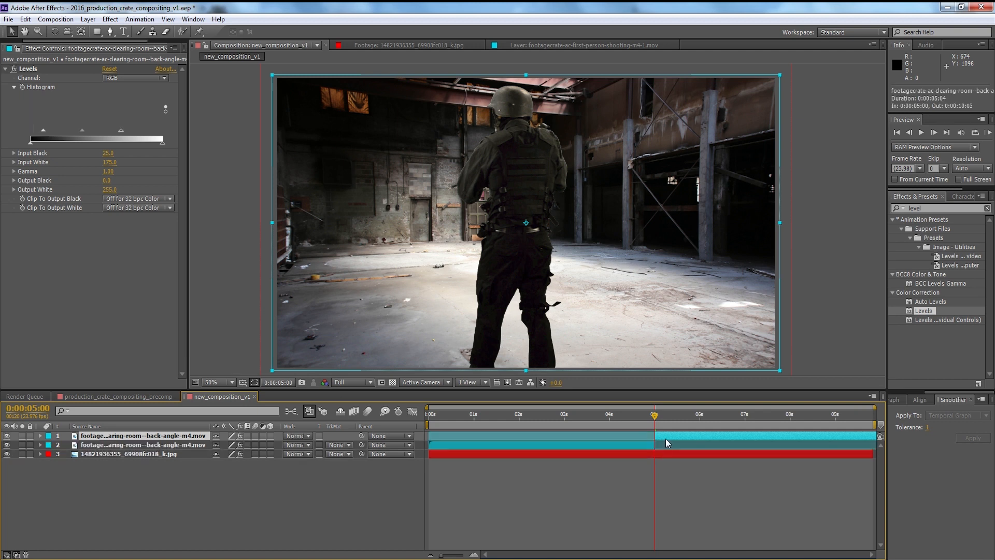
{"action": "key", "text": "Delete"}
{"action": "left_click", "coordinate": [661, 446]}
{"action": "key", "text": "ctrl+shift+d"}
{"action": "left_click", "coordinate": [678, 446]}
{"action": "key", "text": "Delete"}
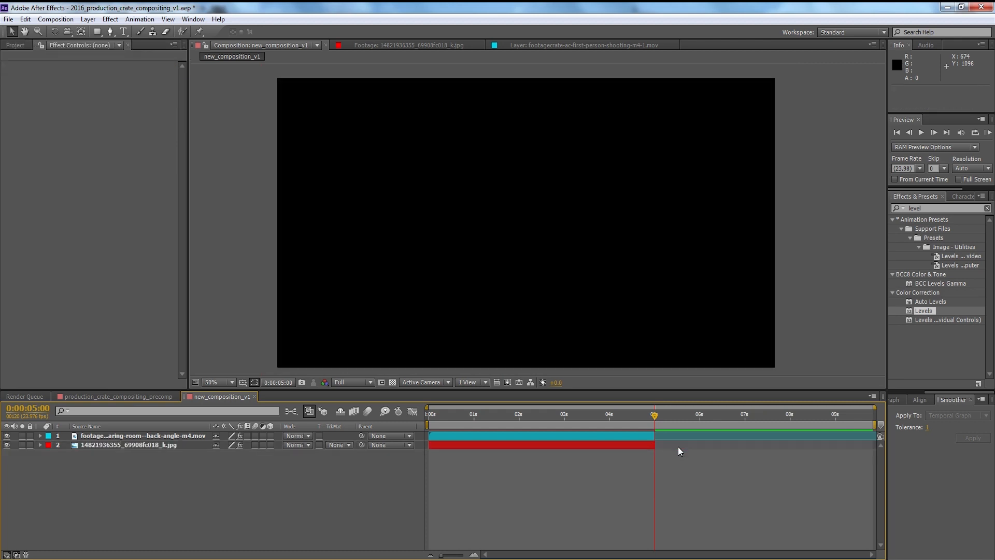
Step: Show the frame at 0:00:04:13 and set the composition preview resolution to Quarter
{"action": "left_click", "coordinate": [634, 415]}
{"action": "left_click", "coordinate": [363, 384]}
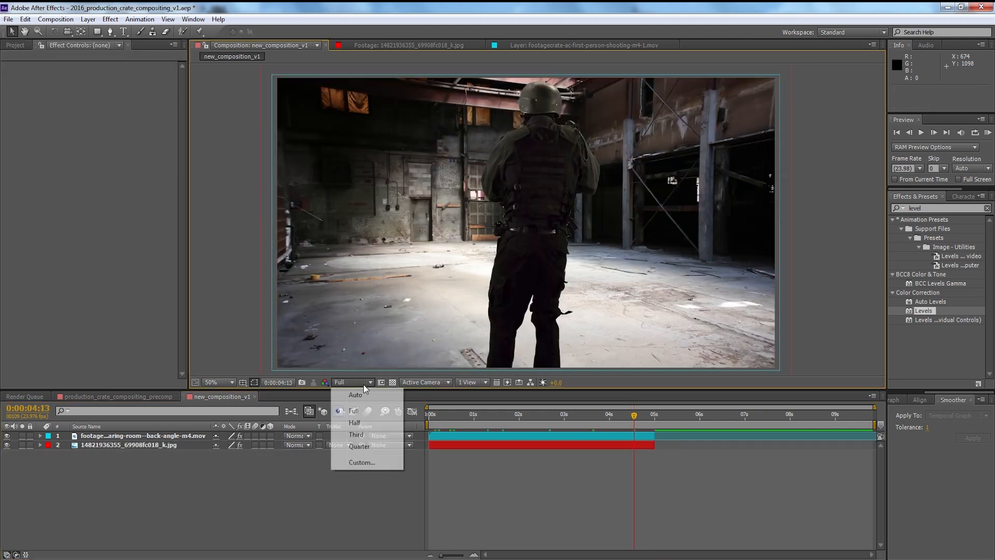
{"action": "left_click", "coordinate": [378, 447]}
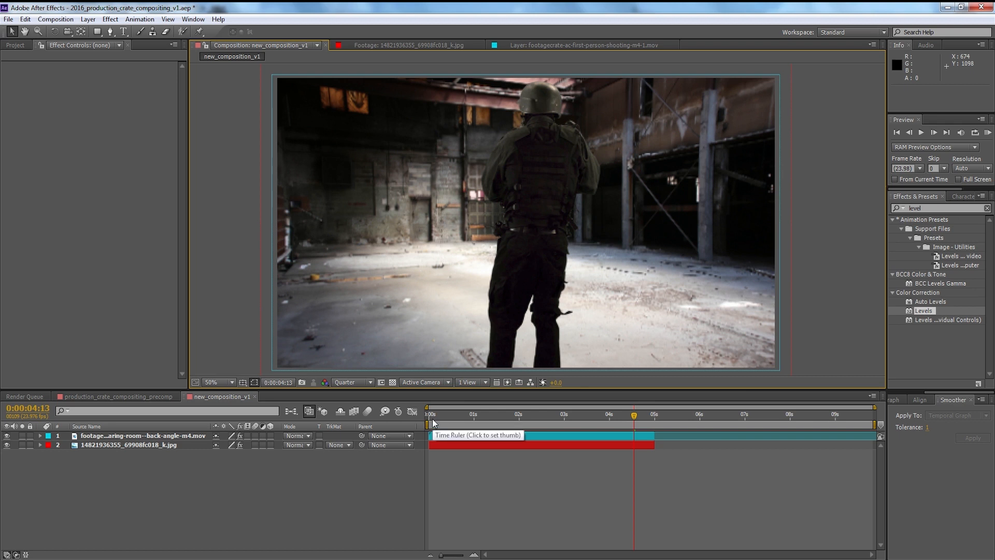
Step: Scale the warehouse photo layer up to 110% so it extends well beyond the composition frame
{"action": "left_click", "coordinate": [476, 438]}
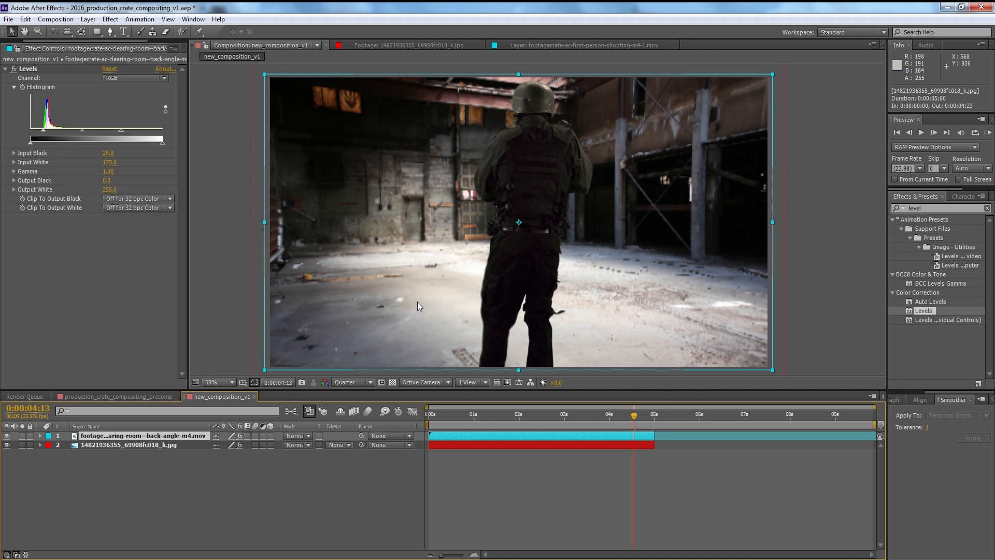
{"action": "key", "text": "comma"}
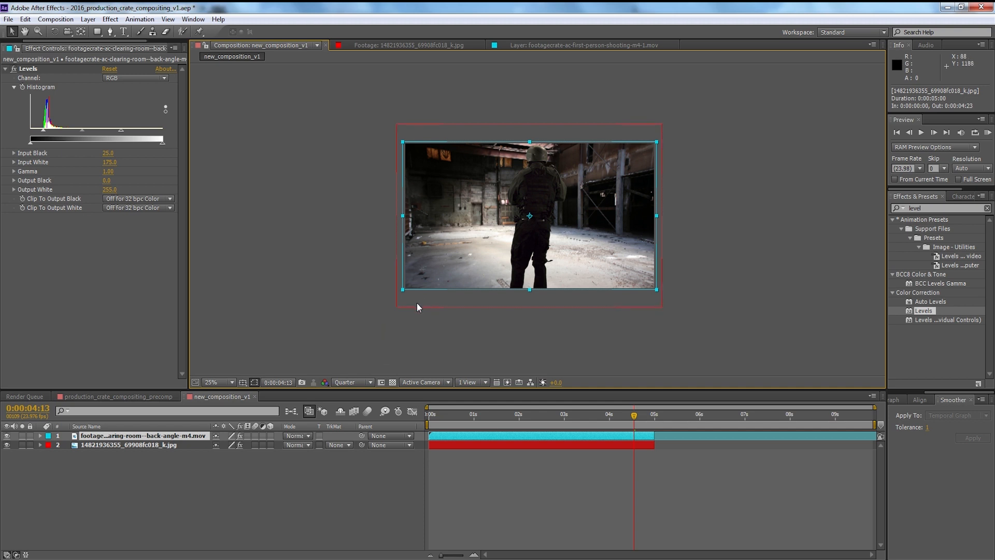
{"action": "key", "text": "period"}
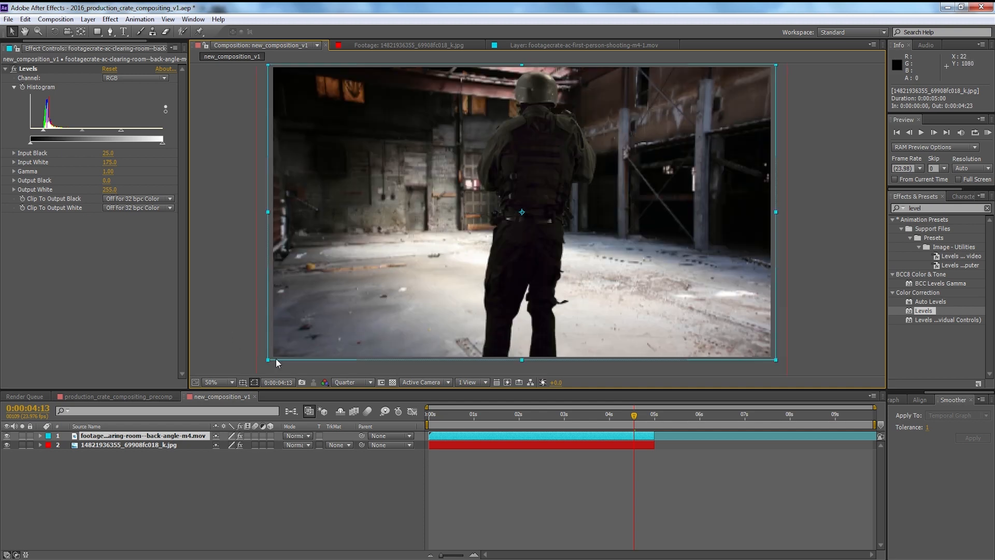
{"action": "key", "text": "comma"}
{"action": "left_click", "coordinate": [173, 442]}
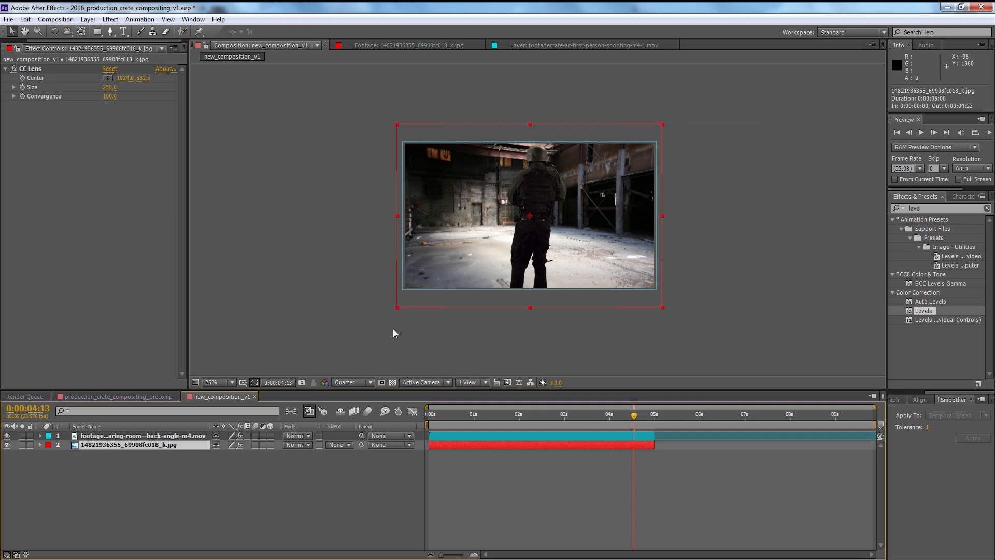
{"action": "left_click_drag", "start_coordinate": [397, 309], "coordinate": [384, 316]}
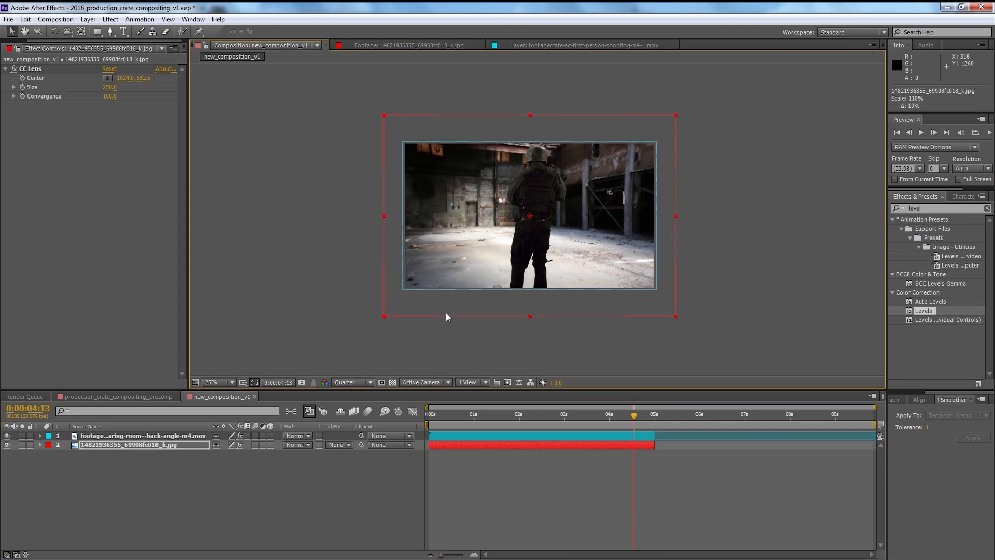
Step: Keyframe the warehouse photo's position from 960, 384 at 0:00:00:00 to 960, 576 at 0:00:04:23
{"action": "left_click", "coordinate": [429, 418]}
{"action": "left_click_drag", "start_coordinate": [508, 312], "coordinate": [507, 291]}
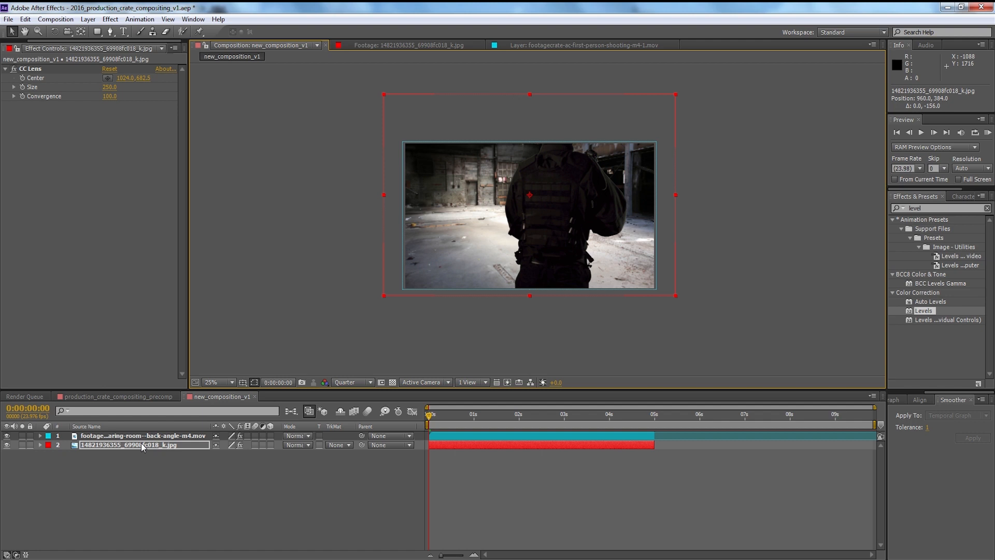
{"action": "key", "text": "p"}
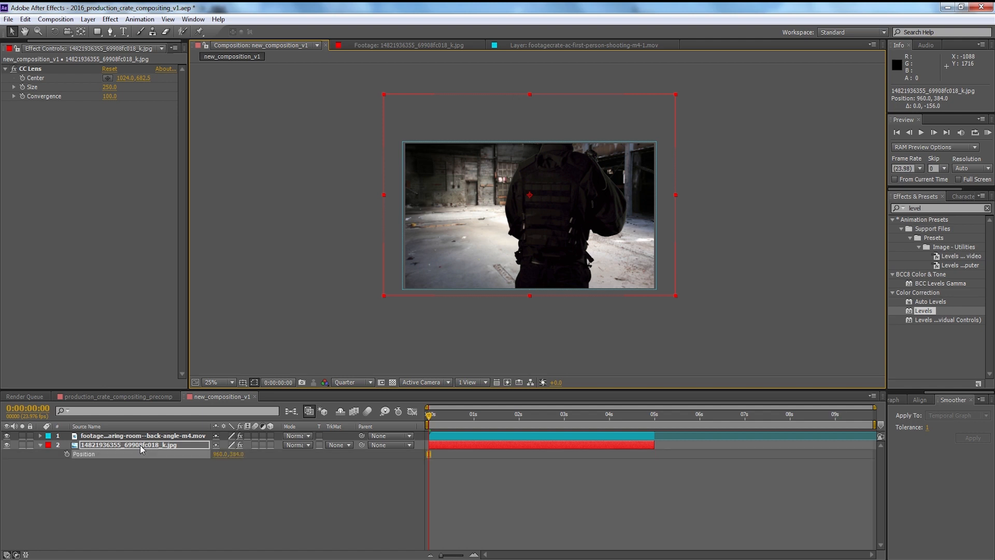
{"action": "left_click", "coordinate": [67, 454]}
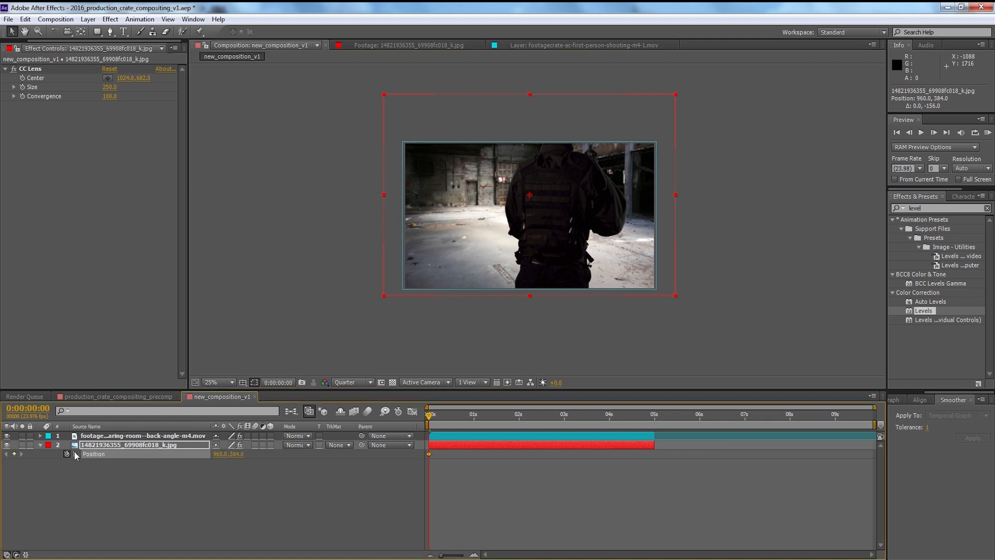
{"action": "left_click", "coordinate": [652, 414]}
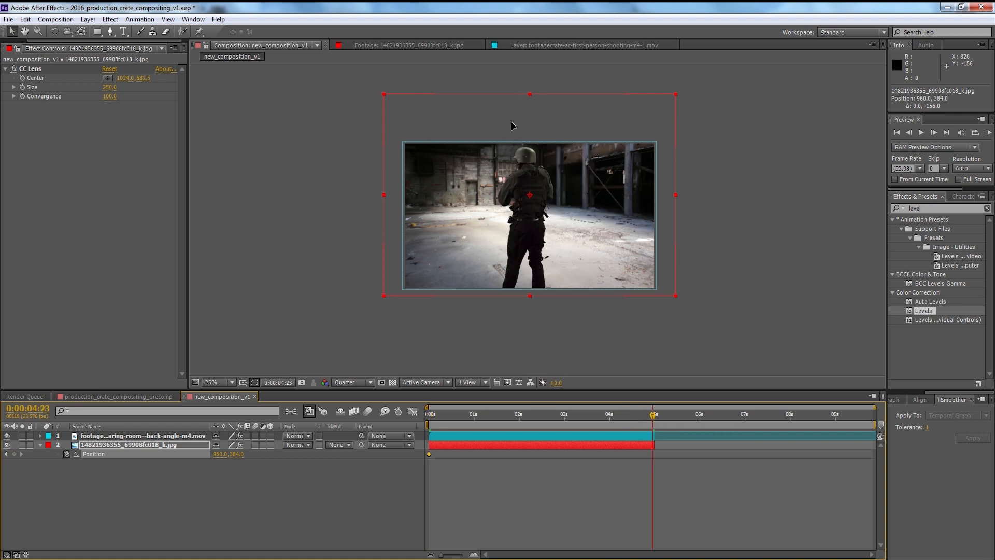
{"action": "left_click_drag", "start_coordinate": [511, 123], "coordinate": [504, 148]}
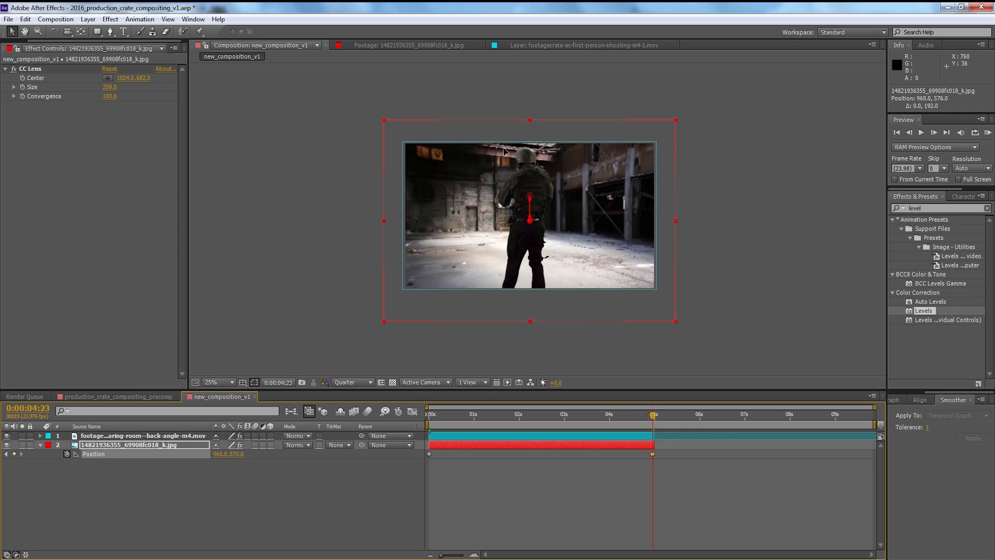
Step: Add Position and Scale keyframes to the soldier clip at 0:00:00:00, keeping 960, 540 and 51%
{"action": "left_click", "coordinate": [185, 437]}
{"action": "key", "text": "Home"}
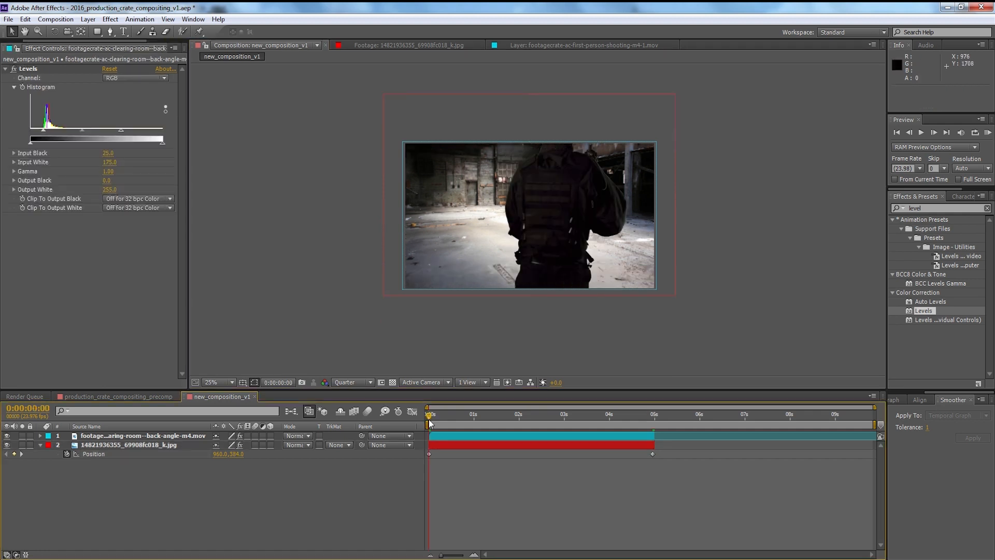
{"action": "left_click", "coordinate": [185, 439]}
{"action": "key", "text": "s"}
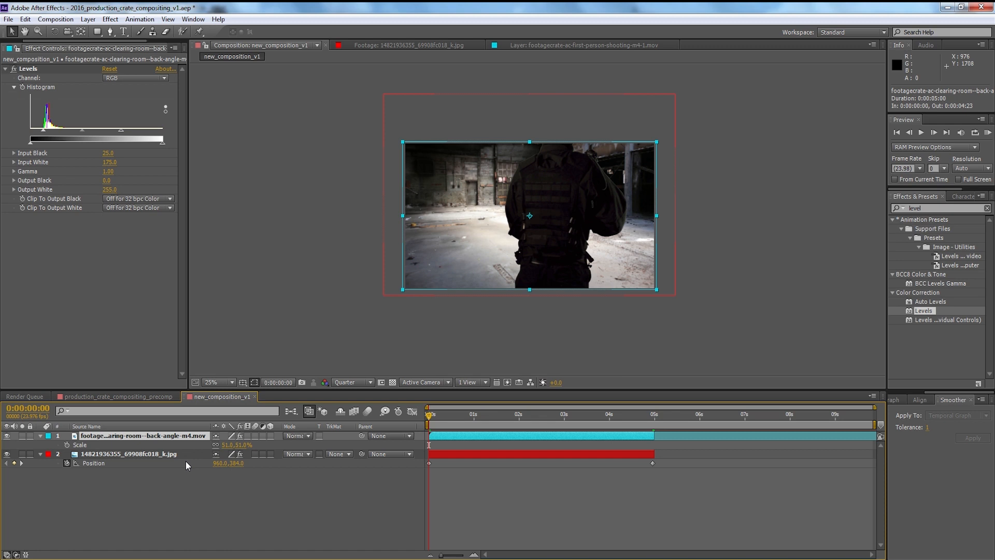
{"action": "key", "text": "shift+p"}
{"action": "left_click", "coordinate": [67, 446]}
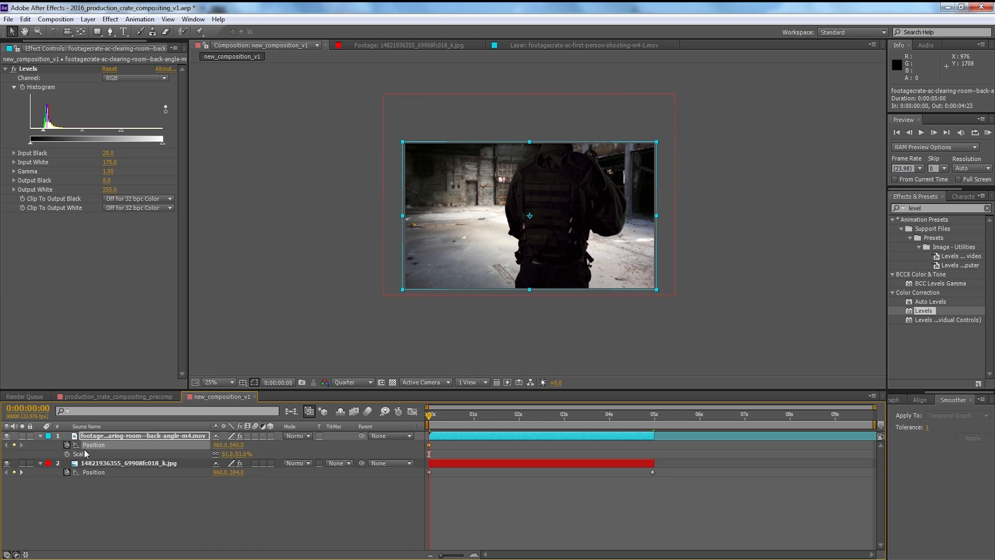
{"action": "left_click", "coordinate": [67, 454]}
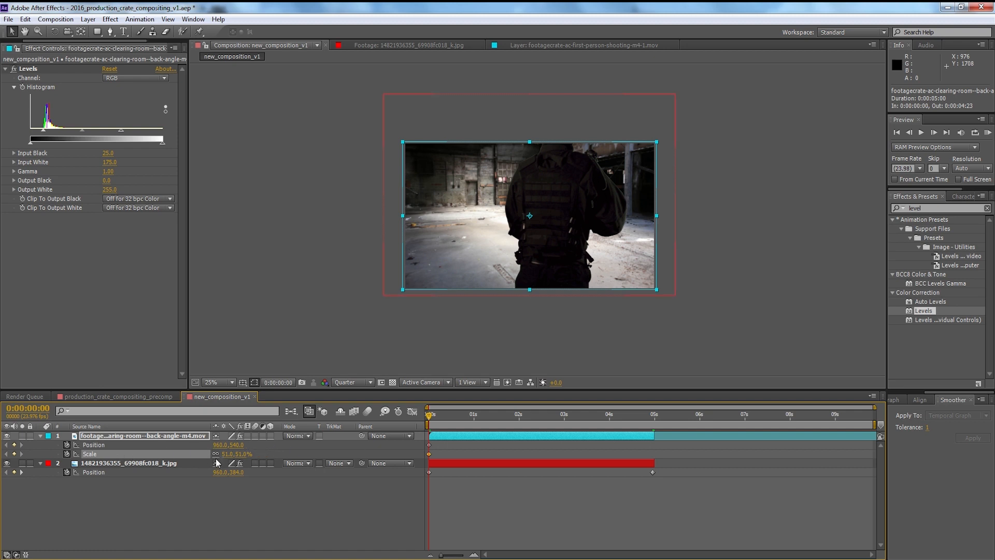
Step: Shift the soldier clip's 51% Scale keyframe to 0:00:04:23 and keyframe its scale at 60.9% at 0:00:00:00
{"action": "left_click", "coordinate": [437, 452]}
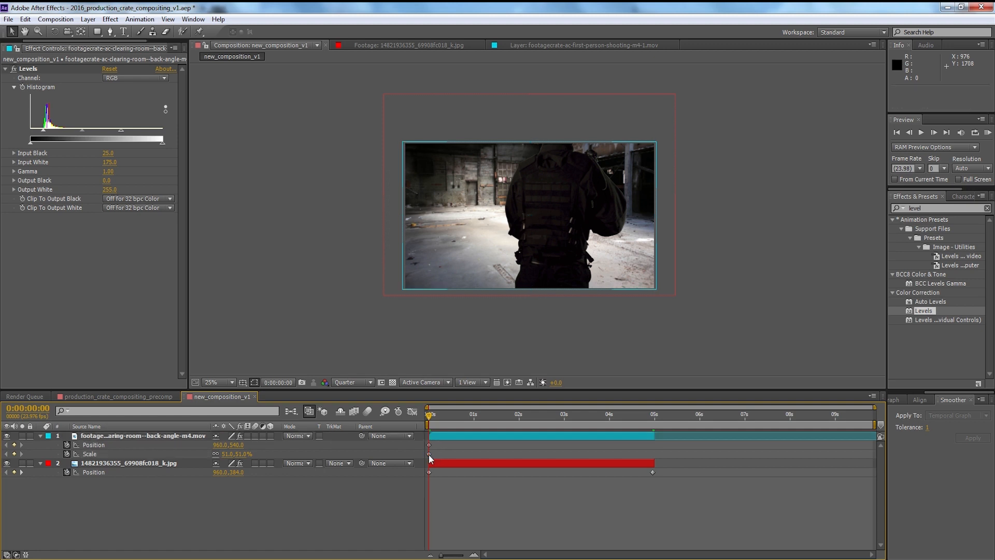
{"action": "left_click", "coordinate": [429, 454]}
{"action": "left_click_drag", "start_coordinate": [429, 455], "coordinate": [440, 455]}
{"action": "left_click_drag", "start_coordinate": [529, 456], "coordinate": [654, 462]}
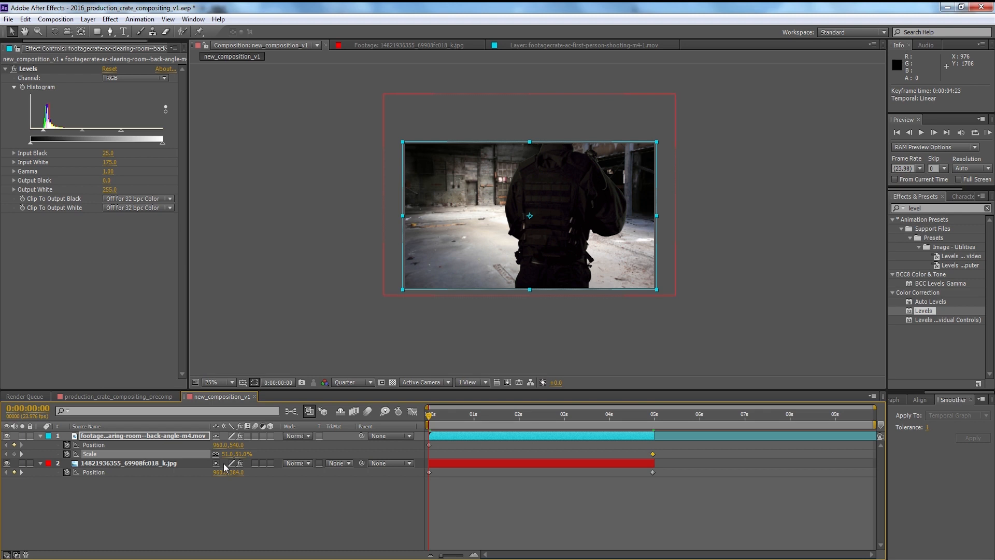
{"action": "left_click_drag", "start_coordinate": [241, 454], "coordinate": [294, 455]}
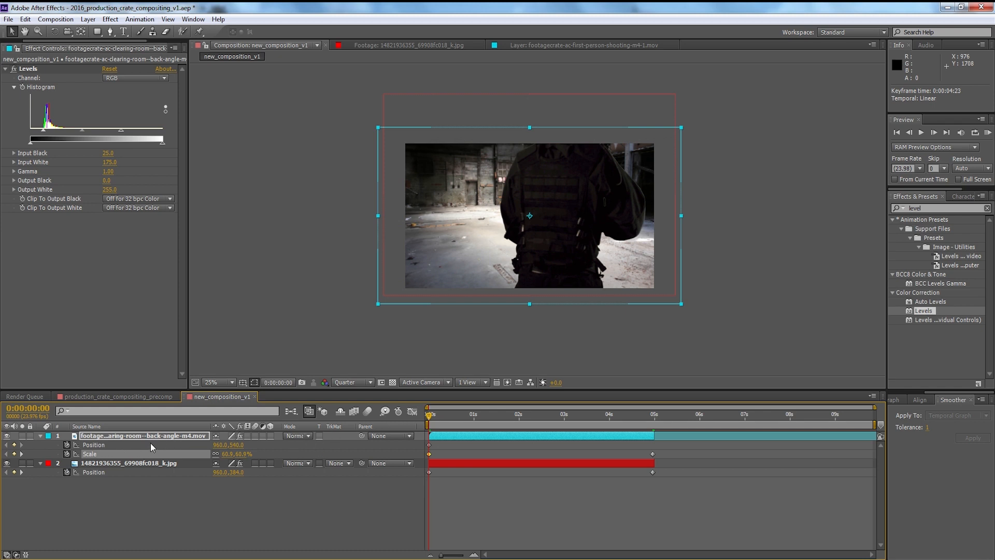
Step: Shift the soldier clip's Position keyframe to 0:00:04:23 and keyframe its position at 960, 432 at 0:00:00:00
{"action": "left_click", "coordinate": [173, 437]}
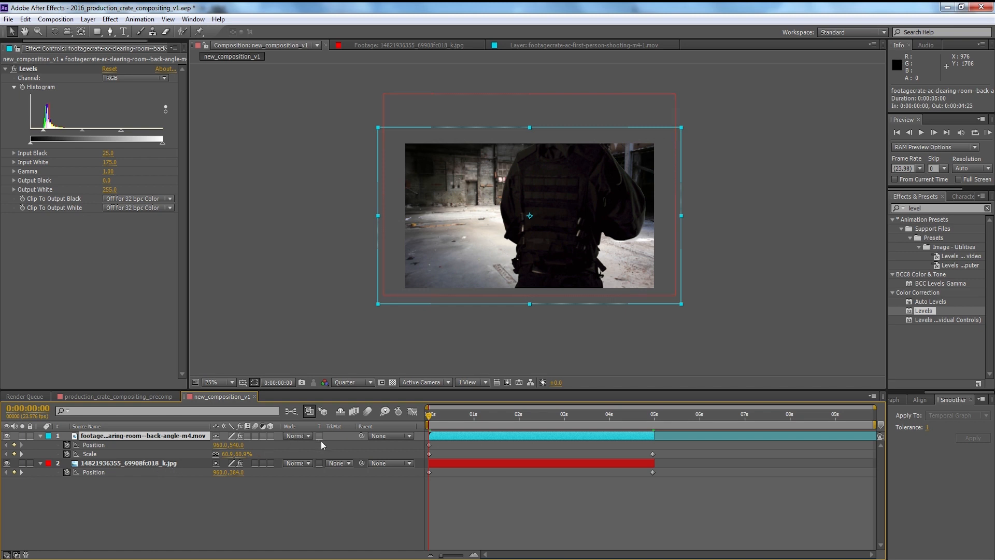
{"action": "left_click", "coordinate": [428, 444]}
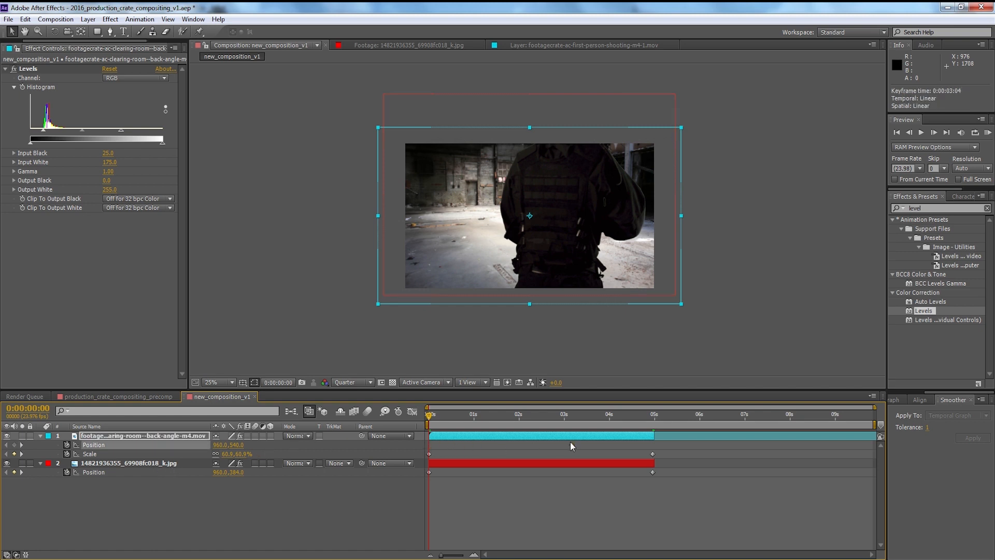
{"action": "left_click", "coordinate": [653, 417]}
{"action": "left_click", "coordinate": [429, 418]}
{"action": "left_click_drag", "start_coordinate": [466, 273], "coordinate": [469, 261]}
Step: Play back the warehouse shot to check the combined movement of soldier and background
{"action": "key", "text": "space"}
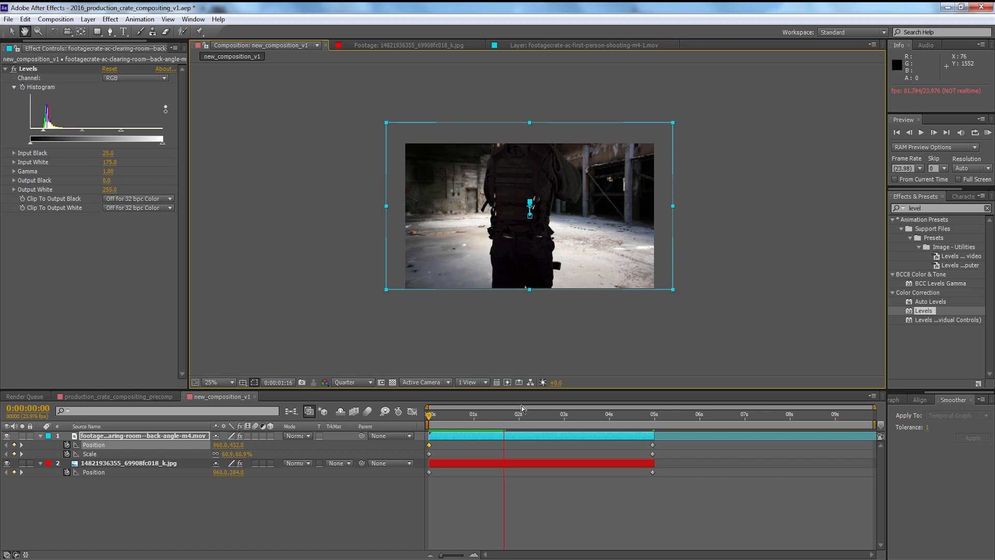
{"action": "key", "text": "space"}
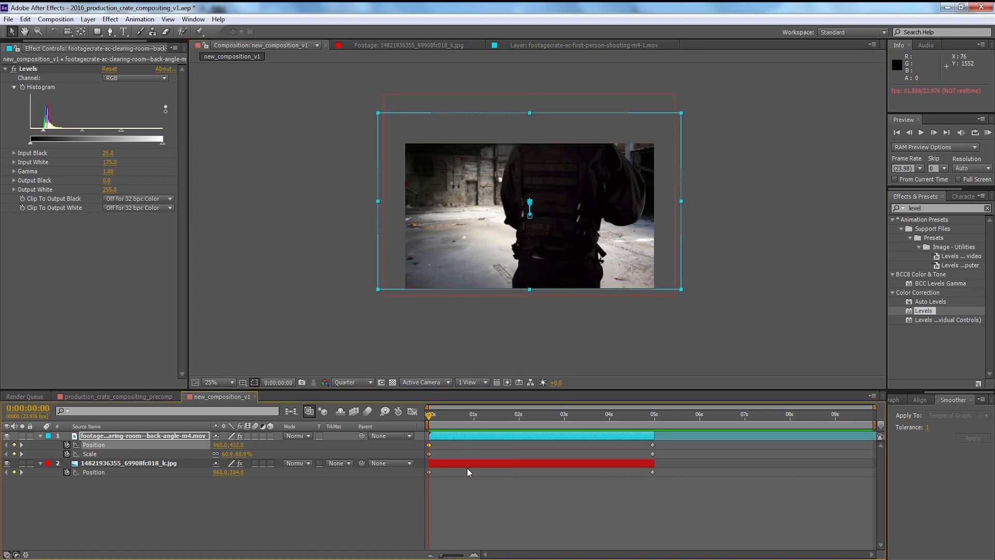
{"action": "left_click", "coordinate": [470, 499]}
{"action": "key", "text": "space"}
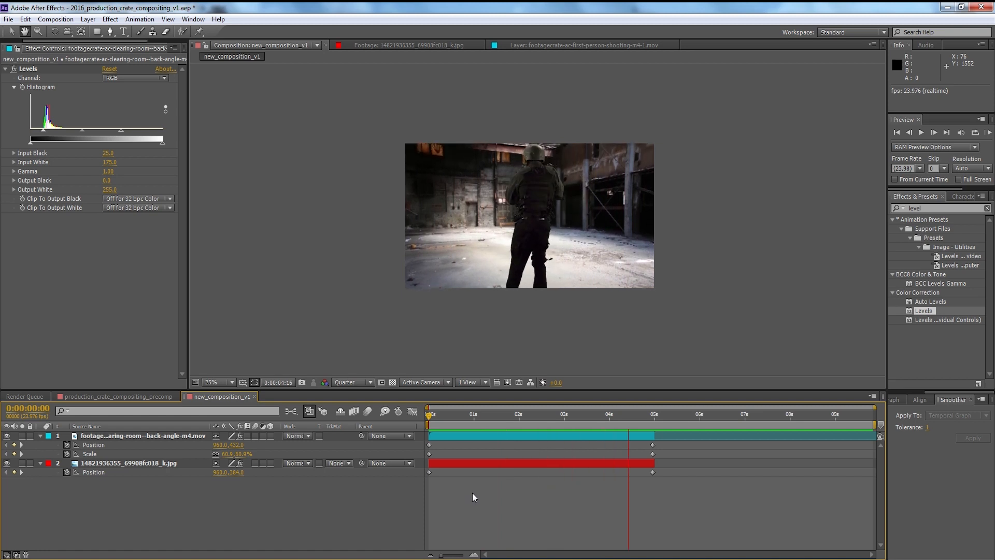
{"action": "key", "text": "space"}
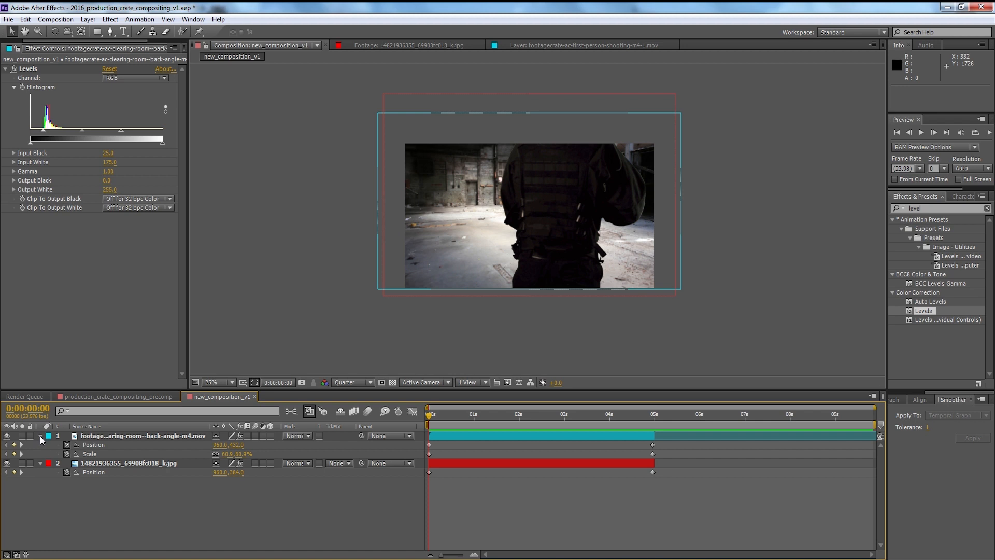
{"action": "left_click", "coordinate": [39, 435]}
{"action": "left_click", "coordinate": [41, 444]}
{"action": "left_click", "coordinate": [17, 48]}
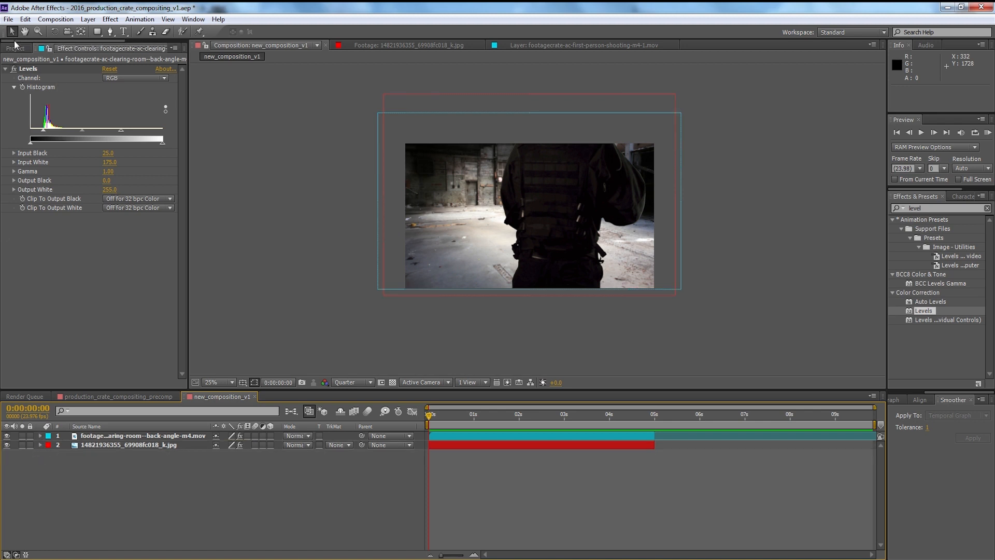
{"action": "left_click_drag", "start_coordinate": [24, 258], "coordinate": [155, 455]}
{"action": "left_click_drag", "start_coordinate": [433, 455], "coordinate": [659, 455]}
{"action": "left_click", "coordinate": [655, 414]}
Step: Add footagecrate-ac-first-person-shooting-m4-1.mov above the doorway photo and fit it to the composition
{"action": "left_click_drag", "start_coordinate": [23, 190], "coordinate": [116, 454]}
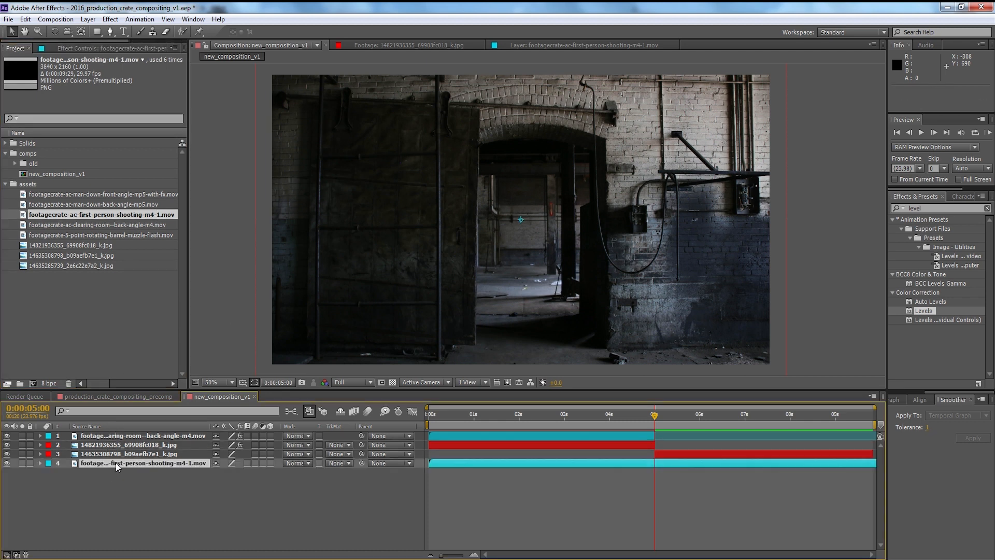
{"action": "scroll", "coordinate": [503, 273], "scroll_direction": "down", "scroll_amount": 2}
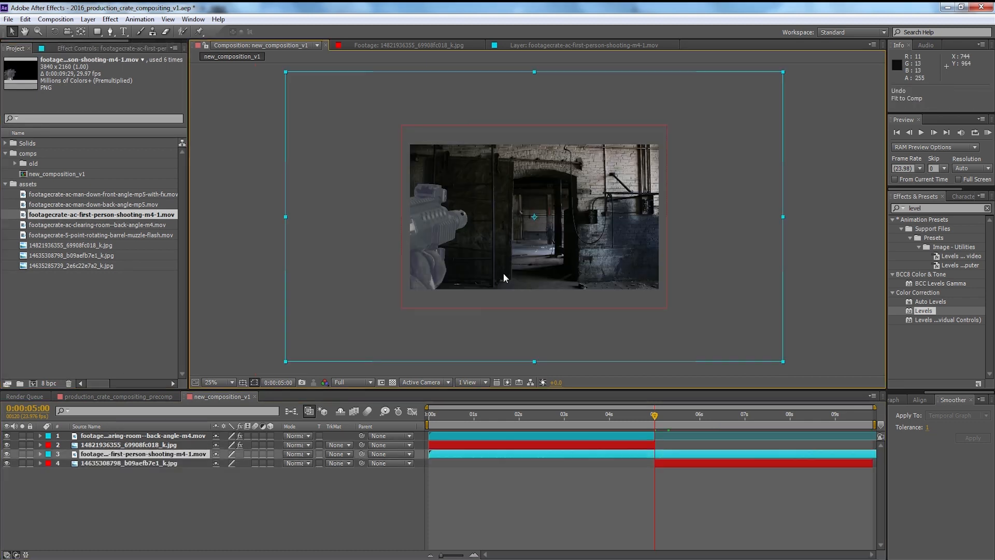
{"action": "right_click", "coordinate": [701, 301]}
{"action": "mouse_move", "coordinate": [743, 202]}
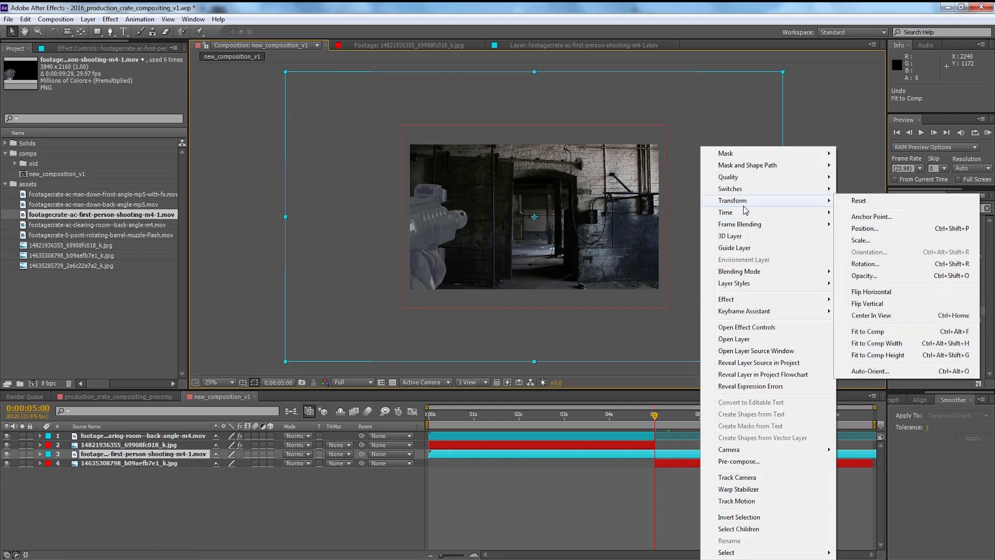
{"action": "left_click", "coordinate": [865, 331]}
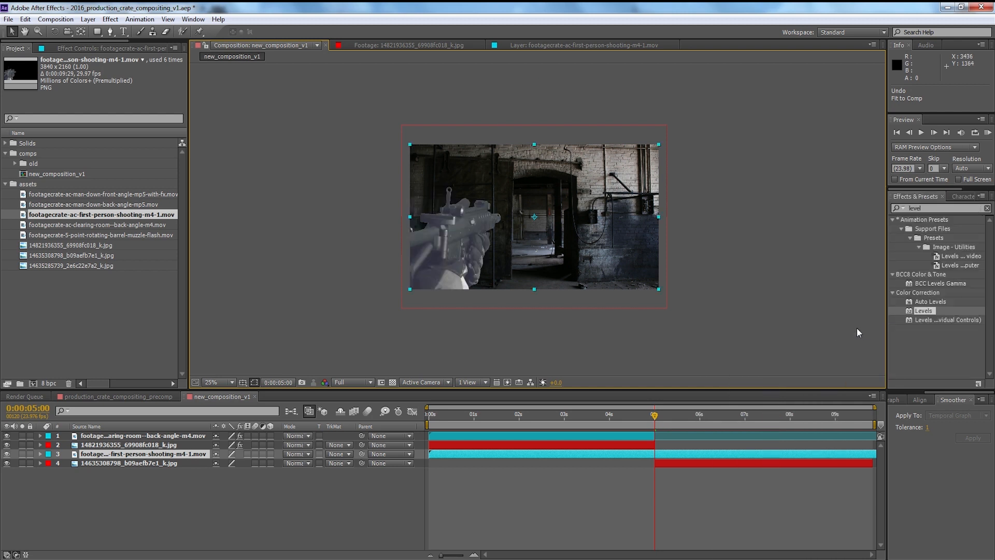
Step: Set the composition preview resolution to Quarter for the doorway shot
{"action": "scroll", "coordinate": [525, 270], "scroll_direction": "up", "scroll_amount": 2}
{"action": "left_click", "coordinate": [353, 382]}
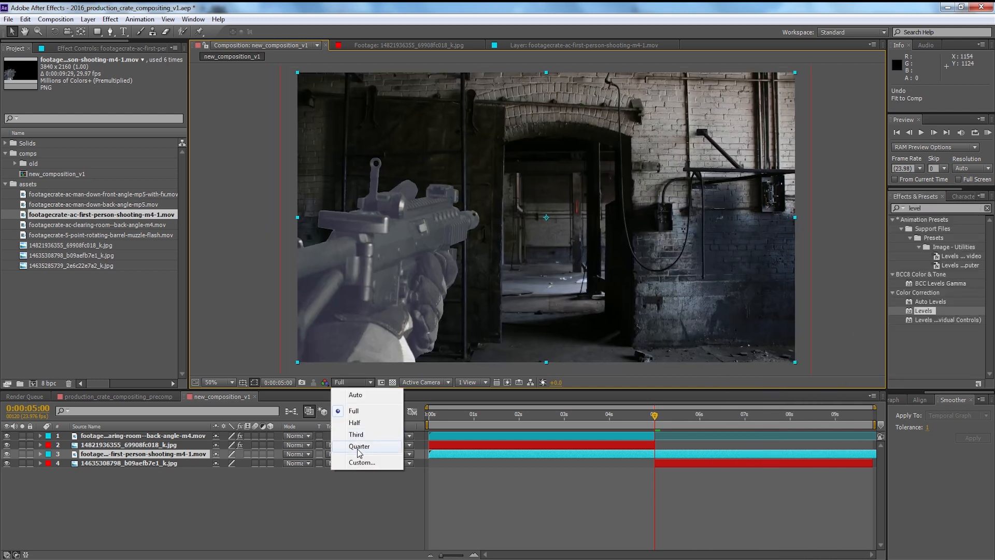
{"action": "left_click", "coordinate": [358, 449]}
Step: Preview the first-person shooting clip in solo, trim its start to 0:00:05:00, and turn solo off
{"action": "left_click", "coordinate": [22, 453]}
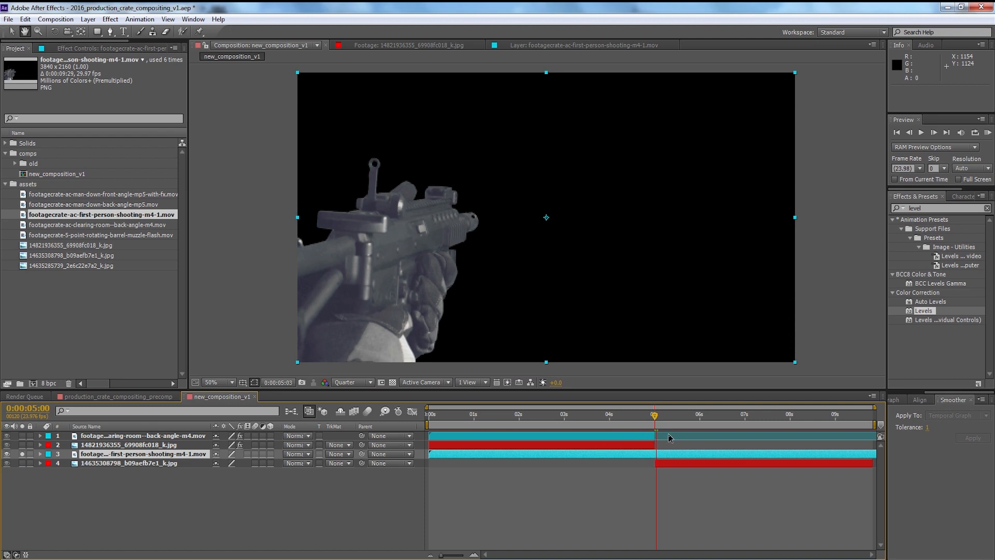
{"action": "key", "text": "space"}
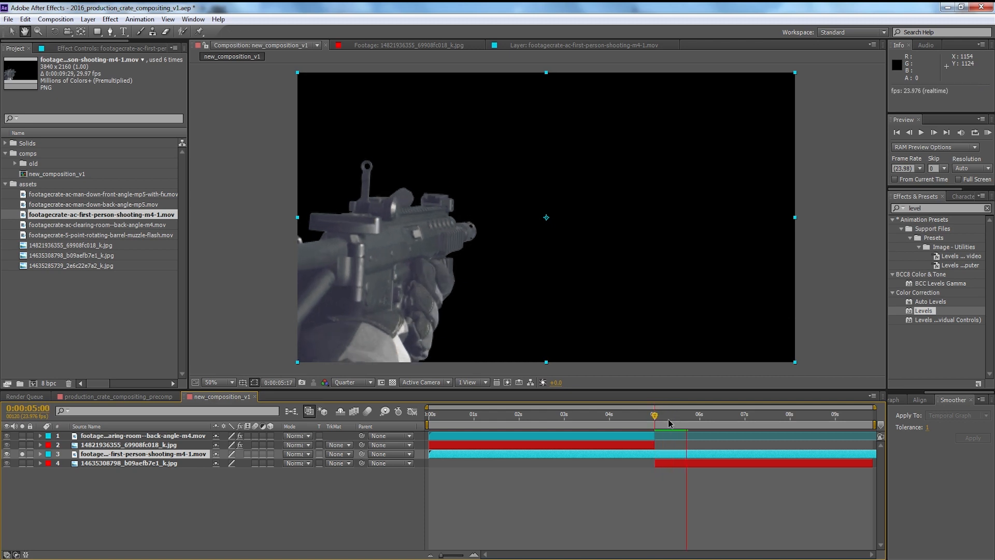
{"action": "key", "text": "space"}
{"action": "left_click_drag", "start_coordinate": [429, 454], "coordinate": [655, 454]}
{"action": "left_click", "coordinate": [22, 454]}
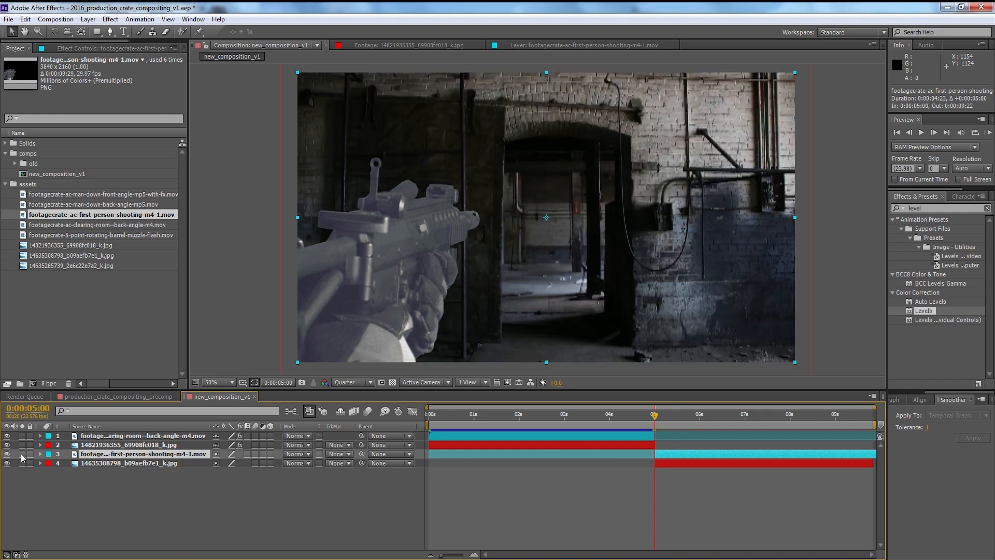
Step: Copy the Levels effect from the clearing-room soldier clip onto the first-person shooting clip
{"action": "left_click", "coordinate": [157, 436]}
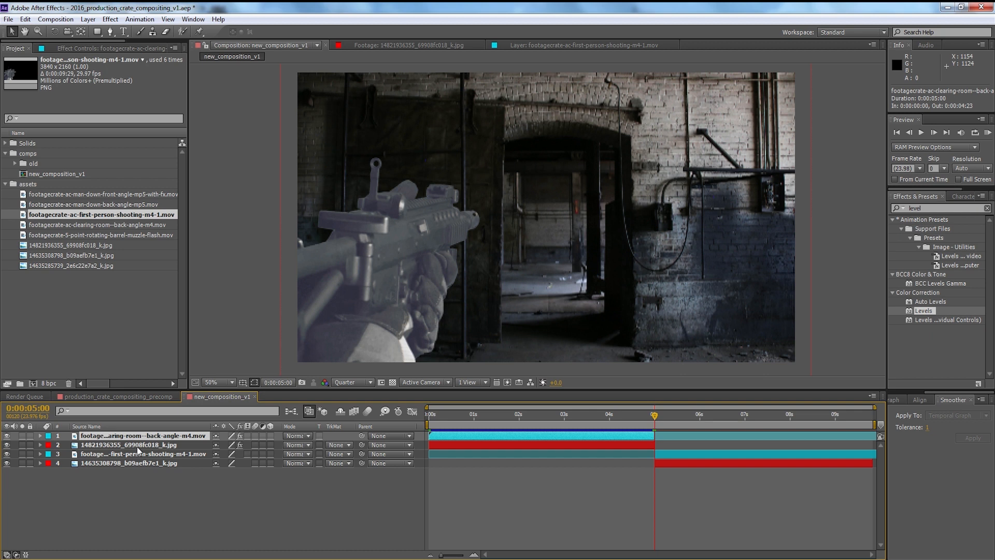
{"action": "left_click", "coordinate": [92, 48]}
{"action": "left_click", "coordinate": [34, 69]}
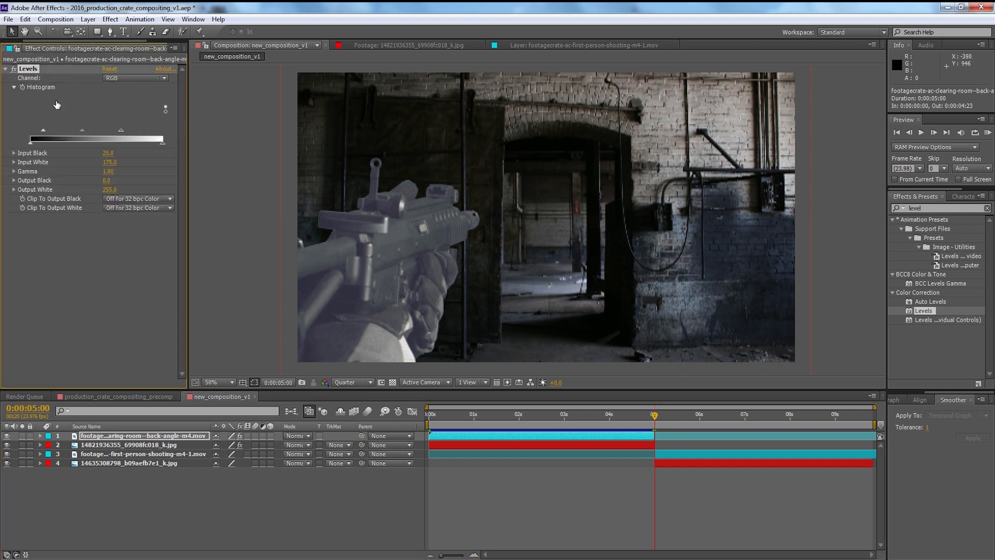
{"action": "left_click", "coordinate": [185, 454]}
{"action": "key", "text": "ctrl+v"}
{"action": "left_click_drag", "start_coordinate": [332, 322], "coordinate": [322, 329]}
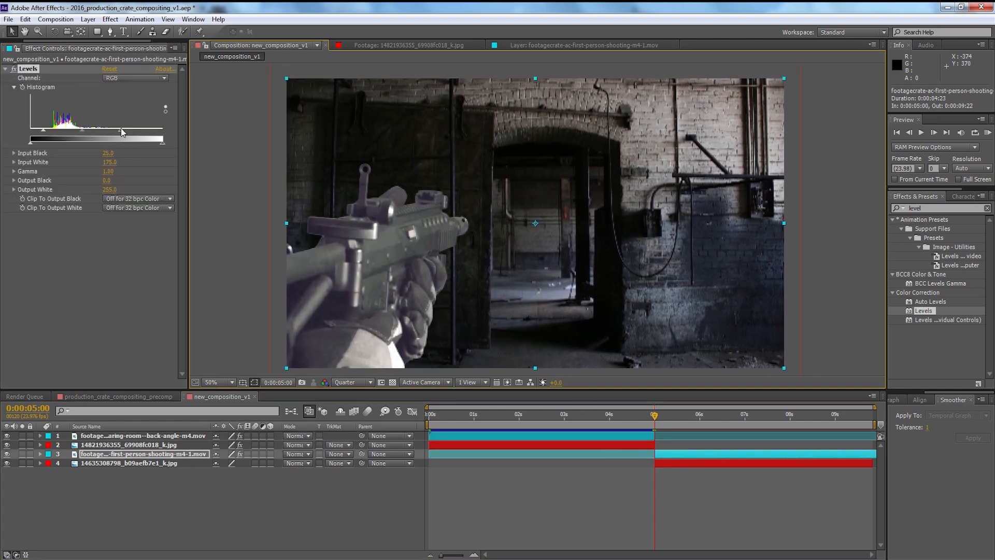
Step: Reset the first-person clip's Levels, then set Input Black to 38 and Input White to 238
{"action": "left_click", "coordinate": [110, 70]}
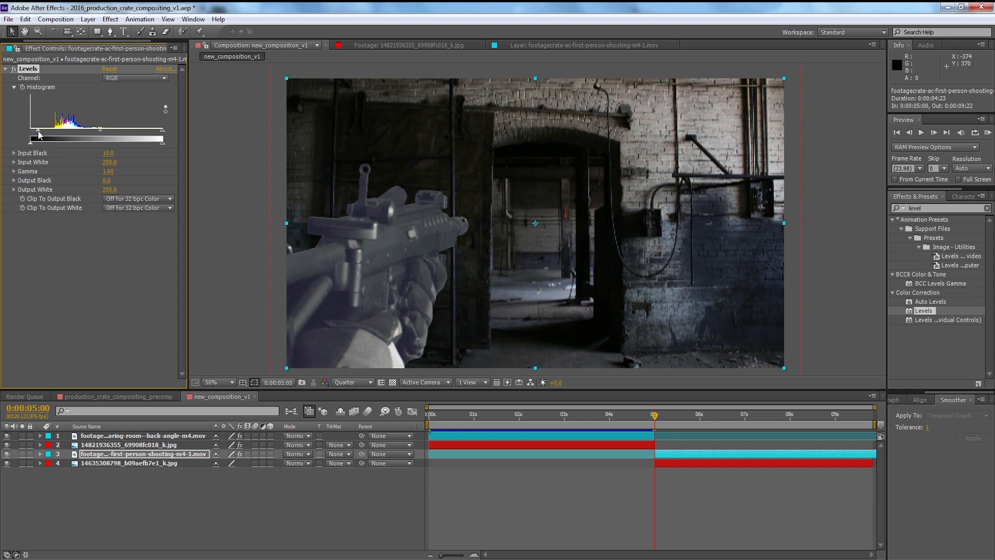
{"action": "left_click_drag", "start_coordinate": [38, 134], "coordinate": [47, 134]}
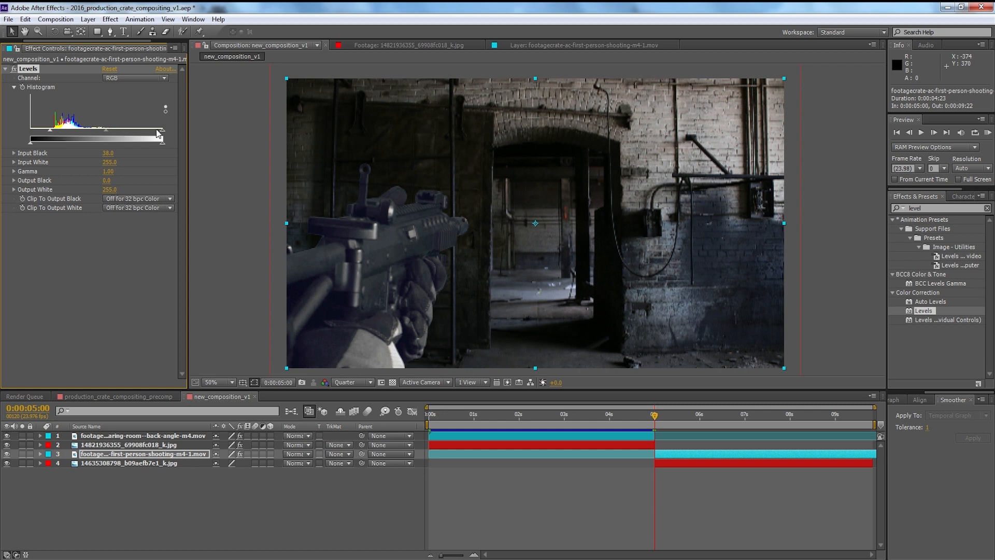
{"action": "left_click_drag", "start_coordinate": [158, 136], "coordinate": [149, 132]}
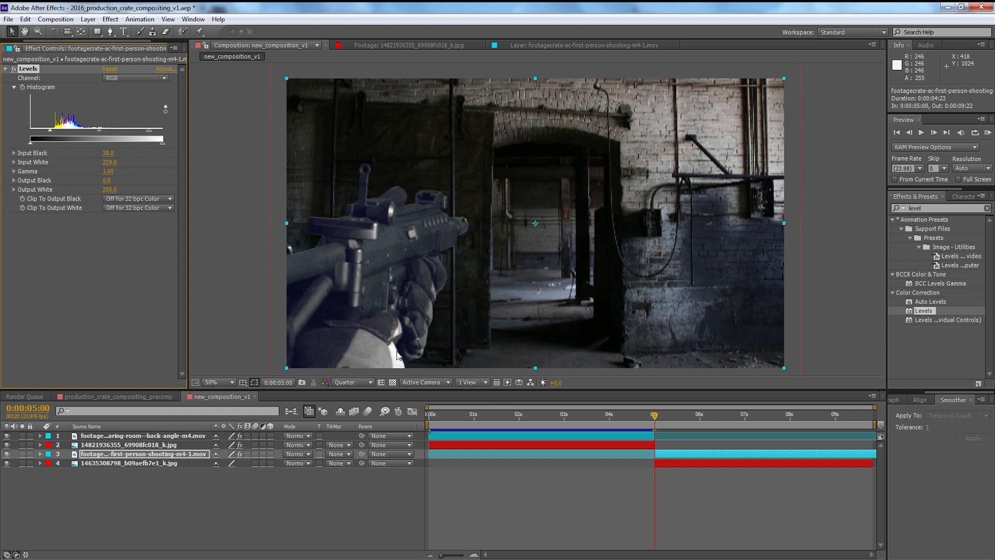
{"action": "mouse_move", "coordinate": [150, 133]}
{"action": "left_mouse_down"}
{"action": "mouse_move", "coordinate": [161, 134]}
{"action": "mouse_move", "coordinate": [130, 132]}
{"action": "mouse_move", "coordinate": [162, 132]}
{"action": "mouse_move", "coordinate": [152, 133]}
{"action": "left_mouse_up"}
Step: Inspect the red channel, then view the green channel and set the clip's Green Input Black to 4
{"action": "left_click", "coordinate": [325, 382]}
{"action": "left_click", "coordinate": [346, 412]}
{"action": "left_click", "coordinate": [325, 382]}
{"action": "left_click", "coordinate": [345, 422]}
{"action": "left_click", "coordinate": [135, 78]}
{"action": "left_click", "coordinate": [124, 110]}
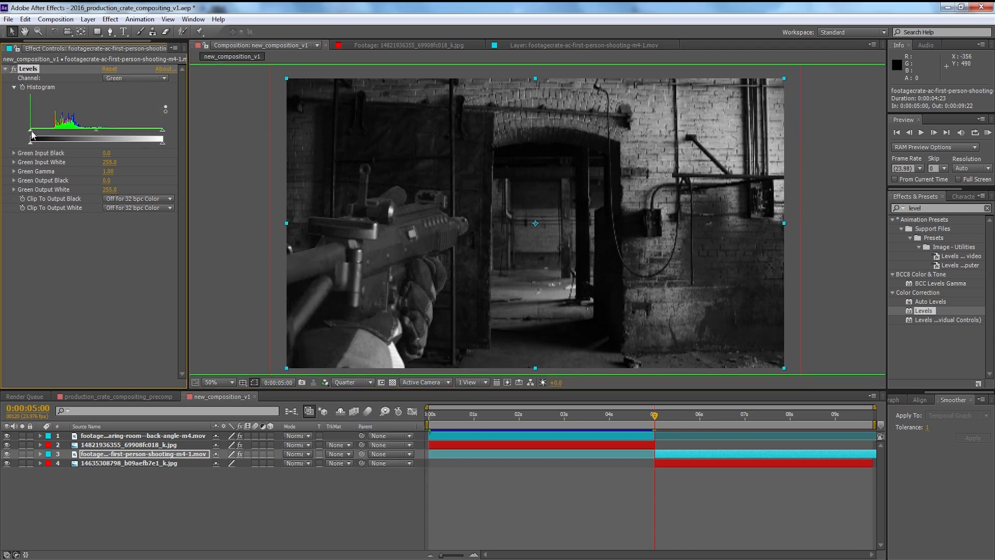
{"action": "left_click_drag", "start_coordinate": [31, 134], "coordinate": [33, 133]}
Step: View the blue channel and set the first-person clip's Blue Input Black to 19
{"action": "left_click", "coordinate": [325, 382]}
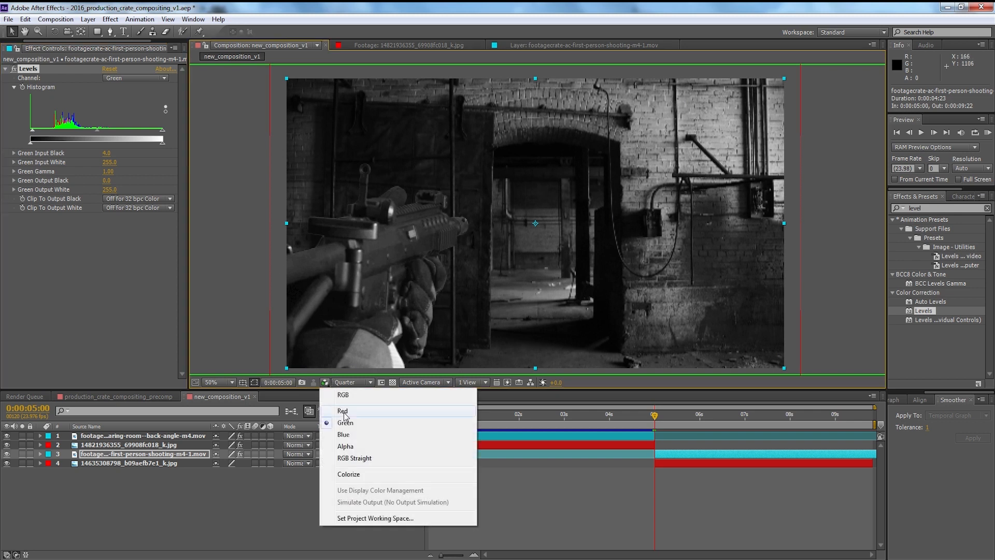
{"action": "left_click", "coordinate": [343, 435]}
{"action": "left_click", "coordinate": [136, 78]}
{"action": "left_click", "coordinate": [124, 119]}
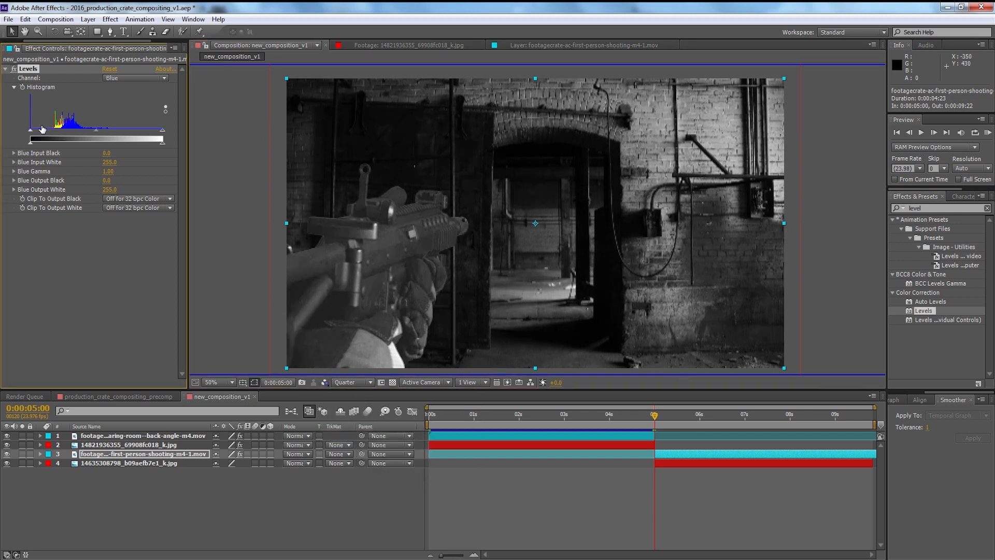
{"action": "left_click_drag", "start_coordinate": [31, 130], "coordinate": [37, 134]}
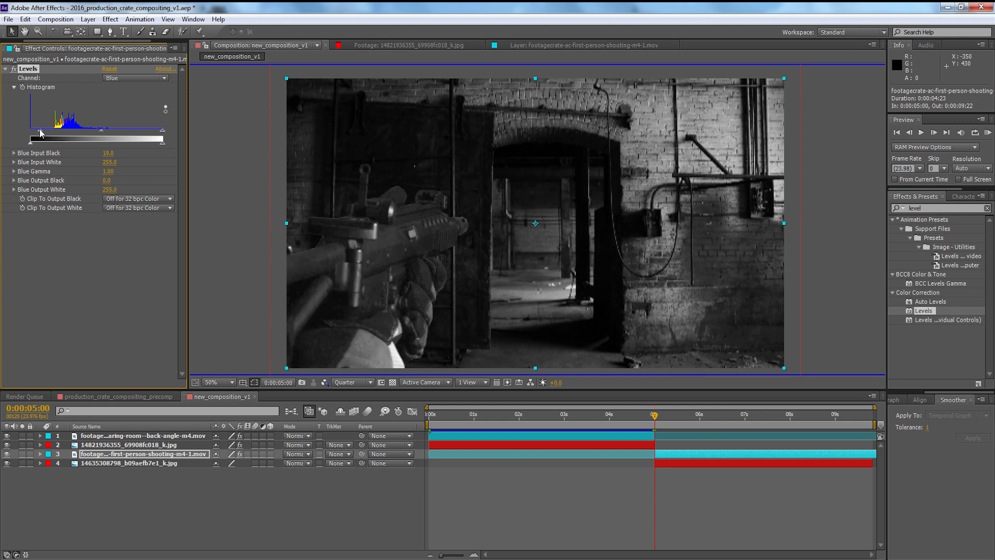
Step: Return Levels and the composition view to RGB and lower the first-person clip's Gamma to 0.68
{"action": "left_click", "coordinate": [107, 78]}
{"action": "left_click", "coordinate": [119, 88]}
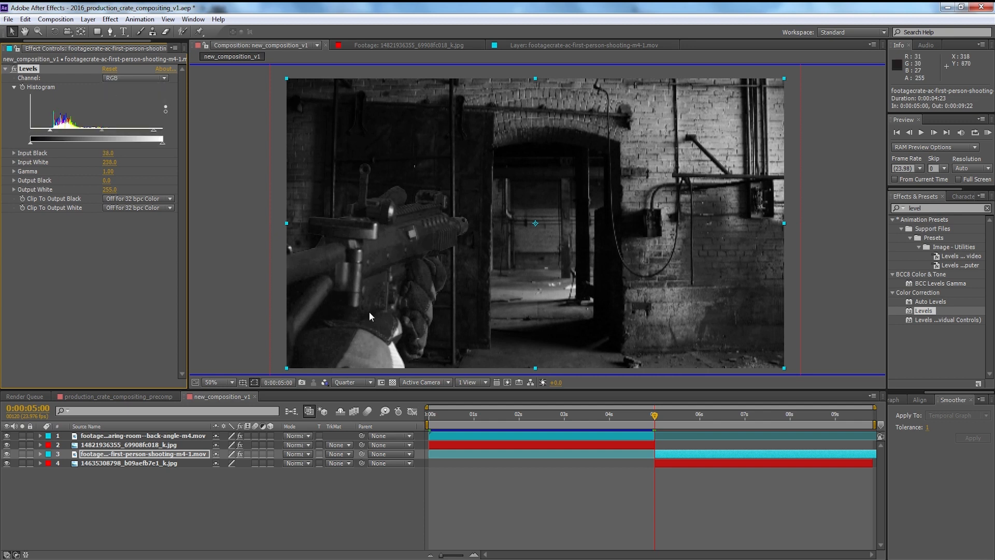
{"action": "left_click", "coordinate": [325, 382]}
{"action": "left_click", "coordinate": [343, 395]}
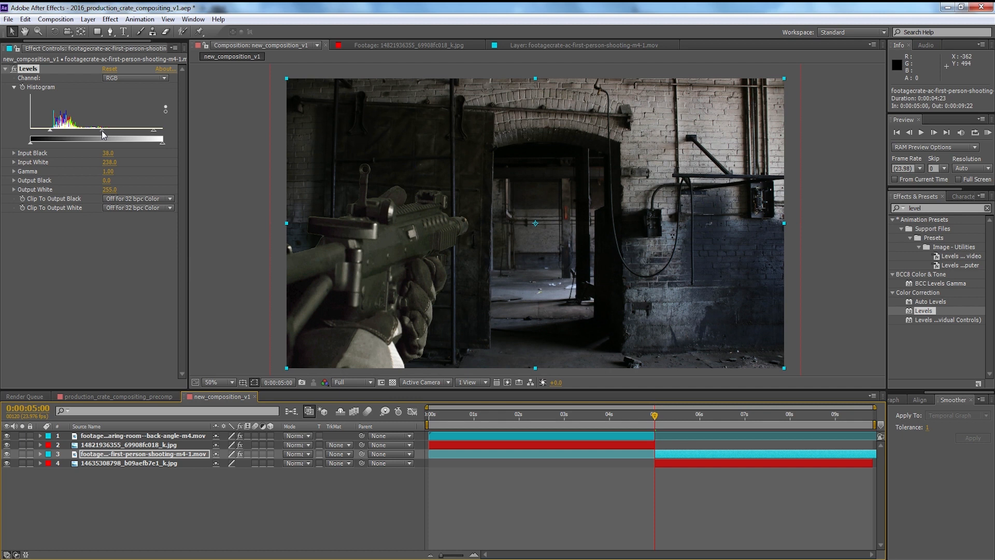
{"action": "left_click_drag", "start_coordinate": [103, 130], "coordinate": [104, 131]}
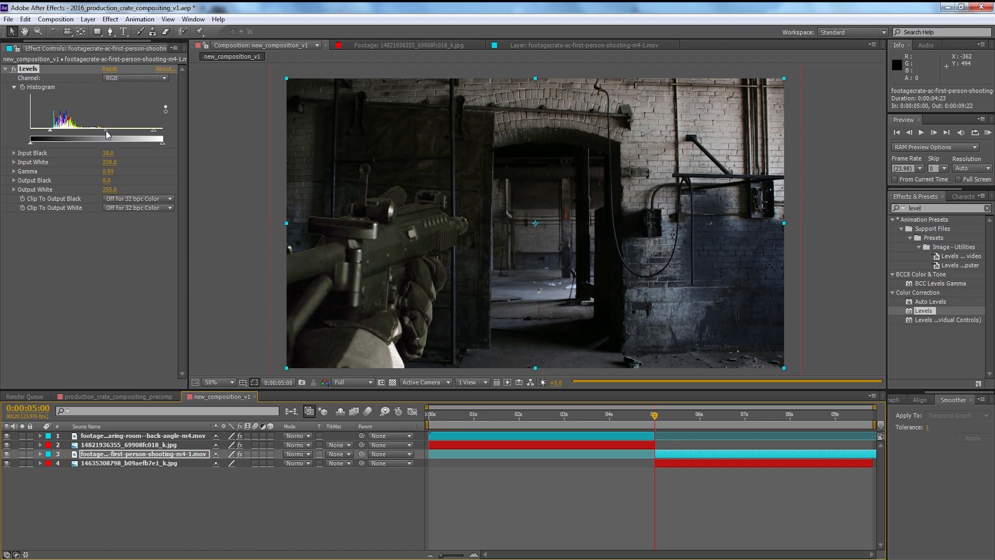
{"action": "left_click_drag", "start_coordinate": [107, 131], "coordinate": [110, 130]}
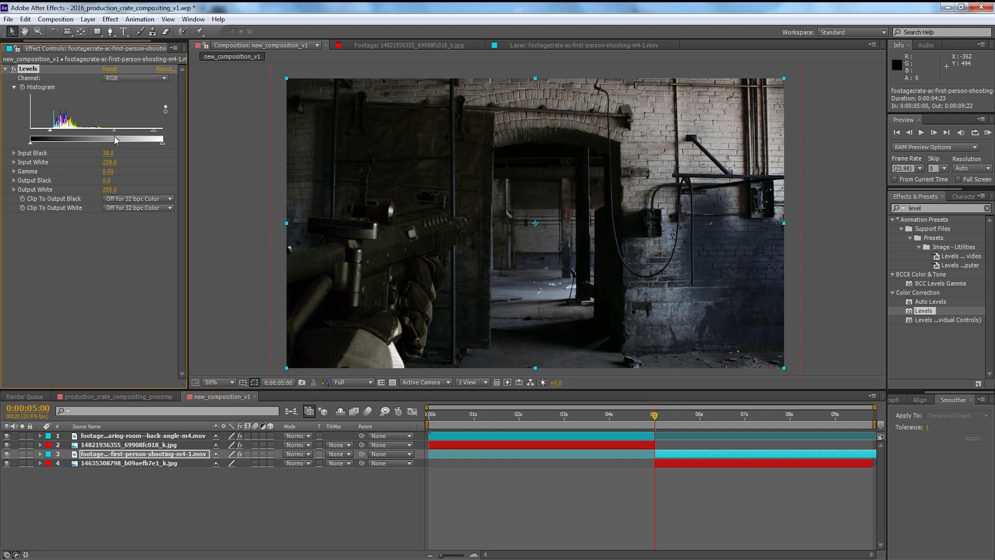
Step: Toggle the Levels effect off and on to compare the first-person clip before and after correction
{"action": "left_click", "coordinate": [14, 69]}
{"action": "left_click", "coordinate": [14, 69]}
{"action": "left_click", "coordinate": [14, 69]}
{"action": "left_click", "coordinate": [14, 69]}
{"action": "left_click", "coordinate": [14, 69]}
{"action": "left_click", "coordinate": [14, 69]}
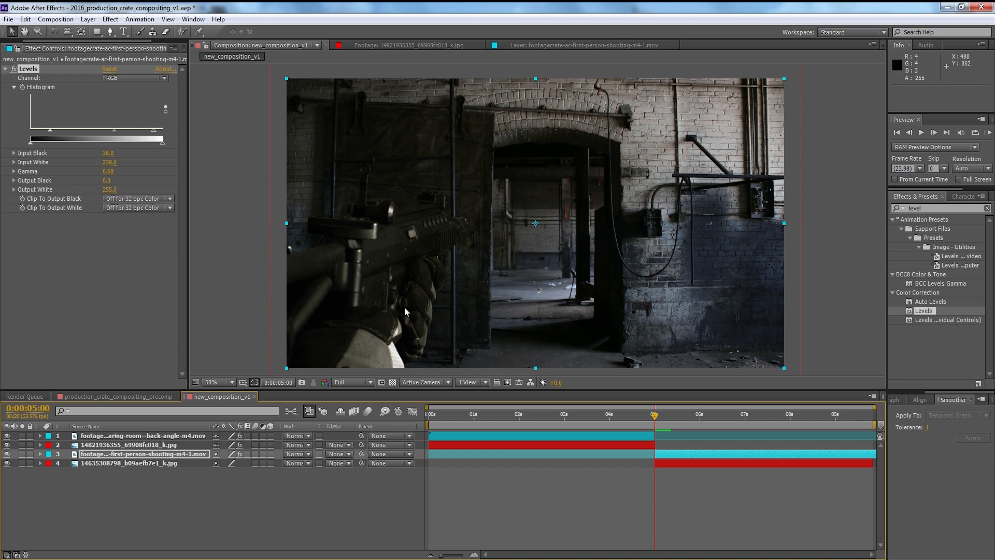
Step: Move the first-person clip's anchor point from its centre to its lower-left corner
{"action": "left_click", "coordinate": [82, 32]}
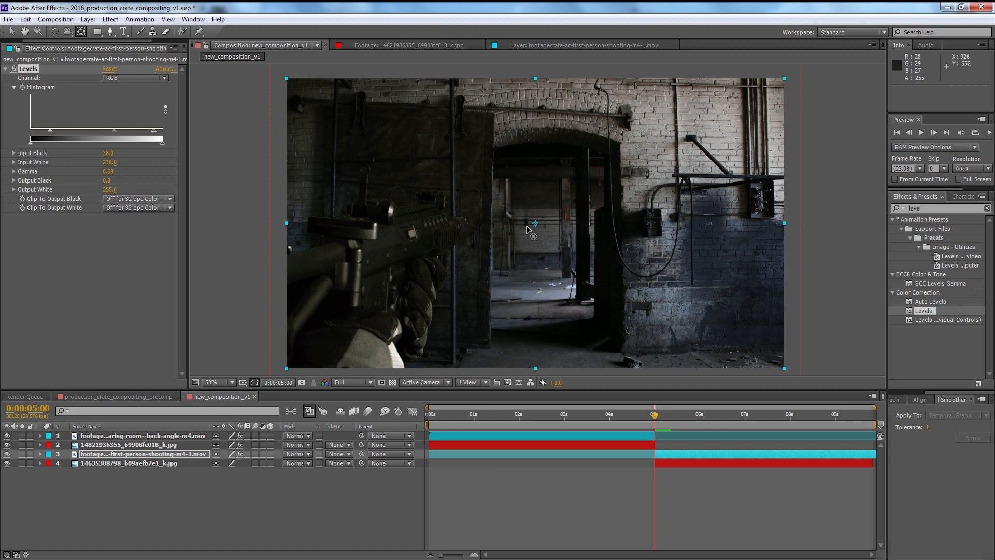
{"action": "left_click_drag", "start_coordinate": [536, 225], "coordinate": [294, 357]}
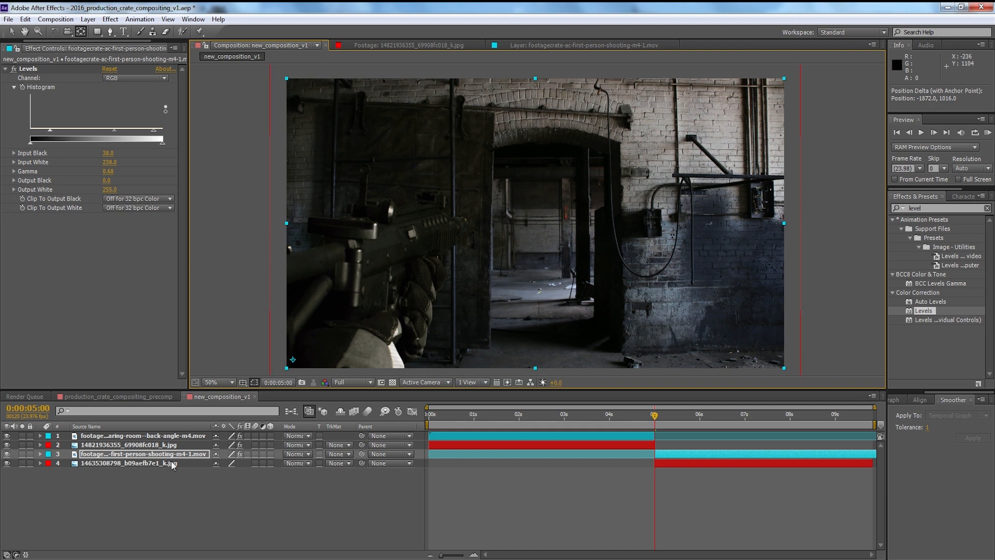
Step: Keyframe the first-person clip's Position and Rotation and place both keyframes about 10 frames after 0:00:05:00
{"action": "key", "text": "p"}
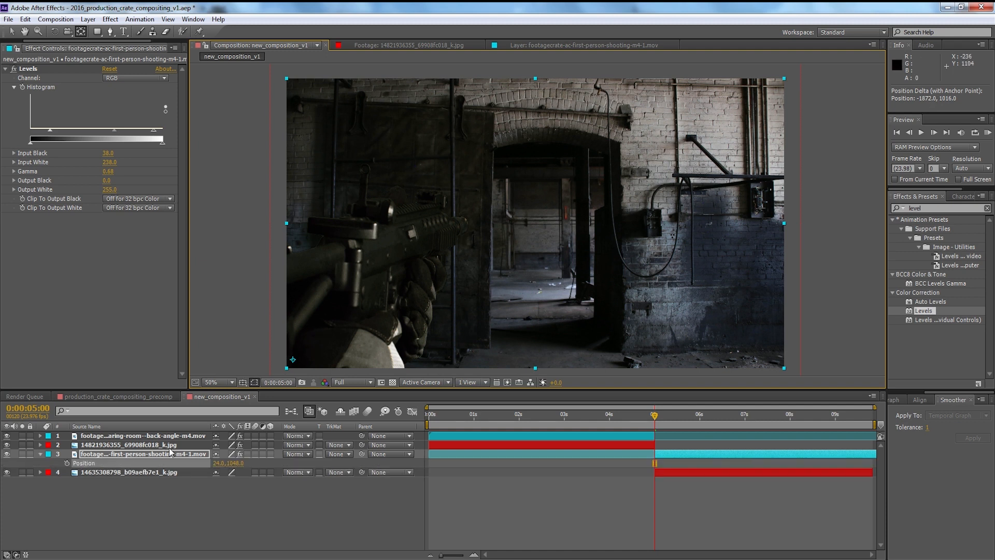
{"action": "key", "text": "shift+r"}
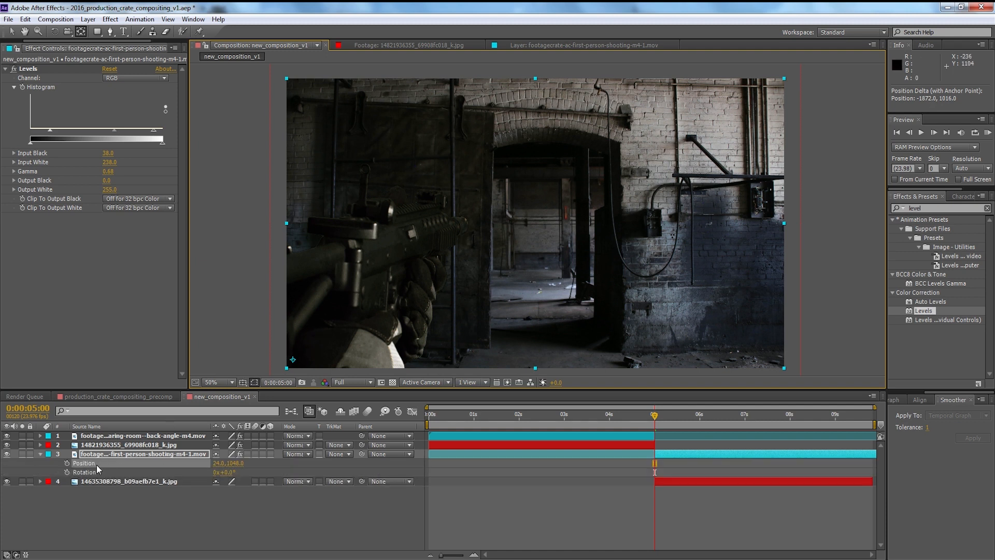
{"action": "left_click", "coordinate": [68, 463]}
{"action": "left_click", "coordinate": [68, 472]}
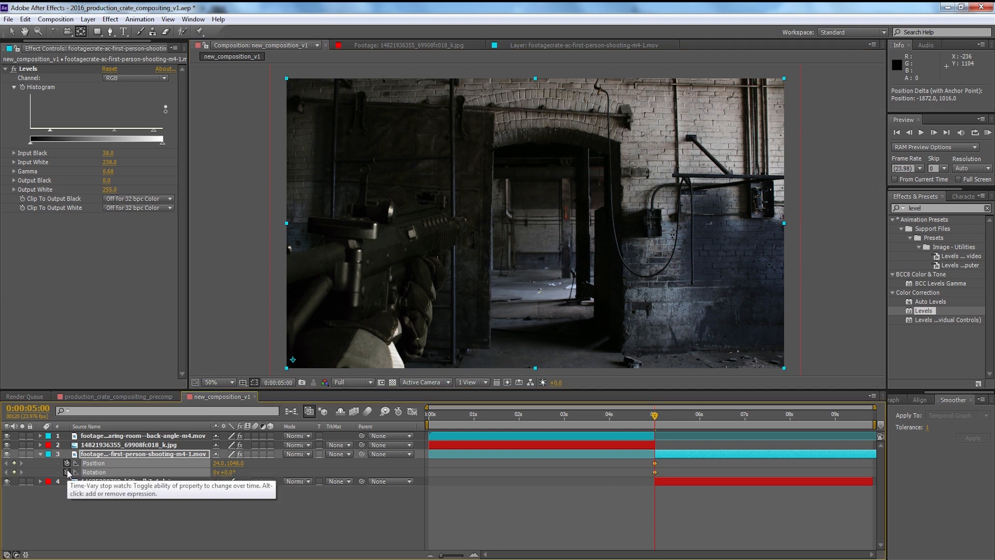
{"action": "left_click", "coordinate": [648, 465]}
{"action": "left_click_drag", "start_coordinate": [648, 466], "coordinate": [670, 471]}
{"action": "left_click", "coordinate": [464, 499]}
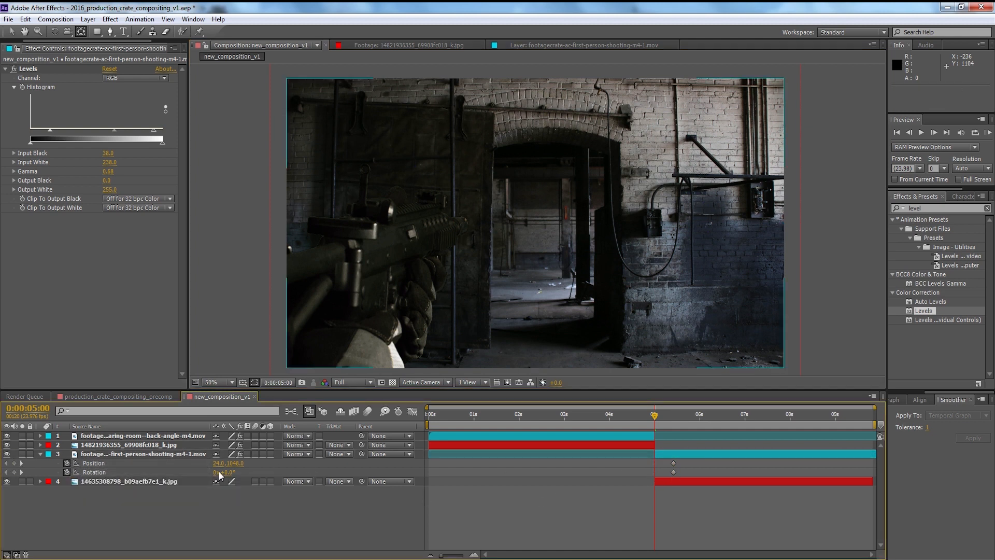
Step: At 0:00:05:00, rotate the first-person clip to 31° and move it down and outward to position -200, 1212
{"action": "left_click_drag", "start_coordinate": [232, 473], "coordinate": [251, 481]}
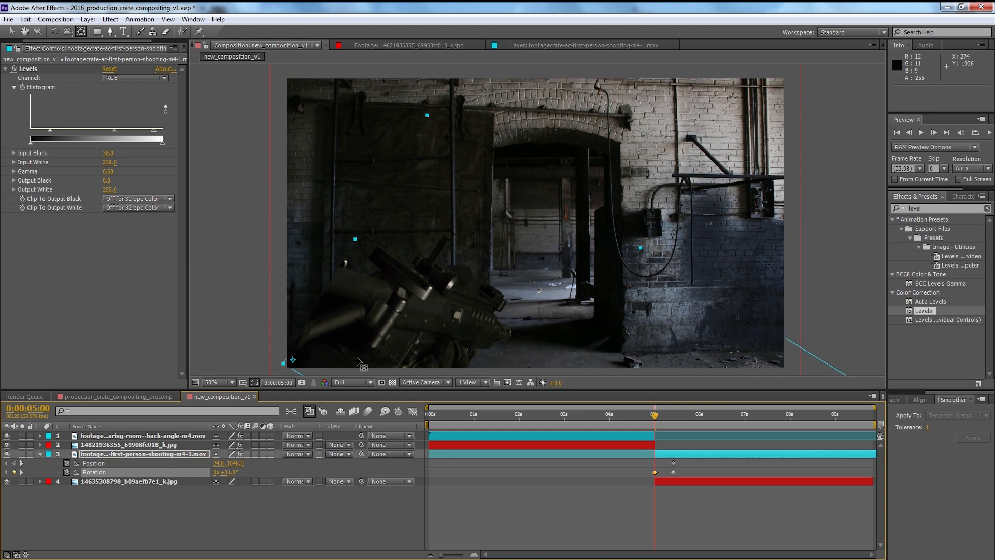
{"action": "left_click", "coordinate": [12, 31]}
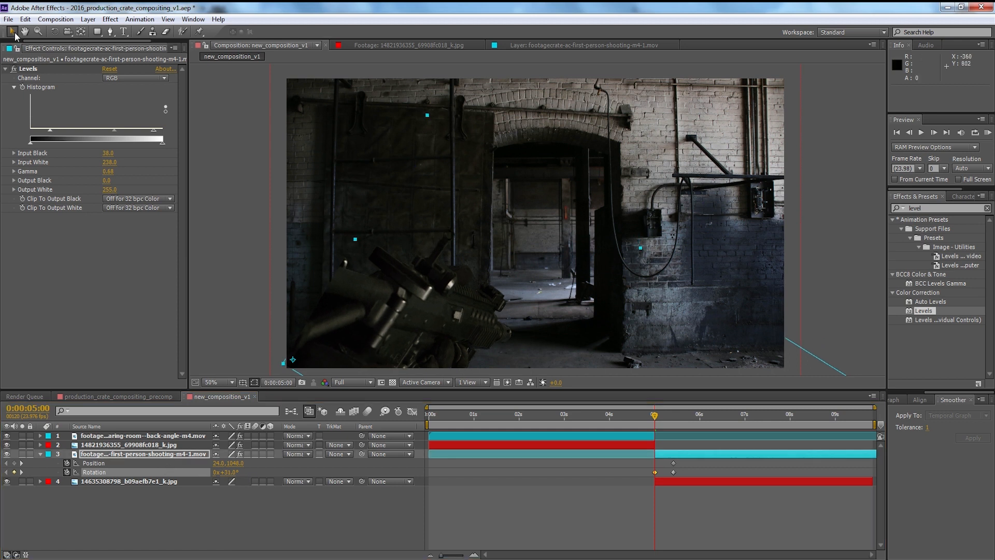
{"action": "left_click_drag", "start_coordinate": [408, 293], "coordinate": [350, 335]}
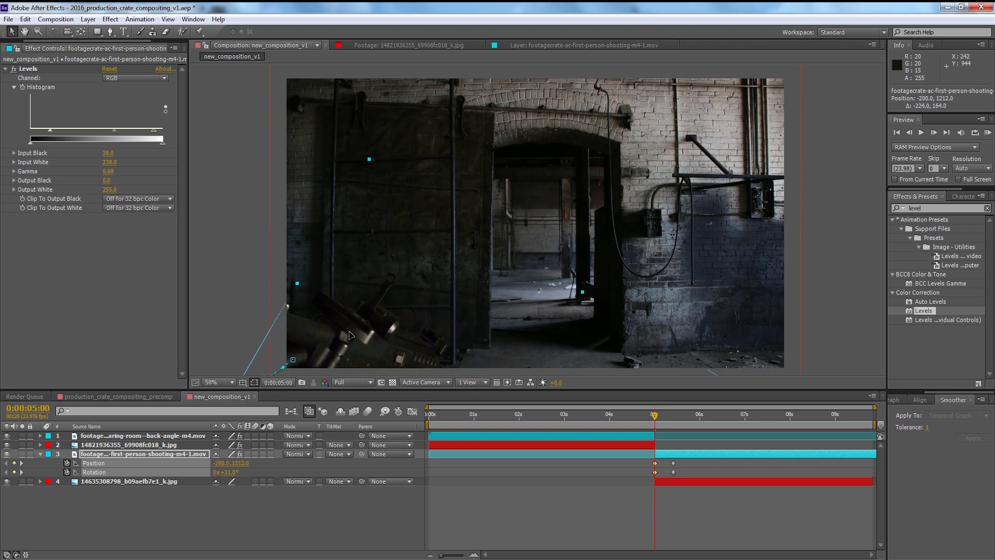
Step: Solo the first-person clip and step and play through its weapon-raising motion from 0:00:05:00
{"action": "left_click", "coordinate": [23, 454]}
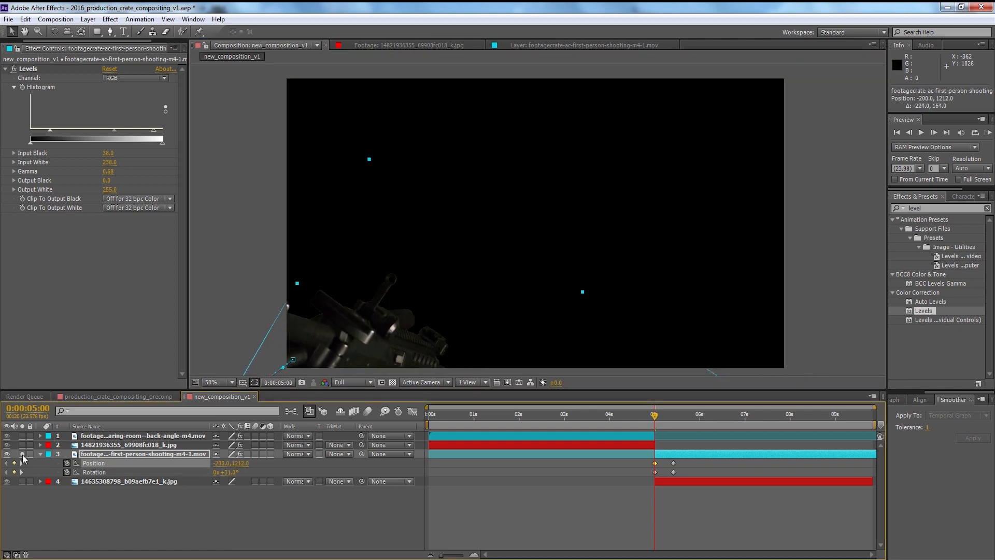
{"action": "key", "text": "Page_Down"}
{"action": "key", "text": "Page_Down"}
{"action": "key", "text": "Page_Down"}
{"action": "key", "text": "Page_Down"}
{"action": "key", "text": "Page_Down"}
{"action": "key", "text": "Page_Down"}
{"action": "key", "text": "Page_Down"}
{"action": "key", "text": "Page_Down"}
{"action": "key", "text": "Page_Down"}
{"action": "key", "text": "Page_Down"}
{"action": "key", "text": "Page_Up"}
{"action": "key", "text": "Page_Up"}
{"action": "key", "text": "Page_Up"}
{"action": "key", "text": "Page_Up"}
{"action": "key", "text": "Page_Up"}
{"action": "key", "text": "Page_Up"}
{"action": "key", "text": "Page_Up"}
{"action": "key", "text": "Page_Up"}
{"action": "key", "text": "Page_Up"}
{"action": "key", "text": "Page_Up"}
{"action": "key", "text": "Page_Down"}
{"action": "key", "text": "Page_Down"}
{"action": "key", "text": "Page_Down"}
{"action": "key", "text": "Page_Down"}
{"action": "key", "text": "Page_Down"}
{"action": "key", "text": "Page_Down"}
{"action": "key", "text": "Page_Down"}
{"action": "key", "text": "Page_Down"}
{"action": "key", "text": "Page_Down"}
{"action": "key", "text": "space"}
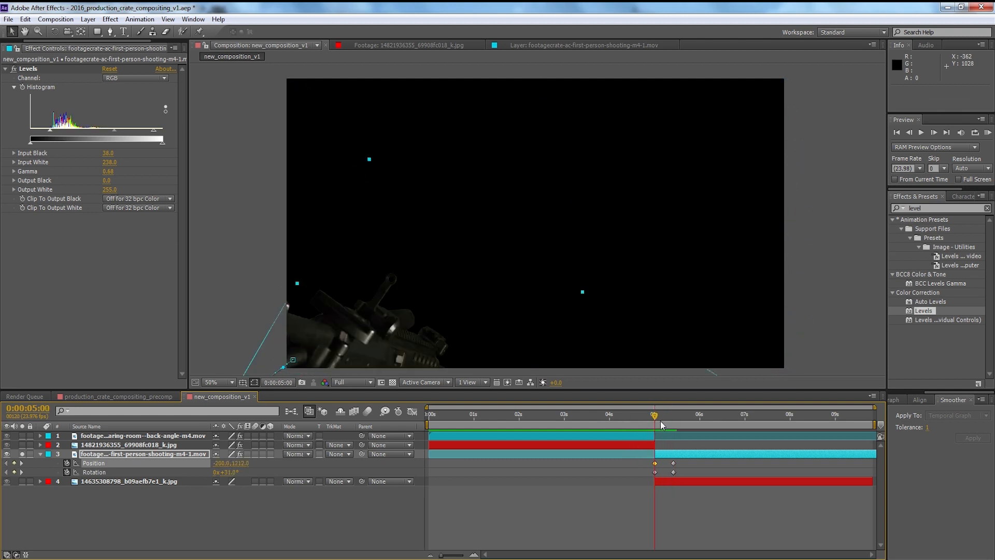
{"action": "key", "text": "space"}
Step: Slip the first-person clip's footage forward 9 frames, keeping its in point at 0:00:05:00, and preview the motion
{"action": "mouse_move", "coordinate": [646, 461]}
{"action": "left_mouse_down"}
{"action": "mouse_move", "coordinate": [683, 482]}
{"action": "mouse_move", "coordinate": [662, 473]}
{"action": "mouse_move", "coordinate": [658, 454]}
{"action": "left_mouse_up"}
{"action": "left_click", "coordinate": [648, 454]}
{"action": "left_click", "coordinate": [659, 424]}
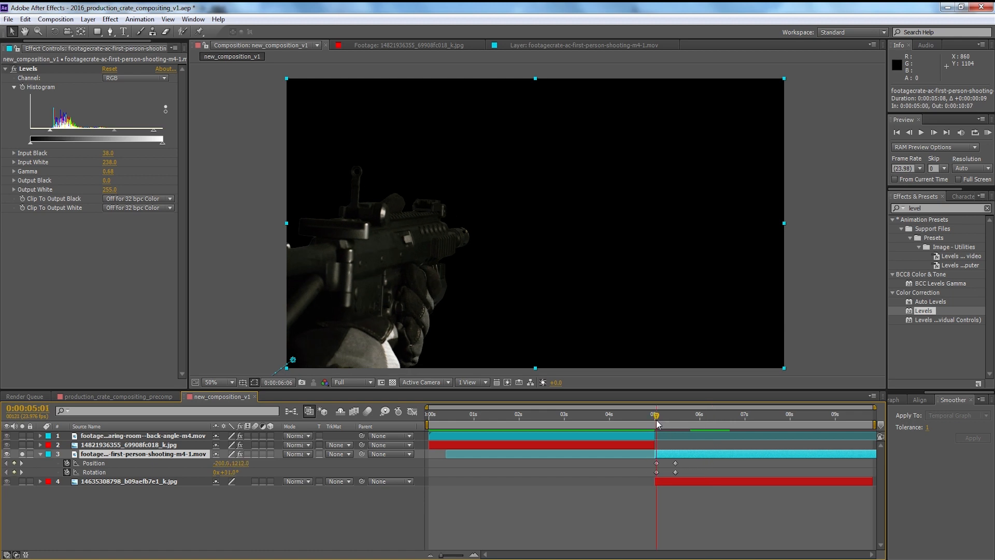
{"action": "key", "text": "space"}
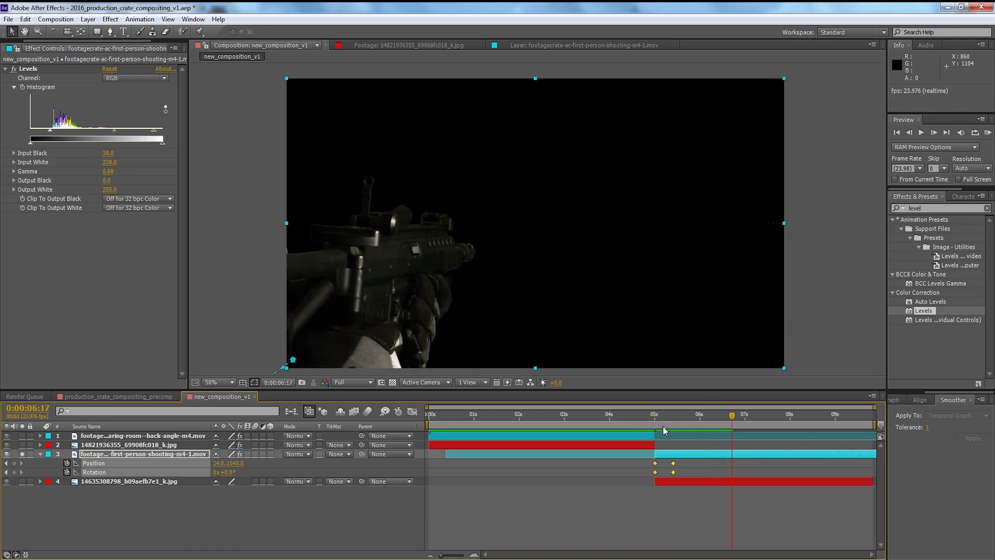
{"action": "left_click", "coordinate": [655, 425]}
{"action": "key", "text": "space"}
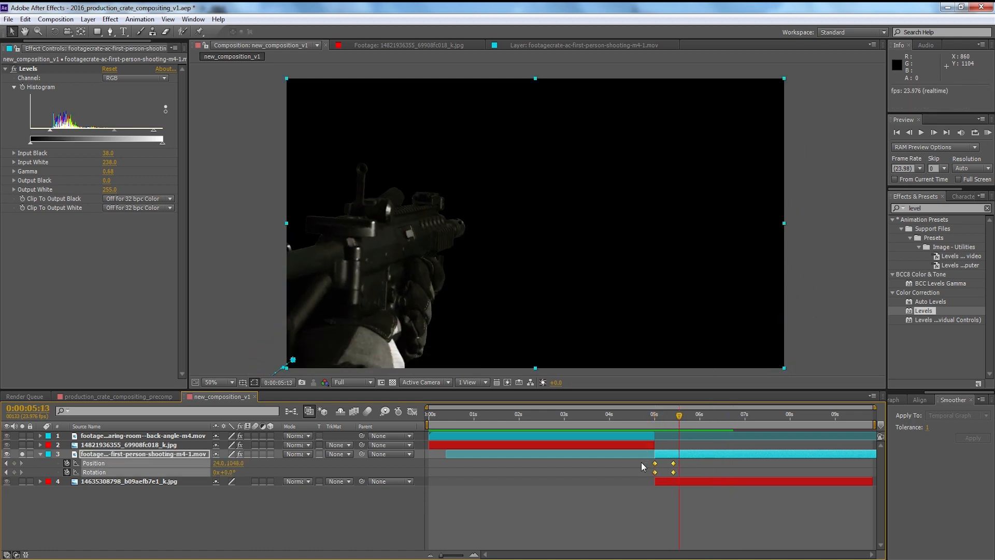
Step: Apply Easy Ease to the first-person clip's Position and Rotation keyframes
{"action": "left_click_drag", "start_coordinate": [645, 466], "coordinate": [684, 474]}
{"action": "right_click", "coordinate": [676, 461]}
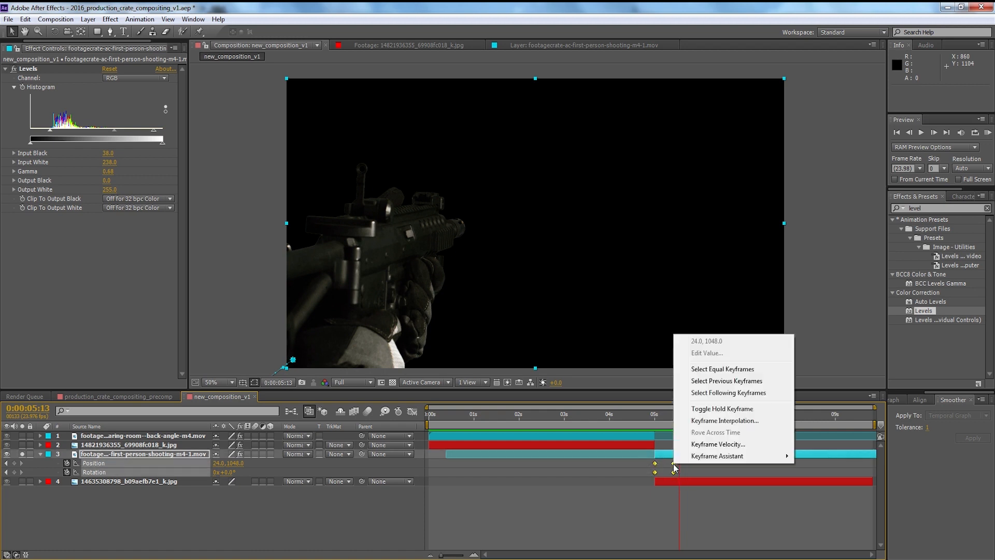
{"action": "mouse_move", "coordinate": [680, 459]}
{"action": "mouse_move", "coordinate": [774, 458]}
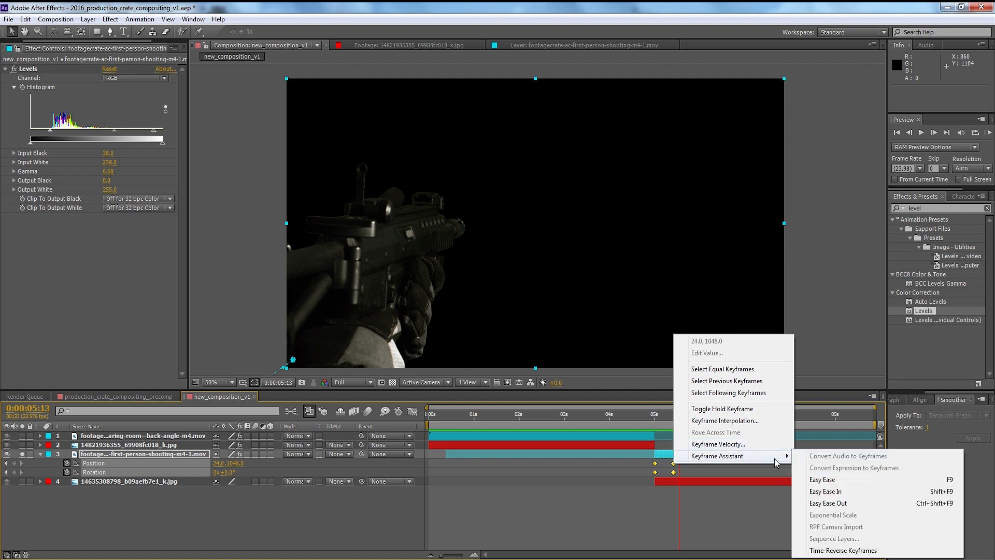
{"action": "left_click", "coordinate": [813, 477]}
Step: Play the eased weapon-raising motion from around 0:00:05:00 to check its timing
{"action": "left_click_drag", "start_coordinate": [679, 416], "coordinate": [656, 418]}
{"action": "key", "text": "space"}
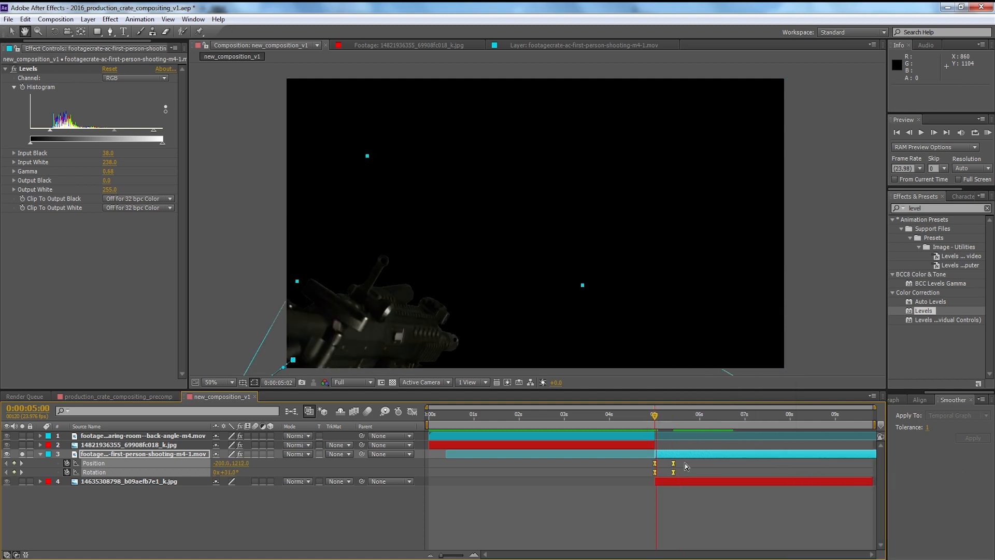
{"action": "left_click", "coordinate": [697, 444]}
{"action": "left_click", "coordinate": [661, 418]}
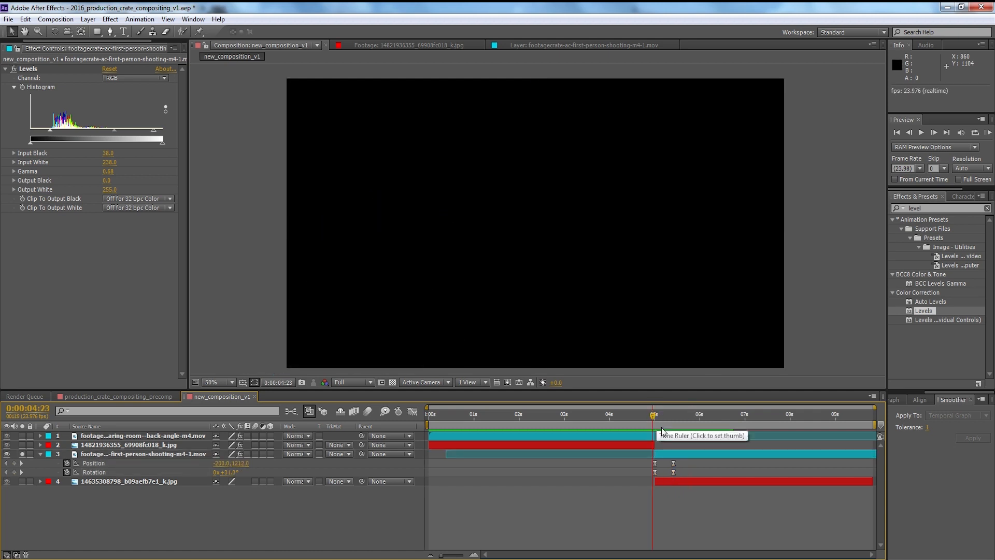
{"action": "key", "text": "Page_Down"}
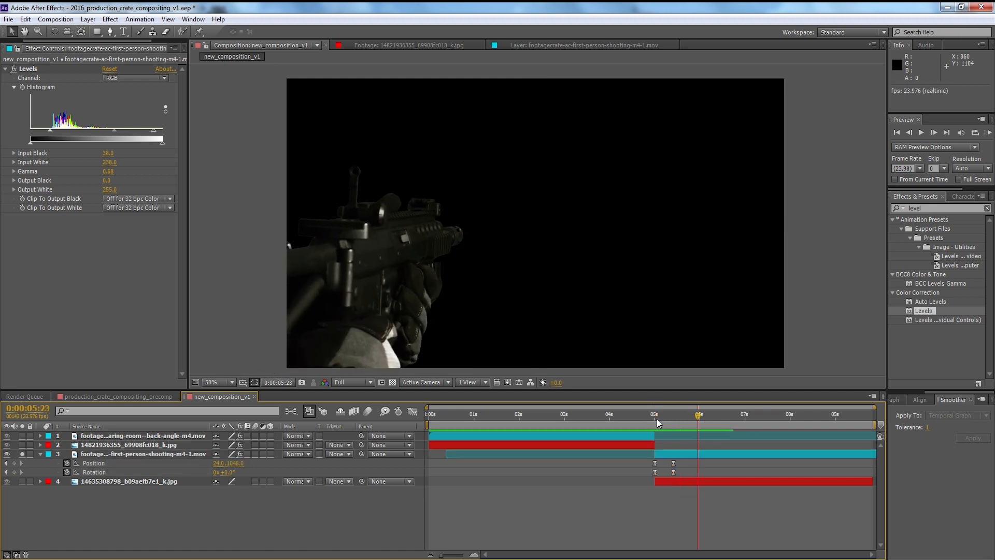
{"action": "key", "text": "space"}
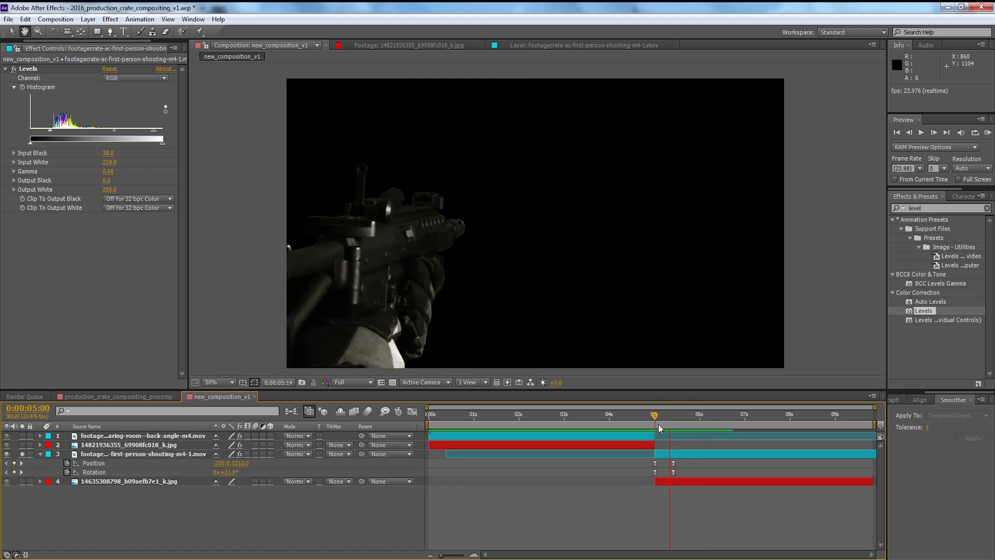
Step: Turn off solo for the first-person clip and collapse its properties
{"action": "left_click", "coordinate": [105, 455]}
{"action": "left_click", "coordinate": [23, 454]}
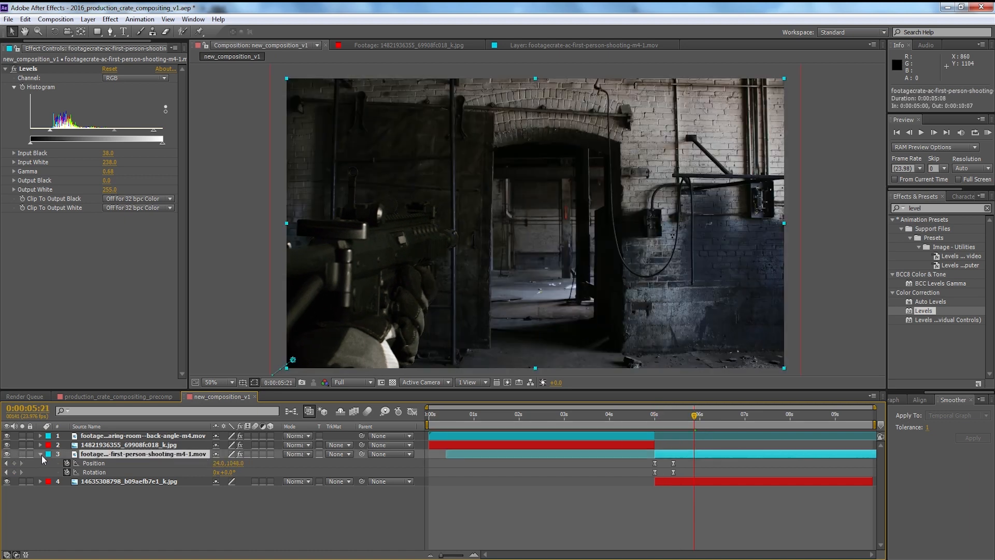
{"action": "left_click", "coordinate": [40, 454]}
Step: Add footagecrate-ac-man-down-back-angle-mp5.mov above the first-person layer and shift its start to 0:00:02:10
{"action": "left_click", "coordinate": [19, 47]}
{"action": "left_click_drag", "start_coordinate": [23, 205], "coordinate": [128, 450]}
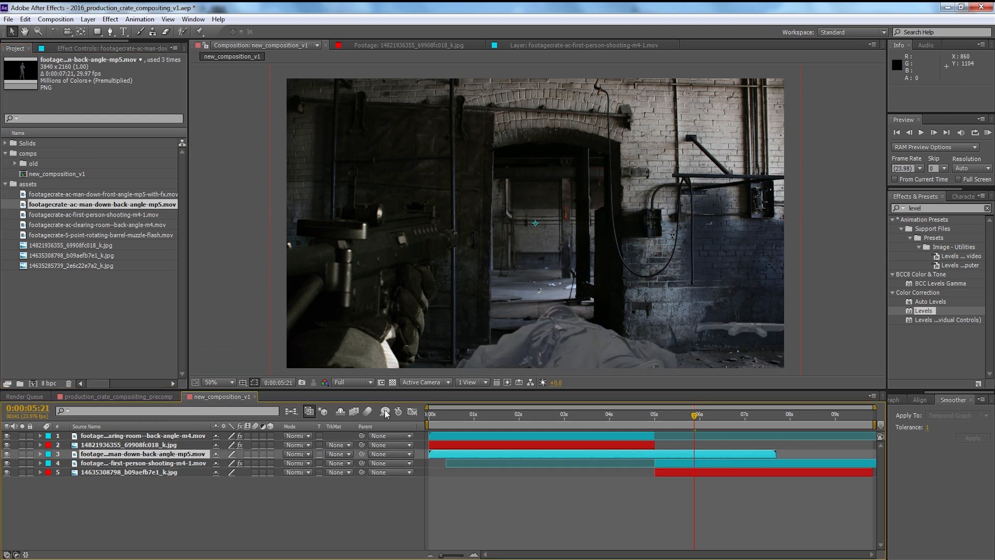
{"action": "left_click_drag", "start_coordinate": [462, 454], "coordinate": [568, 453]}
{"action": "key", "text": "i"}
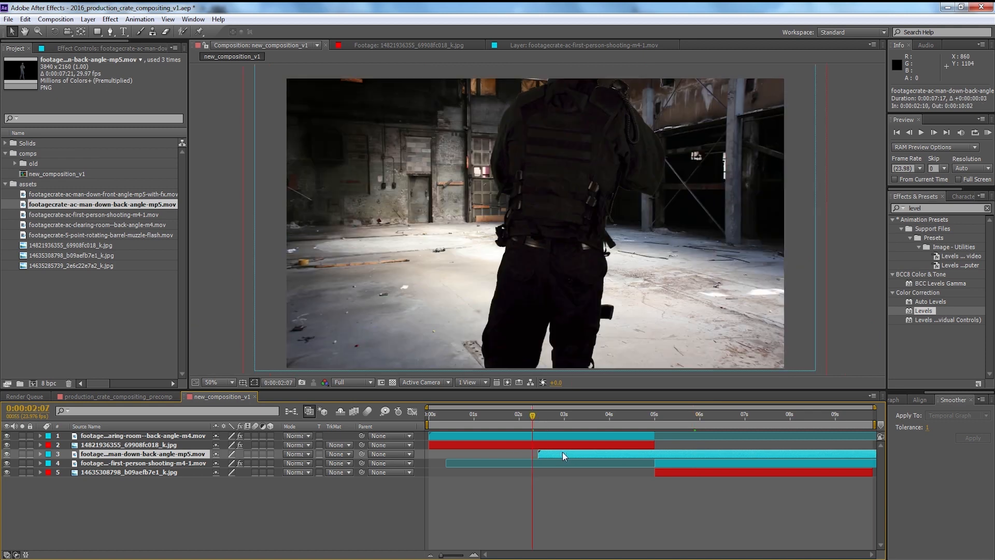
{"action": "left_click_drag", "start_coordinate": [562, 452], "coordinate": [563, 452]}
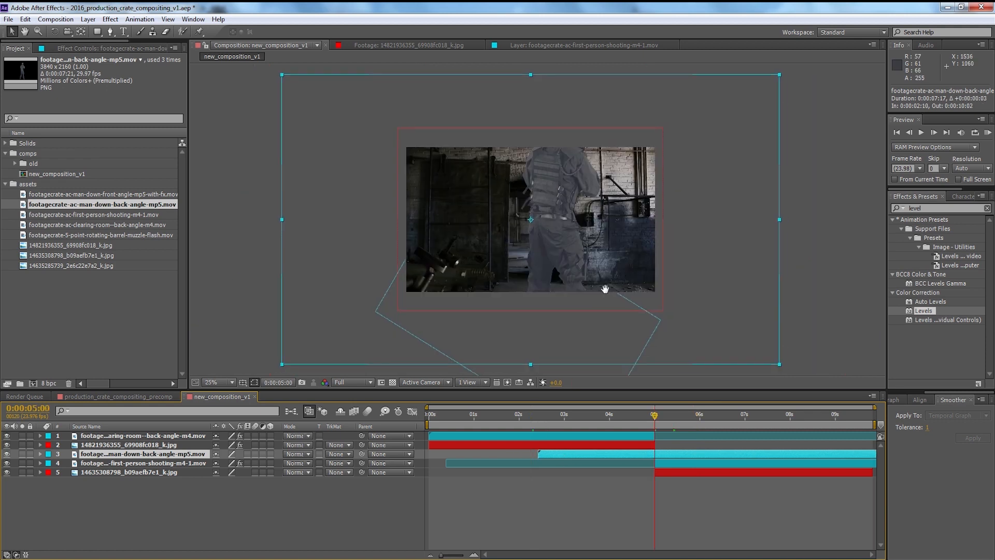
Step: Scale the man-down soldier clip to 25.9% and place it in the doorway at position 1032, 678
{"action": "left_click", "coordinate": [605, 289]}
{"action": "left_click_drag", "start_coordinate": [780, 364], "coordinate": [645, 280]}
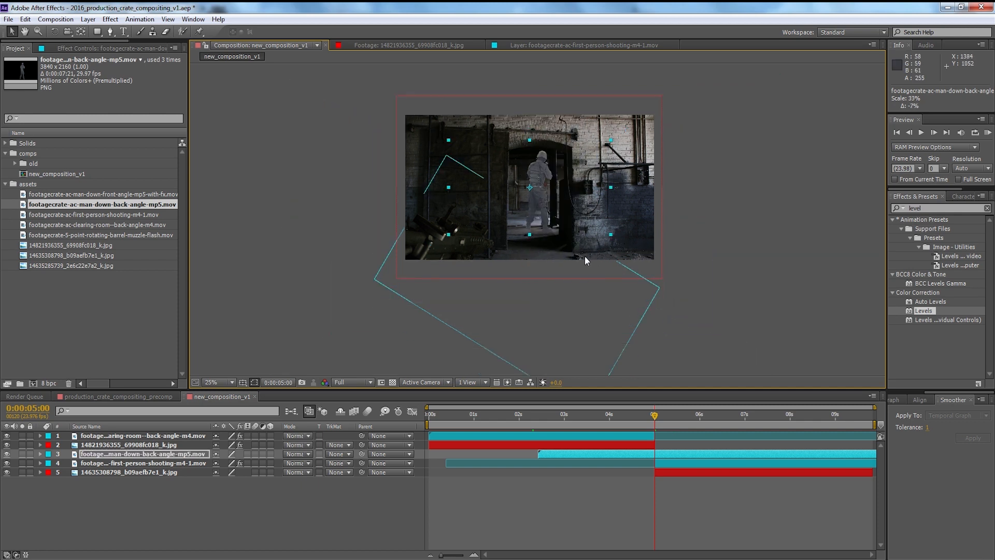
{"action": "scroll", "coordinate": [577, 271], "scroll_direction": "up", "scroll_amount": 2}
{"action": "left_click_drag", "start_coordinate": [577, 272], "coordinate": [575, 305]}
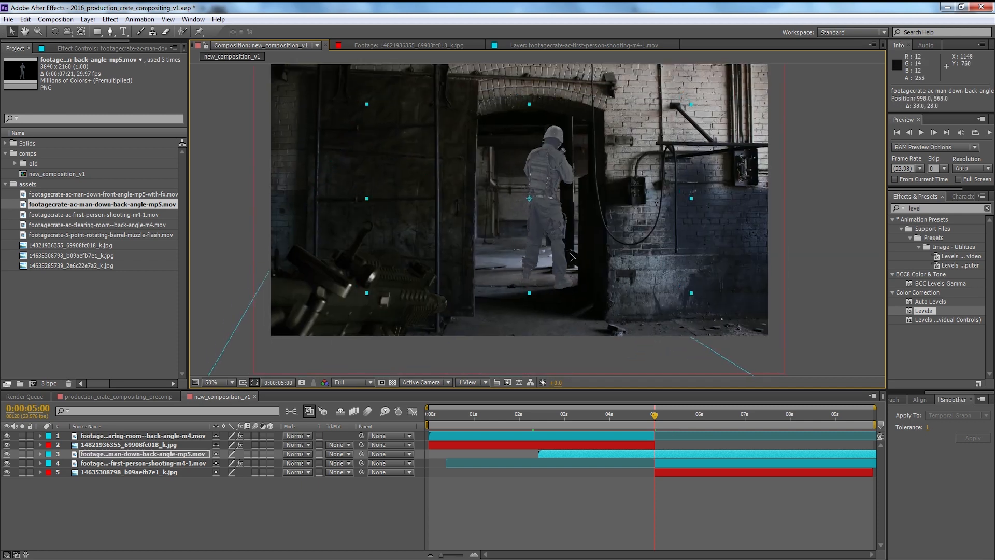
{"action": "scroll", "coordinate": [577, 266], "scroll_direction": "down", "scroll_amount": 1}
{"action": "left_click_drag", "start_coordinate": [618, 267], "coordinate": [606, 263]}
{"action": "key", "text": "period"}
{"action": "left_click_drag", "start_coordinate": [591, 250], "coordinate": [593, 261]}
{"action": "left_click_drag", "start_coordinate": [688, 316], "coordinate": [676, 308]}
{"action": "left_click_drag", "start_coordinate": [591, 263], "coordinate": [590, 265]}
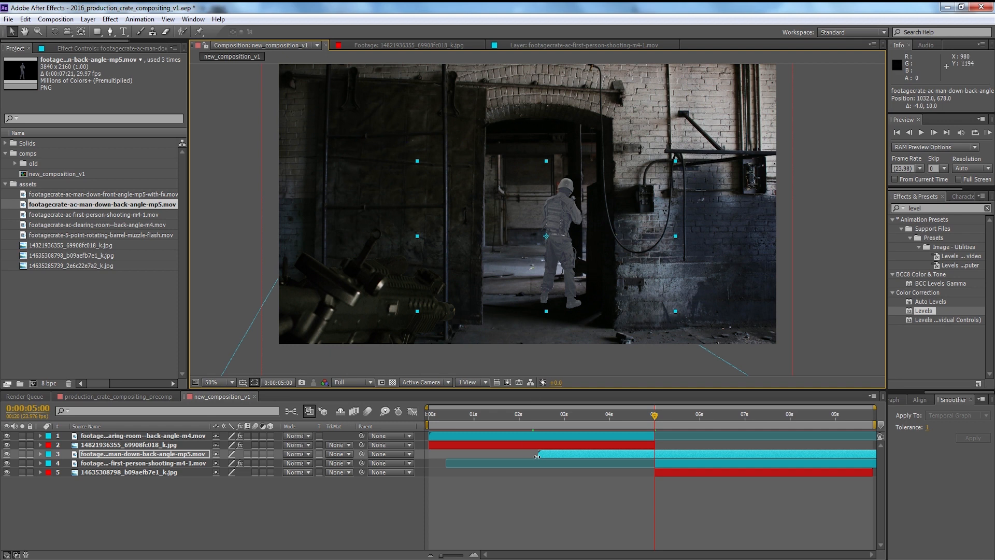
Step: Trim the man-down clip's in point to 0:00:05:00 and hide the first-person layer
{"action": "left_click_drag", "start_coordinate": [538, 454], "coordinate": [654, 454]}
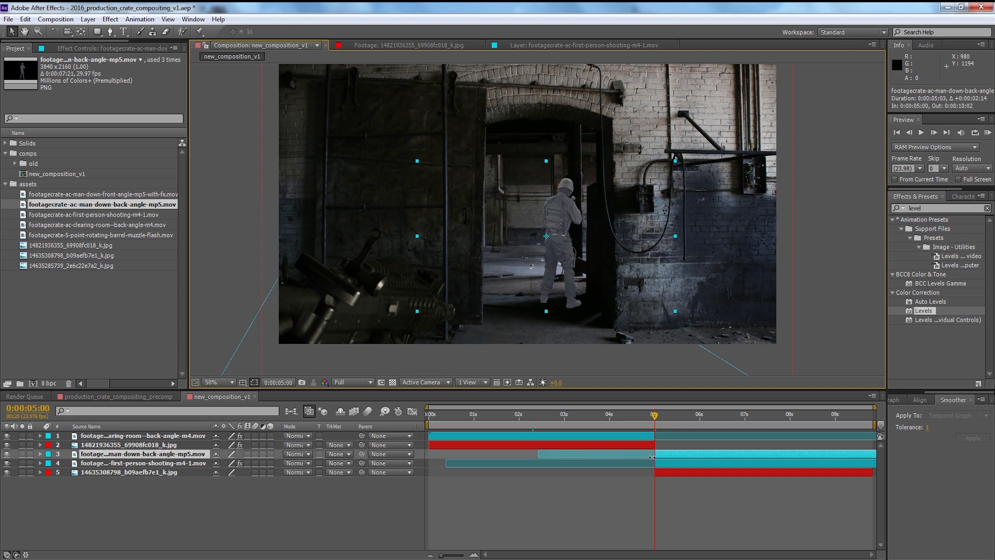
{"action": "left_click", "coordinate": [7, 464]}
Step: Copy the first-person clip's Levels effect onto the man-down clip and set its Input White to 255
{"action": "left_click", "coordinate": [173, 464]}
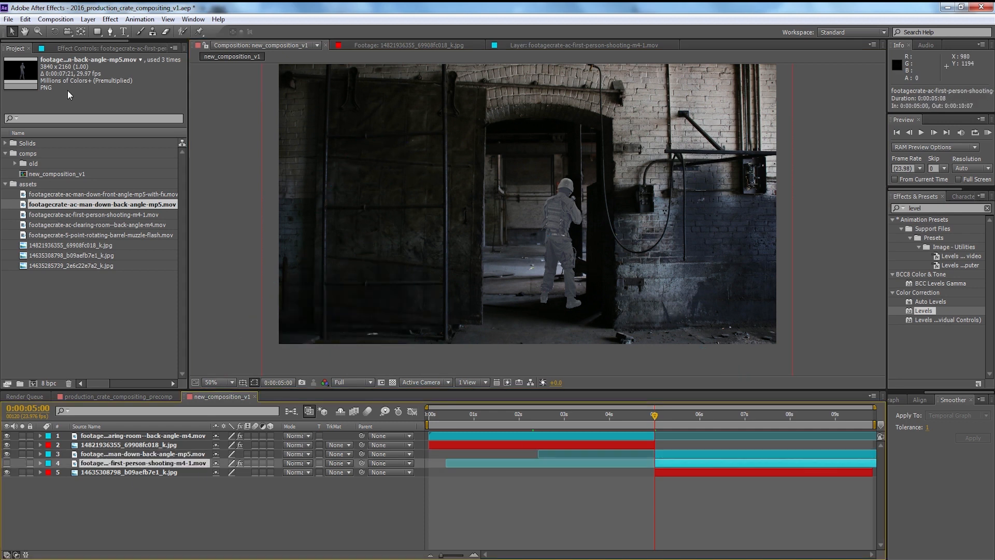
{"action": "left_click", "coordinate": [79, 49]}
{"action": "left_click", "coordinate": [677, 454]}
{"action": "key", "text": "ctrl+v"}
{"action": "scroll", "coordinate": [564, 319], "scroll_direction": "up", "scroll_amount": 2}
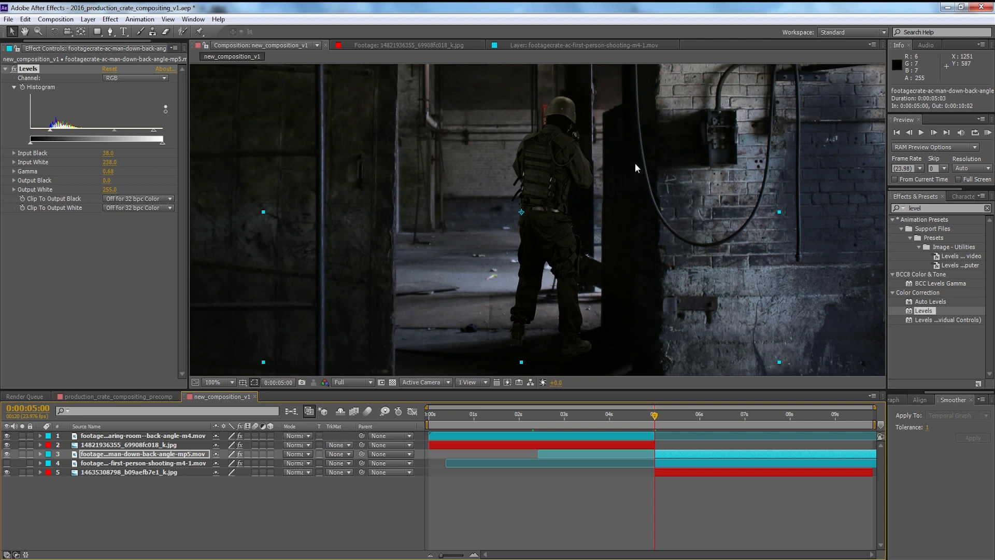
{"action": "left_click_drag", "start_coordinate": [153, 131], "coordinate": [154, 132]}
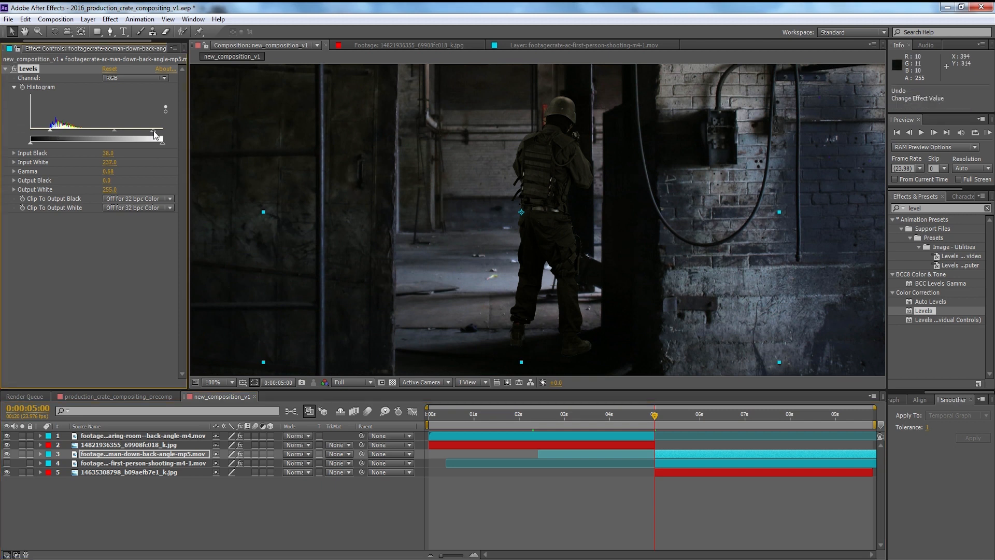
{"action": "left_click_drag", "start_coordinate": [154, 131], "coordinate": [153, 130]}
Step: Preview the soldier's fall at Quarter resolution and return the composition to Full resolution at 0:00:06:15
{"action": "key", "text": "comma"}
{"action": "left_click", "coordinate": [353, 382]}
{"action": "left_click", "coordinate": [363, 450]}
{"action": "key", "text": "space"}
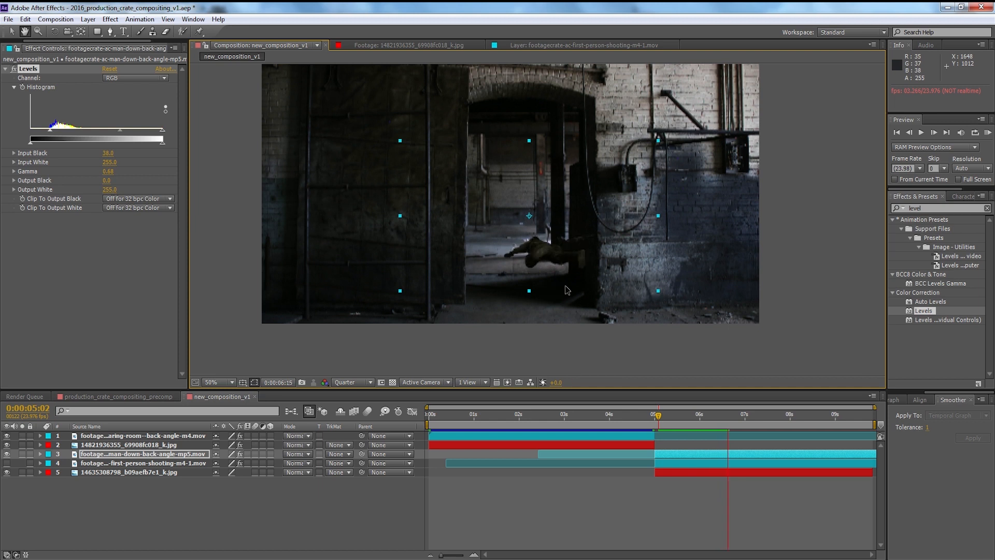
{"action": "scroll", "coordinate": [565, 288], "scroll_direction": "up", "scroll_amount": 2}
{"action": "left_click_drag", "start_coordinate": [564, 286], "coordinate": [569, 250]}
{"action": "left_click", "coordinate": [344, 383]}
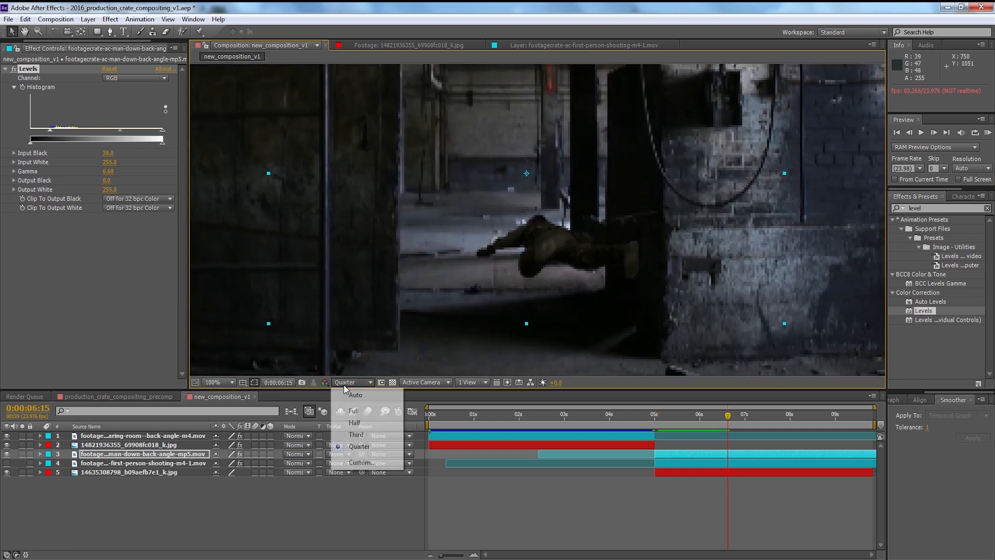
{"action": "left_click", "coordinate": [353, 410]}
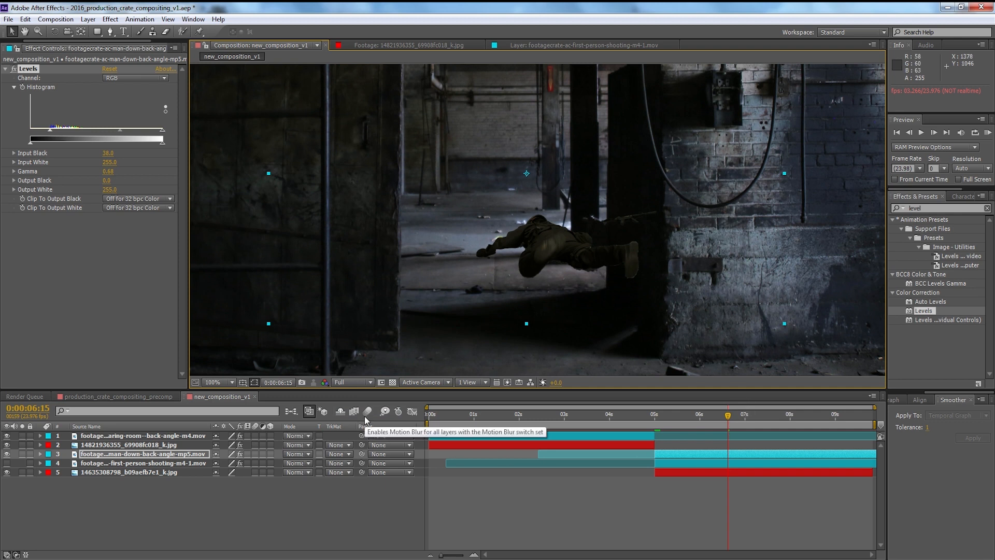
Step: Keyframe the man-down clip's Position and Scale and place both keyframes at 0:00:06:08
{"action": "key", "text": "p"}
{"action": "key", "text": "shift+s"}
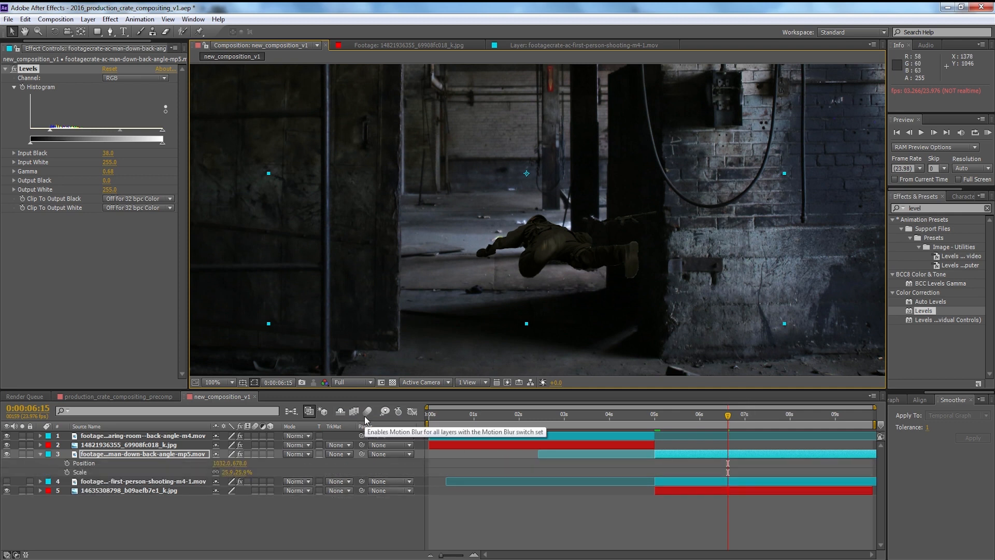
{"action": "left_click", "coordinate": [67, 463]}
{"action": "left_click", "coordinate": [67, 472]}
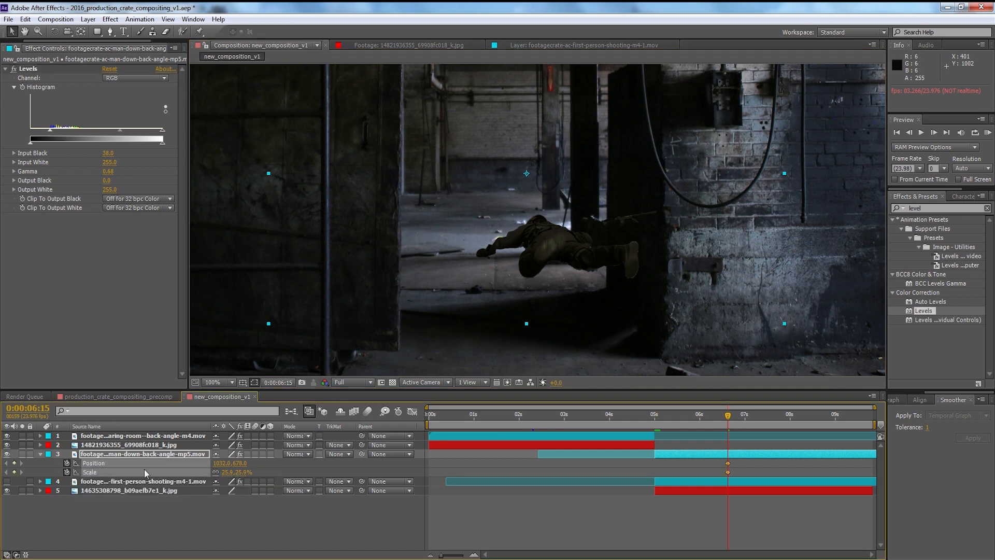
{"action": "left_click", "coordinate": [748, 469]}
{"action": "left_click_drag", "start_coordinate": [733, 462], "coordinate": [715, 472]}
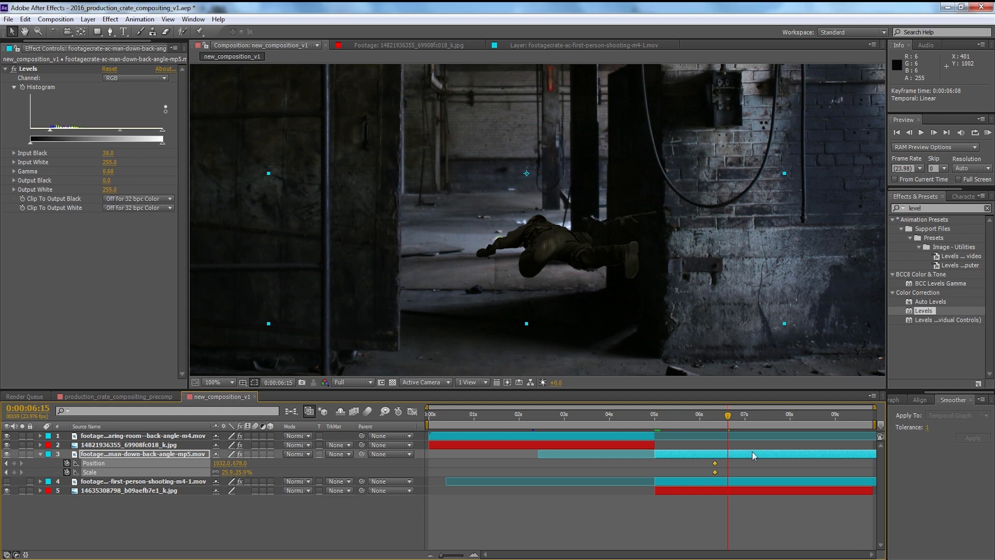
Step: Move the man-down clip's Position and Scale keyframes to 0:00:05:22 and add keyframes at 0:00:06:10 with Position 1032, 749 and Scale 19.4%
{"action": "left_click_drag", "start_coordinate": [728, 465], "coordinate": [700, 473]}
{"action": "key", "text": "space"}
{"action": "mouse_move", "coordinate": [724, 422]}
{"action": "left_mouse_down"}
{"action": "mouse_move", "coordinate": [707, 418]}
{"action": "mouse_move", "coordinate": [719, 415]}
{"action": "left_mouse_up"}
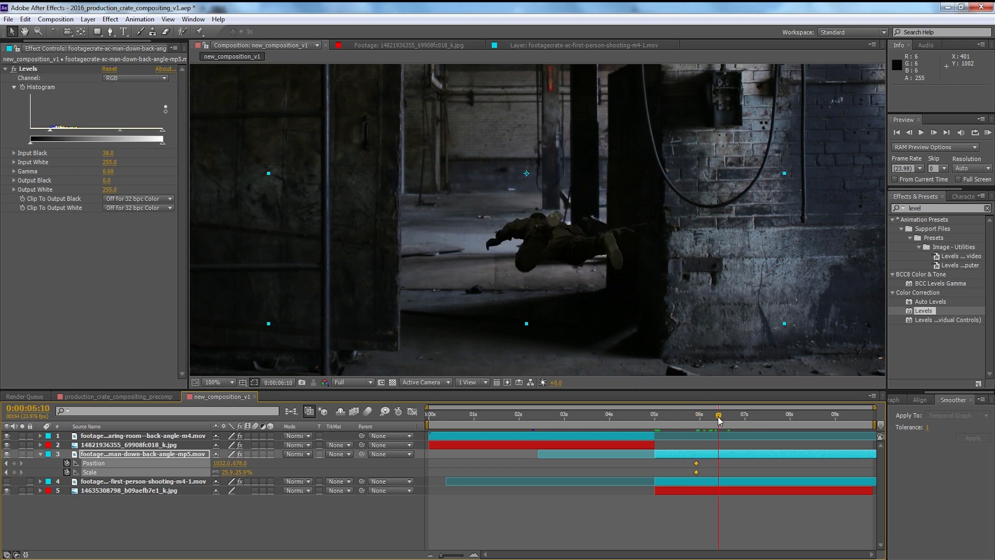
{"action": "left_click", "coordinate": [738, 464]}
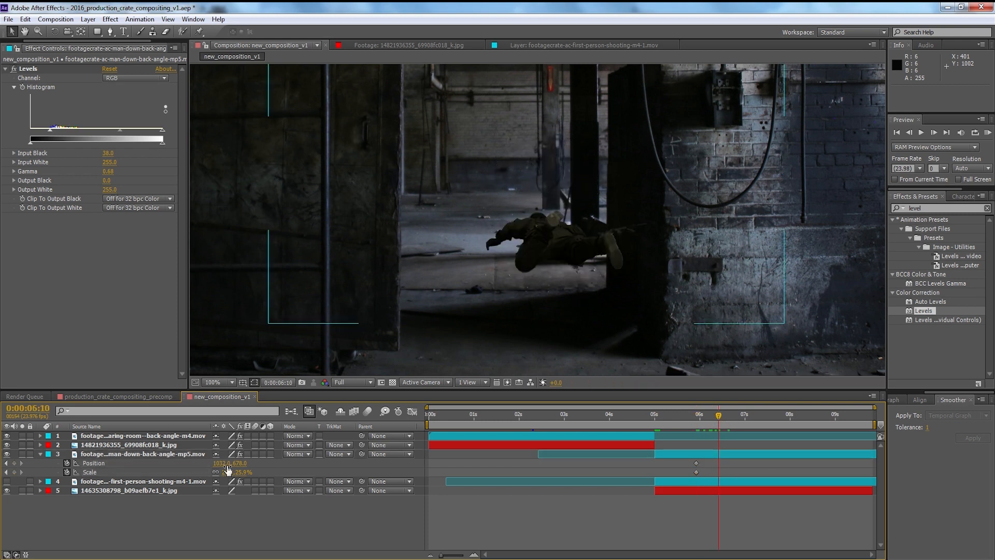
{"action": "left_click_drag", "start_coordinate": [241, 472], "coordinate": [210, 472]}
{"action": "left_click_drag", "start_coordinate": [569, 226], "coordinate": [565, 269]}
Step: Play back the soldier's fall from the keyframes at 0:00:05:22
{"action": "key", "text": "j"}
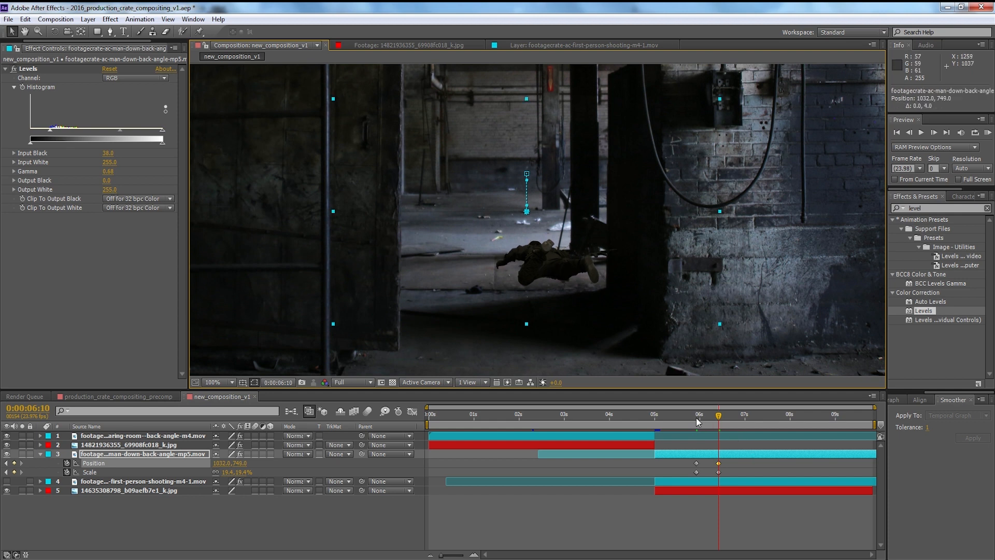
{"action": "key", "text": "space"}
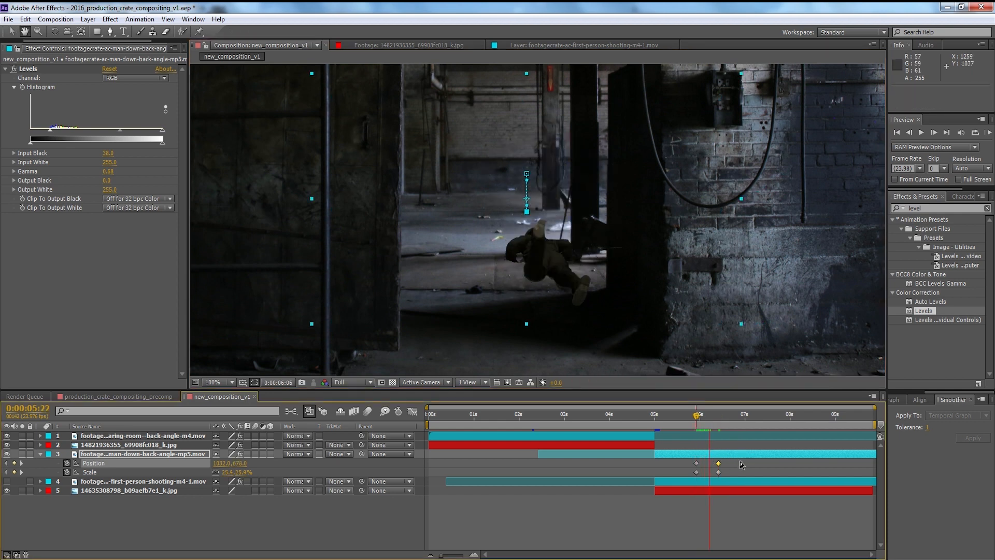
{"action": "left_click", "coordinate": [700, 417]}
{"action": "key", "text": "space"}
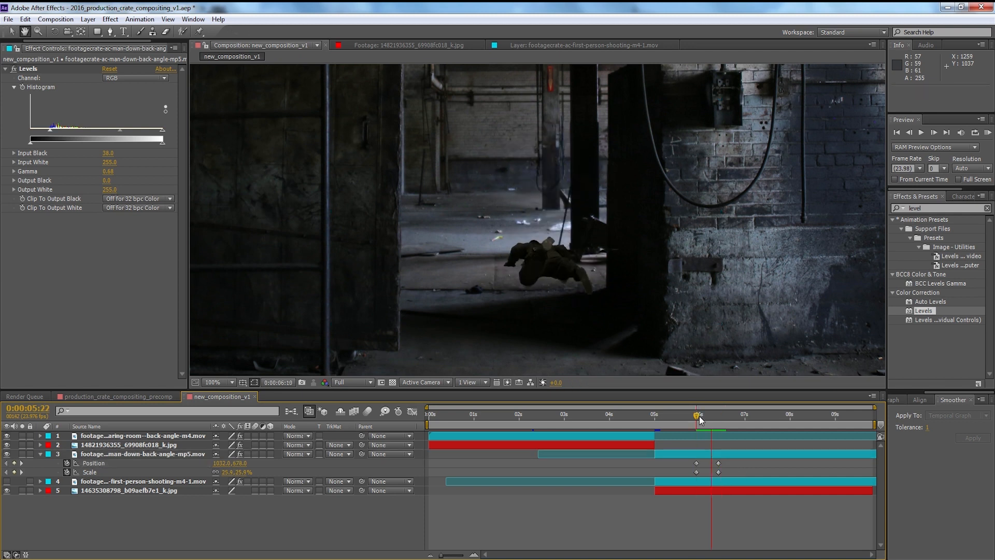
Step: Set the man-down clip's keyframes at 0:00:06:10 to Scale 18.4% and Position 1032, 770, and replay the fall
{"action": "key", "text": "k"}
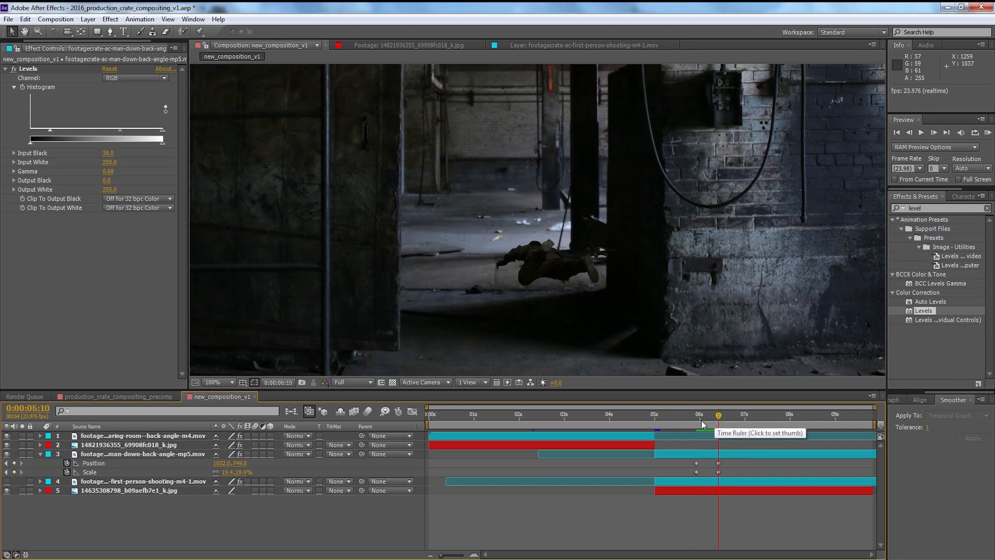
{"action": "left_click_drag", "start_coordinate": [242, 472], "coordinate": [277, 466]}
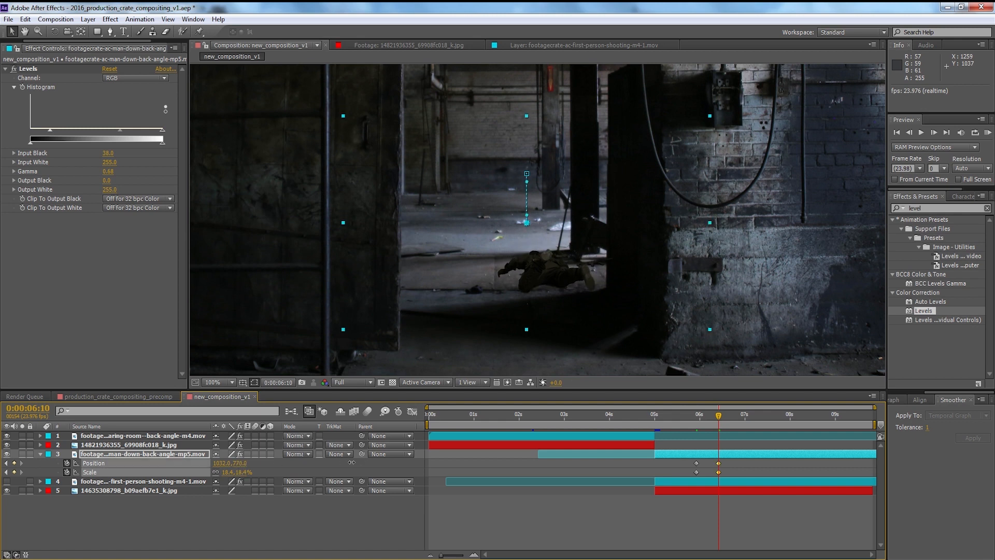
{"action": "key", "text": "j"}
{"action": "key", "text": "space"}
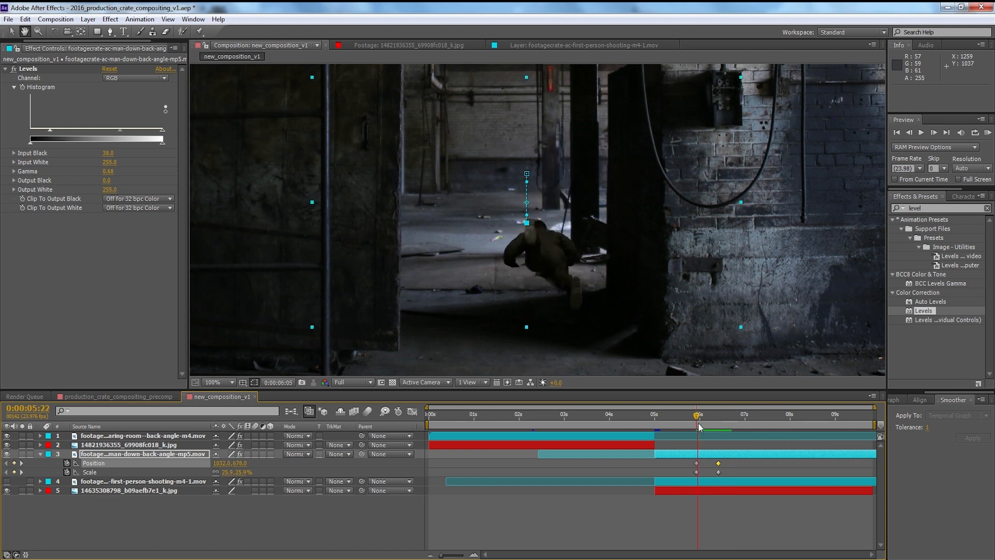
Step: Duplicate the man-down clip and inspect the fallen soldier closely at 0:00:06:17
{"action": "left_click", "coordinate": [732, 451]}
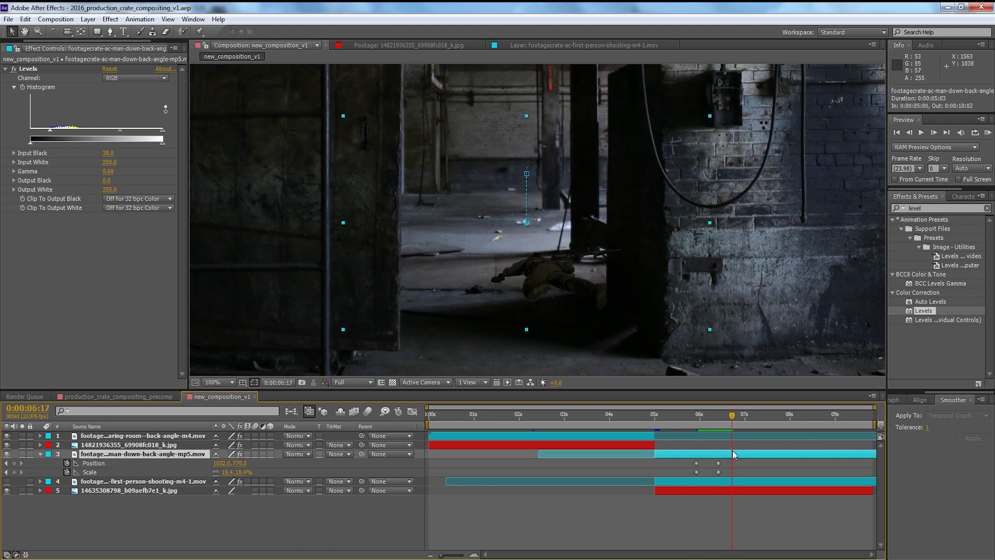
{"action": "key", "text": "ctrl+d"}
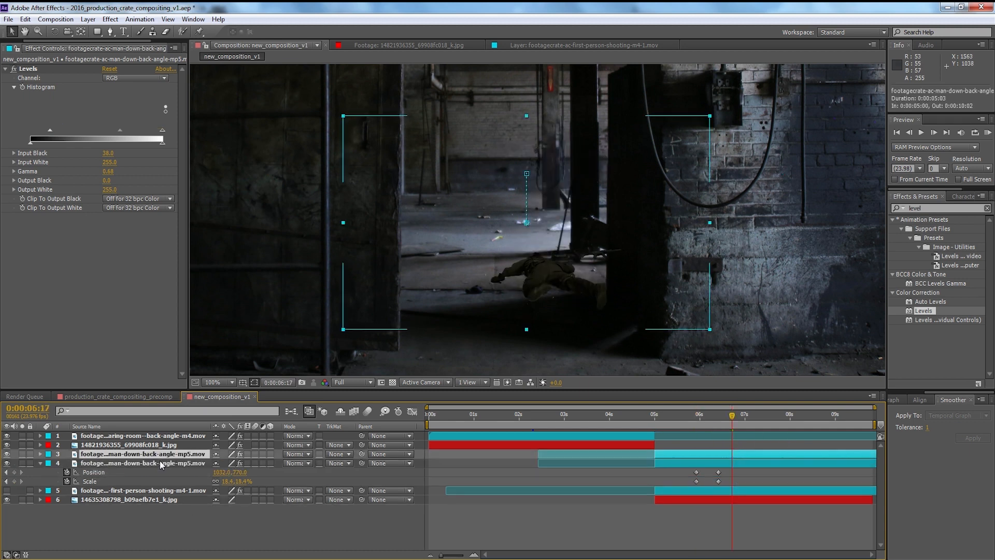
{"action": "scroll", "coordinate": [535, 298], "scroll_direction": "up", "scroll_amount": 2}
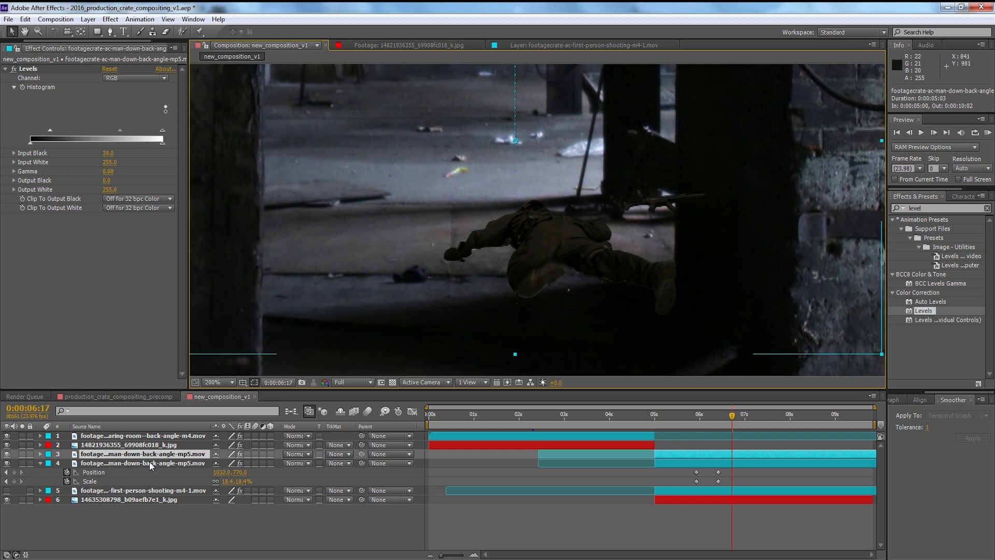
Step: Apply the Tint and Fast Blur effects to the lower copy of the man-down clip
{"action": "left_click", "coordinate": [136, 462]}
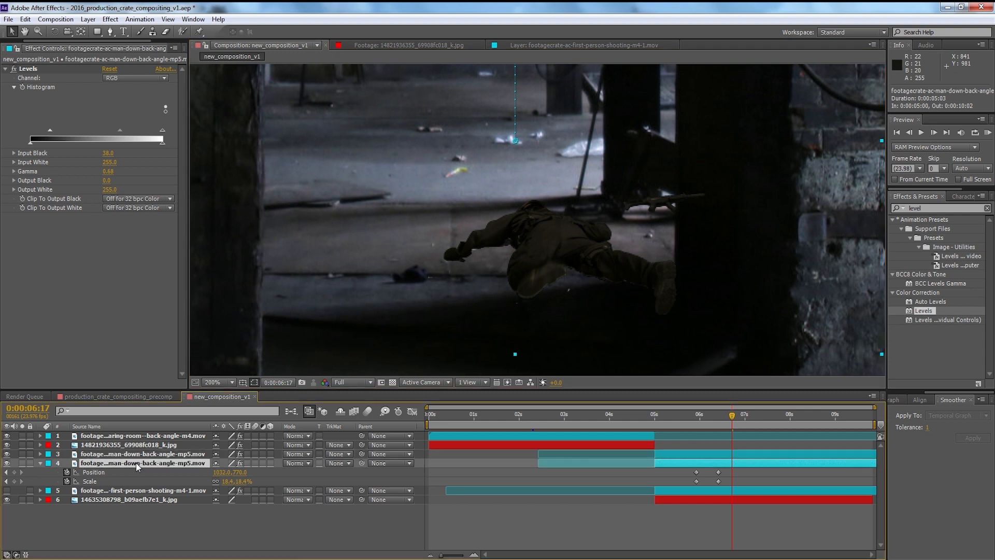
{"action": "left_click_drag", "start_coordinate": [933, 211], "coordinate": [861, 216]}
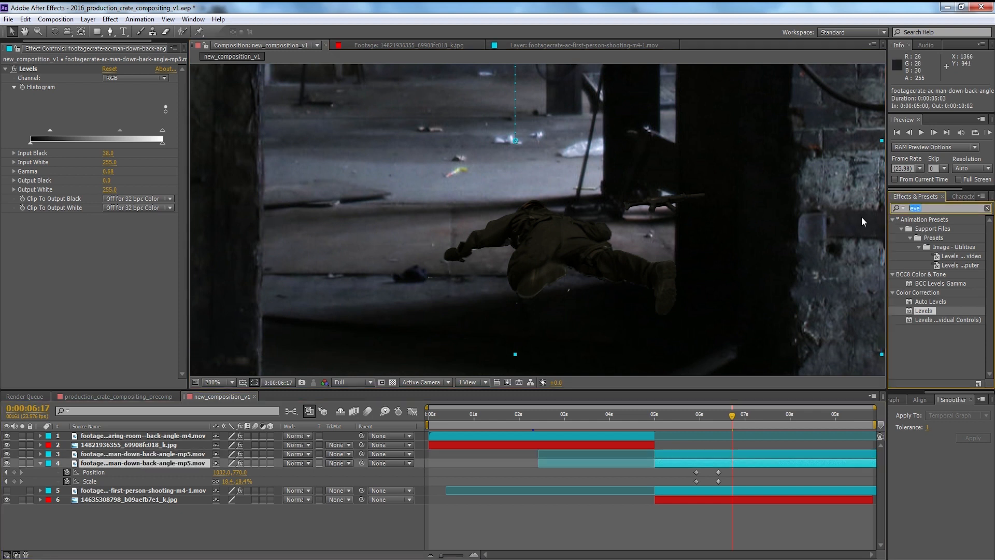
{"action": "key", "text": "BackSpace"}
{"action": "type", "text": "tint"}
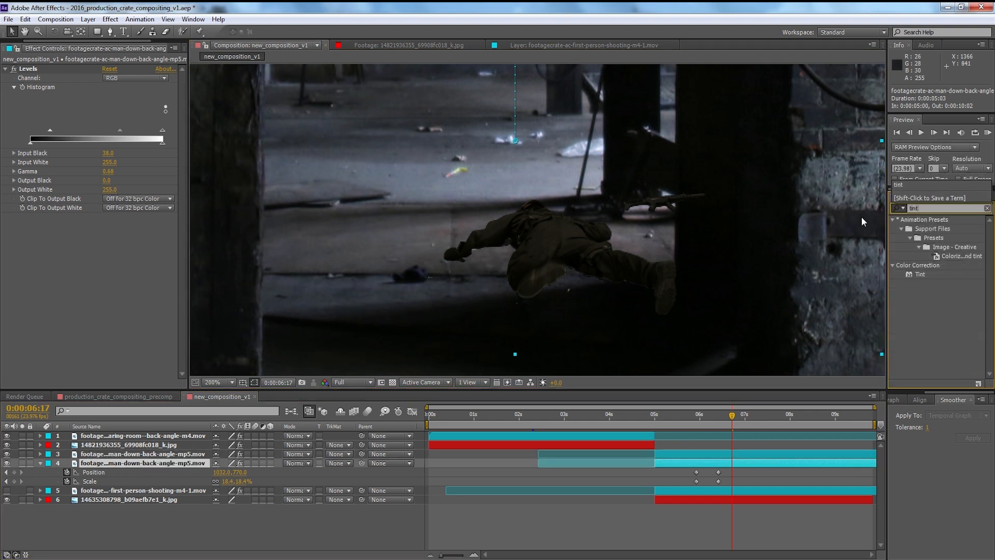
{"action": "left_click", "coordinate": [912, 274]}
{"action": "double_click", "coordinate": [913, 273]}
{"action": "left_click_drag", "start_coordinate": [928, 209], "coordinate": [876, 213]}
{"action": "type", "text": "fast"}
{"action": "scroll", "coordinate": [927, 272], "scroll_direction": "down", "scroll_amount": 3}
{"action": "double_click", "coordinate": [922, 373]}
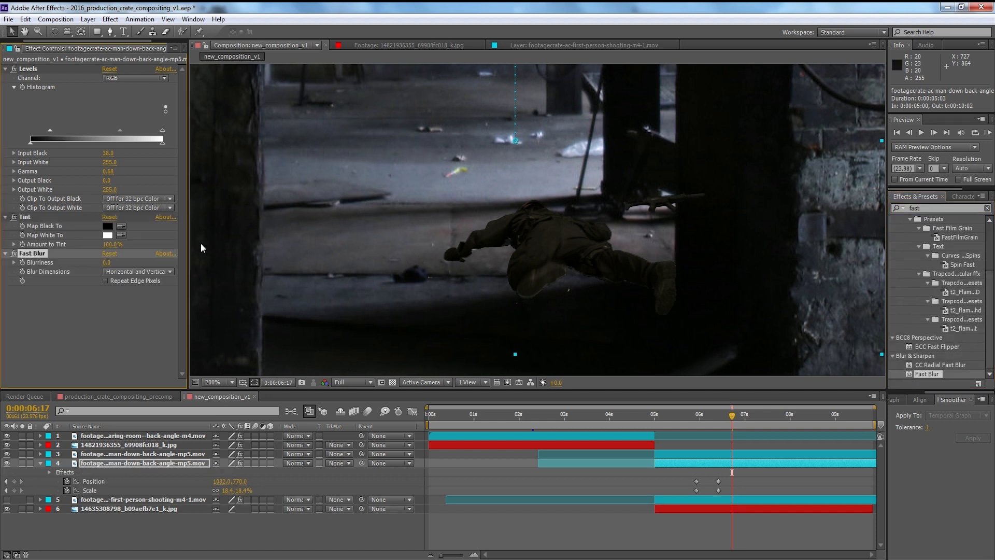
Step: Set the lower copy's Tint to map white to black and its Fast Blur Blurriness to 26
{"action": "left_click", "coordinate": [121, 234]}
{"action": "left_click", "coordinate": [110, 226]}
{"action": "left_click_drag", "start_coordinate": [108, 266], "coordinate": [117, 268]}
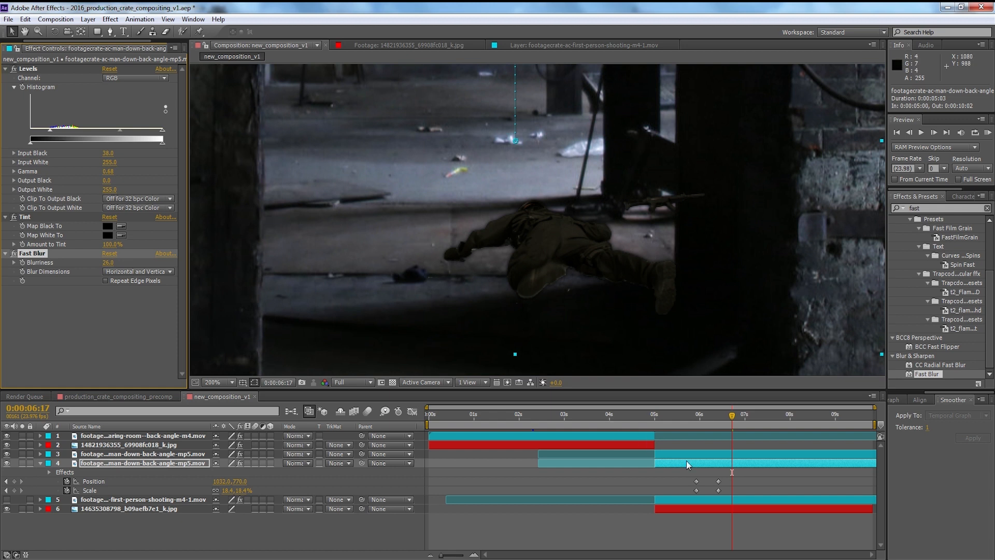
Step: Offset the blurred man-down copy as a shadow by setting its Anchor Point to 1928, 1060
{"action": "key", "text": "a"}
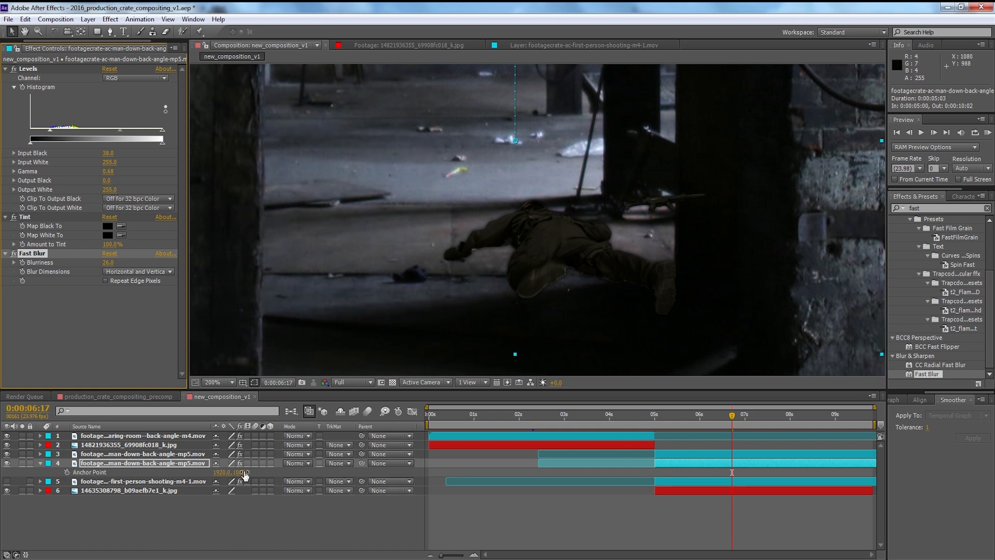
{"action": "left_click_drag", "start_coordinate": [245, 473], "coordinate": [226, 473]}
{"action": "left_click_drag", "start_coordinate": [518, 345], "coordinate": [514, 343]}
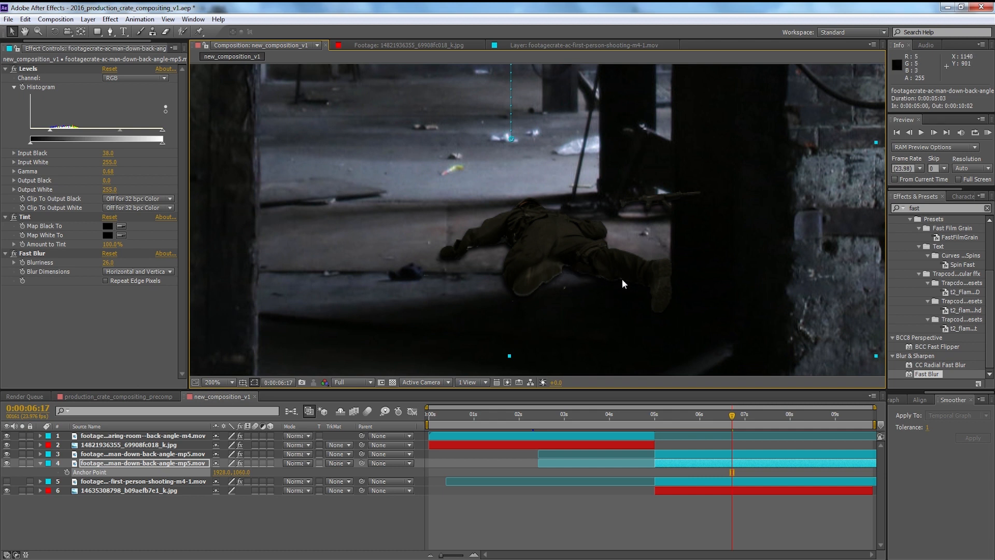
{"action": "scroll", "coordinate": [509, 311], "scroll_direction": "down", "scroll_amount": 1}
{"action": "left_click_drag", "start_coordinate": [510, 313], "coordinate": [544, 323]}
{"action": "scroll", "coordinate": [524, 325], "scroll_direction": "up", "scroll_amount": 1}
{"action": "scroll", "coordinate": [520, 323], "scroll_direction": "down", "scroll_amount": 1}
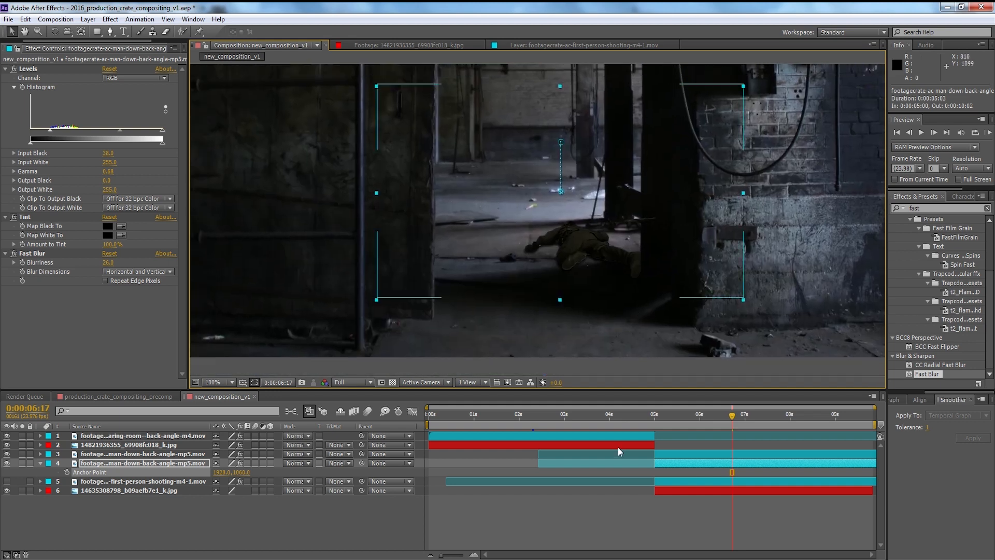
Step: Keyframe the blurred man-down copy's Opacity from 0% at 0:00:05:21 to 100% at 0:00:06:07
{"action": "key", "text": "t"}
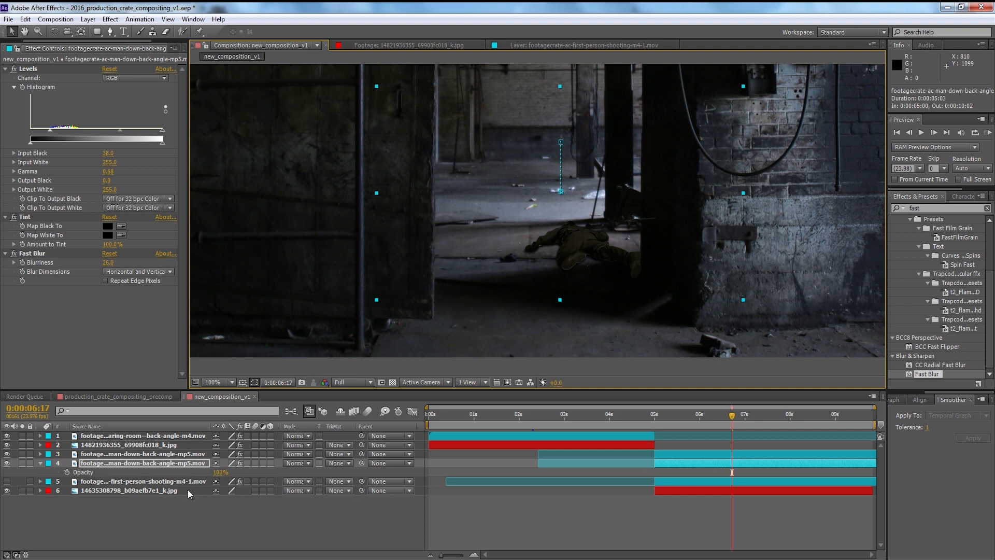
{"action": "left_click", "coordinate": [67, 473]}
{"action": "left_click_drag", "start_coordinate": [731, 472], "coordinate": [726, 472]}
{"action": "left_click", "coordinate": [712, 418]}
{"action": "left_click", "coordinate": [708, 418]}
{"action": "left_click", "coordinate": [713, 417]}
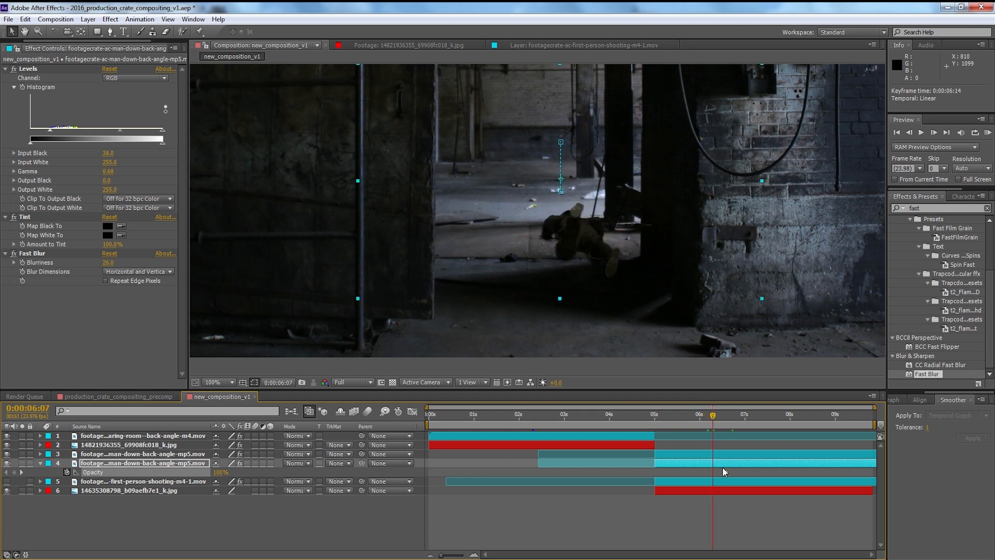
{"action": "left_click_drag", "start_coordinate": [727, 472], "coordinate": [716, 473]}
{"action": "key", "text": "shift+Page_Up"}
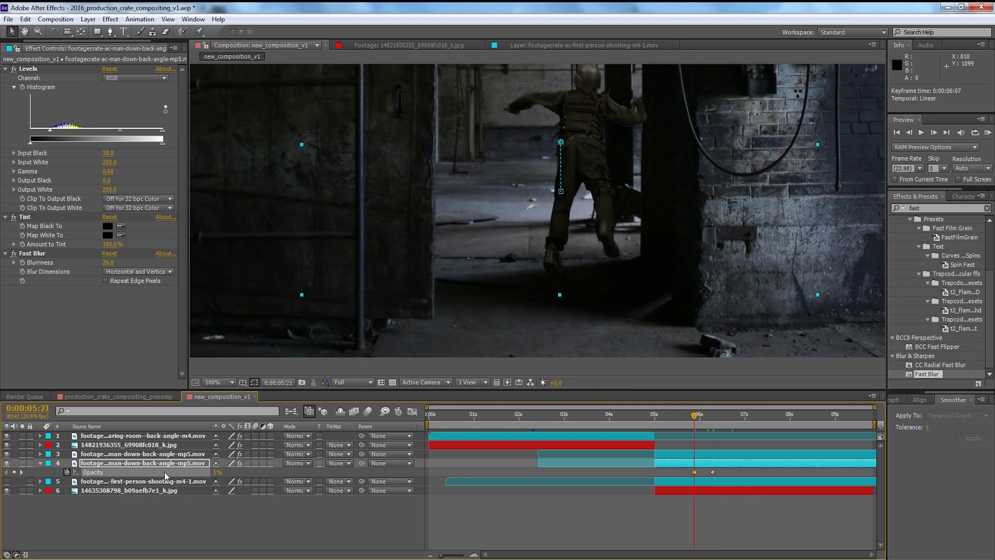
Step: Try a different Opacity at 0:00:05:06 and a Levels change at 0:00:05:15 on the blurred man-down copy, and undo both
{"action": "left_click", "coordinate": [667, 415]}
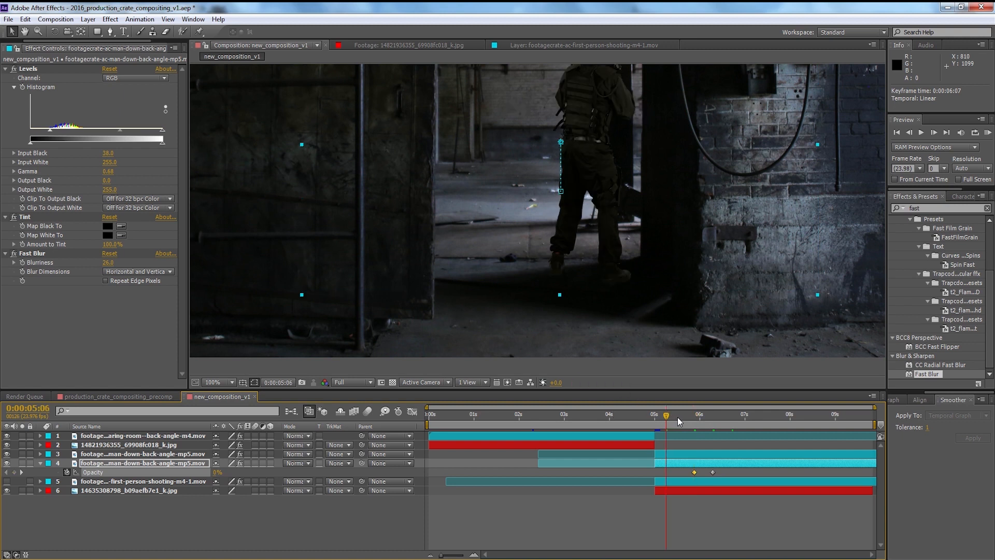
{"action": "left_click_drag", "start_coordinate": [218, 472], "coordinate": [440, 463]}
{"action": "key", "text": "ctrl+z"}
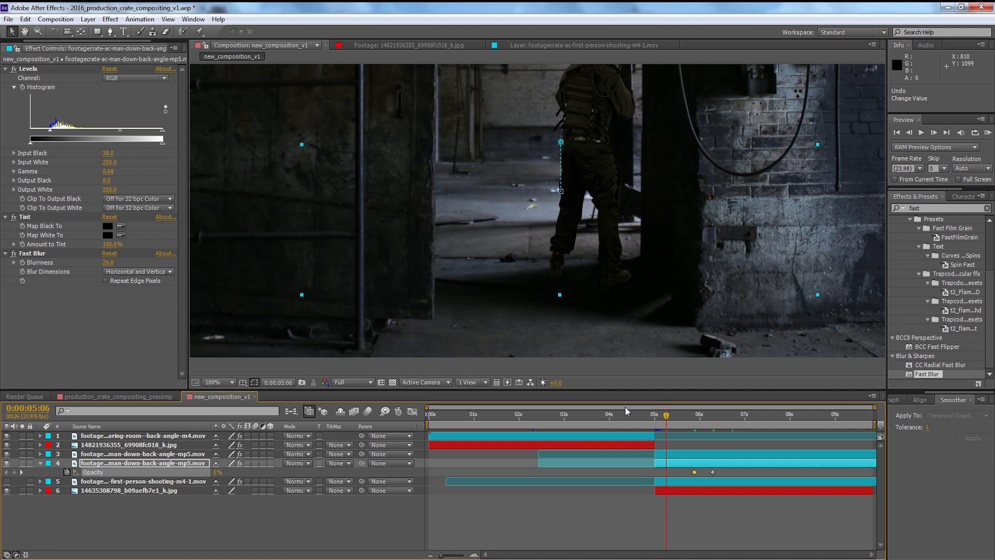
{"action": "left_click", "coordinate": [682, 416]}
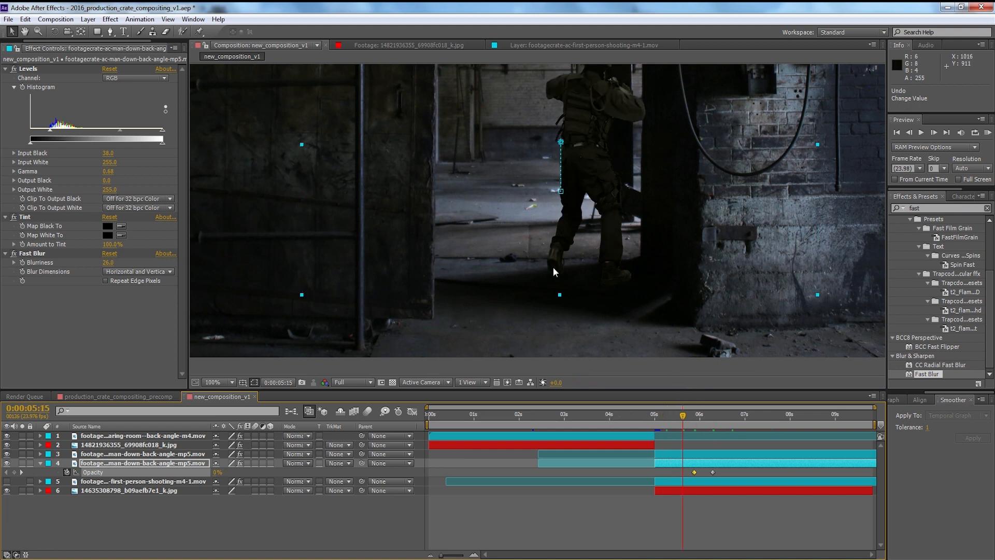
{"action": "left_click_drag", "start_coordinate": [546, 275], "coordinate": [569, 314]}
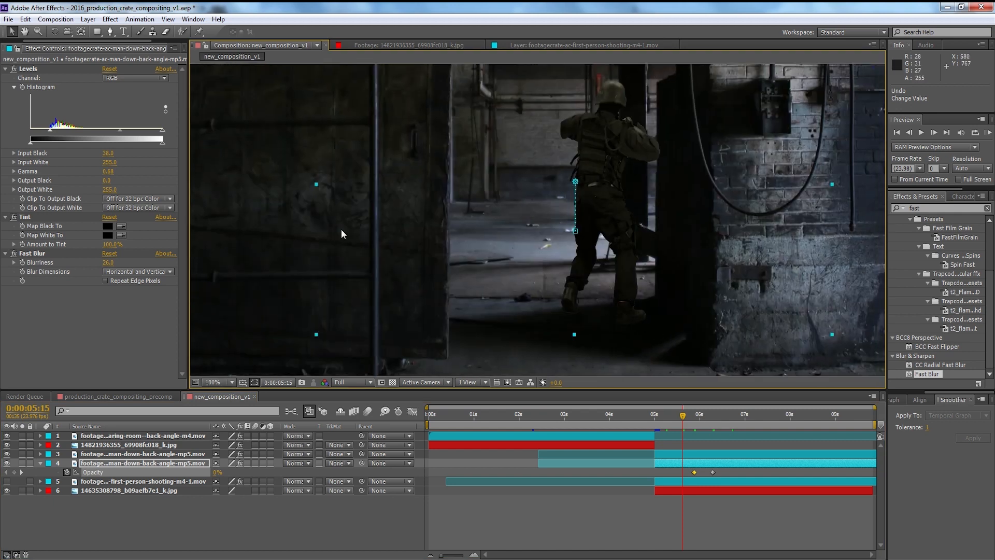
{"action": "key", "text": "ctrl+z"}
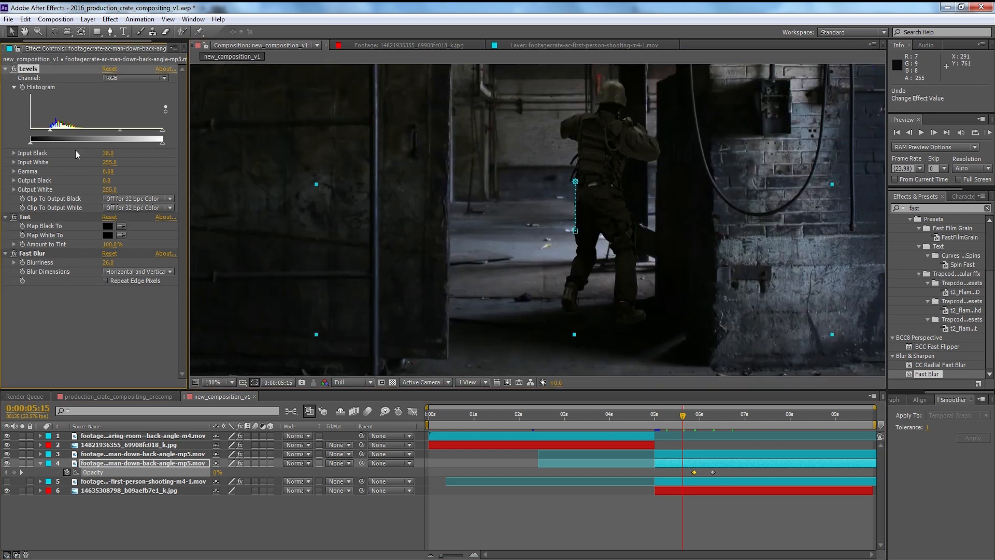
Step: Set the Levels Input Black of the upper man-down clip to 49 and check the fallen soldier at 0:00:08:09
{"action": "left_click", "coordinate": [119, 455]}
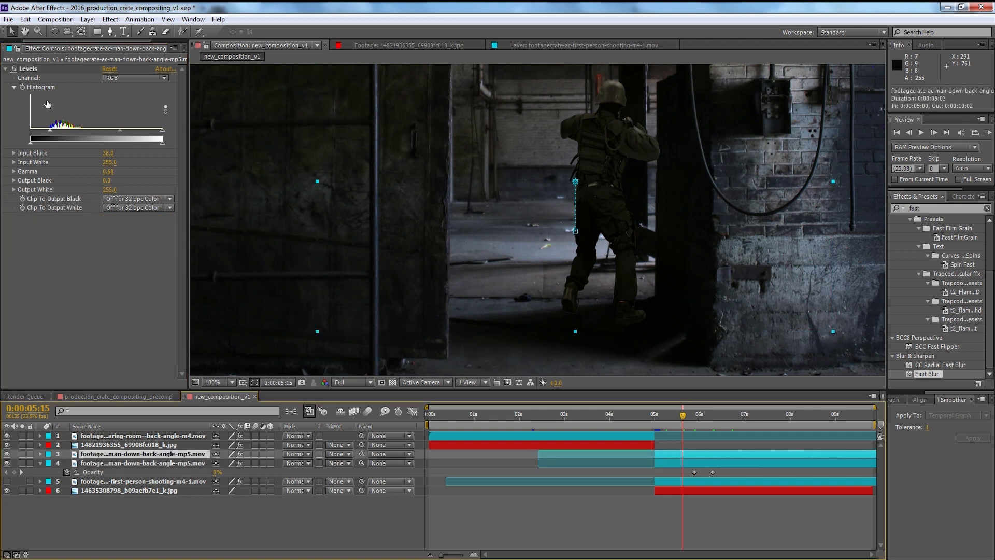
{"action": "left_click_drag", "start_coordinate": [49, 130], "coordinate": [56, 134]}
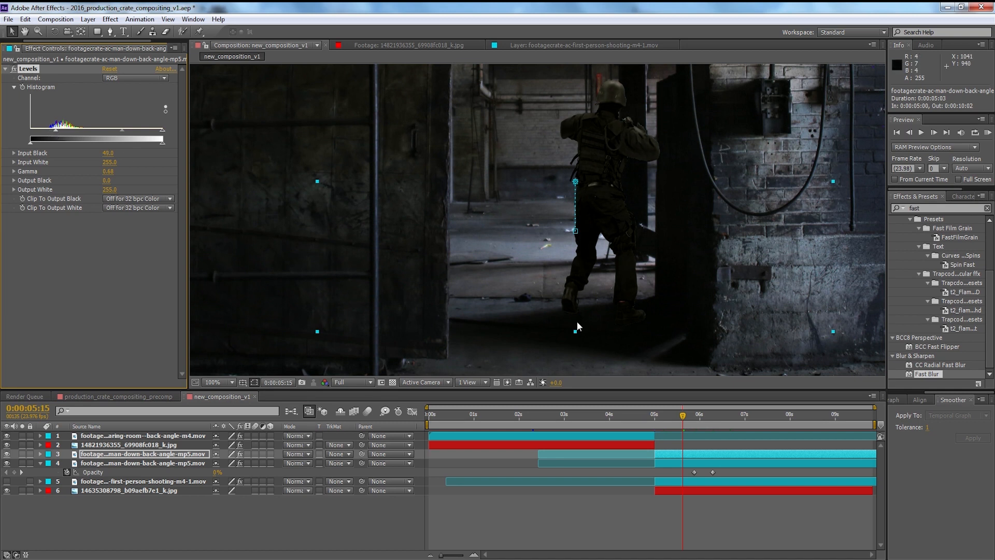
{"action": "key", "text": "ctrl+z"}
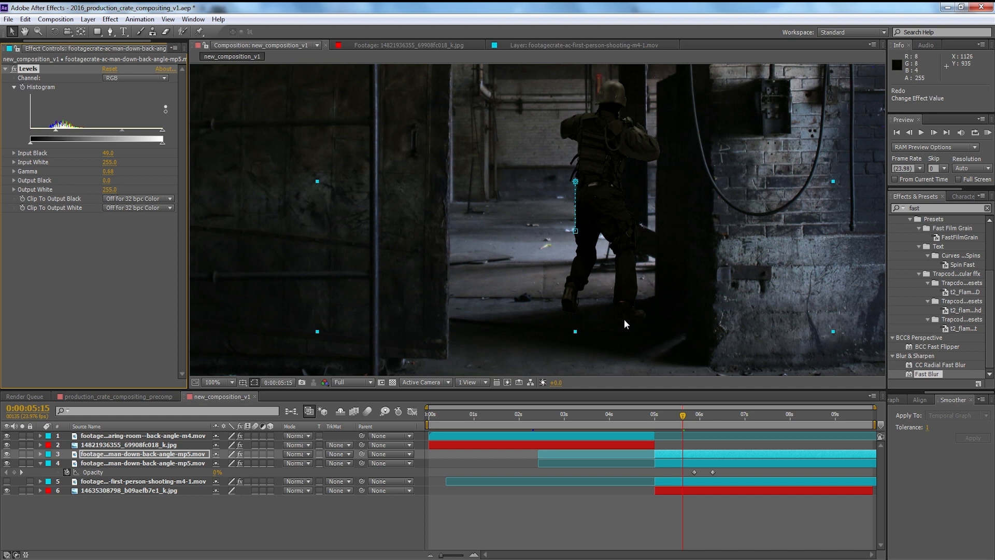
{"action": "left_click_drag", "start_coordinate": [697, 414], "coordinate": [758, 414]}
{"action": "left_click", "coordinate": [807, 413]}
{"action": "scroll", "coordinate": [648, 288], "scroll_direction": "up", "scroll_amount": 1}
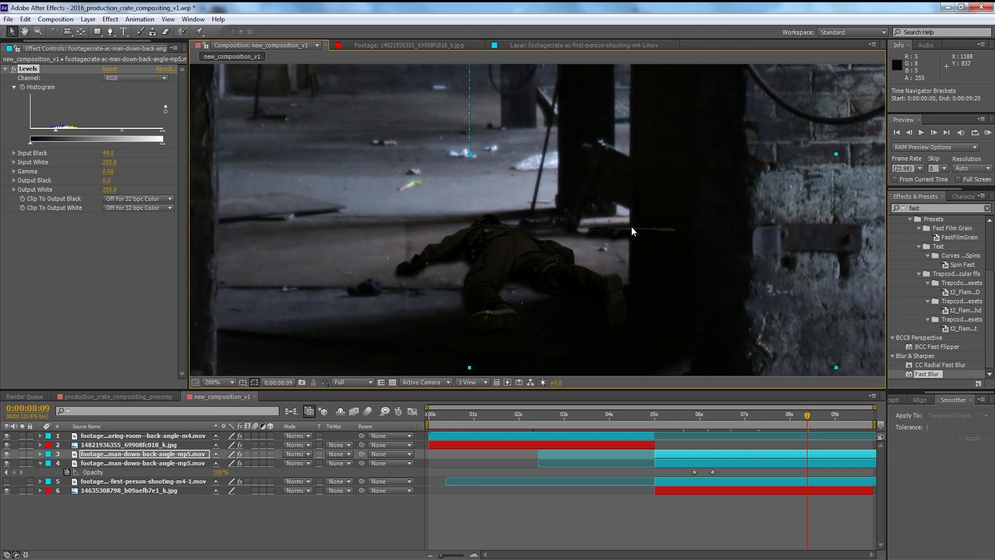
{"action": "left_click", "coordinate": [106, 491]}
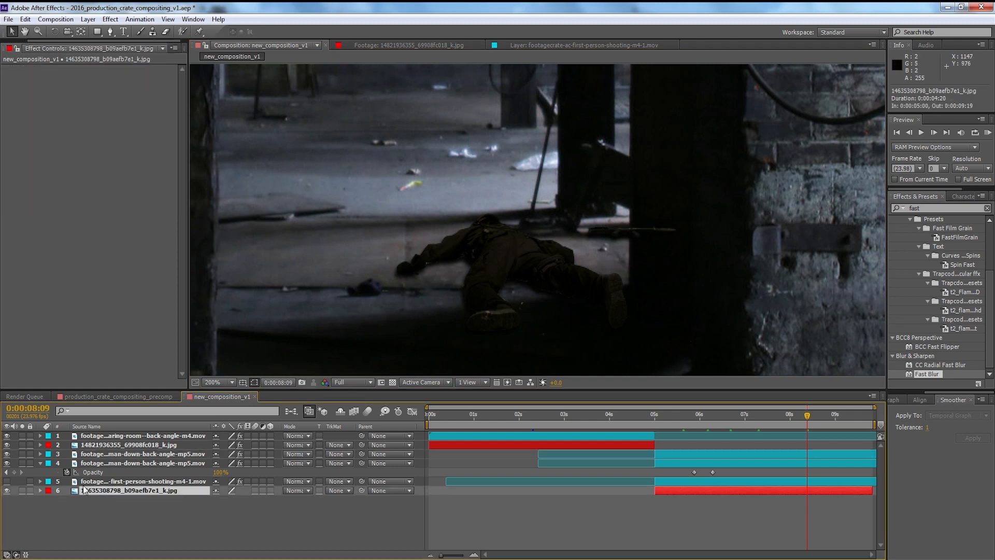
{"action": "key", "text": "ctrl+d"}
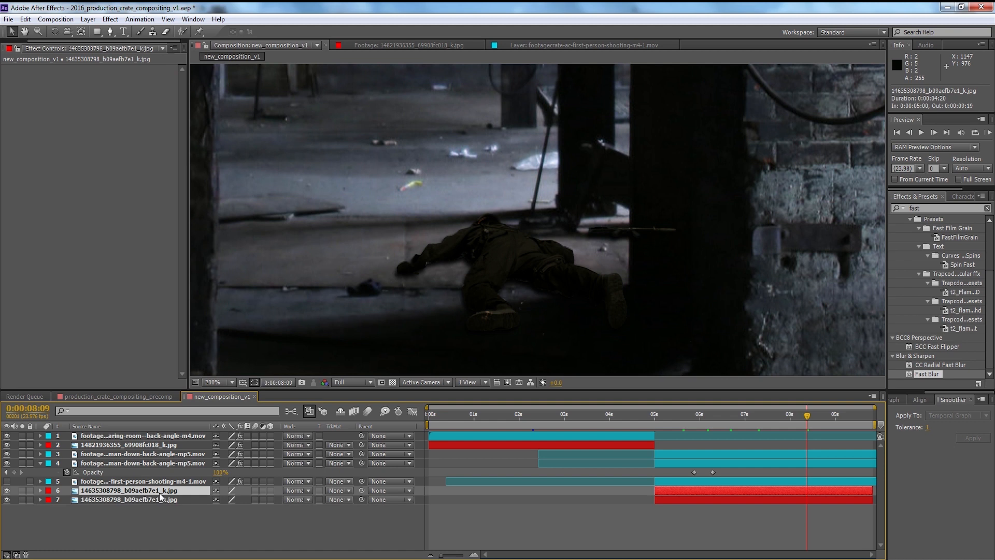
{"action": "left_click_drag", "start_coordinate": [160, 492], "coordinate": [162, 456]}
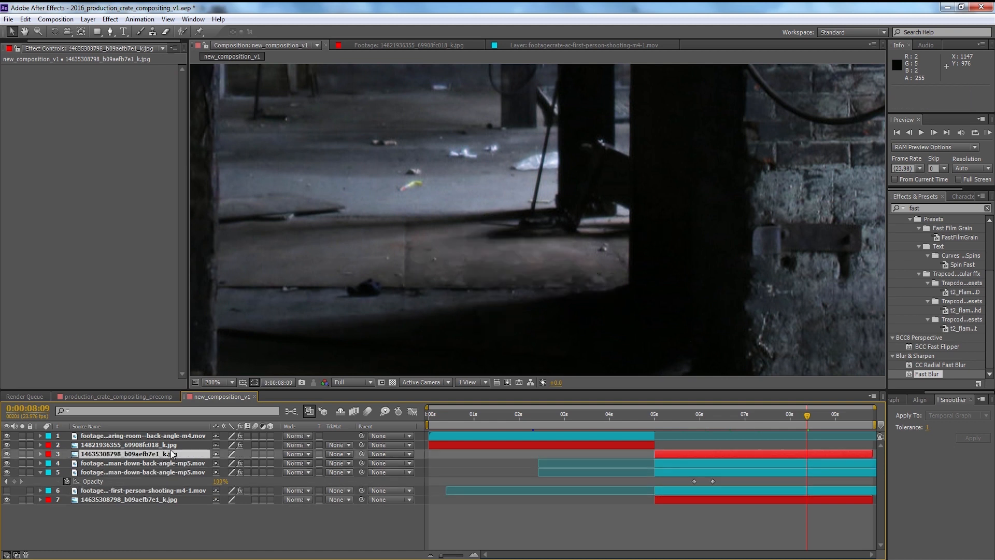
Step: Draw a closed seven-point mask on the photo copy around the dark pillar beside the fallen soldier
{"action": "scroll", "coordinate": [371, 142], "scroll_direction": "down", "scroll_amount": 1}
{"action": "left_click_drag", "start_coordinate": [373, 144], "coordinate": [327, 156]}
{"action": "left_click", "coordinate": [111, 31]}
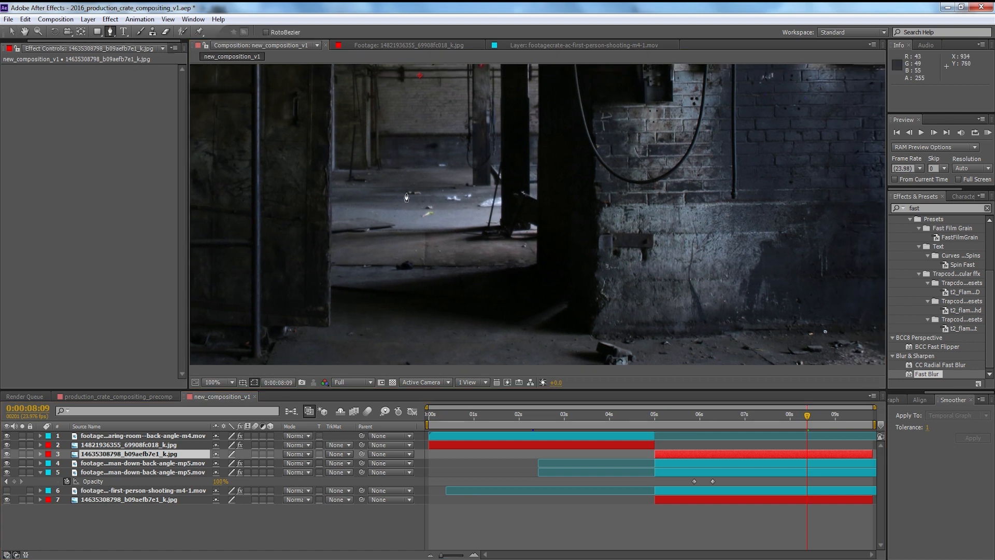
{"action": "scroll", "coordinate": [414, 188], "scroll_direction": "up", "scroll_amount": 1}
{"action": "left_click_drag", "start_coordinate": [414, 189], "coordinate": [418, 216]}
{"action": "left_click", "coordinate": [542, 97]}
{"action": "left_click", "coordinate": [542, 155]}
{"action": "left_click", "coordinate": [541, 334]}
{"action": "left_click", "coordinate": [637, 347]}
{"action": "left_click", "coordinate": [724, 176]}
{"action": "left_click", "coordinate": [669, 94]}
{"action": "left_click", "coordinate": [541, 97]}
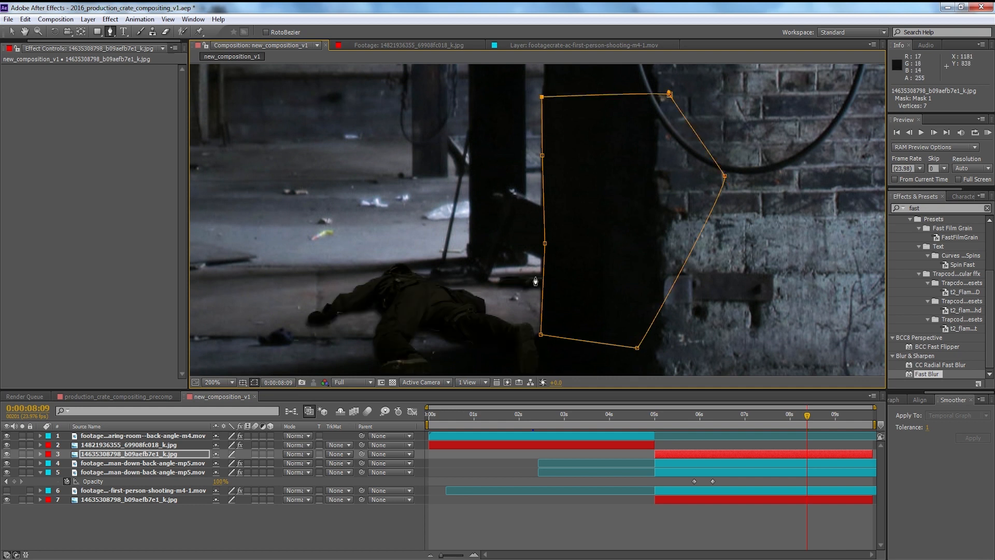
Step: Align the mask's edge nearest the fallen soldier with the border of the dark pillar
{"action": "scroll", "coordinate": [560, 254], "scroll_direction": "up", "scroll_amount": 4}
{"action": "left_click_drag", "start_coordinate": [557, 251], "coordinate": [549, 260]}
{"action": "key", "text": "v"}
{"action": "left_click_drag", "start_coordinate": [597, 107], "coordinate": [583, 110]}
Step: Set the Mask Feather of Mask 1 on the photo copy to 2 pixels
{"action": "key", "text": "f"}
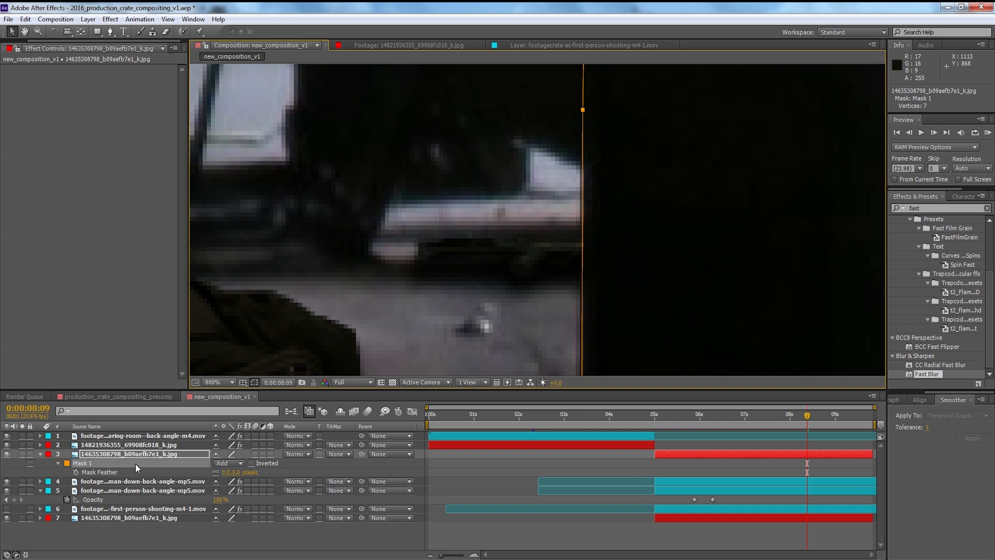
{"action": "left_click", "coordinate": [242, 472]}
{"action": "type", "text": "2"}
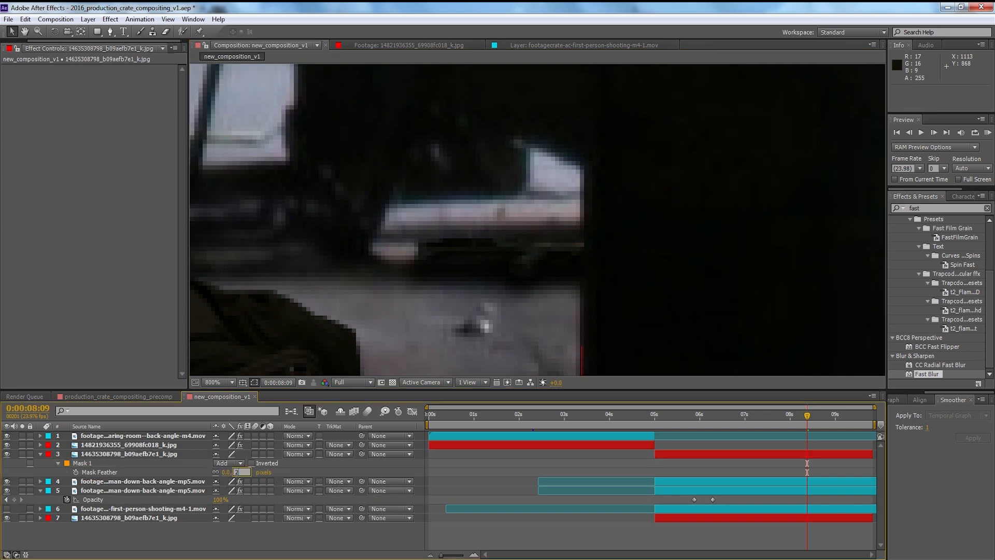
{"action": "key", "text": "Return"}
{"action": "left_click", "coordinate": [301, 471]}
Step: Check the soldier's fall against the masked pillar at several frames between 0:00:05:17 and 0:00:07:15
{"action": "scroll", "coordinate": [508, 331], "scroll_direction": "down", "scroll_amount": 2}
{"action": "left_click", "coordinate": [746, 417]}
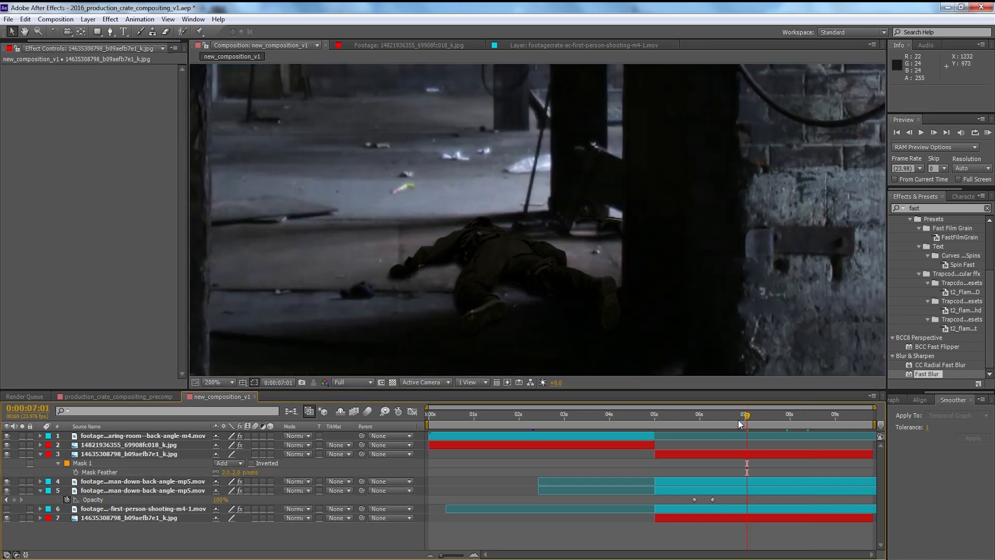
{"action": "left_click", "coordinate": [703, 418]}
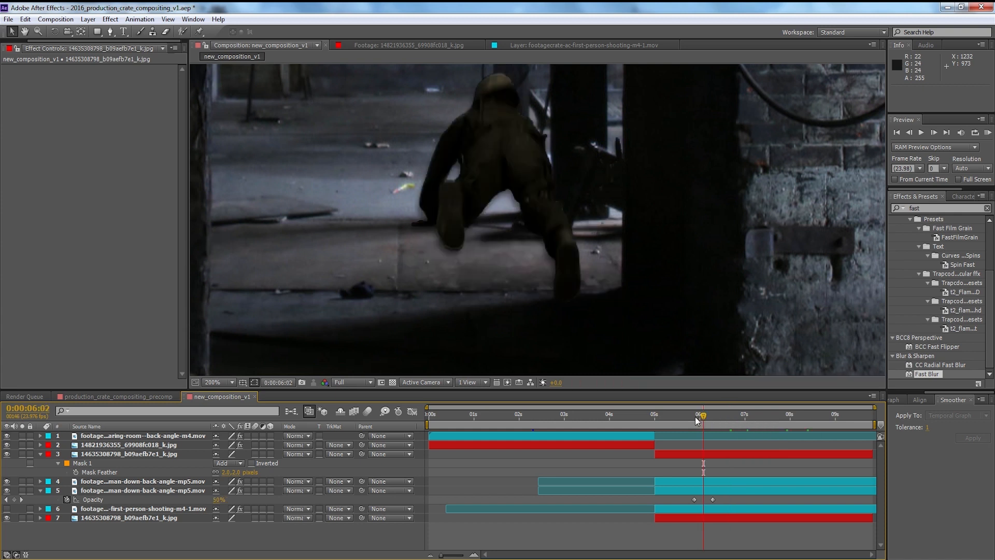
{"action": "left_click", "coordinate": [687, 418]}
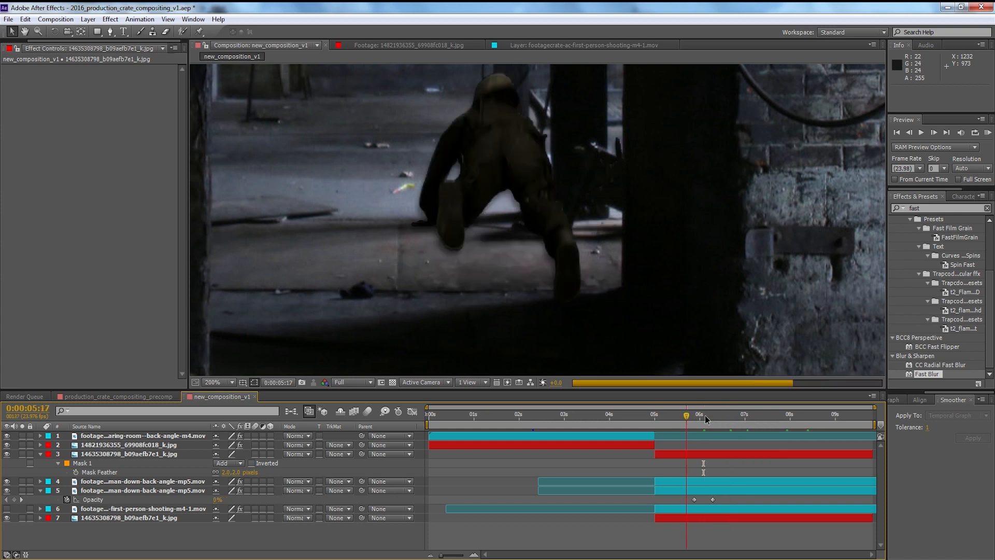
{"action": "left_click", "coordinate": [739, 418]}
{"action": "left_click", "coordinate": [774, 418]}
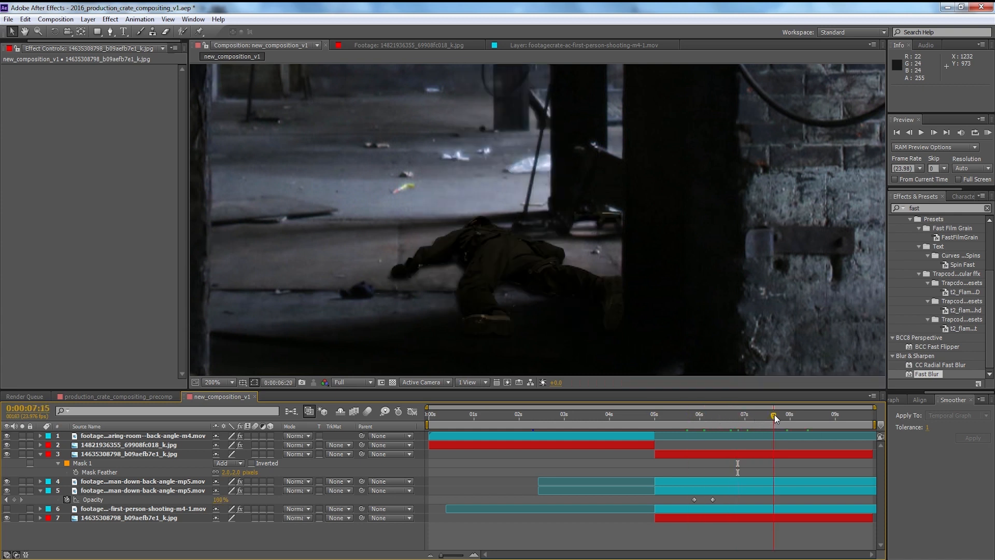
{"action": "scroll", "coordinate": [613, 254], "scroll_direction": "up", "scroll_amount": 3}
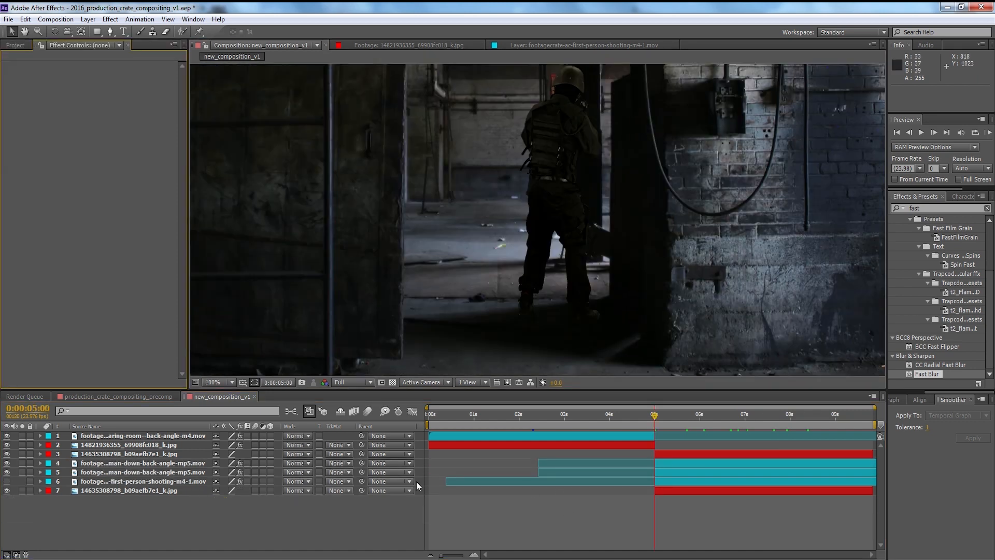
Step: Show the first-person-shooting clip, move it above the masked photo copy and check it around 0:00:05:15
{"action": "left_click", "coordinate": [7, 481]}
{"action": "left_click_drag", "start_coordinate": [142, 484], "coordinate": [347, 453]}
{"action": "scroll", "coordinate": [467, 295], "scroll_direction": "down", "scroll_amount": 2}
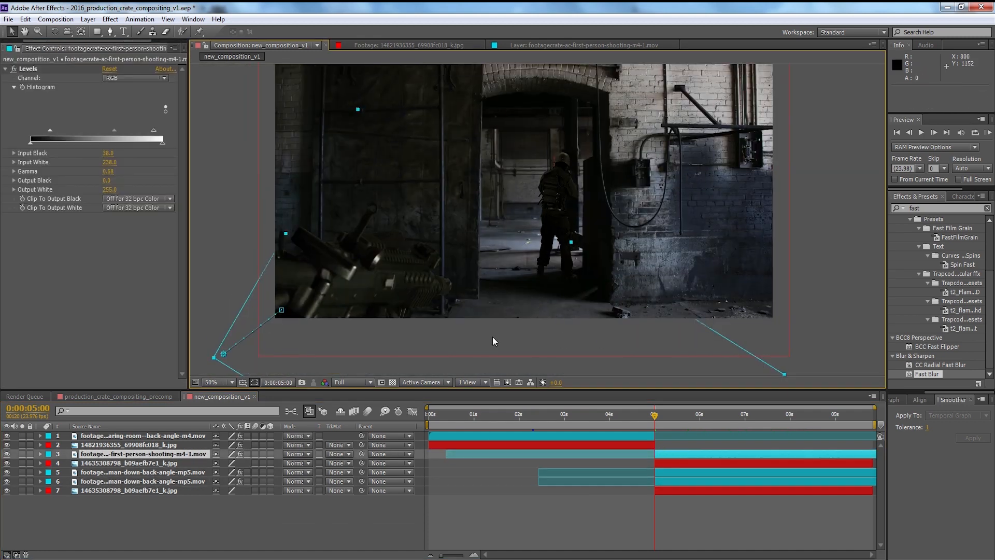
{"action": "left_click", "coordinate": [690, 416]}
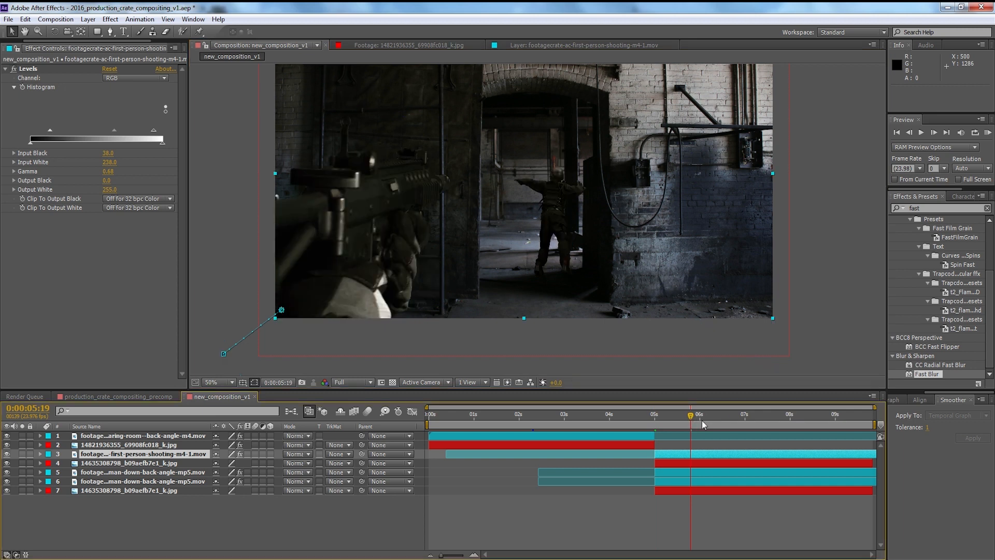
{"action": "left_click_drag", "start_coordinate": [691, 417], "coordinate": [683, 418]}
Step: Set the composition preview to Quarter resolution, solo the first-person-shooting and upper man-down clips, and preview their timing
{"action": "left_click", "coordinate": [362, 383]}
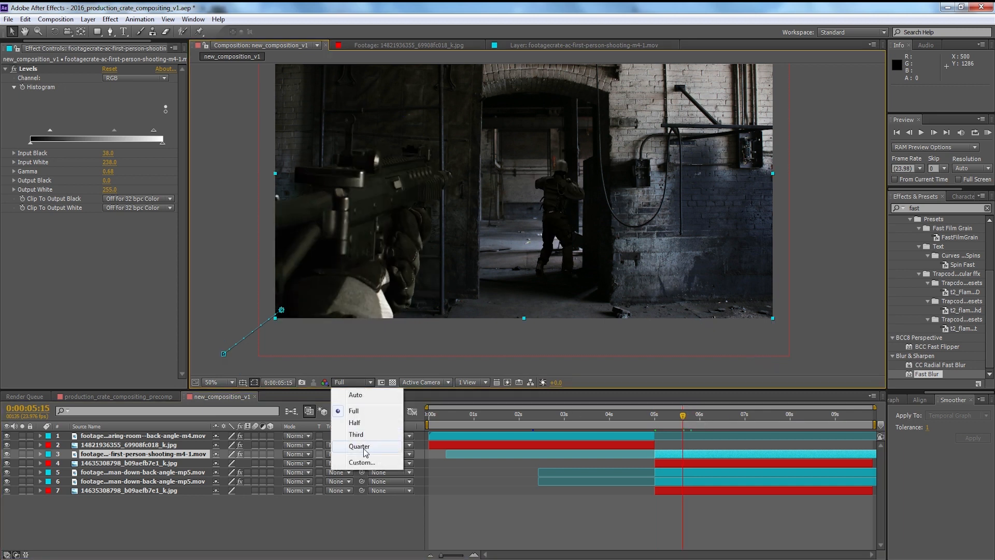
{"action": "left_click", "coordinate": [365, 446]}
{"action": "left_click", "coordinate": [23, 454]}
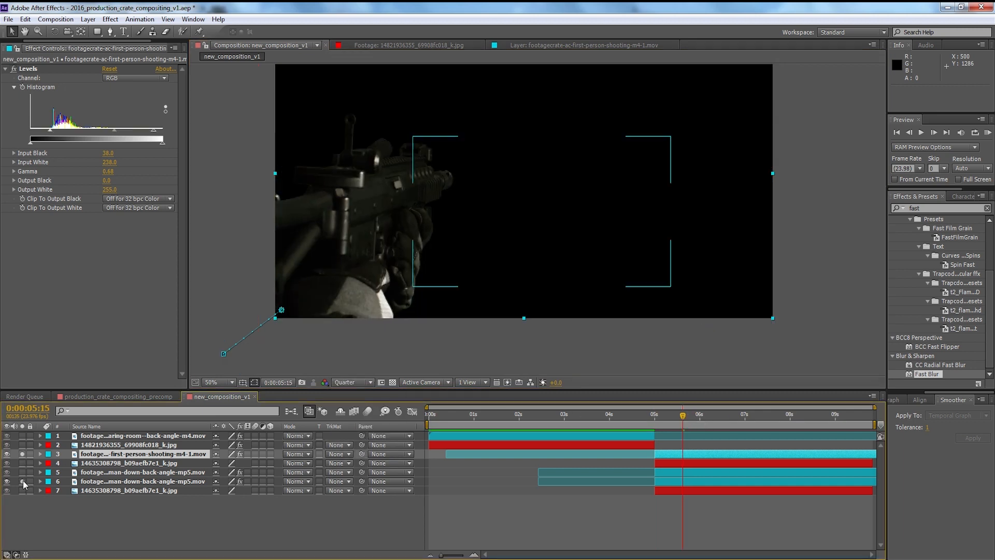
{"action": "left_click", "coordinate": [23, 472]}
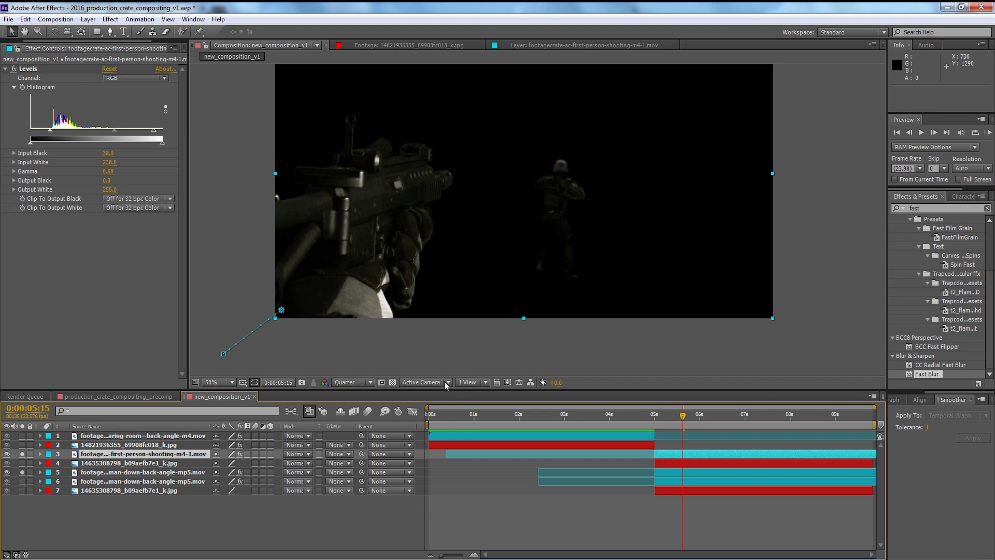
{"action": "mouse_move", "coordinate": [669, 414]}
{"action": "left_mouse_down"}
{"action": "mouse_move", "coordinate": [688, 418]}
{"action": "mouse_move", "coordinate": [670, 421]}
{"action": "left_mouse_up"}
{"action": "key", "text": "space"}
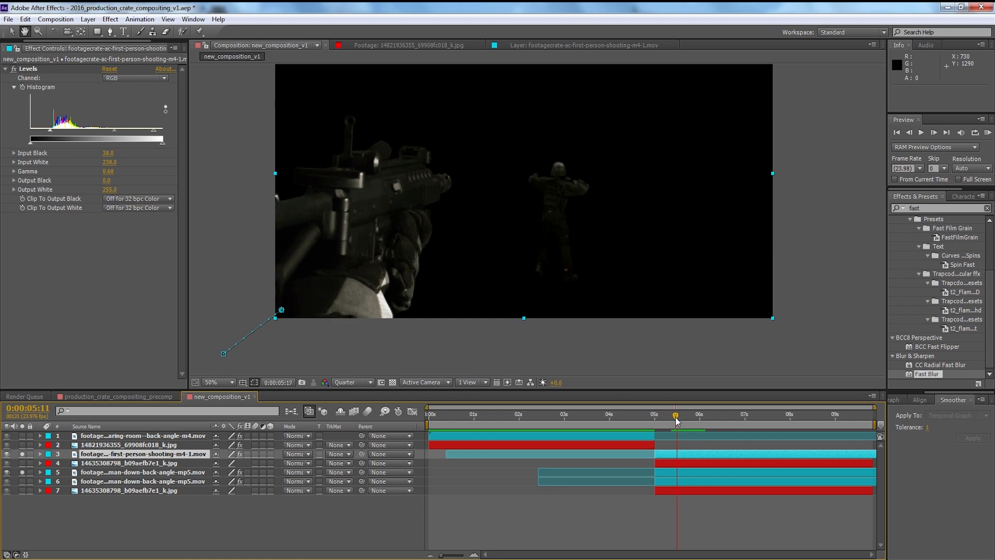
{"action": "left_click", "coordinate": [677, 417]}
Step: Shift both man-down layers about 7 frames later and extend their start back to 0:00:05:00
{"action": "left_click", "coordinate": [694, 481]}
{"action": "left_click", "coordinate": [682, 473], "text": "shift"}
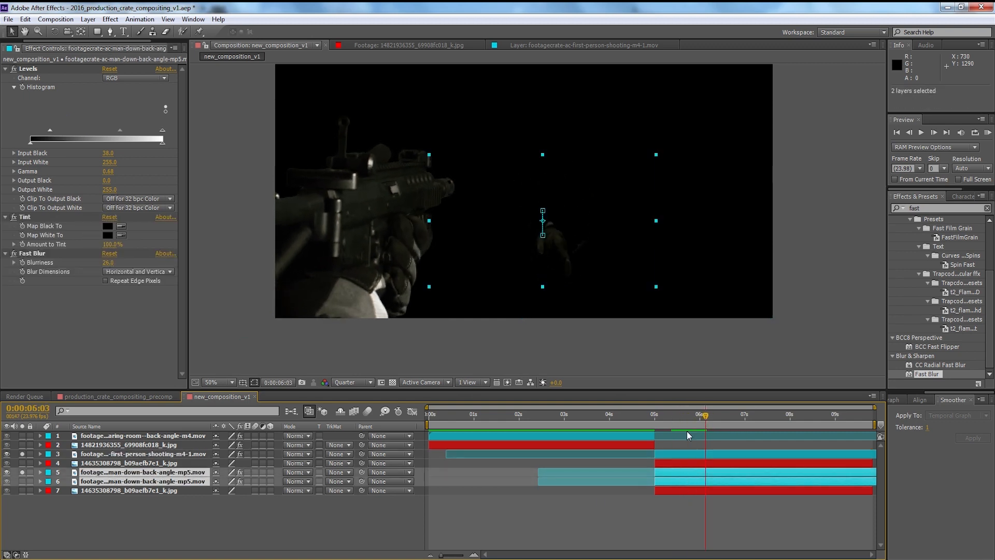
{"action": "left_click", "coordinate": [683, 419]}
{"action": "left_click_drag", "start_coordinate": [683, 424], "coordinate": [688, 424]}
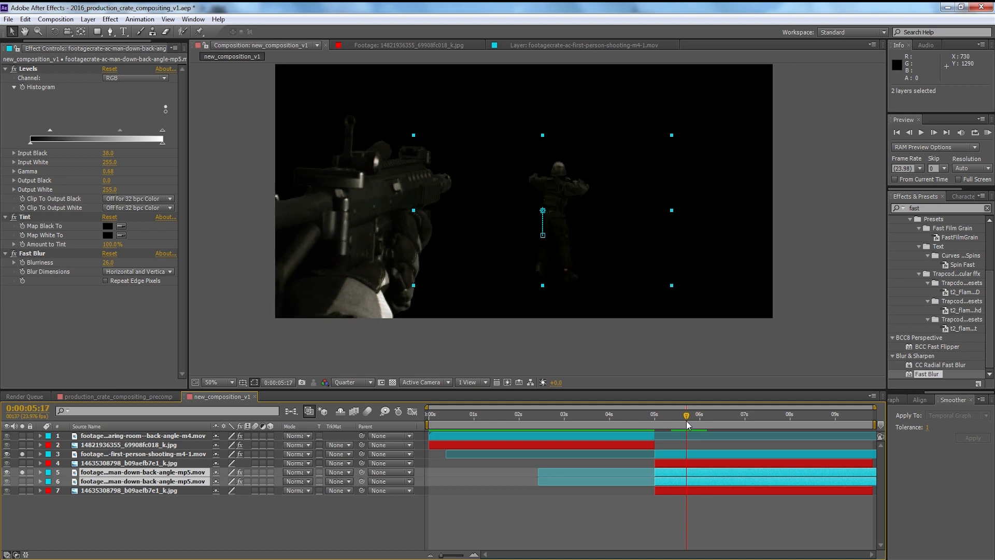
{"action": "left_click_drag", "start_coordinate": [690, 477], "coordinate": [701, 477]}
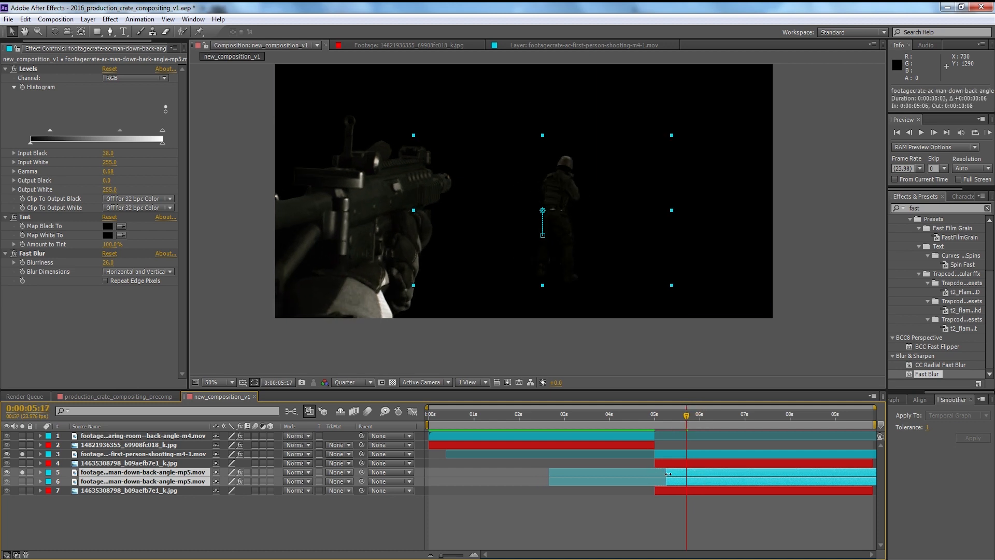
{"action": "key", "text": "space"}
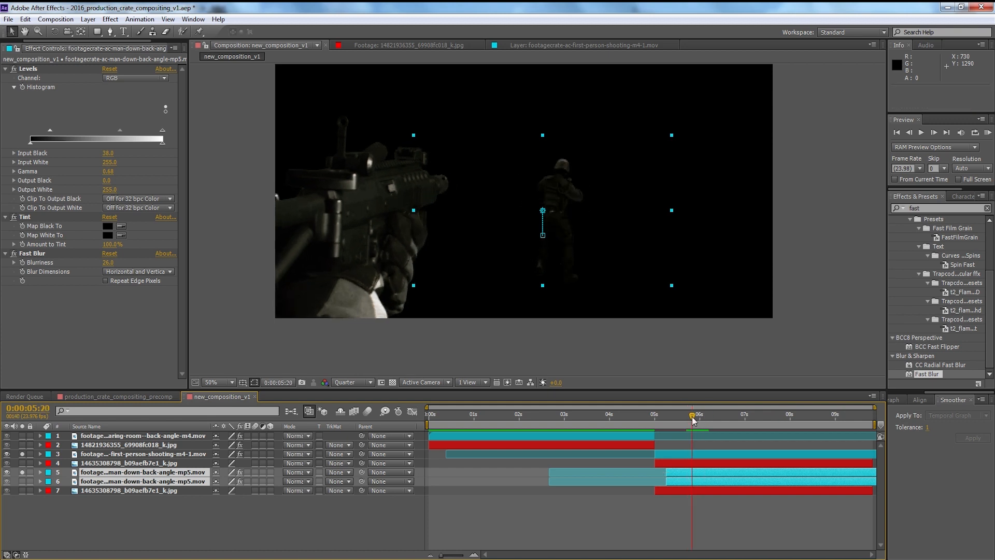
{"action": "left_click_drag", "start_coordinate": [690, 476], "coordinate": [663, 472]}
Step: Return to 0:00:05:00 and turn off solo on the upper man-down and first-person-shooting clips
{"action": "left_click", "coordinate": [655, 418]}
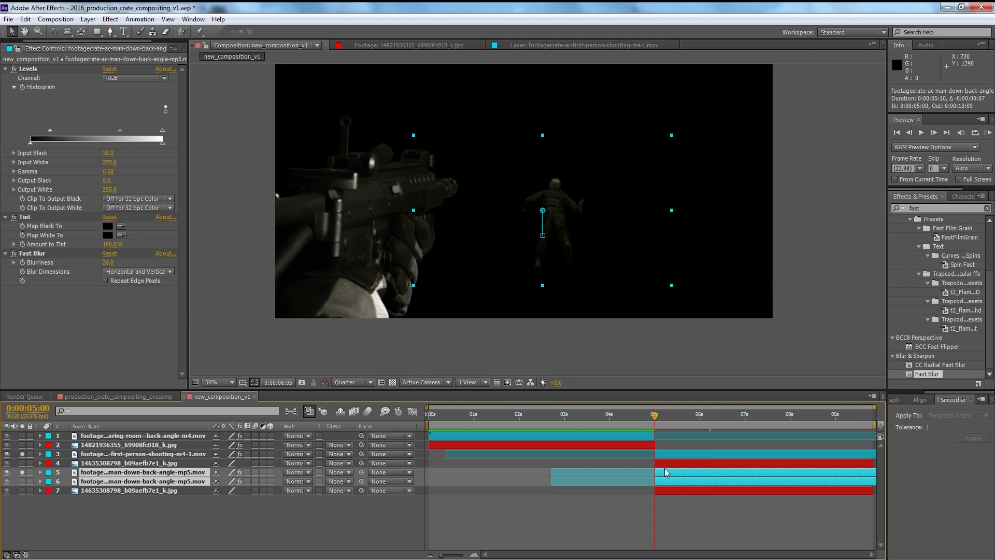
{"action": "left_click", "coordinate": [672, 504]}
{"action": "left_click", "coordinate": [22, 472]}
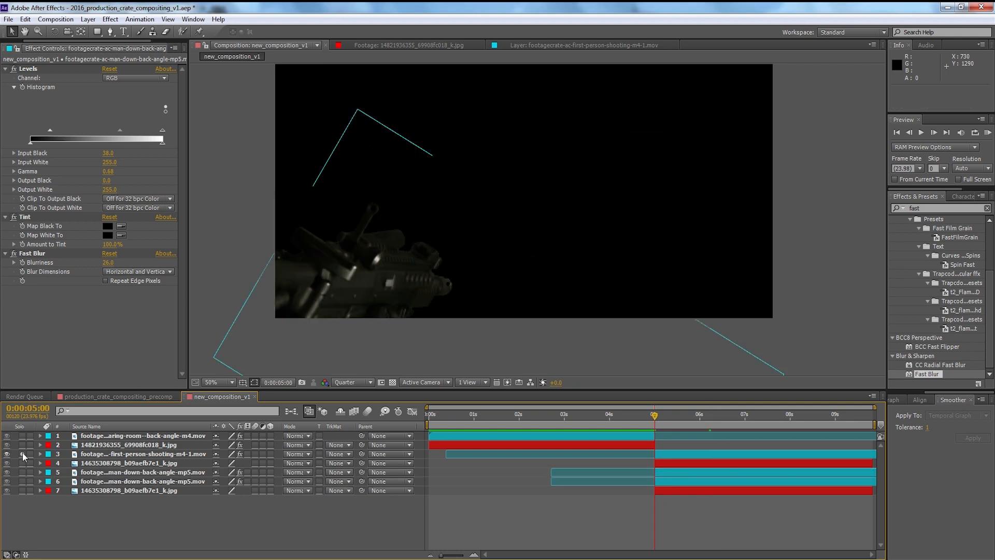
{"action": "left_click", "coordinate": [22, 454]}
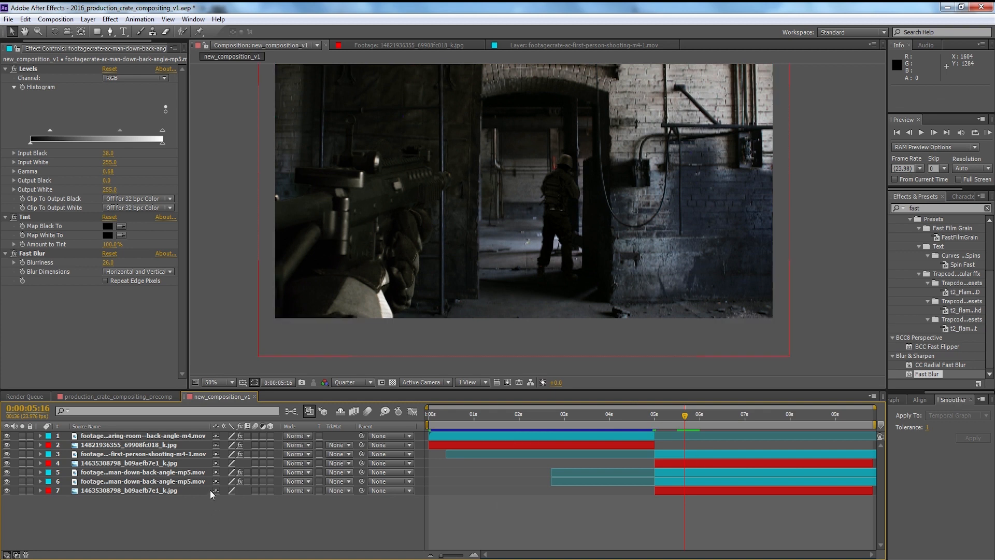
Step: Open the first-person-shooting clip in its own layer view at 0:00:05:00 and start a motion track on it
{"action": "left_click", "coordinate": [194, 455]}
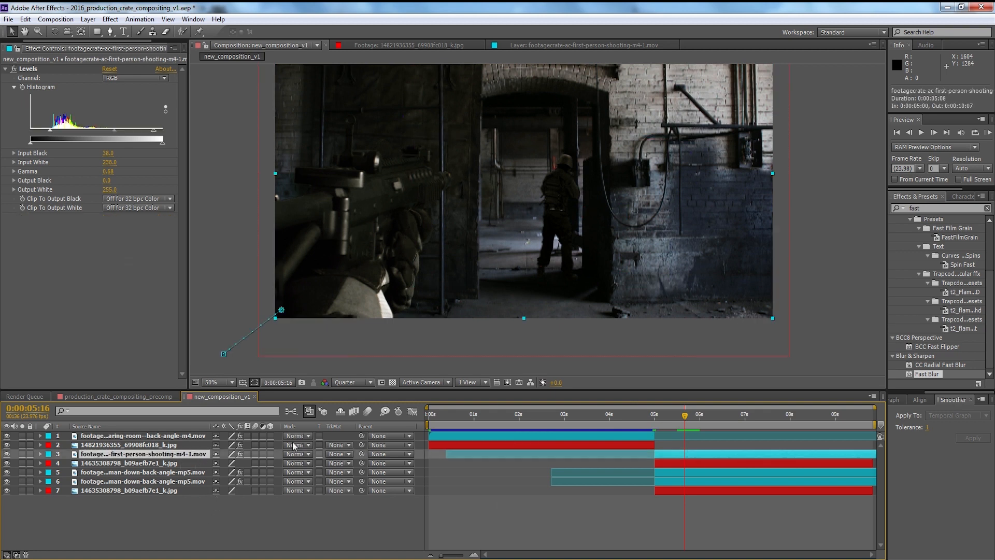
{"action": "scroll", "coordinate": [436, 244], "scroll_direction": "up", "scroll_amount": 2}
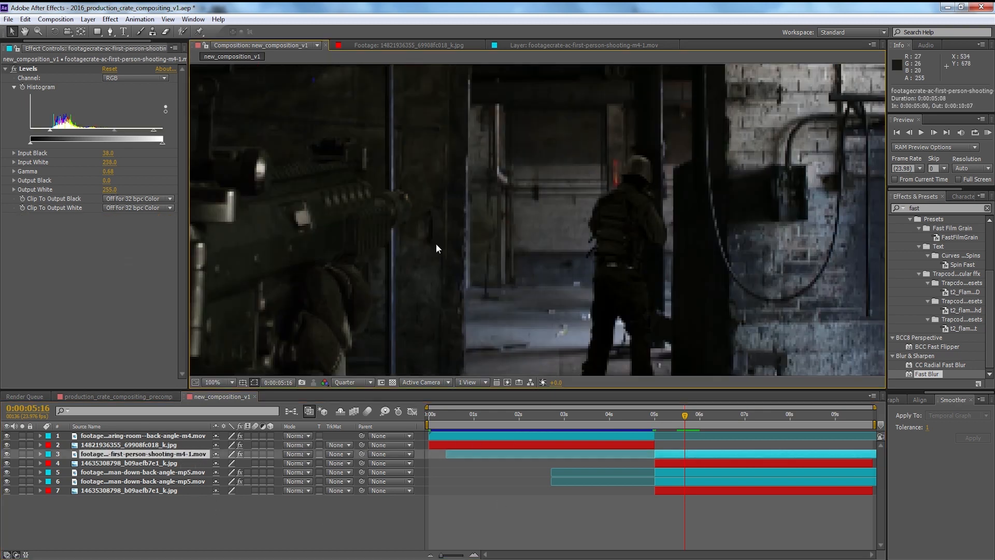
{"action": "key", "text": "i"}
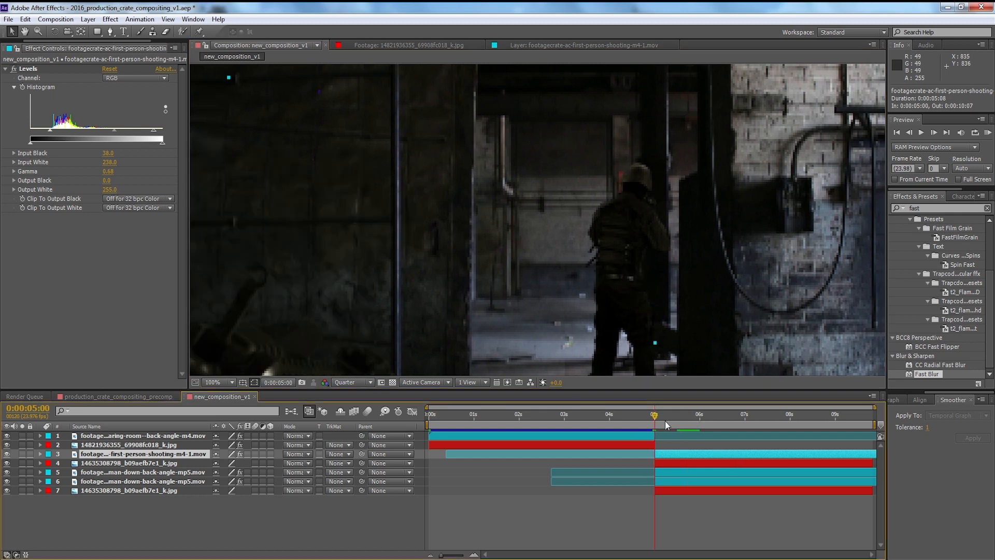
{"action": "scroll", "coordinate": [531, 363], "scroll_direction": "down", "scroll_amount": 1}
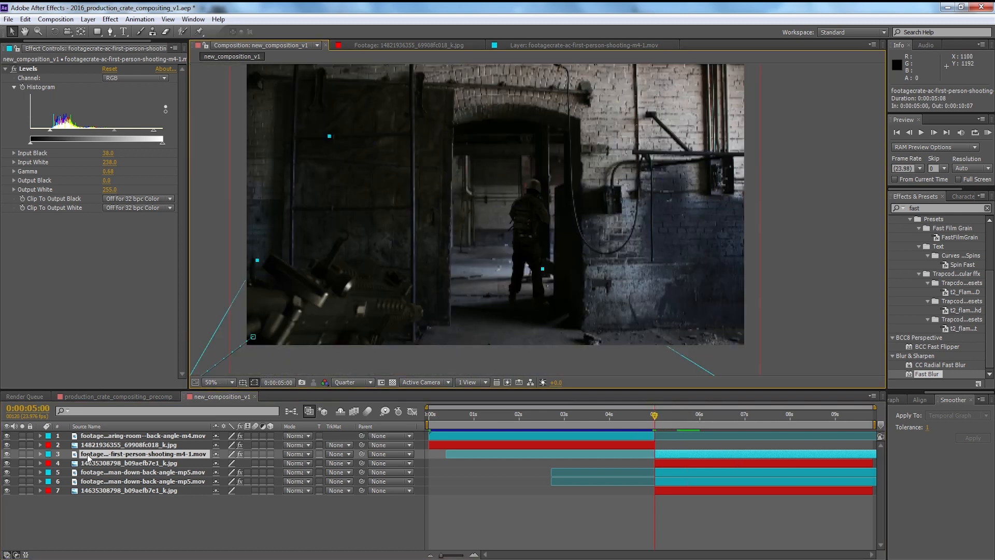
{"action": "double_click", "coordinate": [89, 455]}
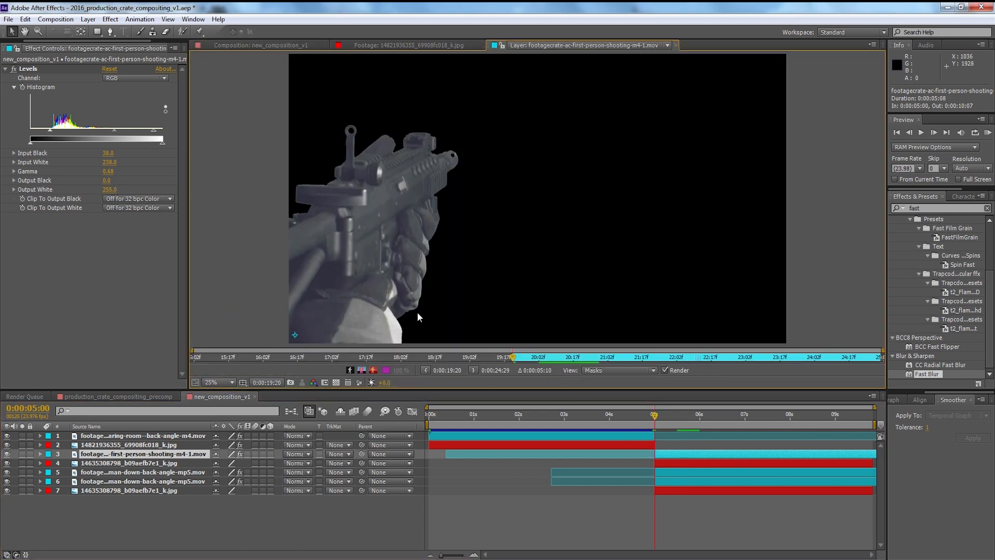
{"action": "scroll", "coordinate": [911, 395], "scroll_direction": "up", "scroll_amount": 2}
{"action": "left_click", "coordinate": [904, 400]}
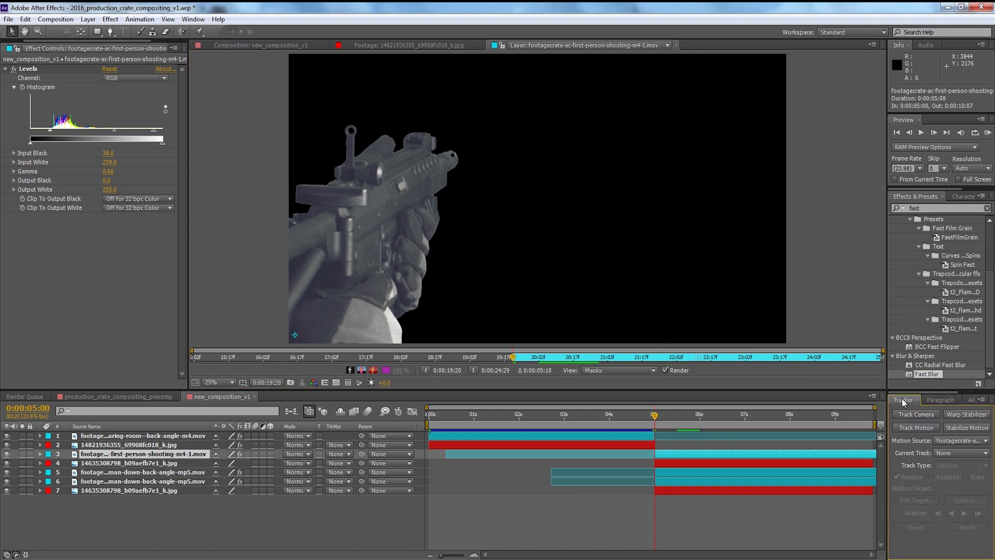
{"action": "left_click", "coordinate": [916, 428]}
Step: Place Track Point 1 over the rifle's muzzle and analyze the motion forward from 0:00:05:00
{"action": "scroll", "coordinate": [522, 207], "scroll_direction": "up", "scroll_amount": 4}
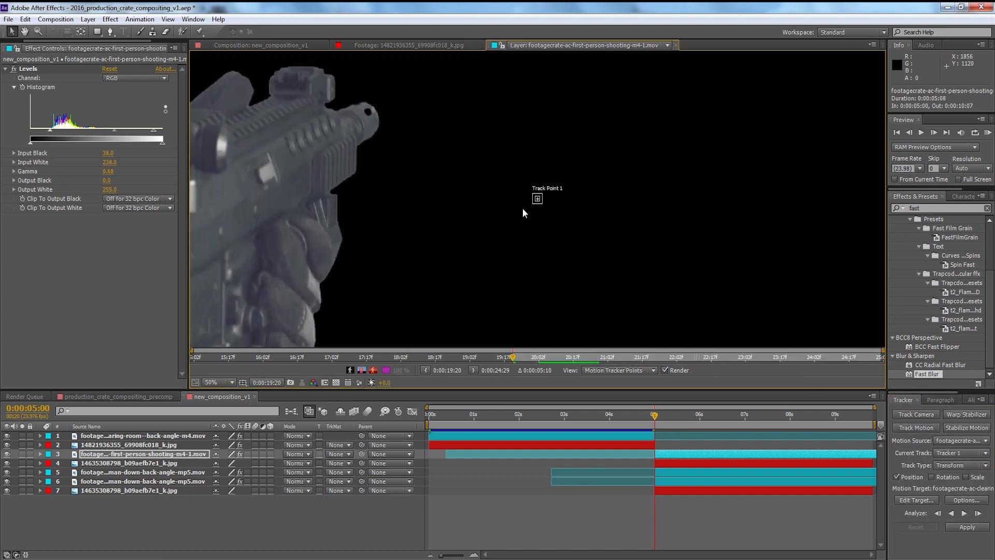
{"action": "mouse_move", "coordinate": [532, 230]}
{"action": "left_mouse_down"}
{"action": "mouse_move", "coordinate": [513, 244]}
{"action": "mouse_move", "coordinate": [518, 232]}
{"action": "left_mouse_up"}
{"action": "scroll", "coordinate": [418, 215], "scroll_direction": "down", "scroll_amount": 2}
{"action": "left_click_drag", "start_coordinate": [418, 215], "coordinate": [483, 261]}
{"action": "left_click_drag", "start_coordinate": [619, 261], "coordinate": [468, 182]}
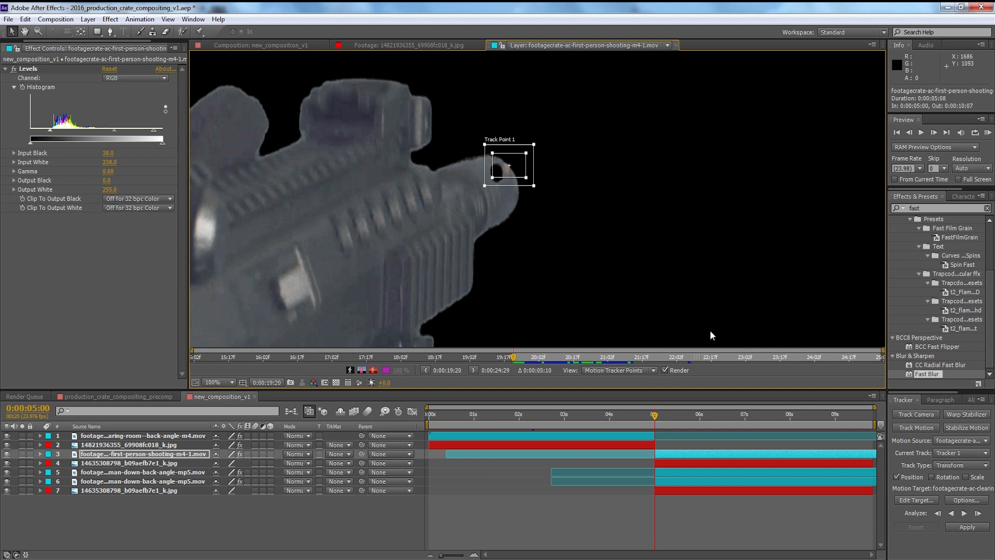
{"action": "left_click", "coordinate": [963, 513]}
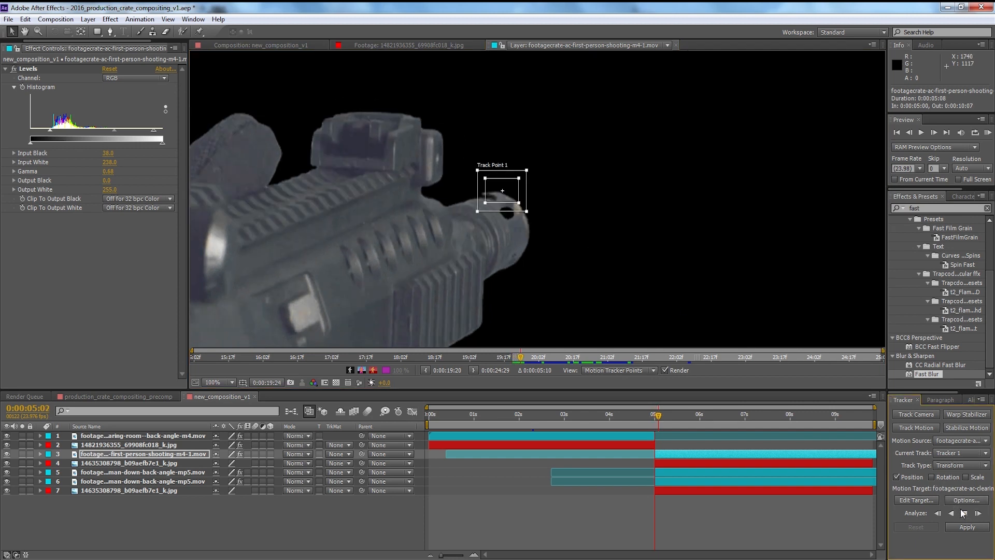
{"action": "left_click", "coordinate": [659, 418]}
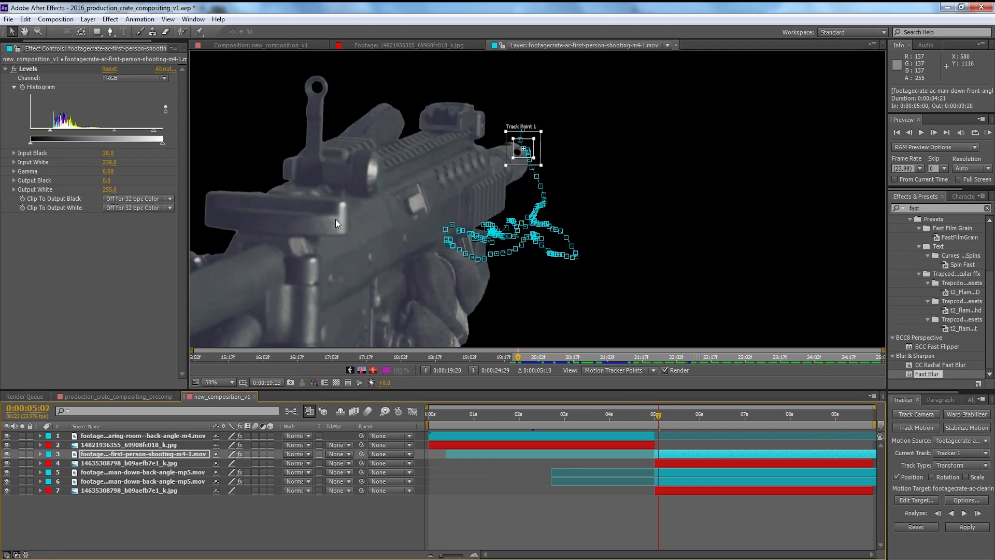
Step: Create a null object in new_composition_v1 and shift its layer to start at 0:00:05:00
{"action": "left_click", "coordinate": [110, 19]}
{"action": "mouse_move", "coordinate": [102, 34]}
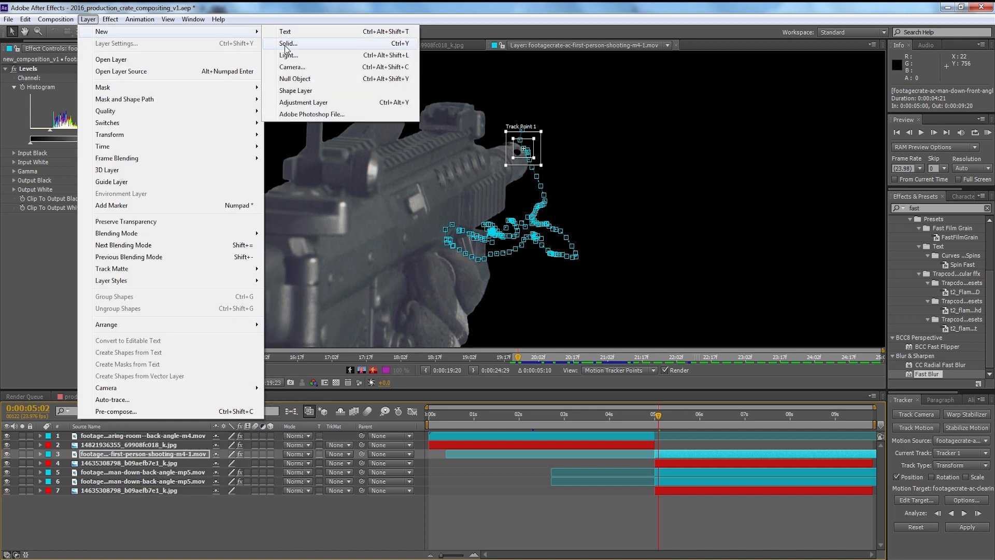
{"action": "left_click", "coordinate": [295, 79]}
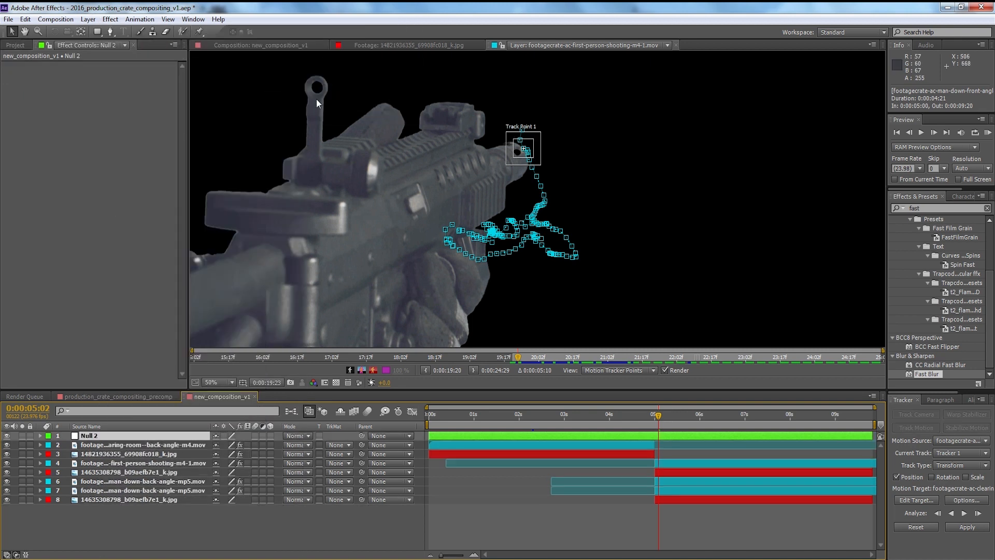
{"action": "left_click_drag", "start_coordinate": [427, 437], "coordinate": [646, 434]}
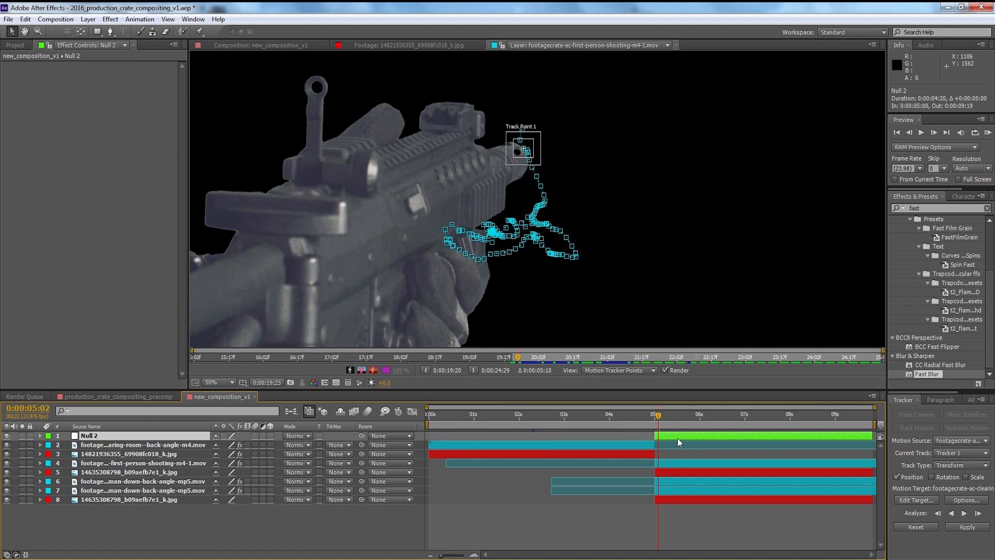
Step: Set Null 2 as the motion target of Tracker 1 and apply the gun muzzle's tracking data to it
{"action": "left_click", "coordinate": [918, 499]}
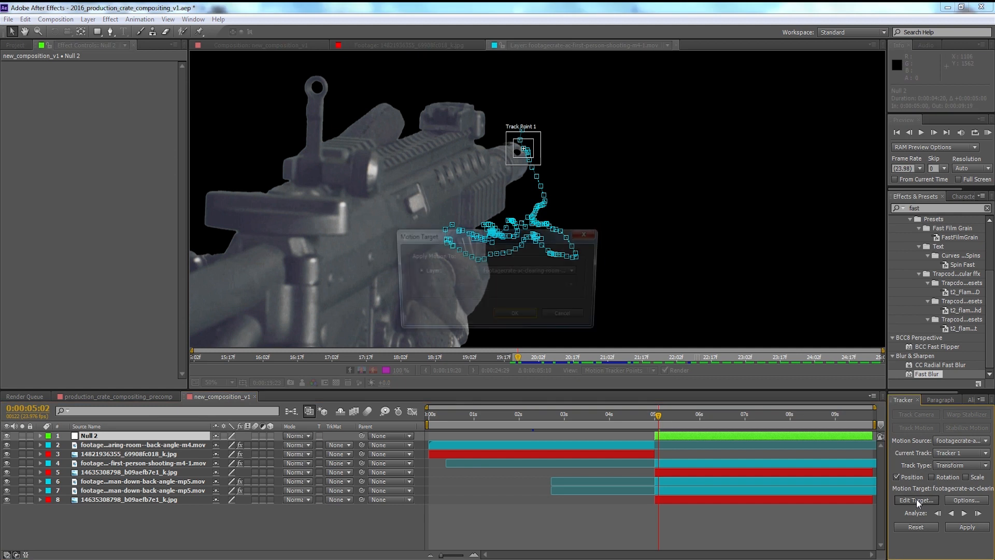
{"action": "left_click", "coordinate": [519, 271]}
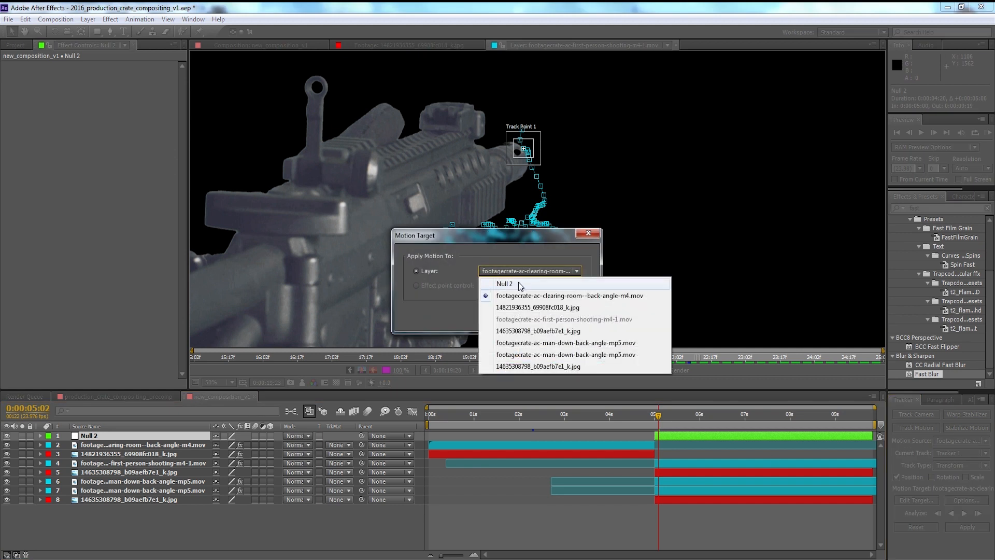
{"action": "left_click", "coordinate": [517, 283]}
{"action": "left_click", "coordinate": [511, 316]}
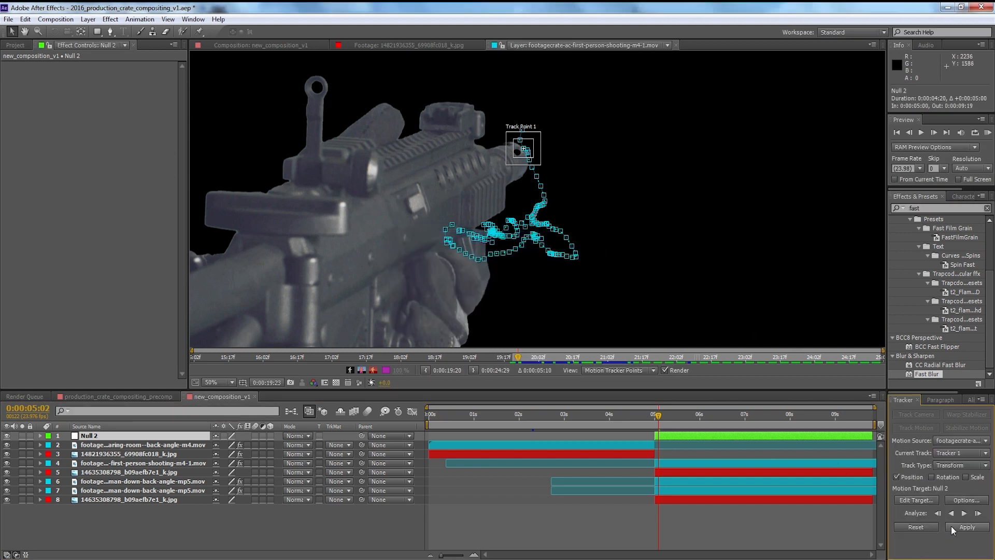
{"action": "left_click", "coordinate": [967, 526]}
{"action": "left_click", "coordinate": [499, 311]}
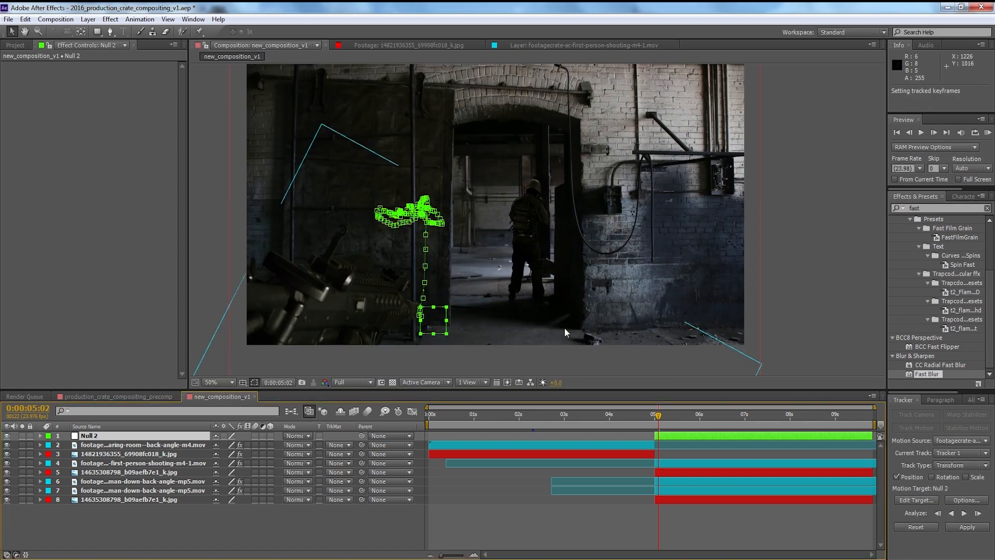
Step: Check Null 2's tracked position keyframes against the gun muzzle and hide the null layer
{"action": "scroll", "coordinate": [428, 306], "scroll_direction": "up", "scroll_amount": 2}
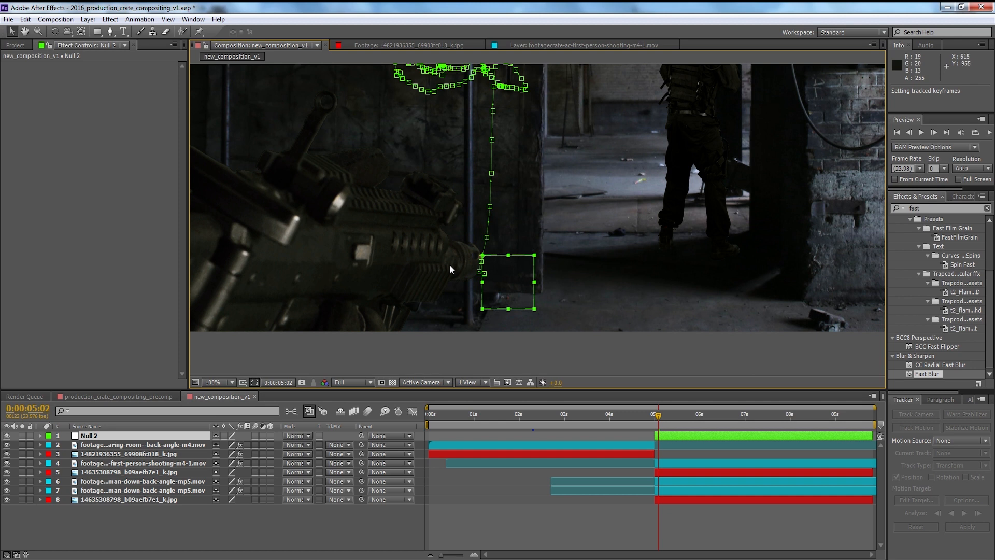
{"action": "left_click_drag", "start_coordinate": [504, 269], "coordinate": [509, 280]}
{"action": "key", "text": "u"}
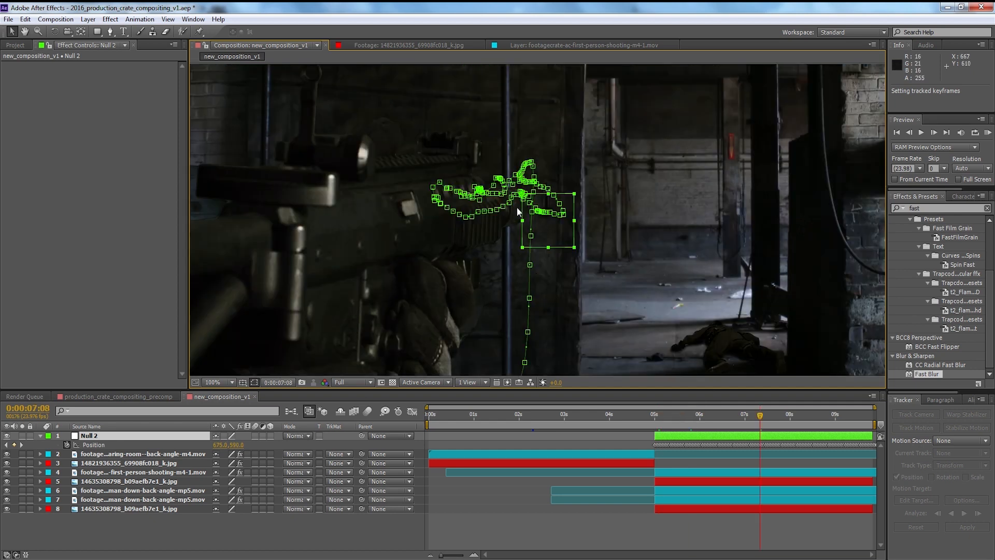
{"action": "left_click", "coordinate": [667, 434]}
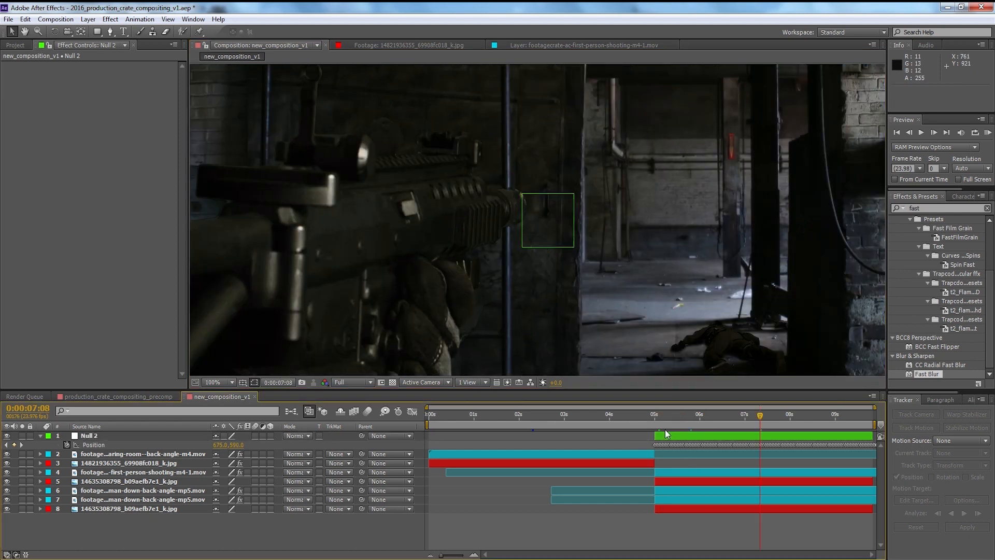
{"action": "left_click", "coordinate": [6, 435]}
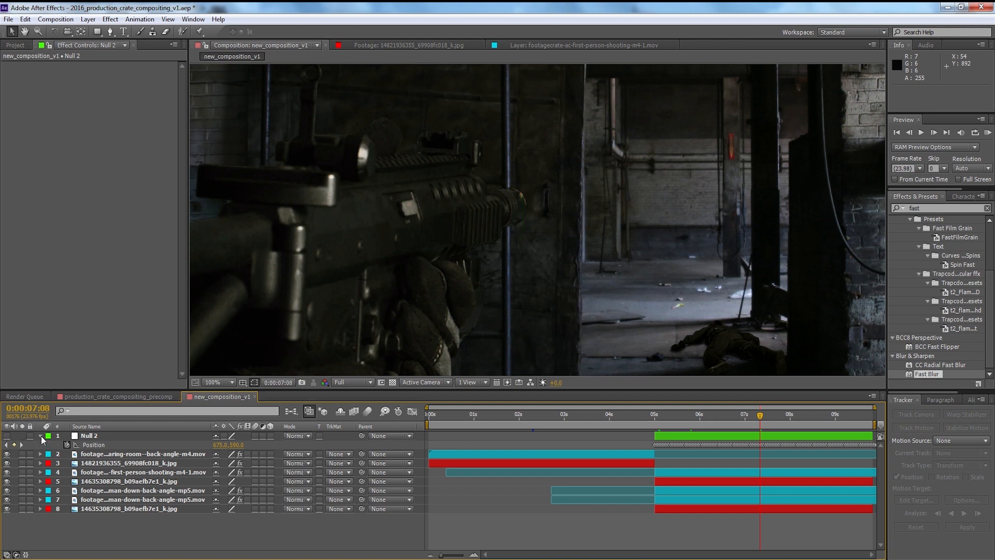
{"action": "left_click", "coordinate": [41, 436]}
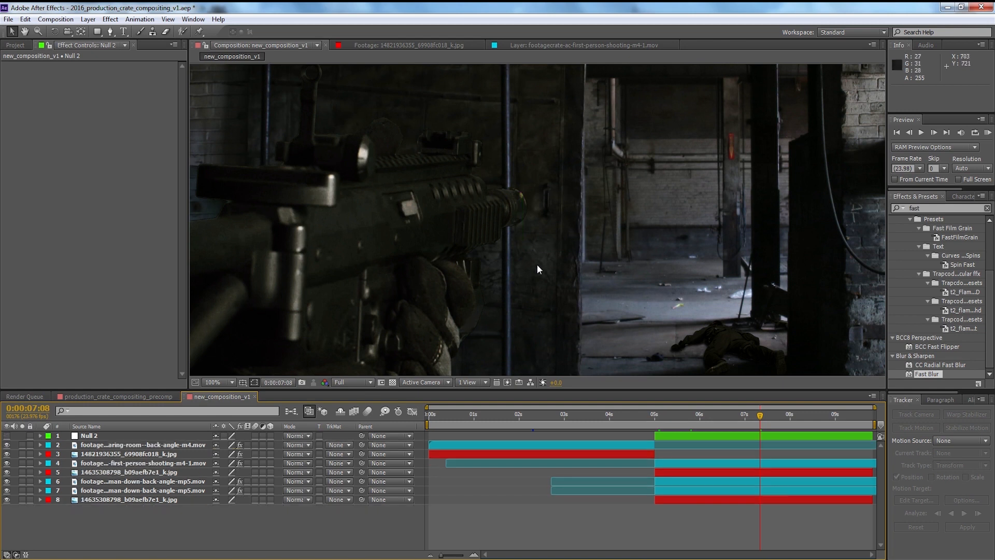
Step: Add the 5-point rotating barrel muzzle flash footage directly above the first-person shooting layer, starting at 0:00:05:00
{"action": "scroll", "coordinate": [559, 269], "scroll_direction": "down", "scroll_amount": 2}
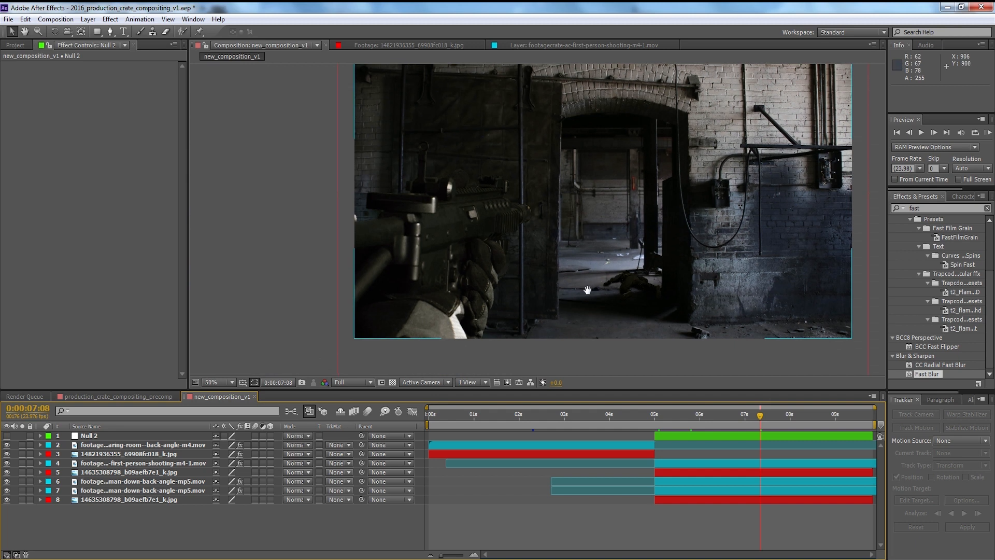
{"action": "left_click", "coordinate": [683, 437]}
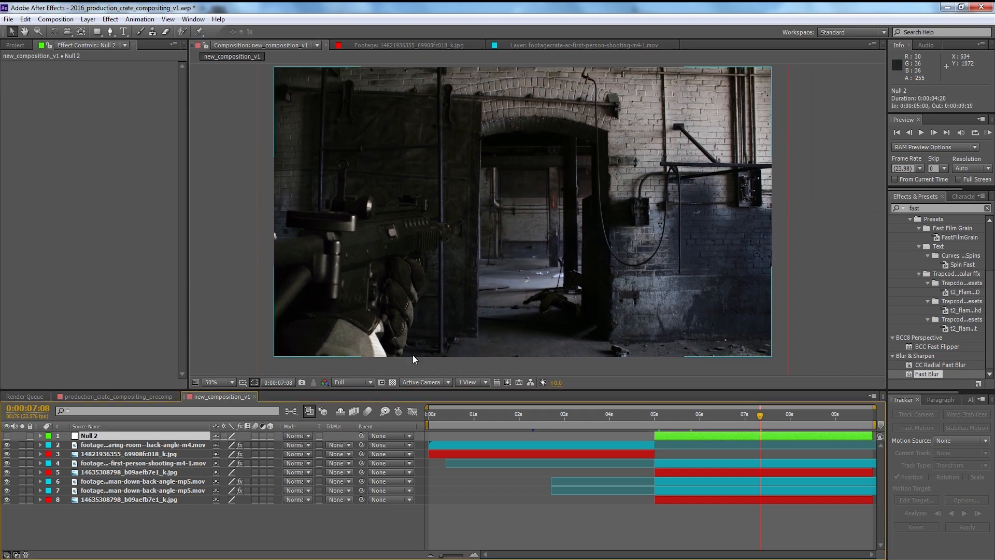
{"action": "left_click", "coordinate": [10, 46]}
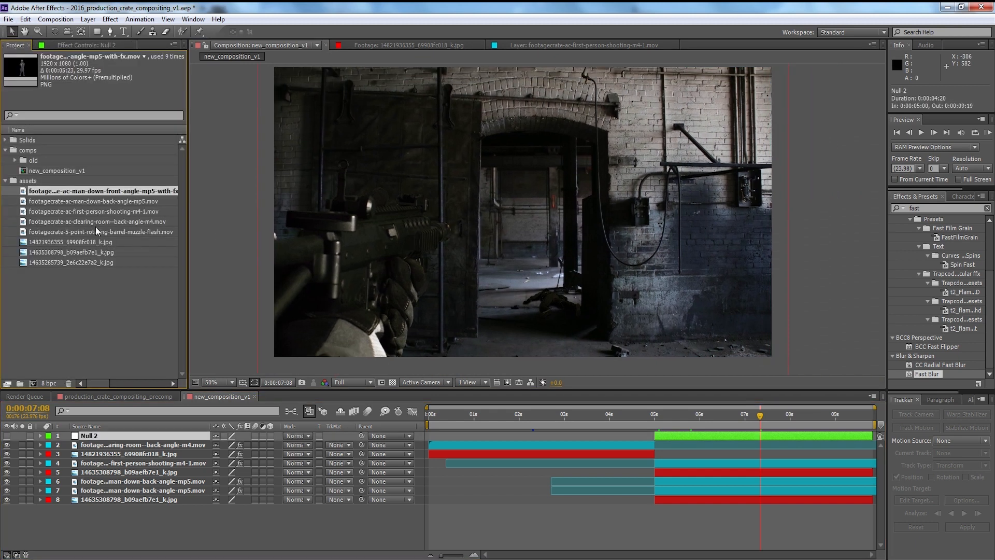
{"action": "left_click_drag", "start_coordinate": [24, 233], "coordinate": [590, 465]}
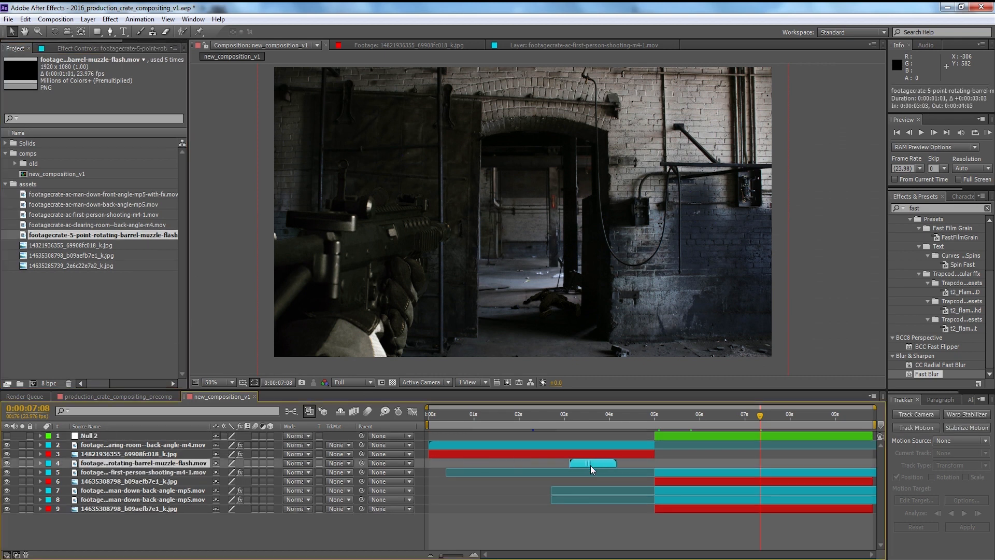
{"action": "left_click", "coordinate": [663, 419]}
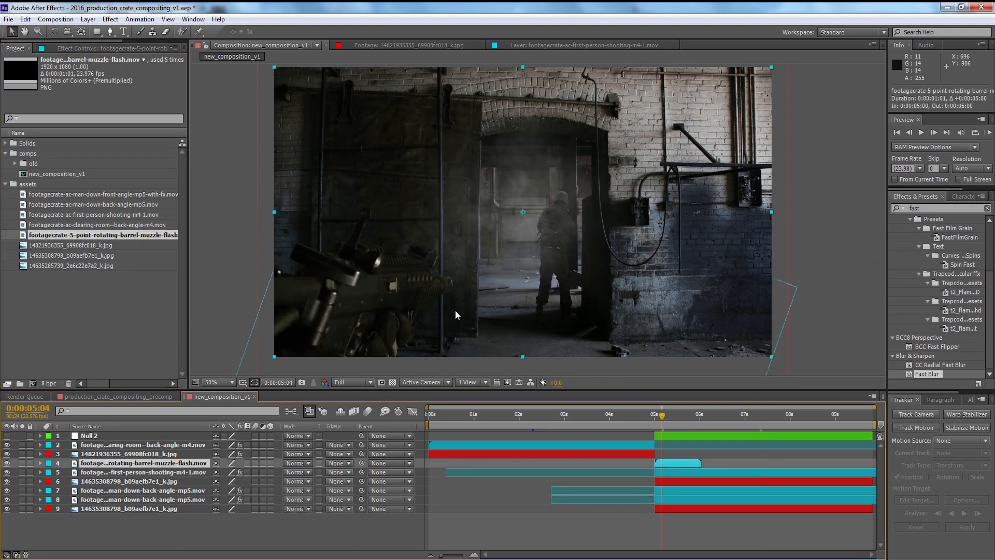
Step: Solo the first-person shooting and muzzle flash layers, and shift the flash to start at 0:00:05:18
{"action": "left_click", "coordinate": [23, 471]}
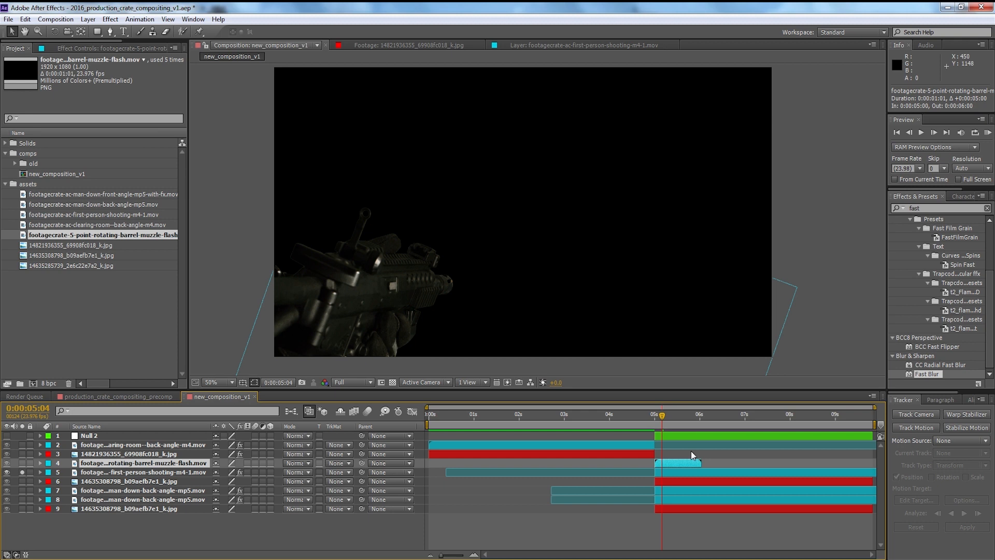
{"action": "key", "text": "space"}
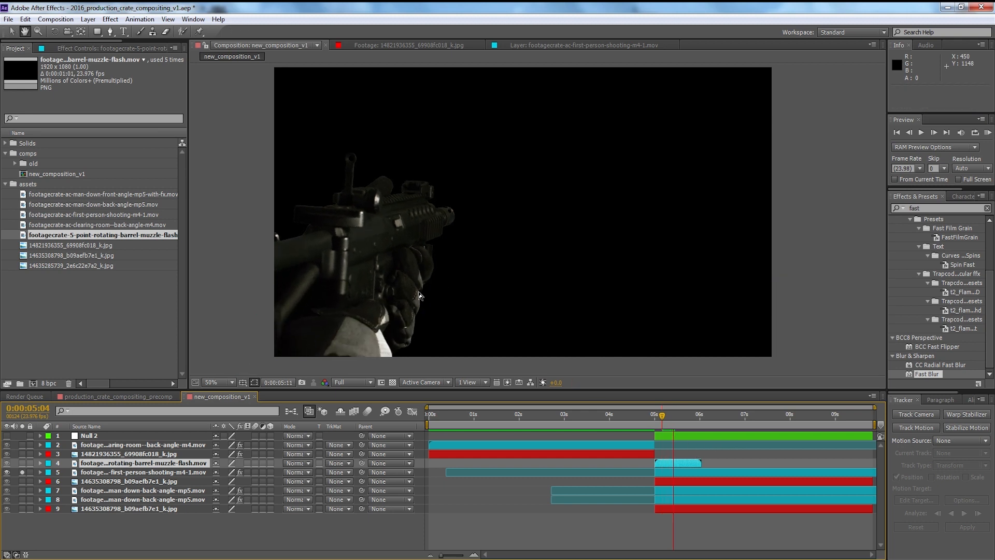
{"action": "left_click", "coordinate": [692, 415]}
{"action": "mouse_move", "coordinate": [673, 457]}
{"action": "left_mouse_down"}
{"action": "mouse_move", "coordinate": [661, 462]}
{"action": "mouse_move", "coordinate": [684, 462]}
{"action": "left_mouse_up"}
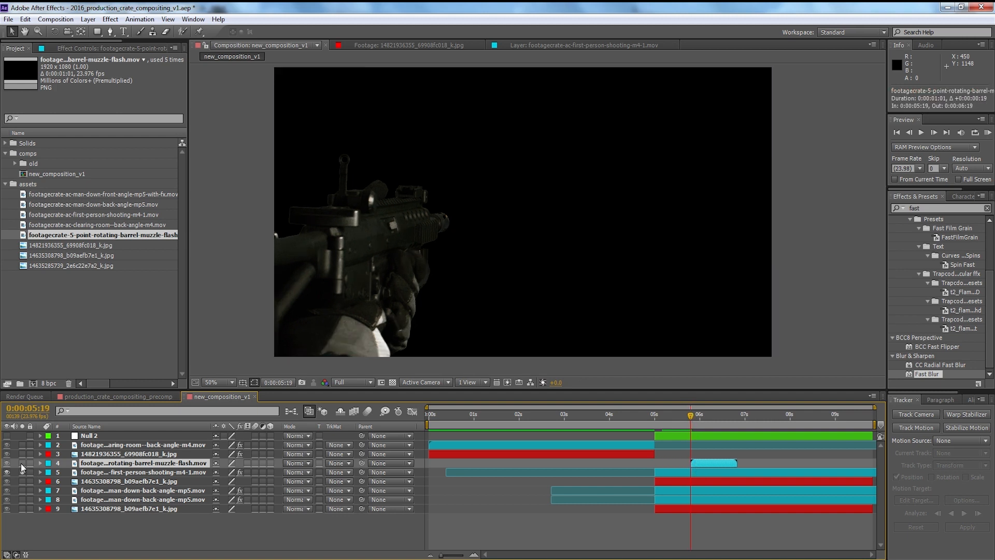
{"action": "left_click_drag", "start_coordinate": [22, 464], "coordinate": [21, 472]}
{"action": "left_click_drag", "start_coordinate": [709, 462], "coordinate": [707, 462]}
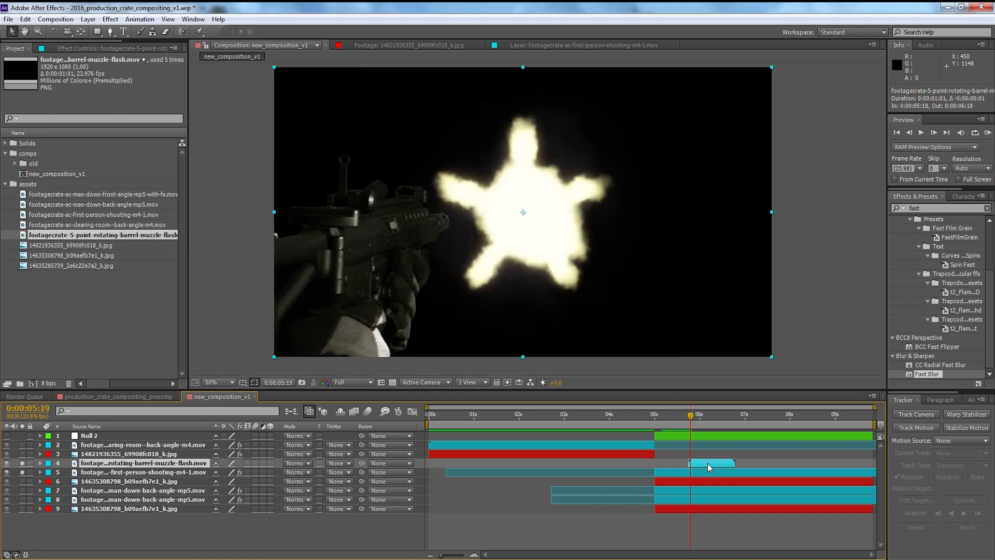
Step: Place the muzzle flash at the gun's muzzle beneath the first-person shooting layer and scale it down slightly
{"action": "left_click_drag", "start_coordinate": [545, 255], "coordinate": [463, 260]}
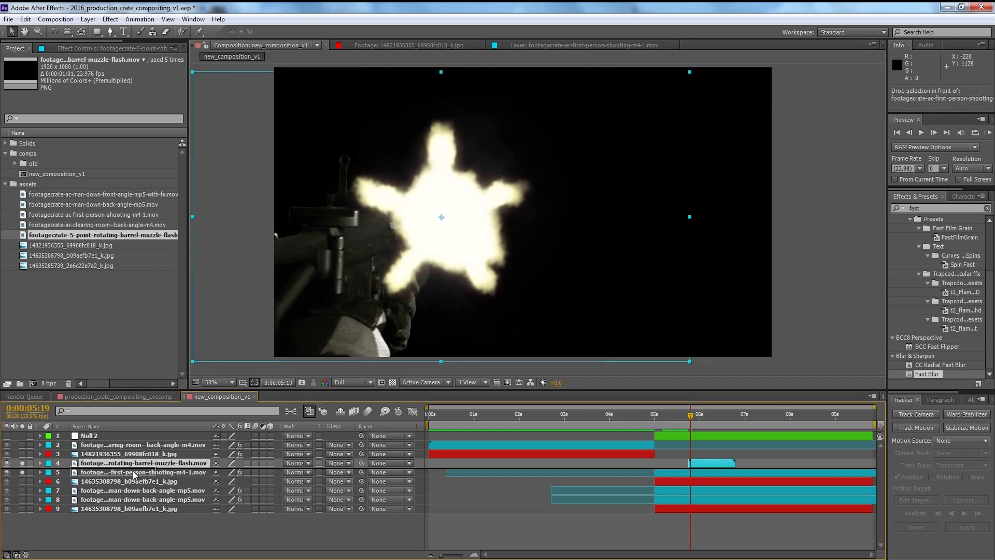
{"action": "left_click_drag", "start_coordinate": [133, 465], "coordinate": [133, 476]}
{"action": "left_click_drag", "start_coordinate": [471, 251], "coordinate": [478, 249]}
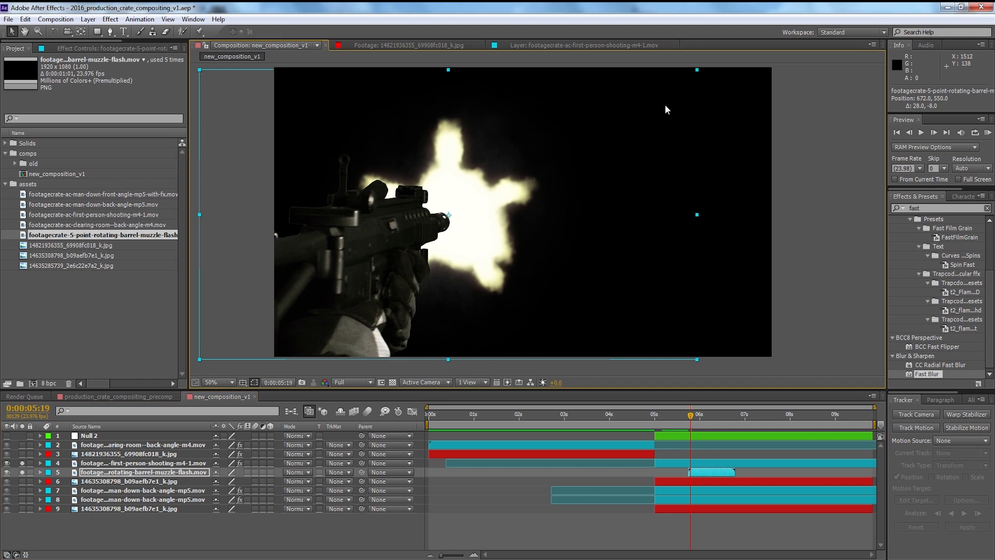
{"action": "left_click_drag", "start_coordinate": [696, 73], "coordinate": [684, 80]}
Step: Parent the muzzle flash layer to Null 2 and, after previewing the motion, turn off the soloing
{"action": "left_click_drag", "start_coordinate": [362, 472], "coordinate": [162, 437]}
{"action": "key", "text": "space"}
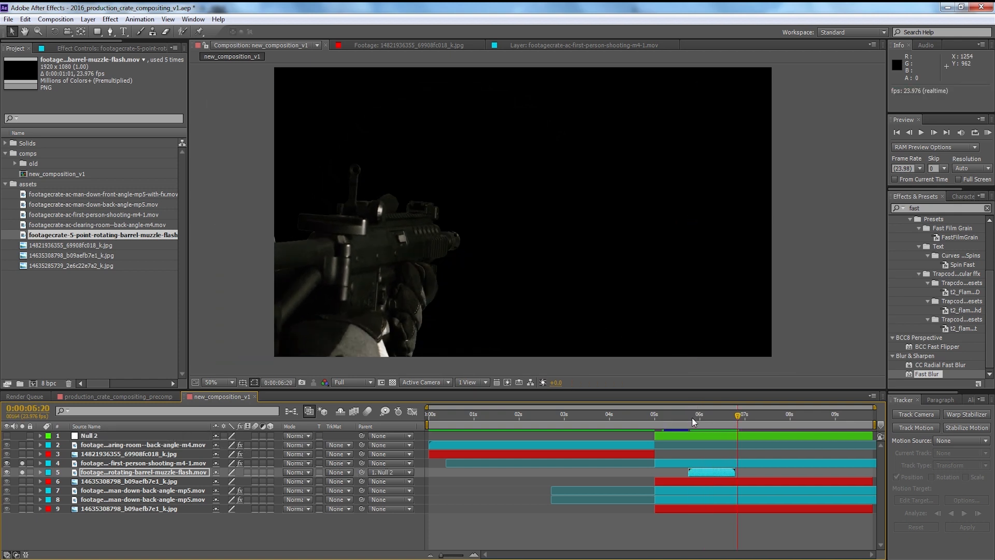
{"action": "key", "text": "space"}
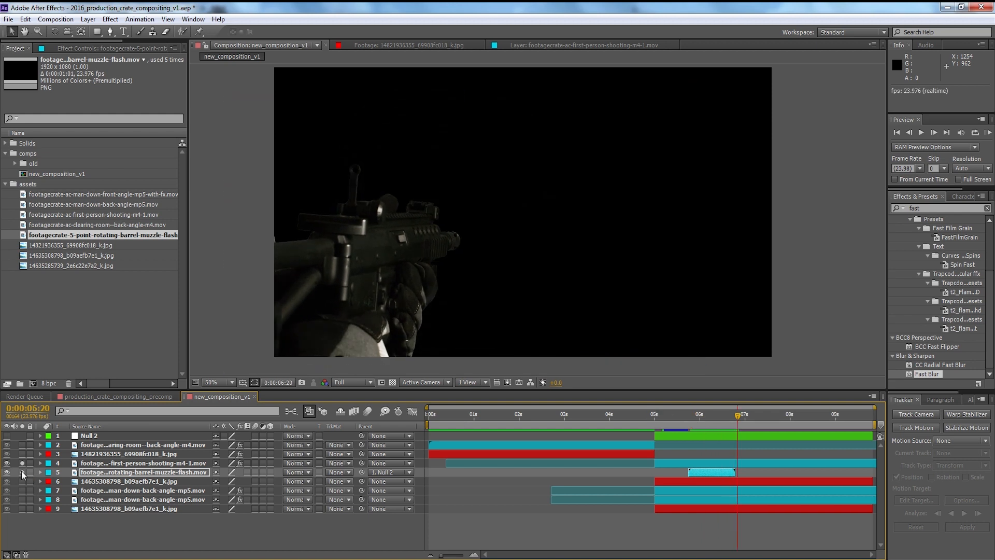
{"action": "left_click", "coordinate": [22, 471]}
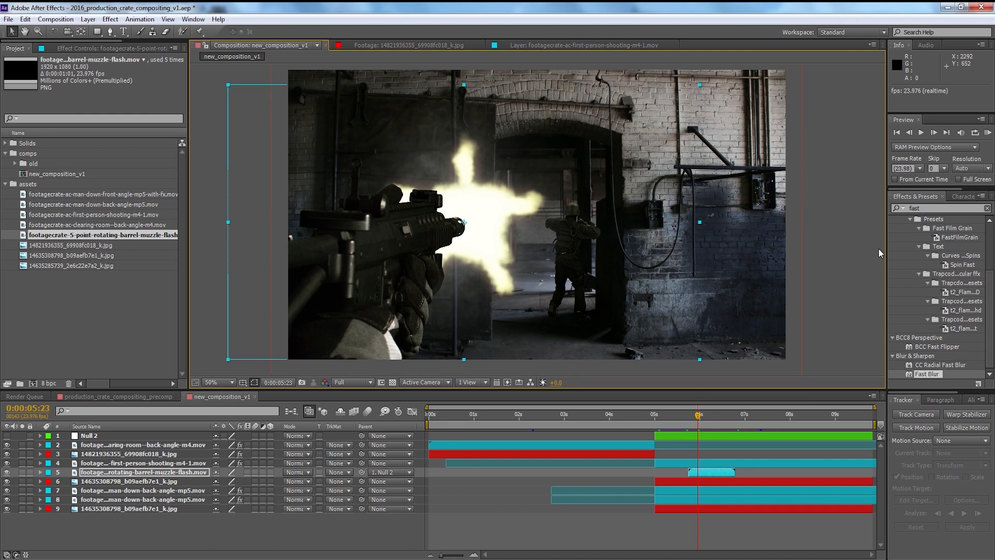
Step: Apply Hue/Saturation to the muzzle flash layer and set the Master Hue to -16°
{"action": "left_click", "coordinate": [931, 210]}
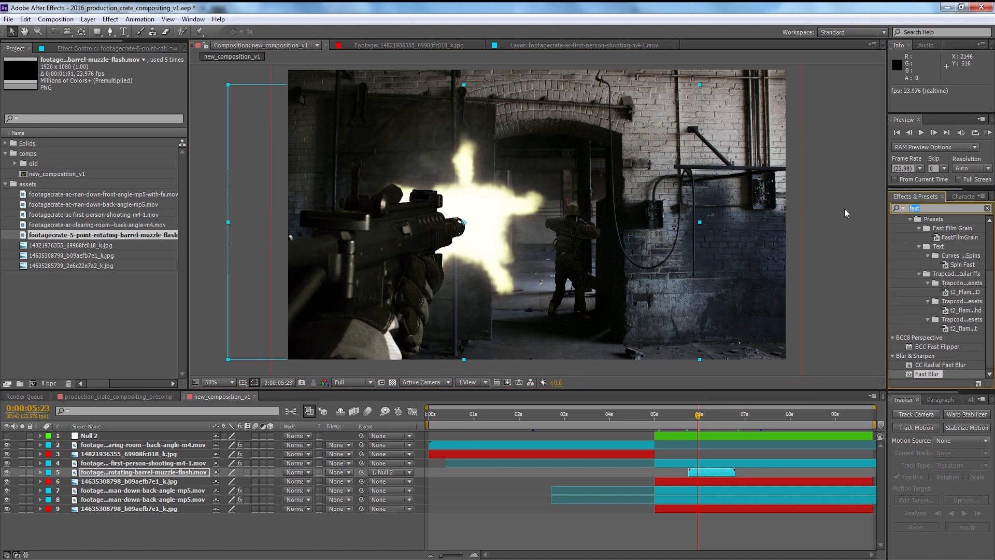
{"action": "type", "text": "hue"}
{"action": "left_click_drag", "start_coordinate": [934, 301], "coordinate": [715, 471]}
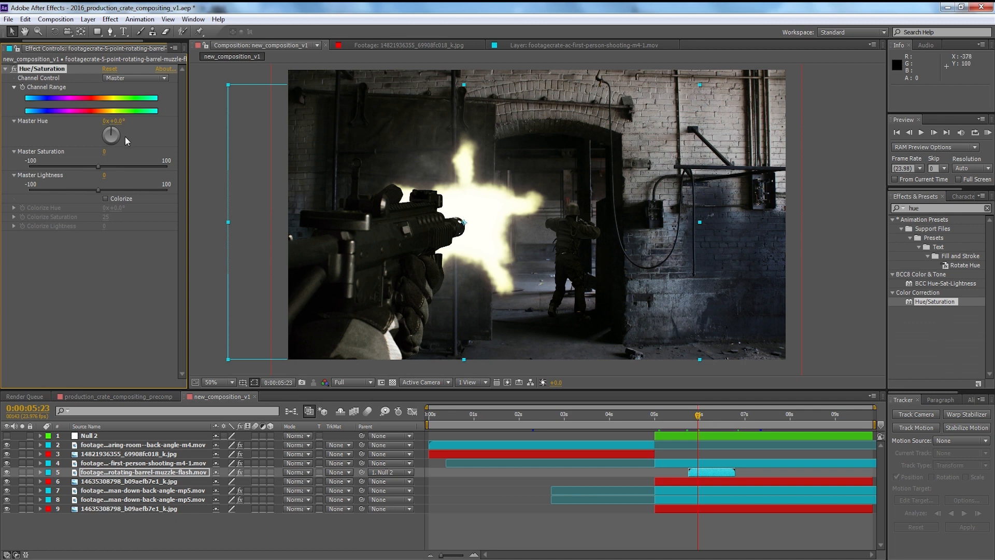
{"action": "left_click_drag", "start_coordinate": [112, 134], "coordinate": [108, 126]}
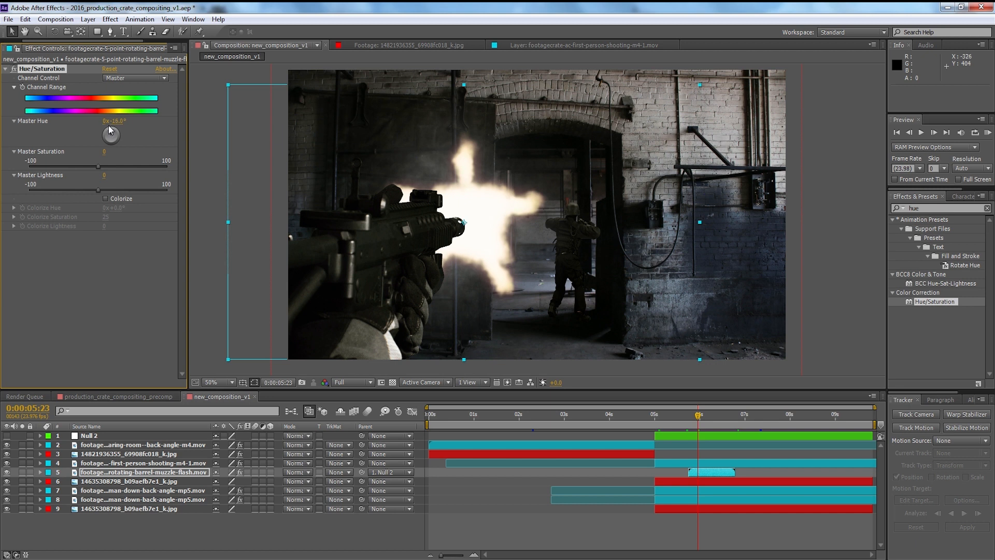
Step: Start a new solid layer and set its color to the light yellow FFEA87
{"action": "left_click", "coordinate": [89, 19]}
{"action": "mouse_move", "coordinate": [94, 34]}
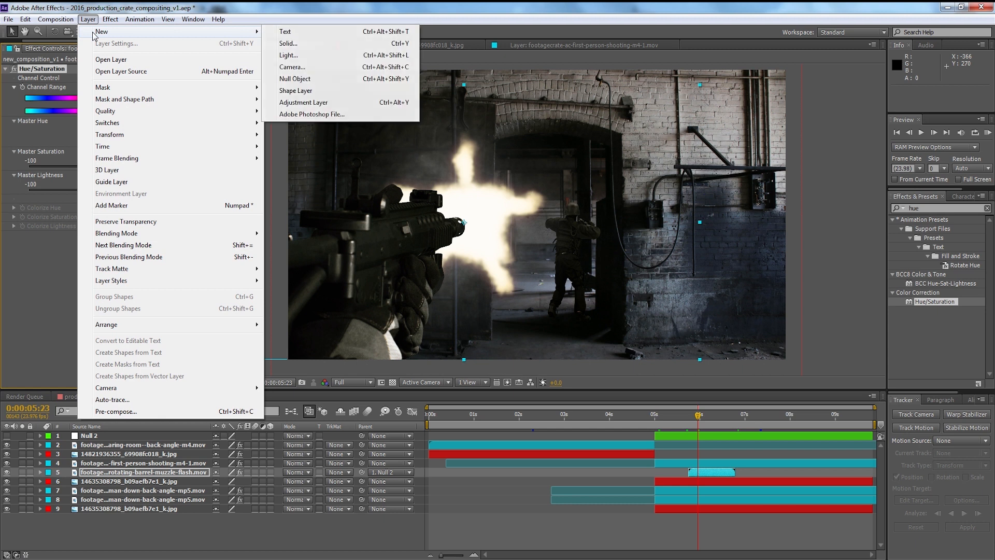
{"action": "left_click", "coordinate": [288, 44]}
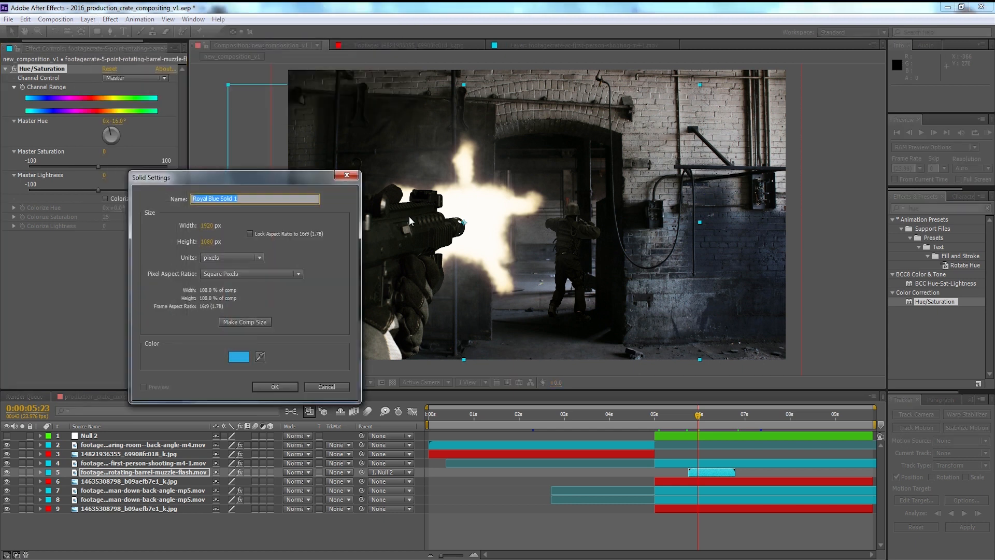
{"action": "left_click", "coordinate": [260, 357]}
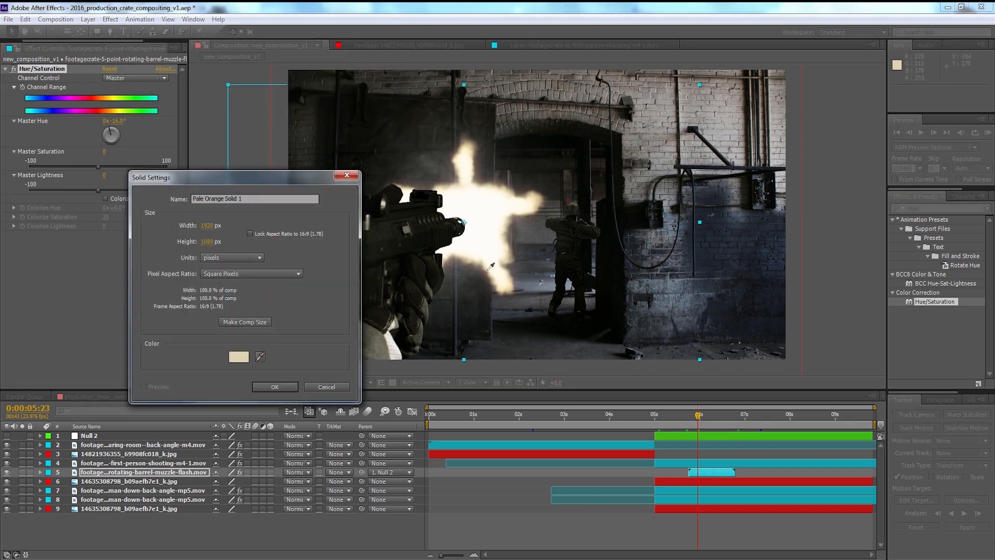
{"action": "left_click", "coordinate": [238, 356]}
{"action": "left_click_drag", "start_coordinate": [49, 317], "coordinate": [46, 295]}
{"action": "left_click_drag", "start_coordinate": [179, 241], "coordinate": [173, 224]}
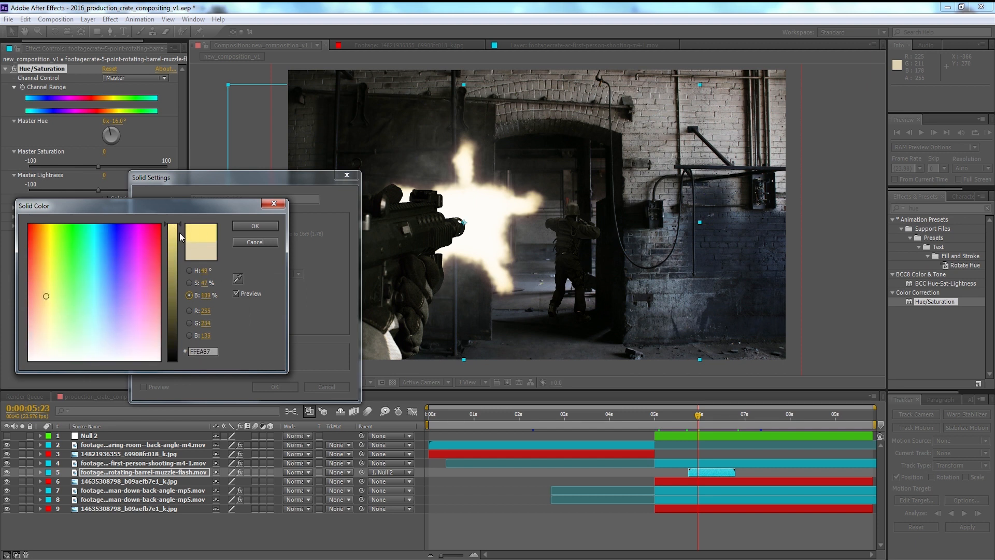
{"action": "left_click", "coordinate": [255, 226]}
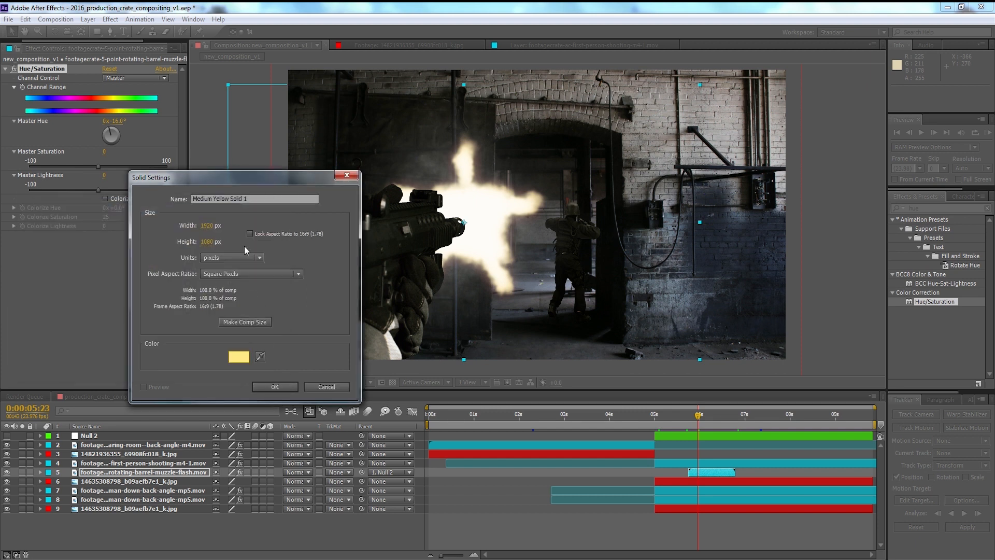
Step: Name the new solid "flash" and create it
{"action": "left_click", "coordinate": [261, 198]}
{"action": "type", "text": "flash"}
{"action": "key", "text": "Return"}
Step: Shift the flash solid to start at 0:00:05:00 and place it directly beneath the muzzle flash layer
{"action": "left_click_drag", "start_coordinate": [140, 437], "coordinate": [142, 465]}
{"action": "left_click_drag", "start_coordinate": [431, 463], "coordinate": [654, 463]}
{"action": "left_click_drag", "start_coordinate": [185, 463], "coordinate": [185, 481]}
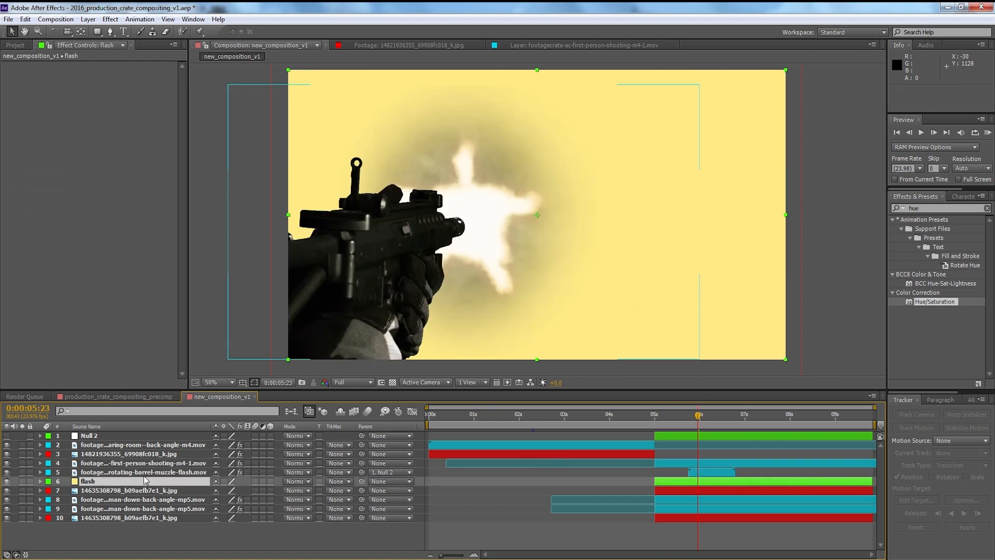
Step: Set the blending mode of both the muzzle flash layer and the flash solid to Add
{"action": "left_click", "coordinate": [152, 472], "text": "ctrl"}
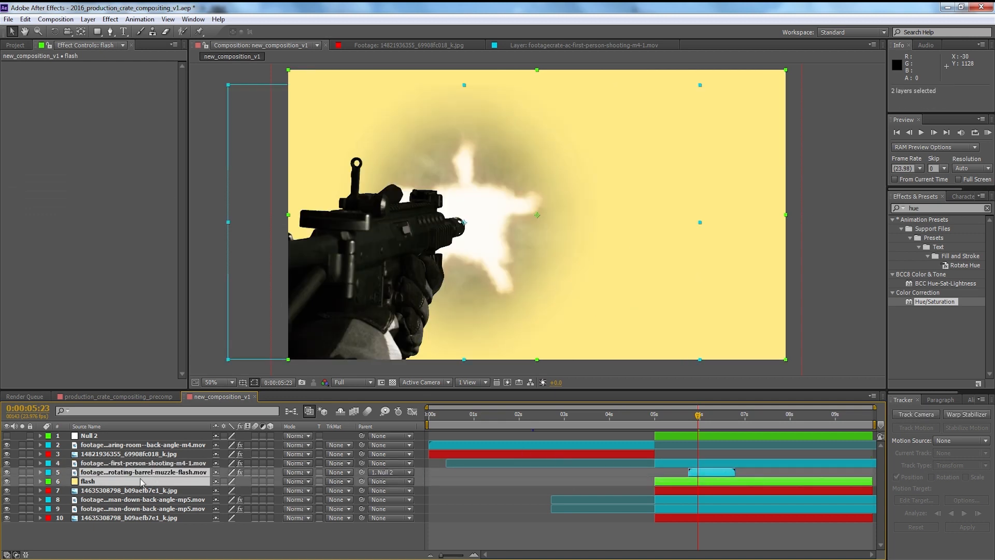
{"action": "left_click", "coordinate": [300, 481]}
{"action": "left_click", "coordinate": [334, 138]}
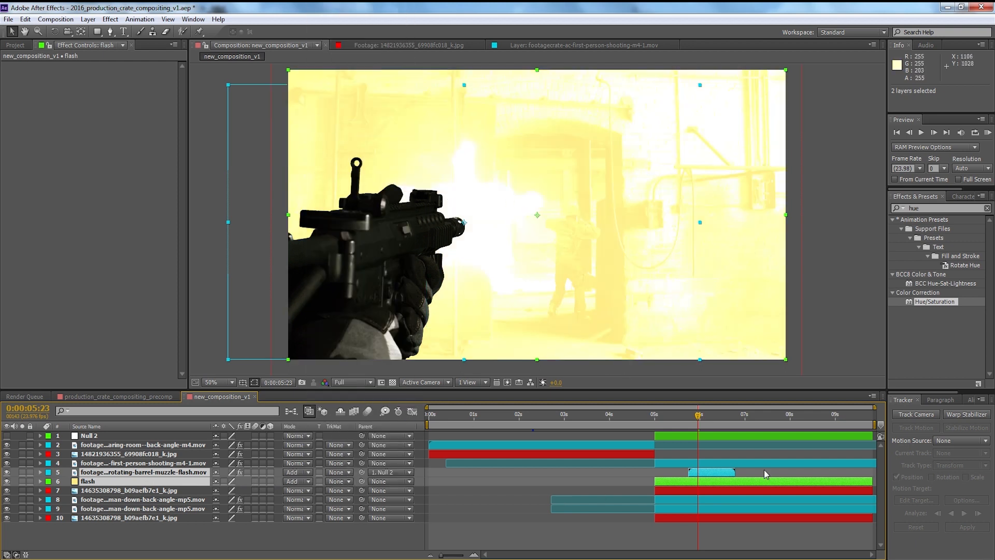
Step: Reveal the flash solid's opacity and set it to 2%
{"action": "left_click", "coordinate": [699, 482]}
{"action": "key", "text": "t"}
{"action": "left_click_drag", "start_coordinate": [225, 491], "coordinate": [172, 491]}
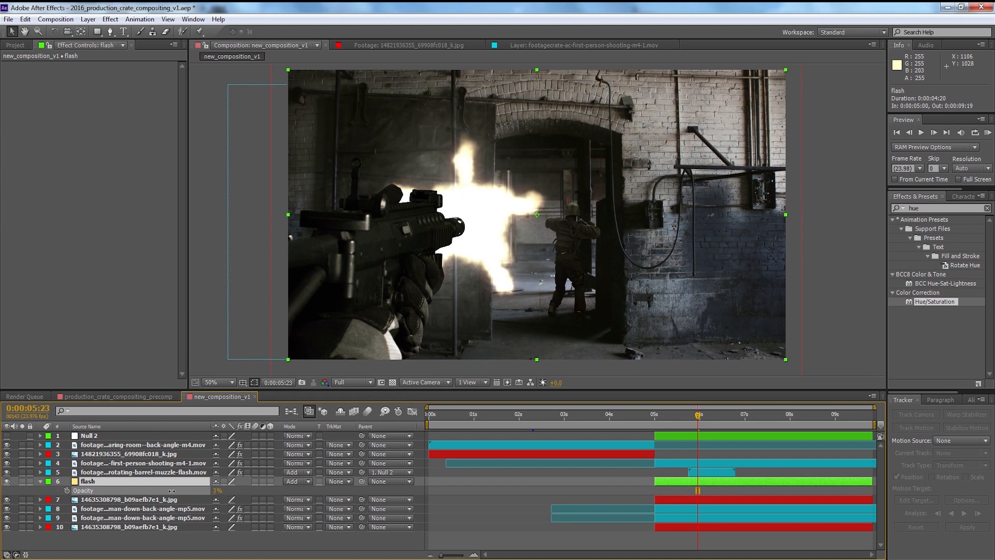
{"action": "left_click_drag", "start_coordinate": [172, 491], "coordinate": [168, 491]}
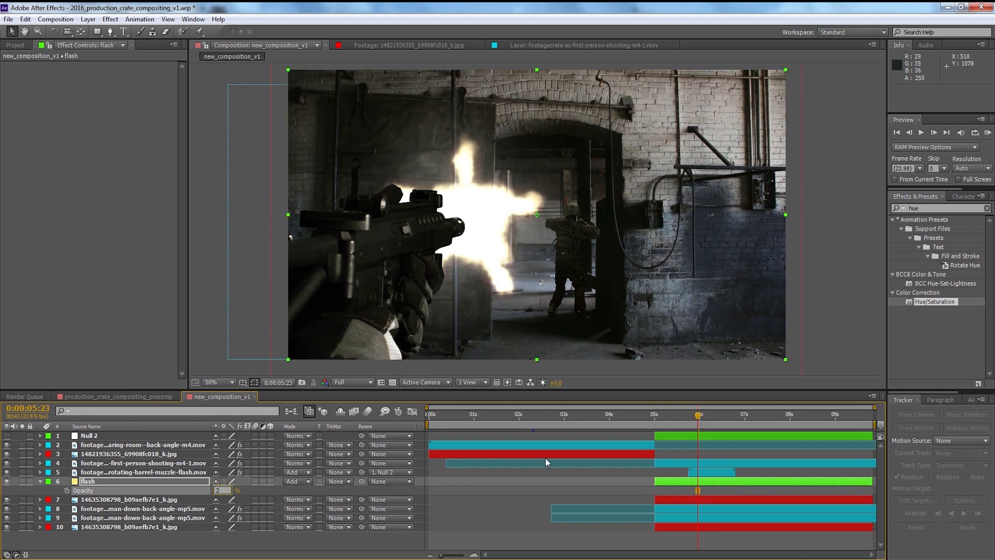
{"action": "left_click", "coordinate": [6, 482]}
{"action": "key", "text": "Return"}
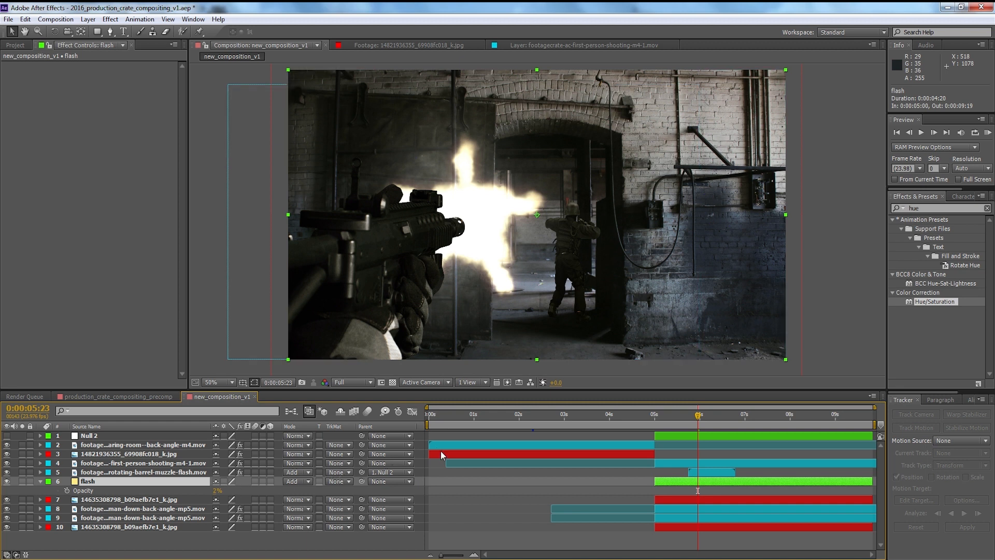
Step: Start keyframing the flash opacity at 0:00:05:23 and add a 2% keyframe at 0:00:05:21
{"action": "left_click", "coordinate": [67, 490]}
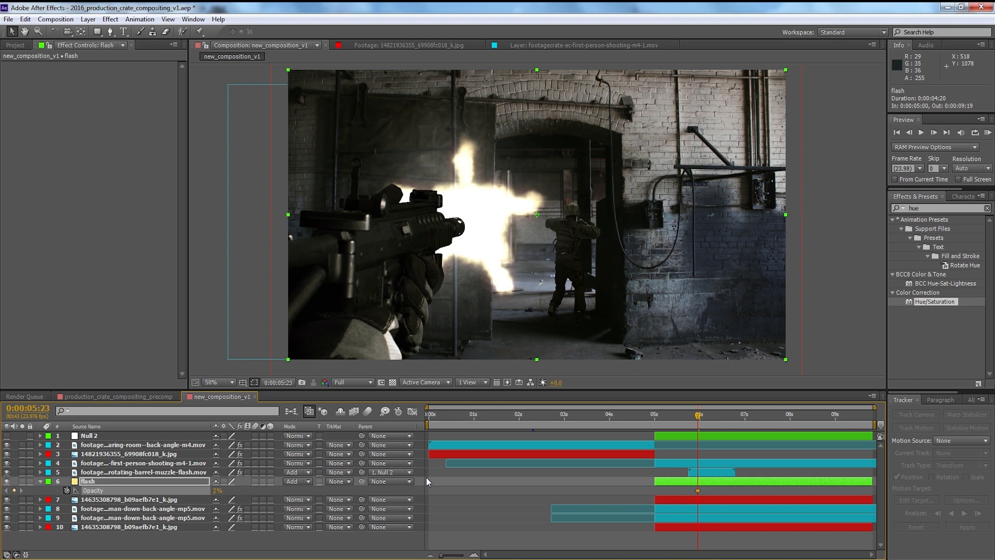
{"action": "key", "text": "Page_Up"}
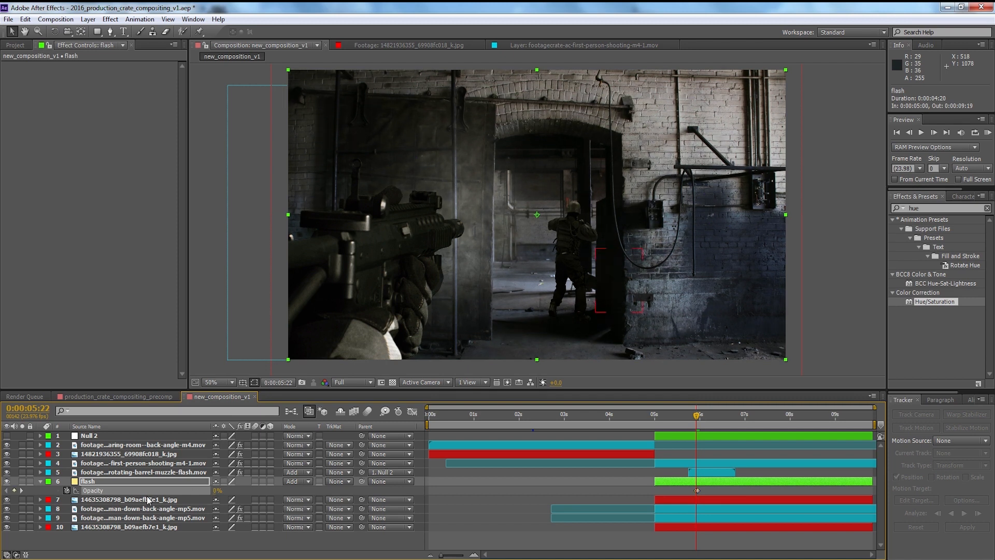
{"action": "key", "text": "Page_Up"}
{"action": "left_click", "coordinate": [215, 490]}
{"action": "type", "text": "2"}
{"action": "key", "text": "Return"}
{"action": "key", "text": "Page_Up"}
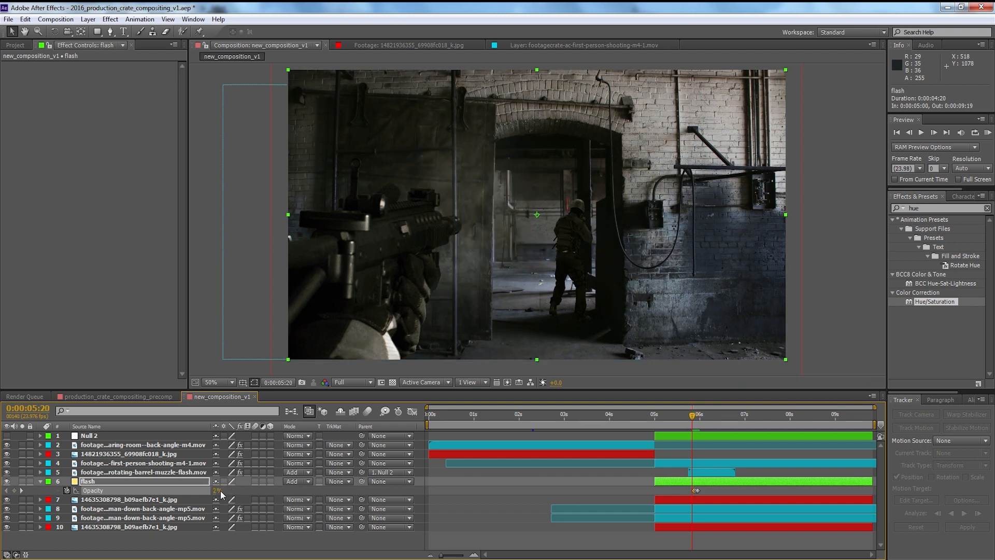
Step: Keyframe the flash opacity at 3% on 0:00:05:19 and at 0% on 0:00:05:18
{"action": "key", "text": "Page_Up"}
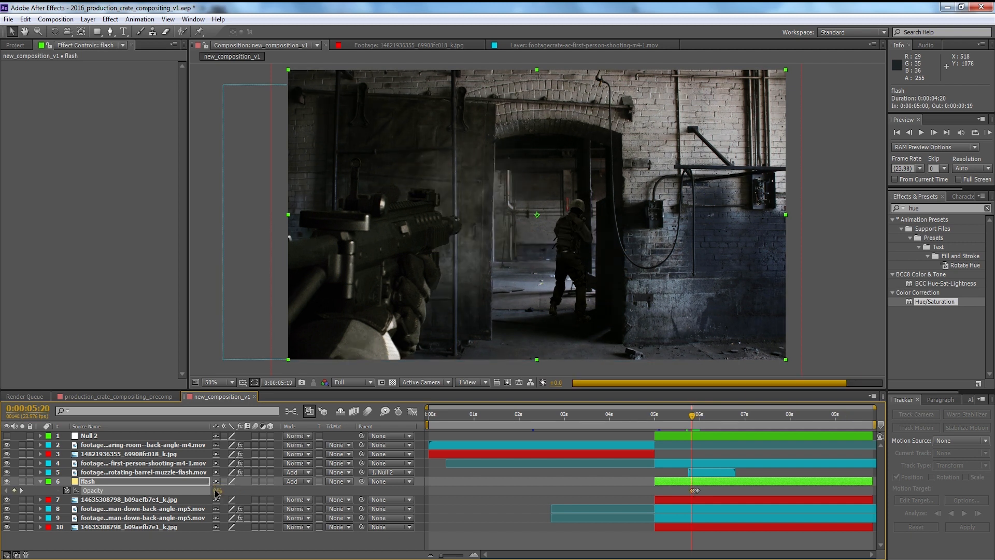
{"action": "left_click", "coordinate": [217, 491]}
{"action": "type", "text": "3"}
{"action": "key", "text": "Return"}
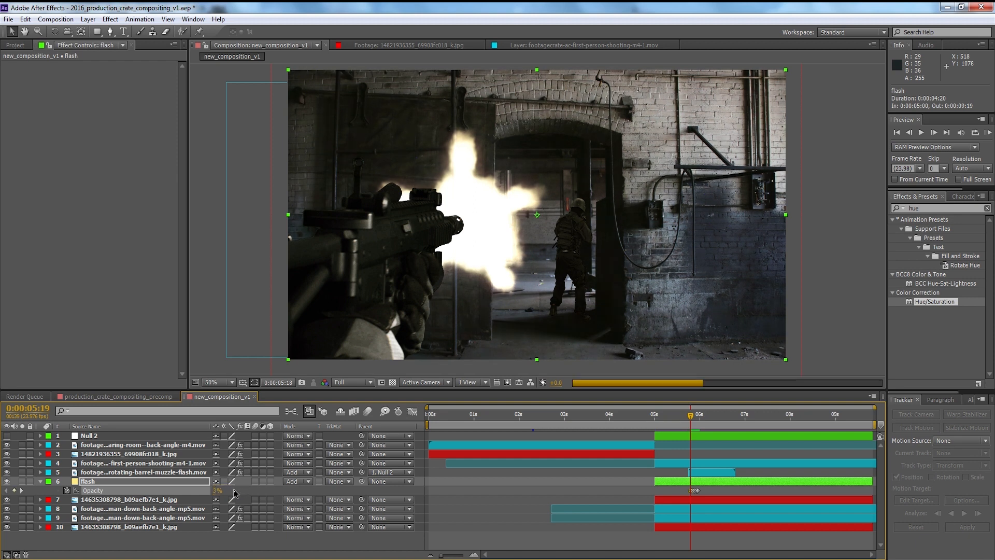
{"action": "key", "text": "Page_Up"}
{"action": "left_click", "coordinate": [217, 490]}
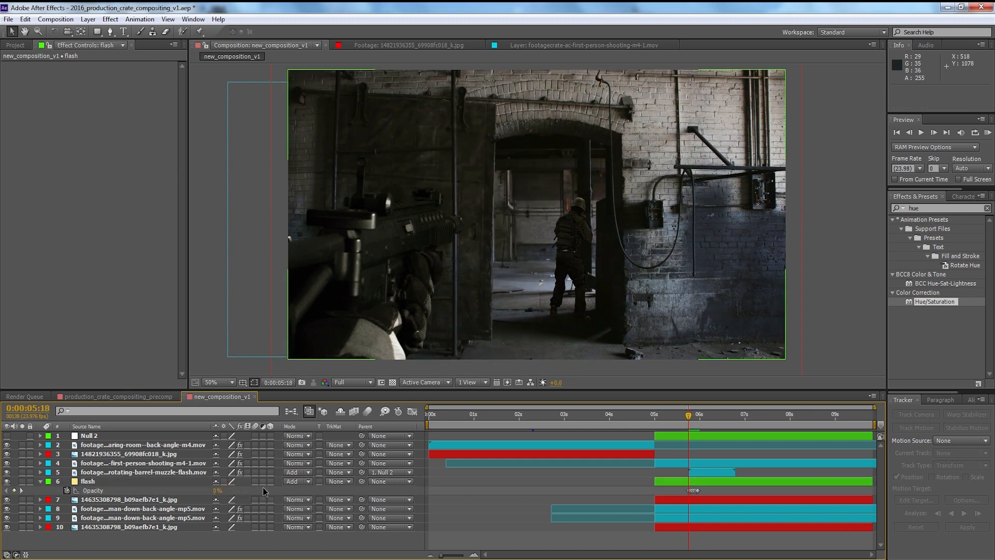
Step: Keyframe the flash opacity at 0% on 0:00:06:00, just after the muzzle flash frame
{"action": "left_click_drag", "start_coordinate": [692, 419], "coordinate": [698, 421]}
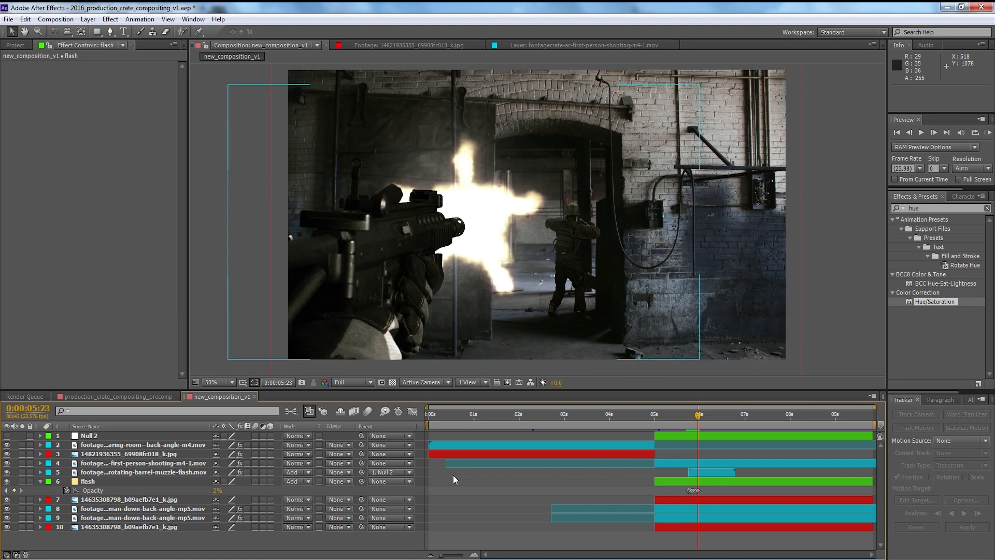
{"action": "key", "text": "Page_Down"}
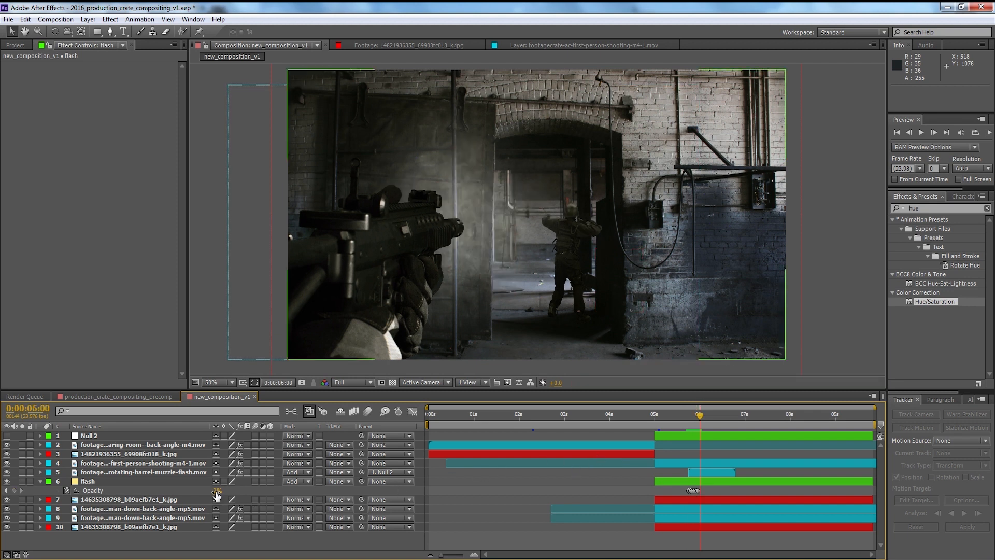
{"action": "left_click", "coordinate": [217, 491]}
{"action": "type", "text": "0"}
{"action": "key", "text": "Return"}
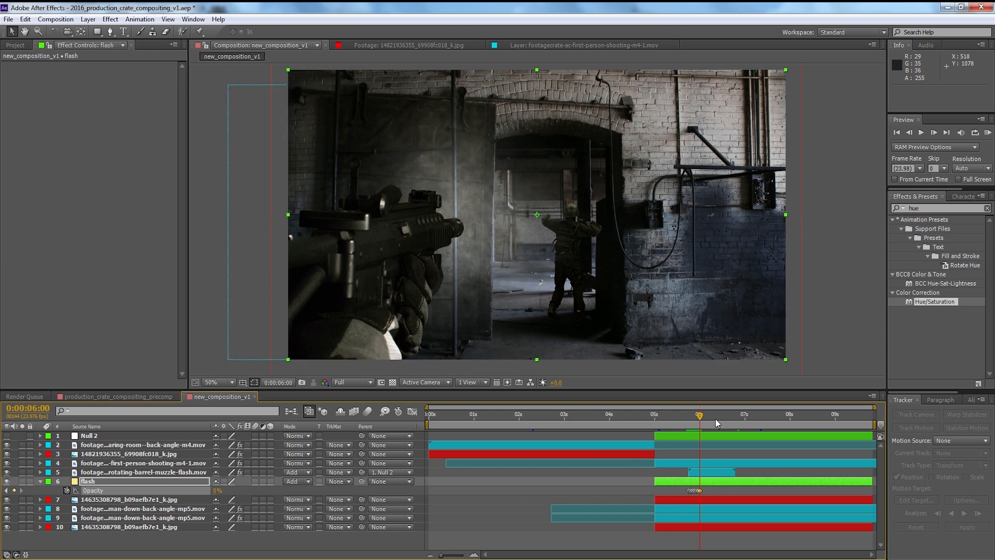
Step: Step through the following frames and paste flickering opacity keyframes on the flash solid up to 0:00:06:04
{"action": "key", "text": "Page_Down"}
{"action": "key", "text": "Page_Down"}
{"action": "key", "text": "Page_Down"}
{"action": "key", "text": "Page_Down"}
{"action": "key", "text": "Page_Down"}
{"action": "key", "text": "Page_Down"}
{"action": "key", "text": "Page_Down"}
{"action": "key", "text": "Page_Down"}
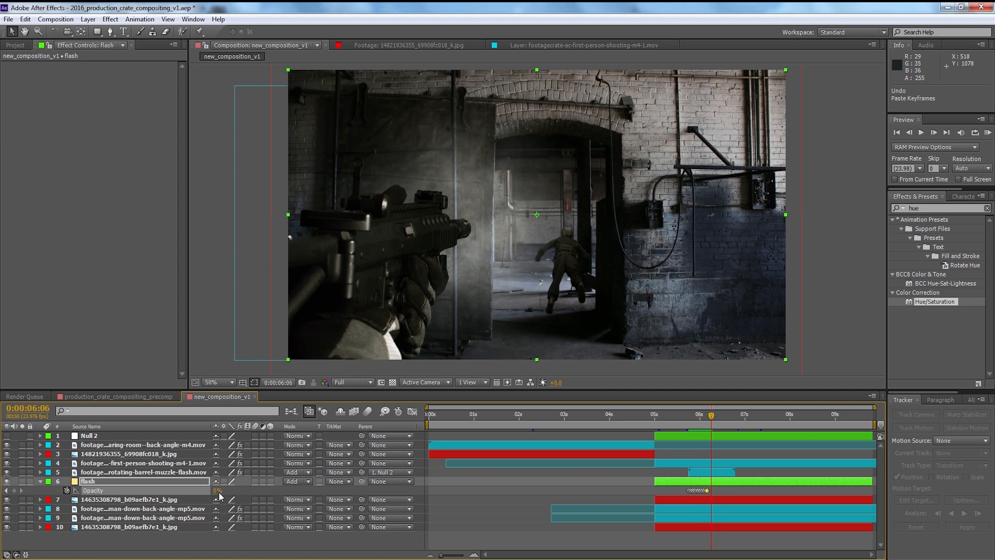
{"action": "key", "text": "ctrl+v"}
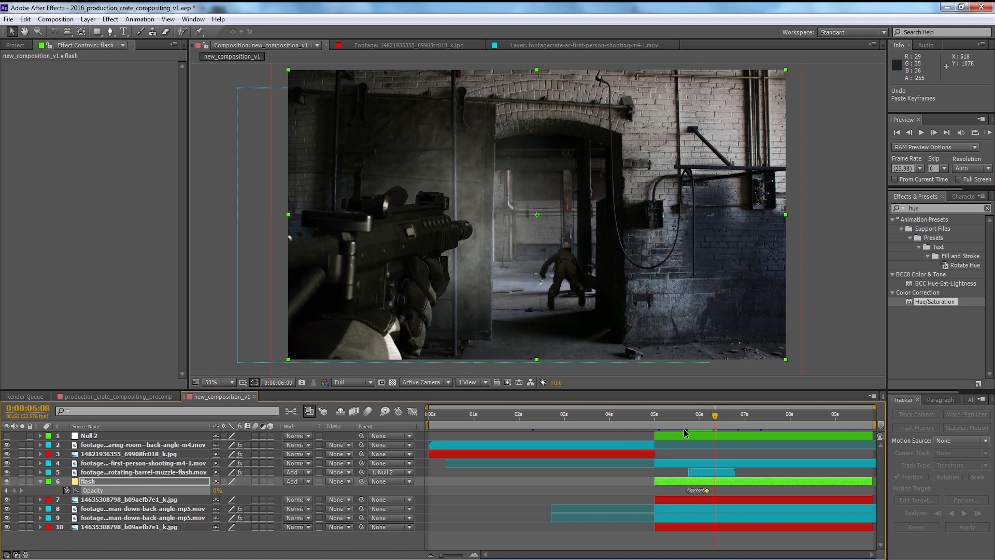
Step: Trim the flash solid's start to 0:00:05:16, then split it at 0:00:06:13 and delete the trailing part
{"action": "left_click", "coordinate": [693, 417]}
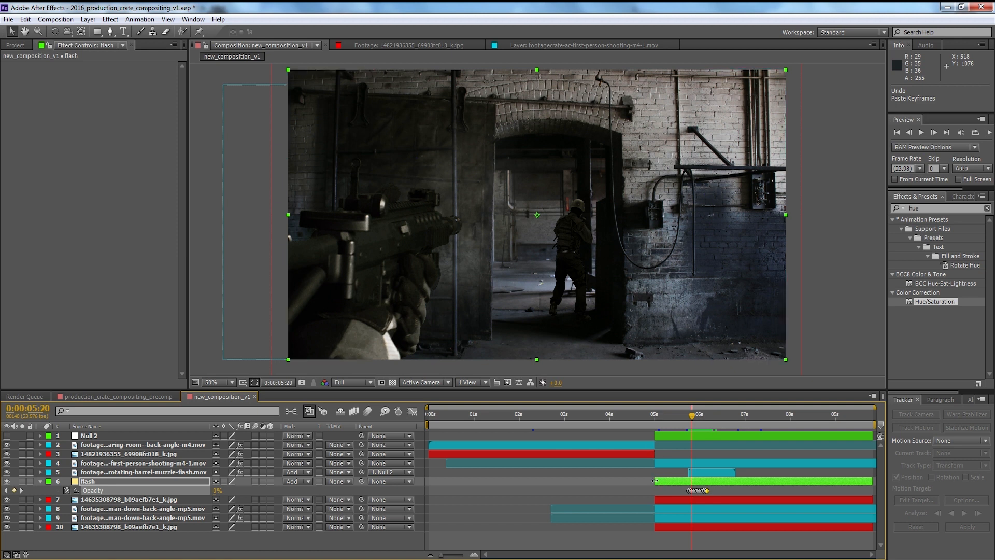
{"action": "left_click_drag", "start_coordinate": [655, 480], "coordinate": [674, 481]}
{"action": "left_click", "coordinate": [714, 480]}
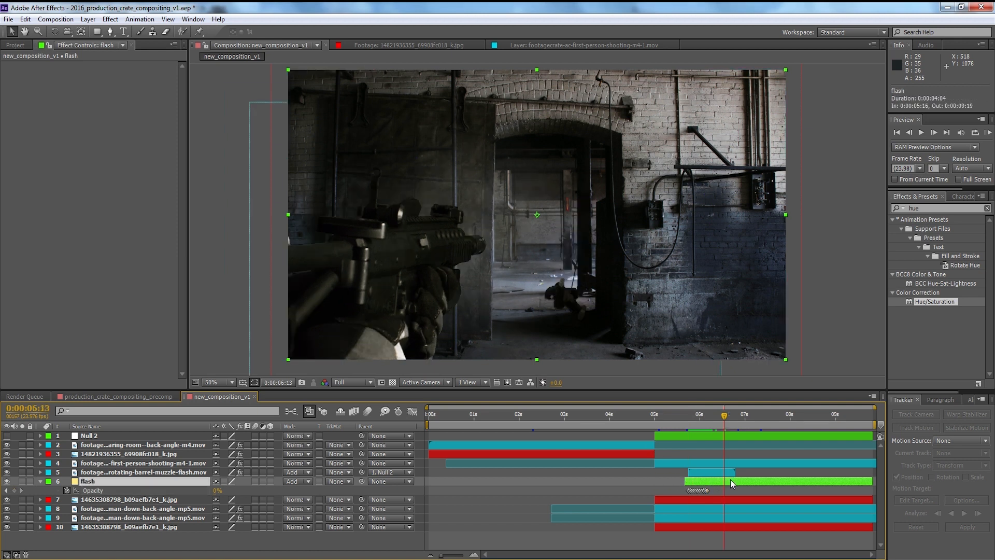
{"action": "left_click", "coordinate": [25, 19]}
{"action": "left_click", "coordinate": [42, 145]}
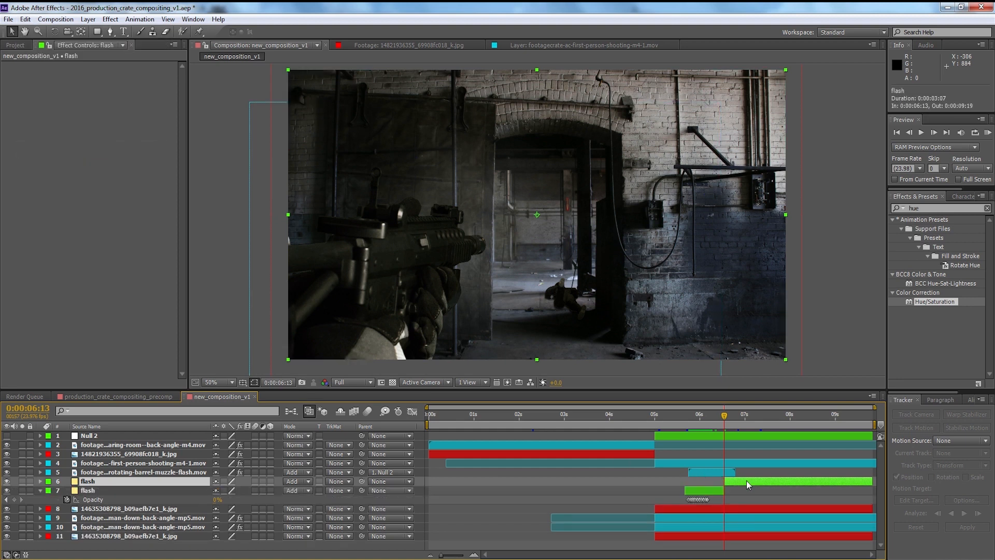
{"action": "key", "text": "Delete"}
Step: Trim the flash solid's start to 0:00:05:18, matching the muzzle flash layer, and collapse its opacity property
{"action": "left_click", "coordinate": [711, 483]}
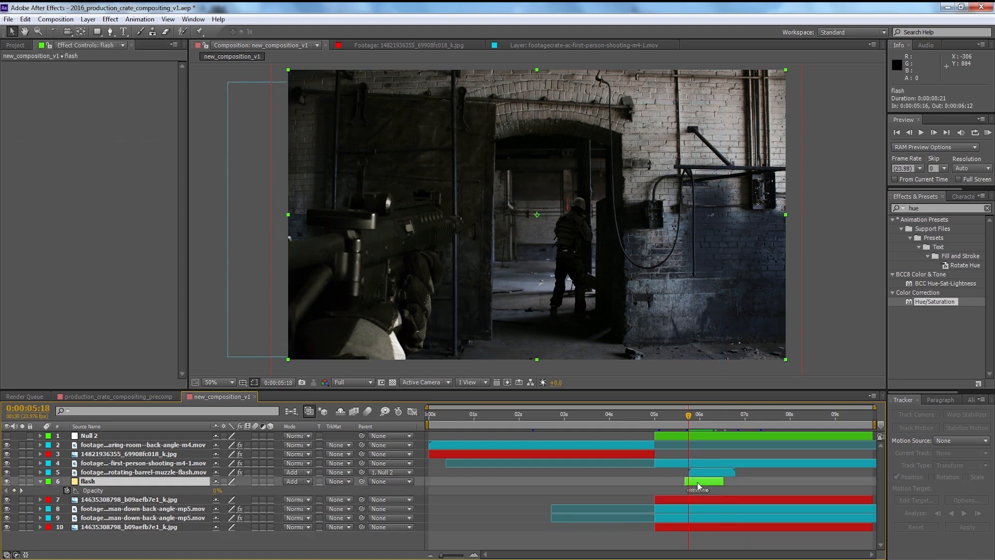
{"action": "key", "text": "equal"}
{"action": "key", "text": "equal"}
{"action": "key", "text": "equal"}
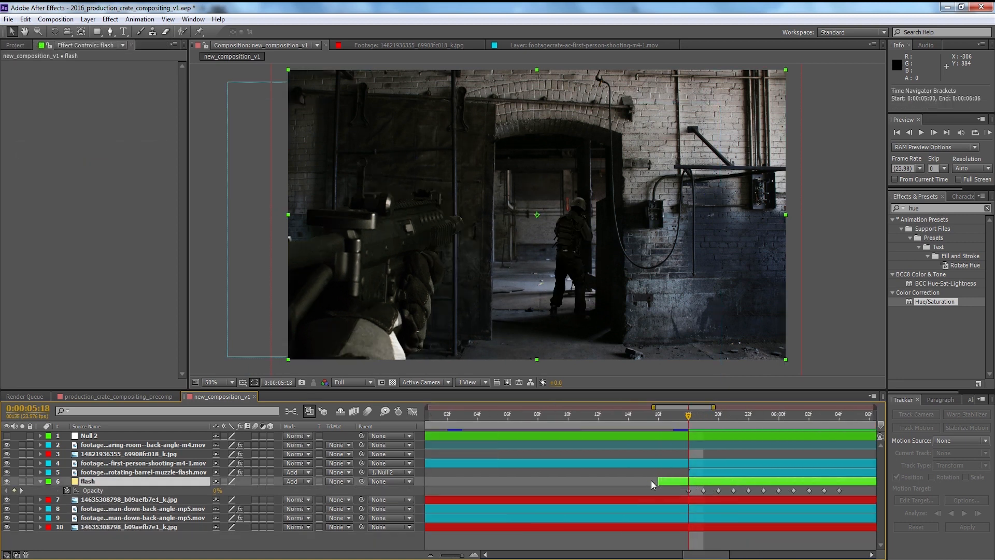
{"action": "left_click_drag", "start_coordinate": [658, 481], "coordinate": [684, 481]}
{"action": "key", "text": "minus"}
{"action": "key", "text": "minus"}
{"action": "key", "text": "minus"}
{"action": "left_click", "coordinate": [701, 471]}
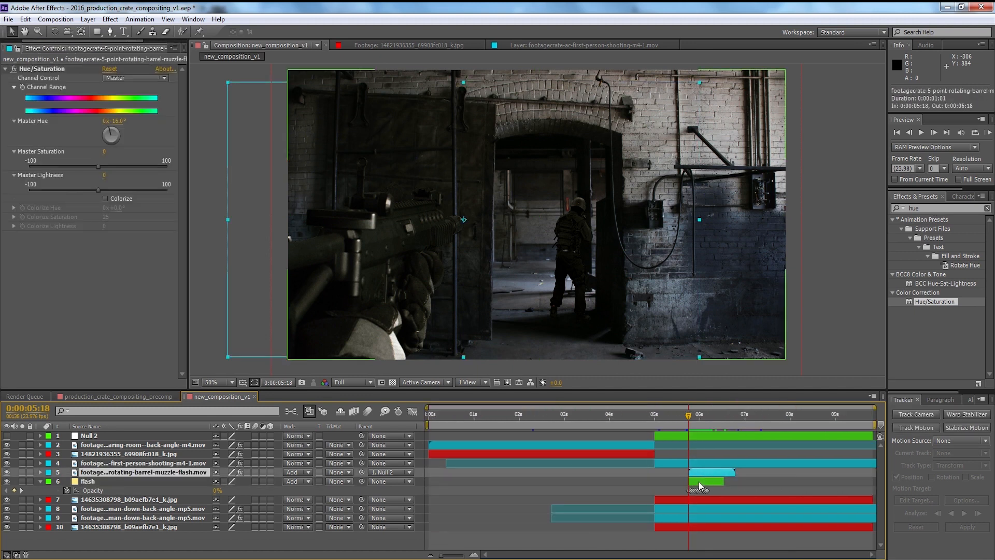
{"action": "left_click", "coordinate": [698, 481]}
{"action": "key", "text": "t"}
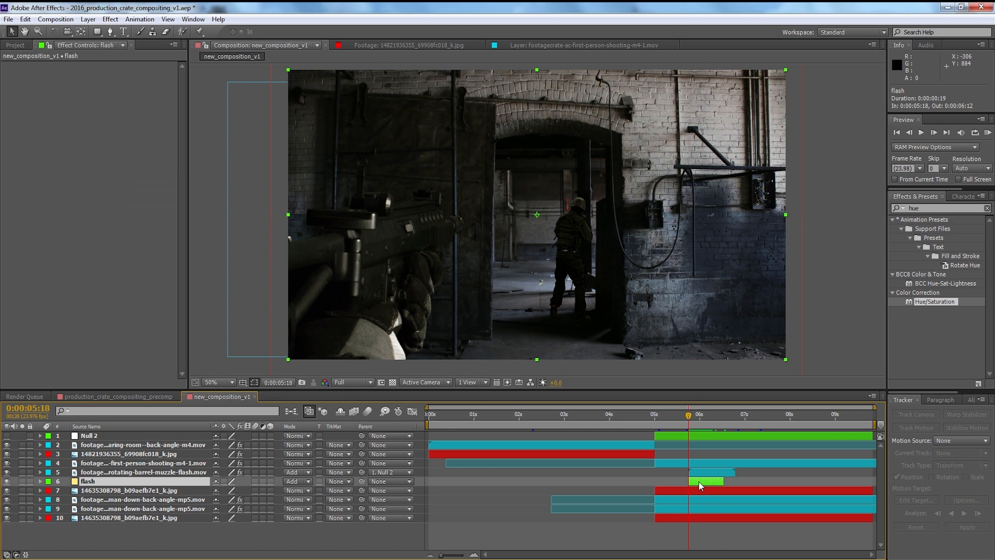
Step: Play back the shot from 0:00:05:18 to check the muzzle flash and the light flicker together
{"action": "key", "text": "space"}
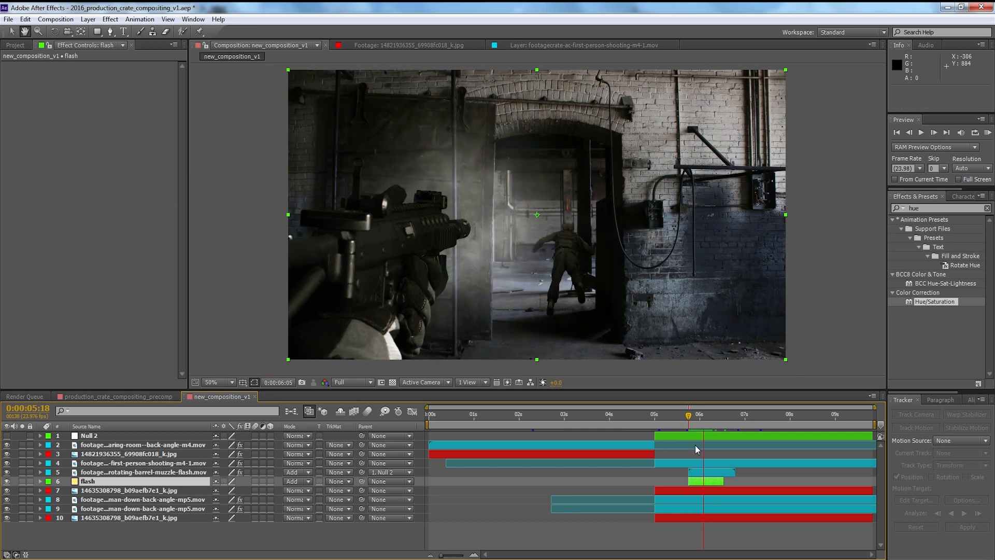
{"action": "key", "text": "space"}
{"action": "left_click", "coordinate": [705, 447]}
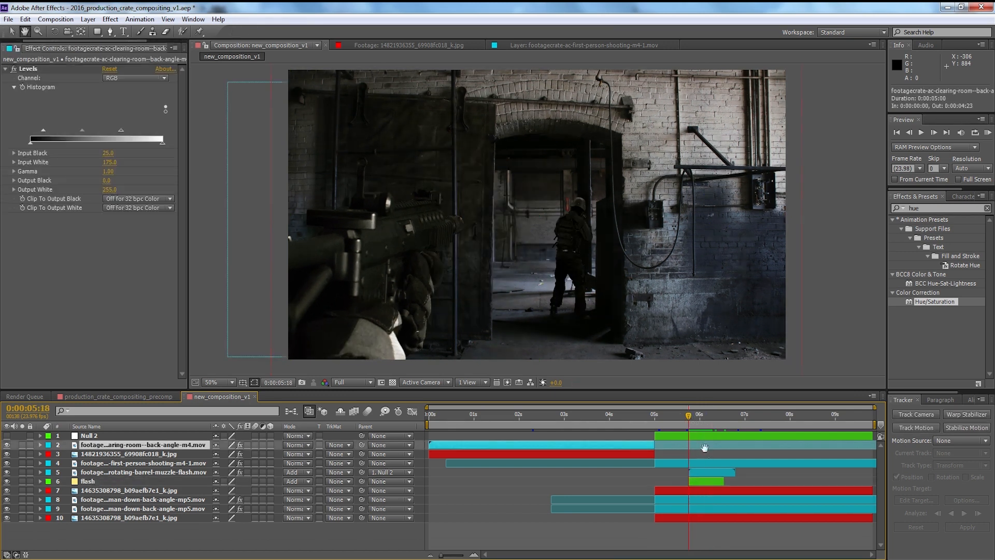
{"action": "key", "text": "space"}
{"action": "key", "text": "space"}
{"action": "key", "text": "space"}
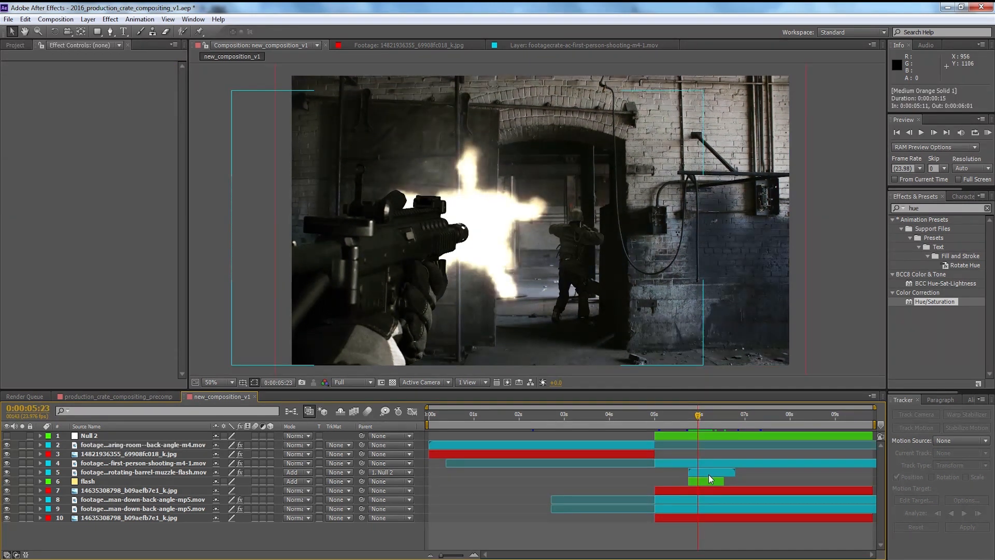
Step: Duplicate the flash solid at 0:00:05:23
{"action": "left_click", "coordinate": [709, 481]}
{"action": "left_click", "coordinate": [708, 481]}
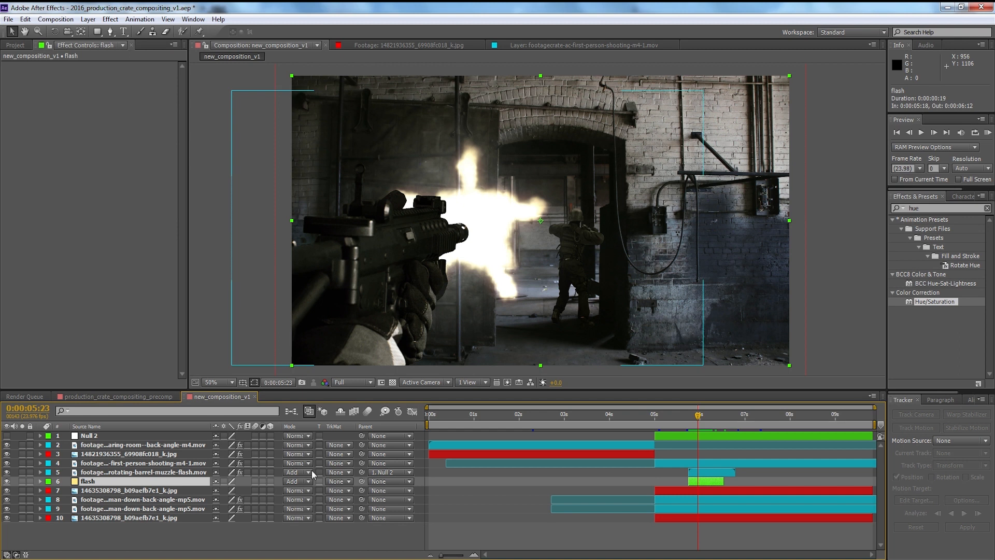
{"action": "key", "text": "ctrl+d"}
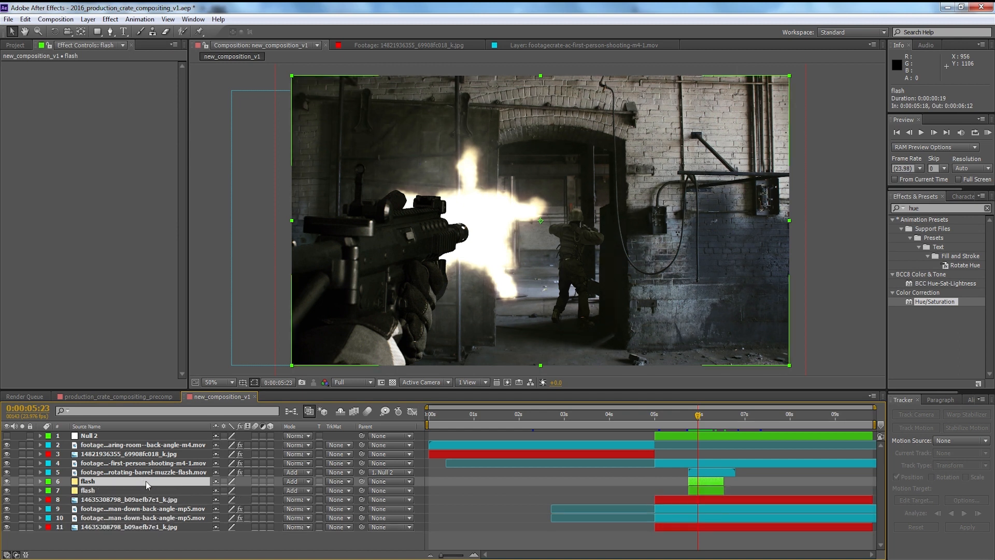
Step: Draw a closed 12-point mask with the Pen tool on the upper flash solid, curving behind the muzzle and enclosing the gun area beyond the frame
{"action": "left_click", "coordinate": [110, 33]}
{"action": "left_click_drag", "start_coordinate": [435, 137], "coordinate": [412, 175]}
{"action": "left_click_drag", "start_coordinate": [397, 222], "coordinate": [398, 243]}
{"action": "mouse_move", "coordinate": [410, 294]}
{"action": "left_mouse_down"}
{"action": "mouse_move", "coordinate": [417, 312]}
{"action": "mouse_move", "coordinate": [459, 335]}
{"action": "left_mouse_up"}
{"action": "left_click_drag", "start_coordinate": [515, 339], "coordinate": [529, 338]}
{"action": "key", "text": "comma"}
{"action": "left_click", "coordinate": [543, 323]}
{"action": "left_click", "coordinate": [472, 331]}
{"action": "left_click", "coordinate": [370, 297]}
{"action": "left_click", "coordinate": [350, 207]}
{"action": "left_click", "coordinate": [374, 149]}
{"action": "left_click", "coordinate": [443, 118]}
{"action": "left_click", "coordinate": [487, 129]}
{"action": "left_click", "coordinate": [487, 179]}
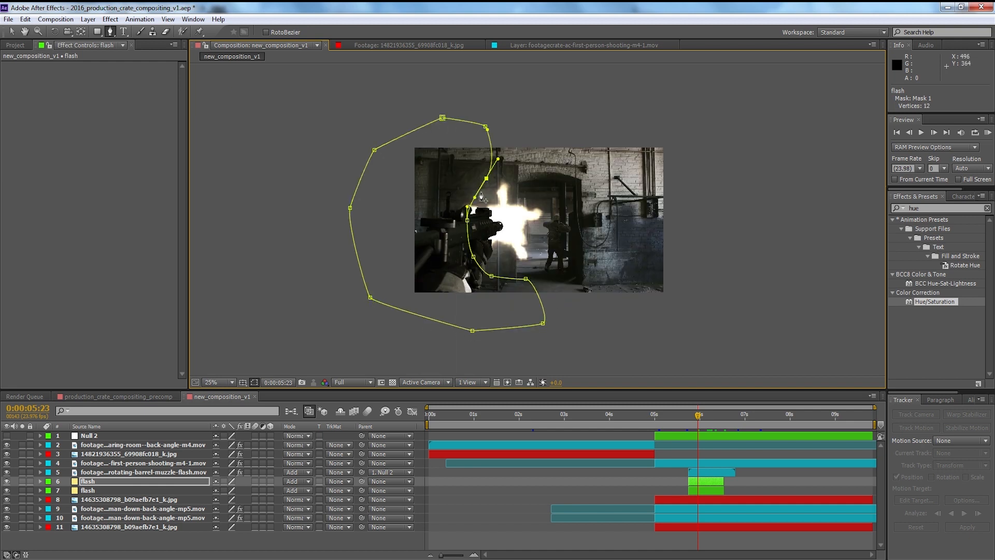
{"action": "key", "text": "period"}
{"action": "key", "text": "v"}
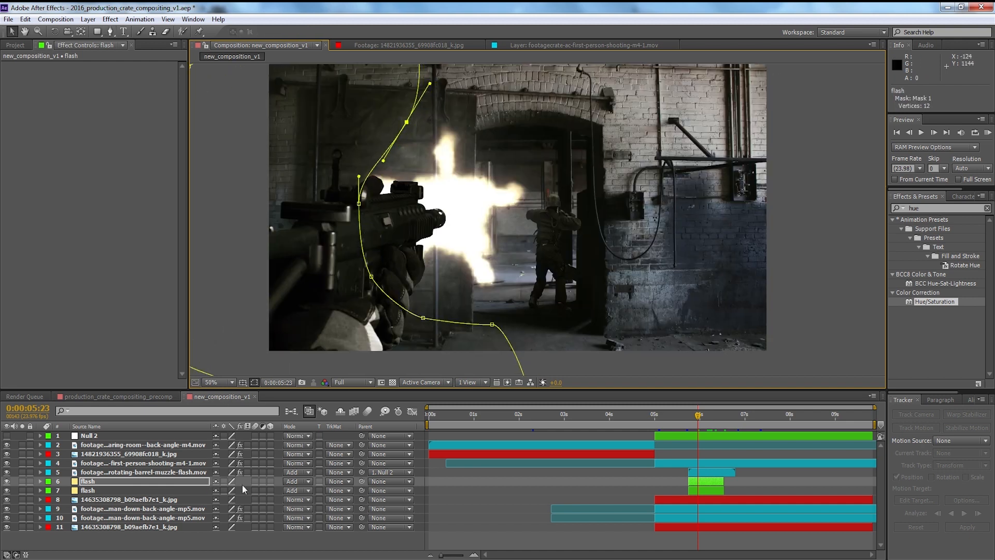
Step: Parent the masked flash solid to Null 2, then solo it and preview it
{"action": "left_click_drag", "start_coordinate": [362, 481], "coordinate": [160, 435]}
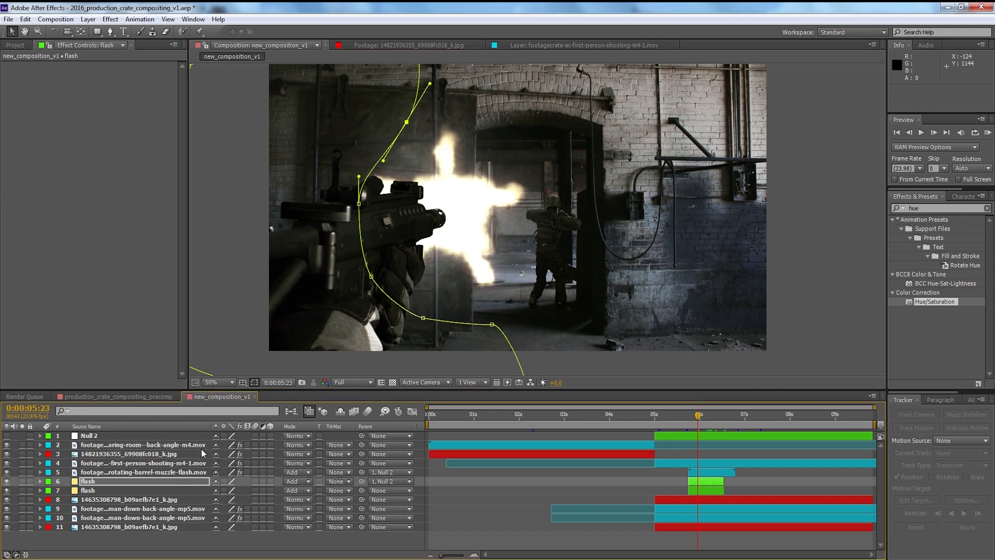
{"action": "left_click", "coordinate": [22, 481]}
{"action": "key", "text": "space"}
{"action": "key", "text": "space"}
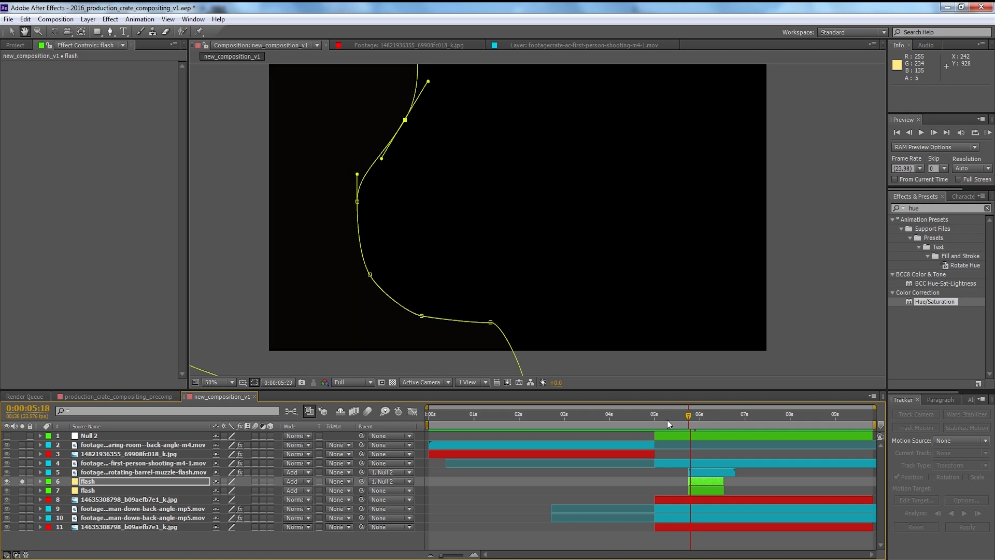
Step: Set the upper flash solid's mask mode to Subtract and increase its mask feather
{"action": "left_click", "coordinate": [688, 417]}
{"action": "left_click", "coordinate": [105, 481]}
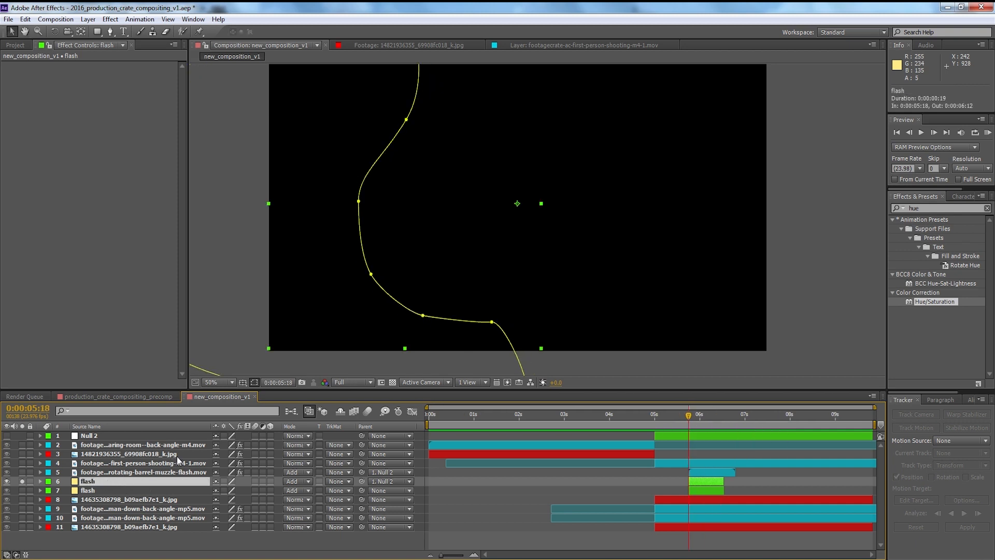
{"action": "key", "text": "m"}
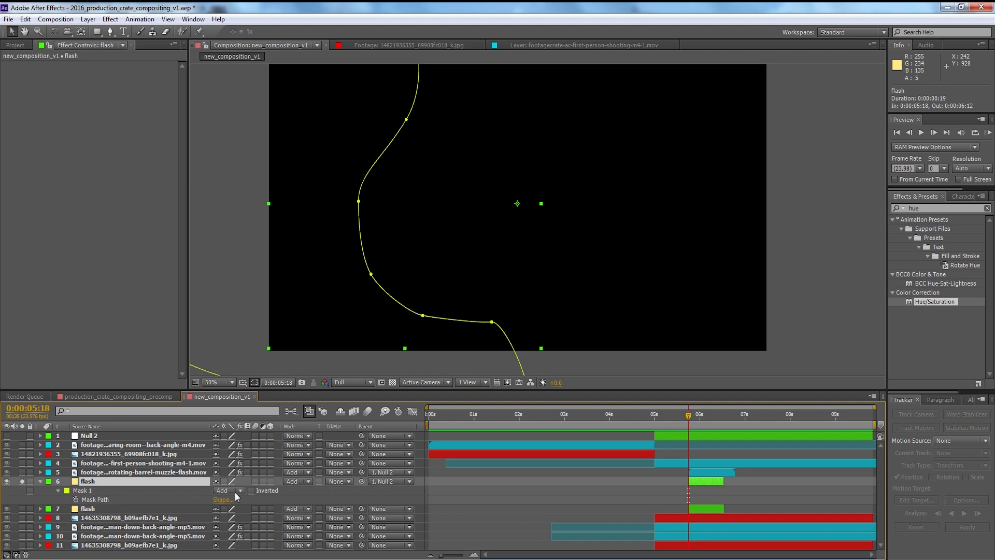
{"action": "left_click", "coordinate": [235, 489]}
{"action": "left_click", "coordinate": [241, 433]}
{"action": "key", "text": "f"}
{"action": "left_click_drag", "start_coordinate": [236, 500], "coordinate": [278, 499]}
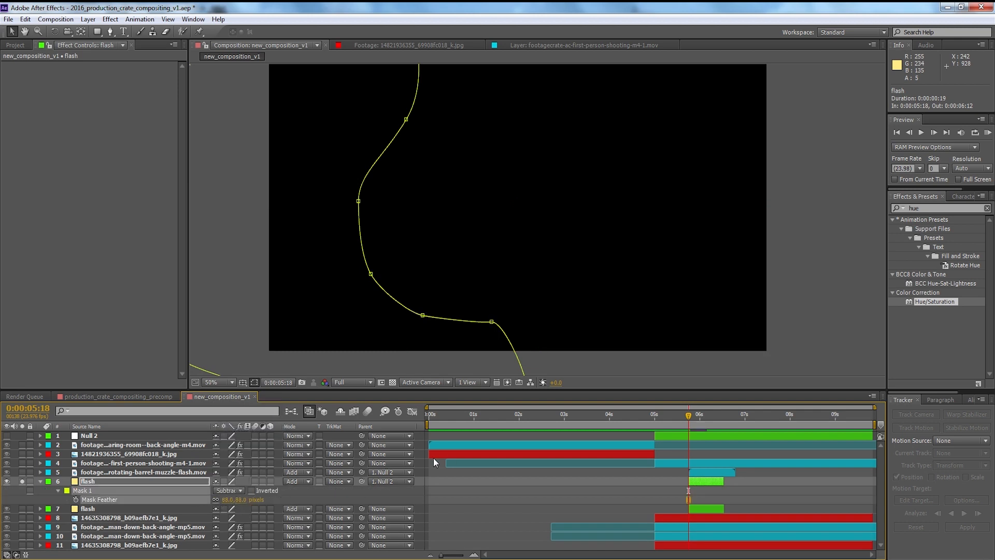
Step: Solo the first-person-shooting clip, duplicate it, and place the copy directly above the masked flash solid
{"action": "left_click", "coordinate": [450, 463]}
{"action": "left_click", "coordinate": [22, 463]}
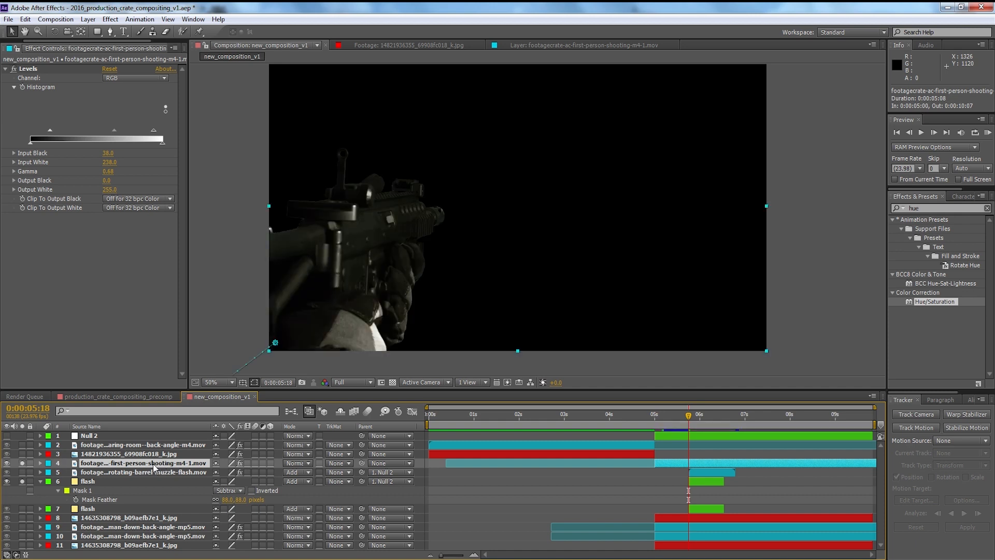
{"action": "key", "text": "ctrl+d"}
{"action": "left_click_drag", "start_coordinate": [154, 468], "coordinate": [154, 494]}
Step: Set the masked flash solid's track matte to Alpha Matte from the first-person-shooting copy, and unsolo the original shooting clip
{"action": "left_click", "coordinate": [154, 490]}
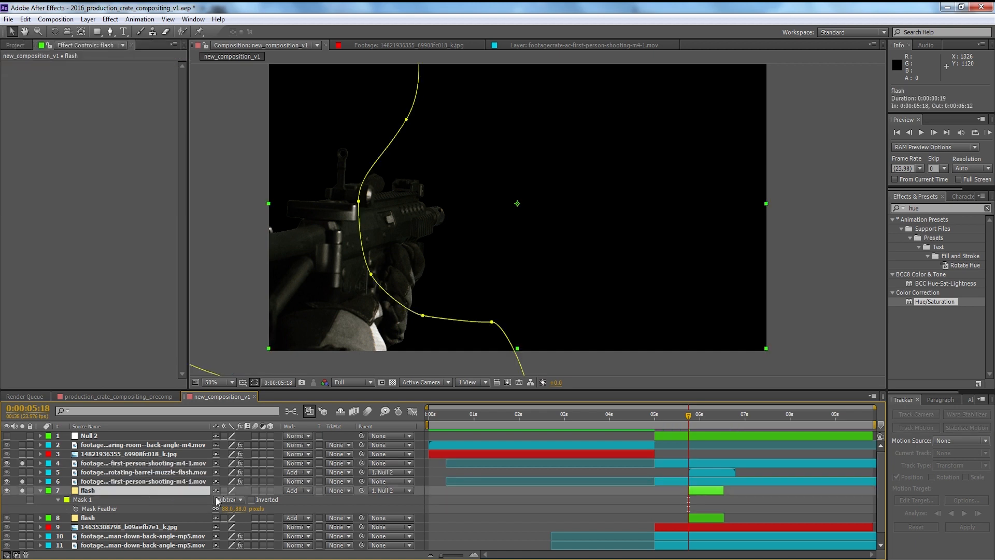
{"action": "left_click", "coordinate": [338, 490]}
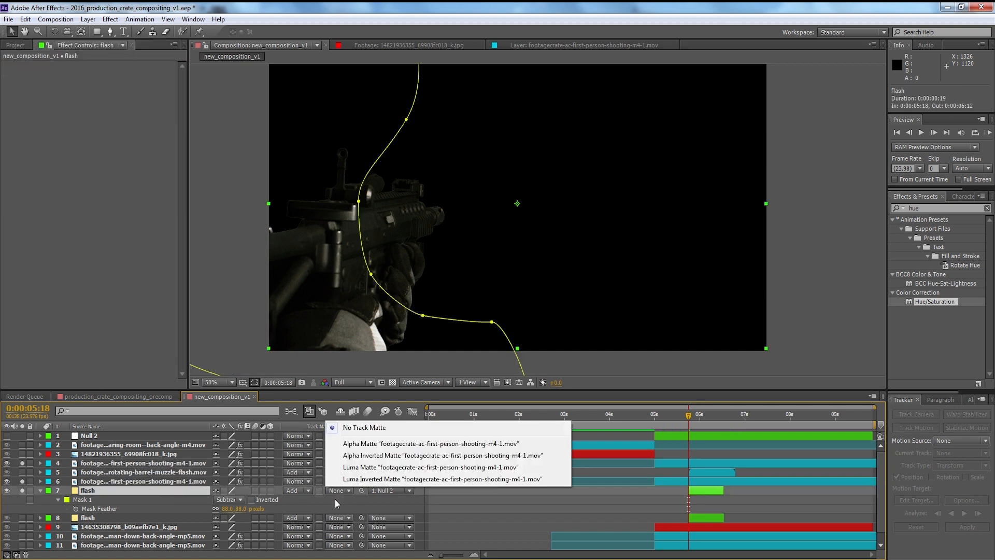
{"action": "left_click", "coordinate": [354, 445]}
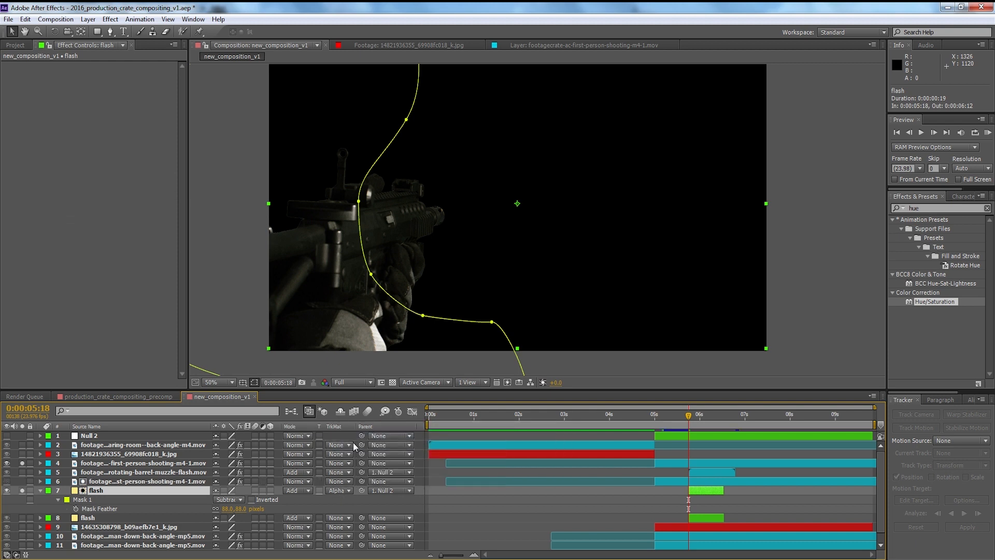
{"action": "left_click", "coordinate": [22, 462]}
Step: Preview the soloed, matted flash around 0:00:05:18 and examine its edge on the gun
{"action": "key", "text": "space"}
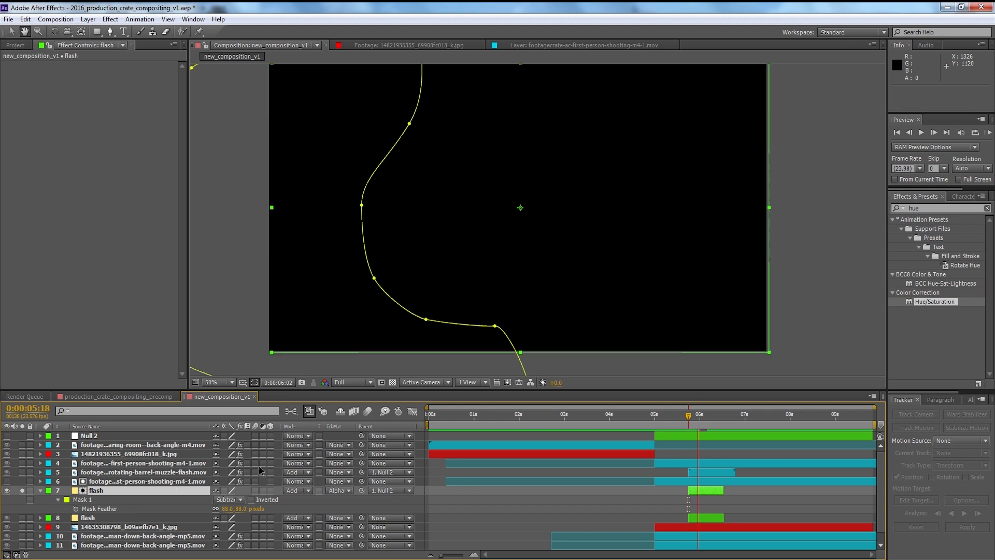
{"action": "left_click_drag", "start_coordinate": [694, 418], "coordinate": [713, 425]}
{"action": "scroll", "coordinate": [405, 285], "scroll_direction": "up", "scroll_amount": 1}
{"action": "left_click_drag", "start_coordinate": [411, 333], "coordinate": [517, 331]}
{"action": "key", "text": "space"}
{"action": "key", "text": "space"}
{"action": "left_click", "coordinate": [689, 416]}
{"action": "key", "text": "space"}
{"action": "key", "text": "space"}
{"action": "left_click_drag", "start_coordinate": [696, 418], "coordinate": [694, 417]}
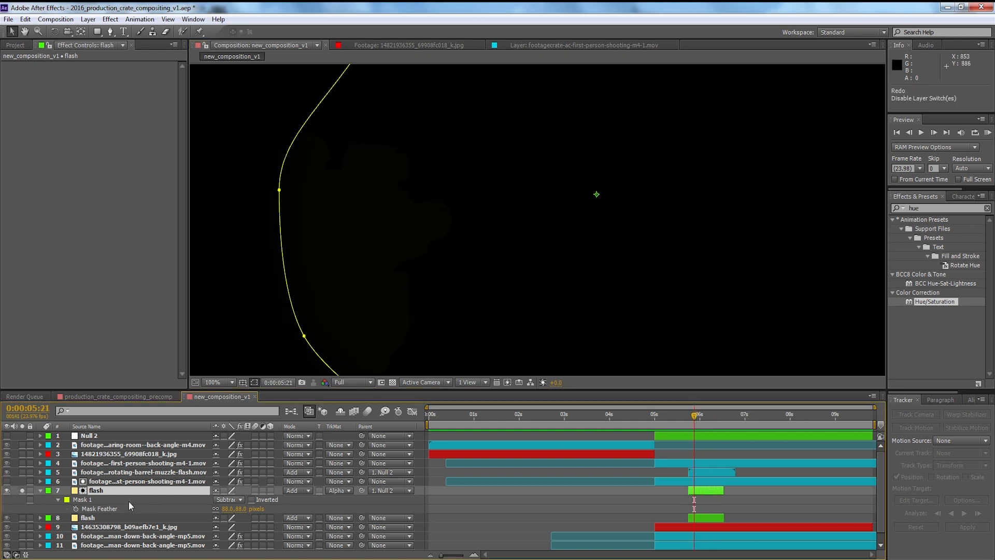
Step: Add the expression transform.opacity*20 to the masked flash's opacity and check it in the full composite
{"action": "key", "text": "t"}
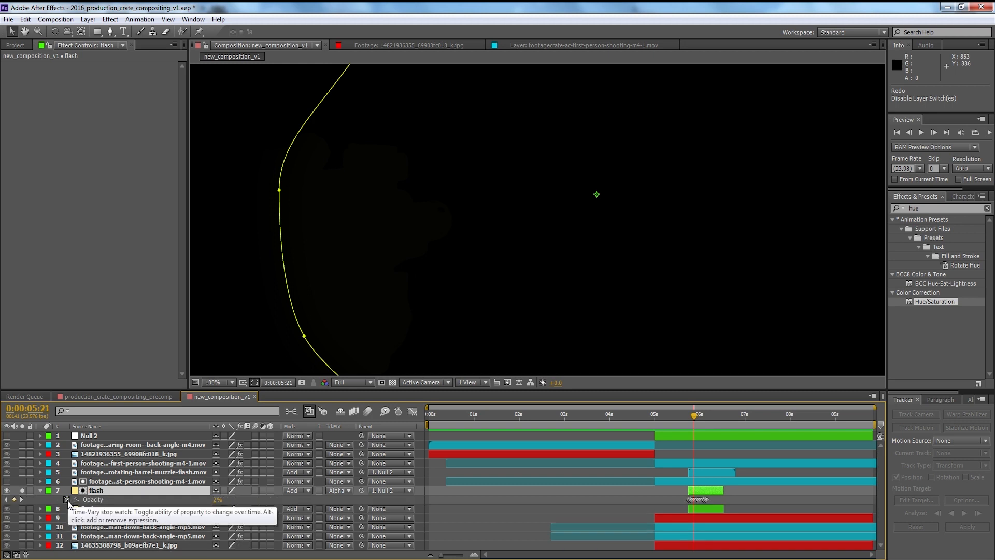
{"action": "left_click", "coordinate": [67, 500], "text": "alt"}
{"action": "left_click", "coordinate": [480, 508]}
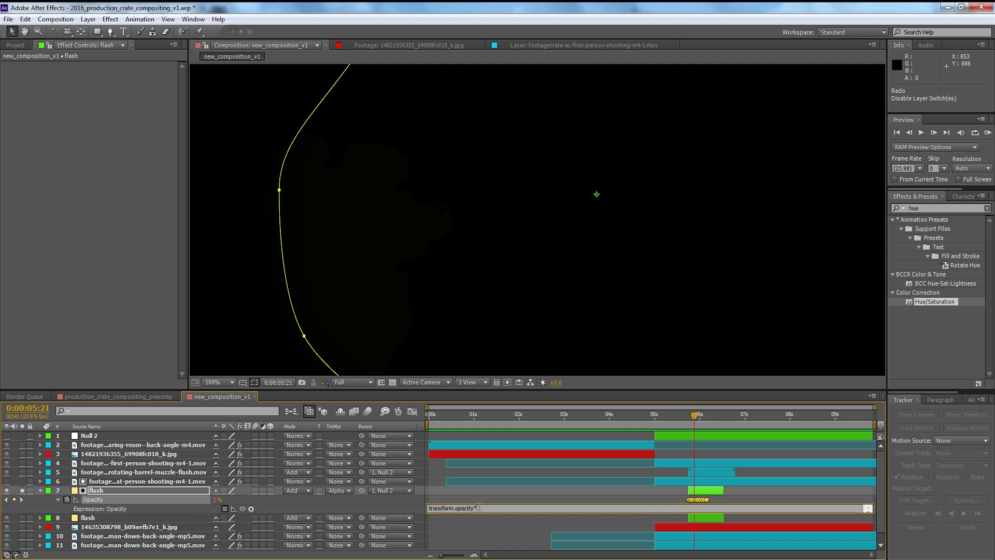
{"action": "left_click", "coordinate": [493, 493]}
{"action": "key", "text": "comma"}
{"action": "key", "text": "Page_Up"}
{"action": "key", "text": "Page_Up"}
{"action": "left_click_drag", "start_coordinate": [691, 420], "coordinate": [700, 419]}
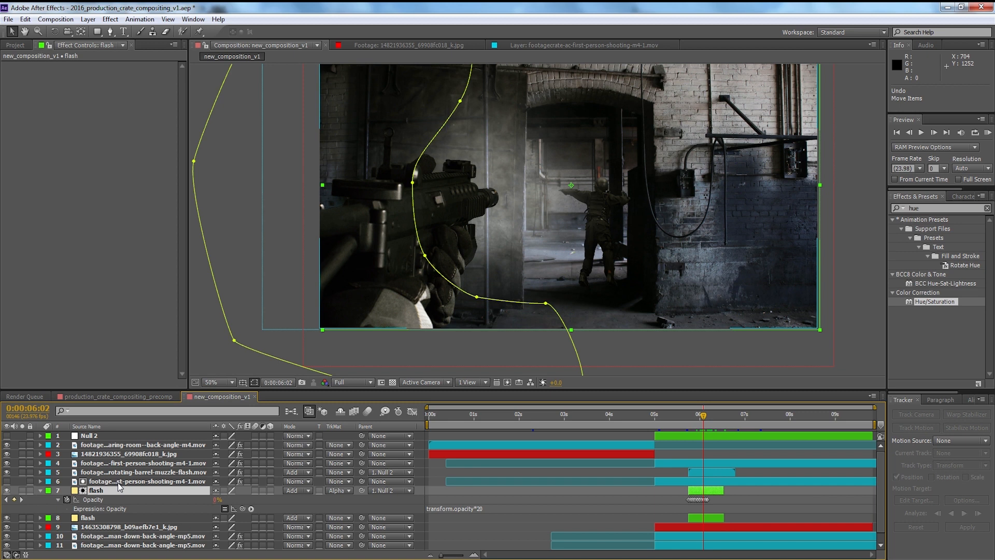
Step: Move the masked flash and its matte copy above the original first-person-shooting clip, and check the light on the gun
{"action": "left_click_drag", "start_coordinate": [119, 486], "coordinate": [133, 466]}
{"action": "left_click", "coordinate": [702, 414]}
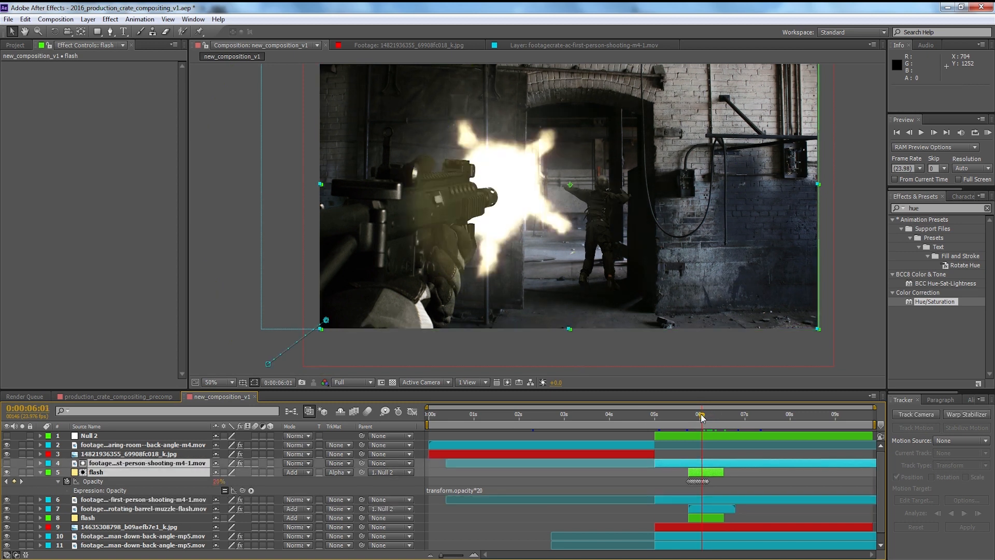
{"action": "scroll", "coordinate": [345, 224], "scroll_direction": "up", "scroll_amount": 1}
{"action": "left_click_drag", "start_coordinate": [345, 224], "coordinate": [433, 223]}
{"action": "scroll", "coordinate": [440, 250], "scroll_direction": "down", "scroll_amount": 1}
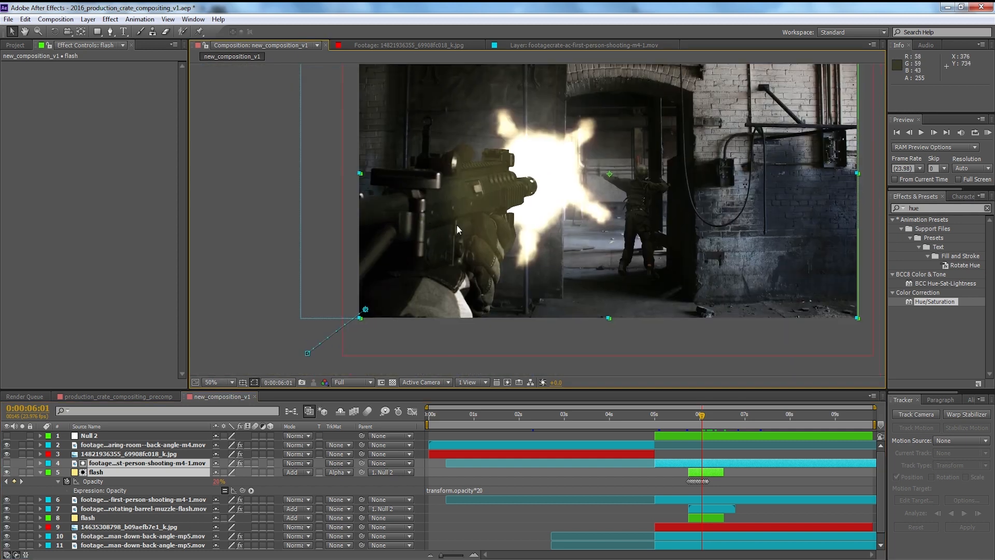
Step: Increase the masked flash's mask feather to 407 pixels and preview the softened light on the gun
{"action": "left_click", "coordinate": [147, 471]}
{"action": "left_click", "coordinate": [142, 500]}
{"action": "left_click", "coordinate": [137, 473]}
{"action": "key", "text": "f"}
{"action": "left_click_drag", "start_coordinate": [238, 491], "coordinate": [284, 487]}
{"action": "mouse_move", "coordinate": [700, 419]}
{"action": "left_mouse_down"}
{"action": "mouse_move", "coordinate": [711, 438]}
{"action": "mouse_move", "coordinate": [698, 421]}
{"action": "left_mouse_up"}
{"action": "left_click", "coordinate": [745, 454]}
{"action": "left_click_drag", "start_coordinate": [449, 253], "coordinate": [484, 253]}
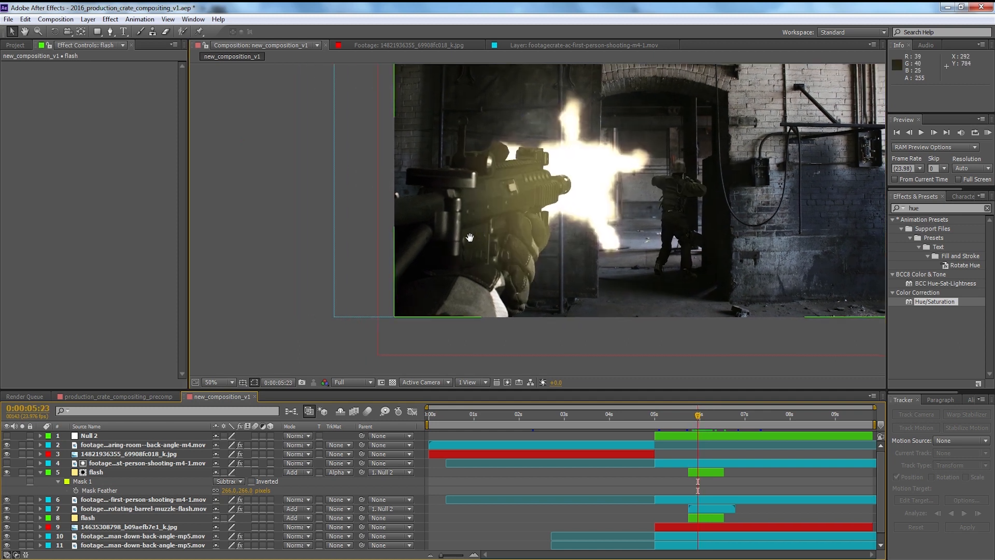
{"action": "left_click", "coordinate": [170, 471]}
{"action": "left_click_drag", "start_coordinate": [264, 490], "coordinate": [318, 490]}
{"action": "left_click", "coordinate": [639, 475]}
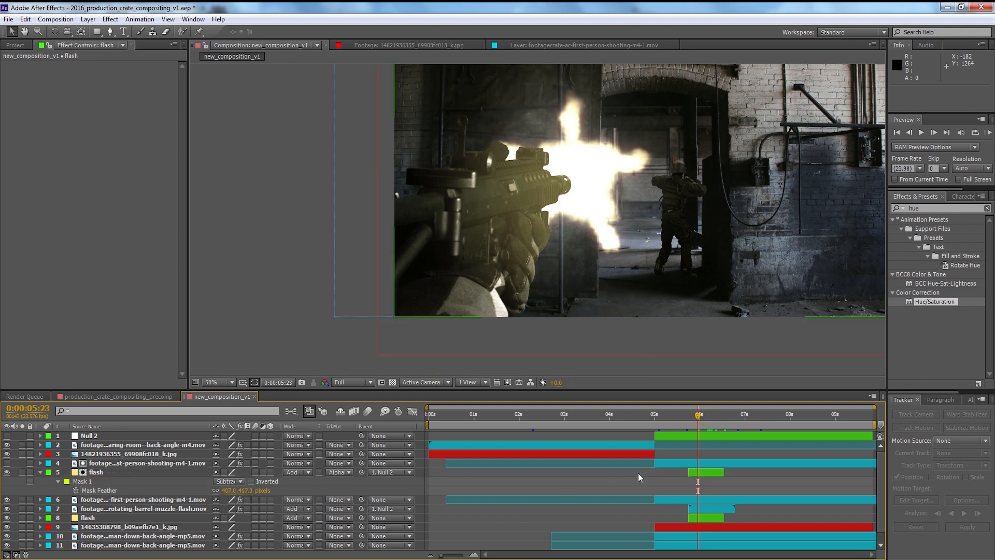
{"action": "key", "text": "space"}
{"action": "key", "text": "space"}
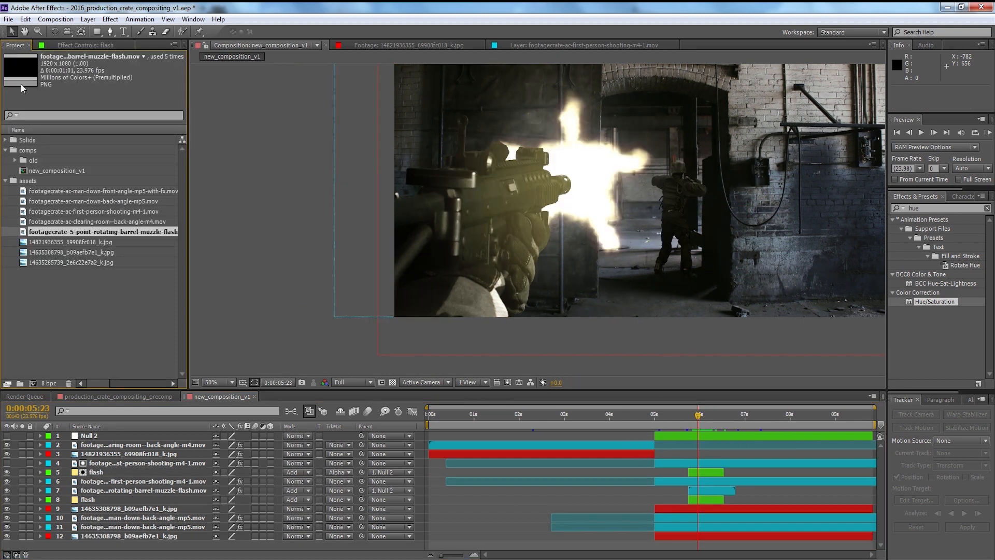
{"action": "left_click_drag", "start_coordinate": [32, 195], "coordinate": [657, 420]}
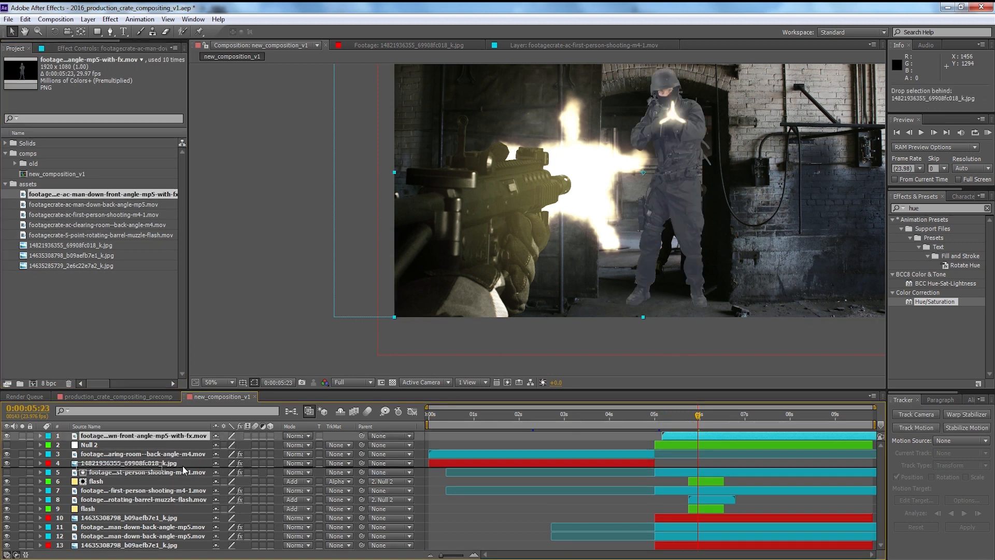
{"action": "left_click_drag", "start_coordinate": [183, 466], "coordinate": [184, 467]}
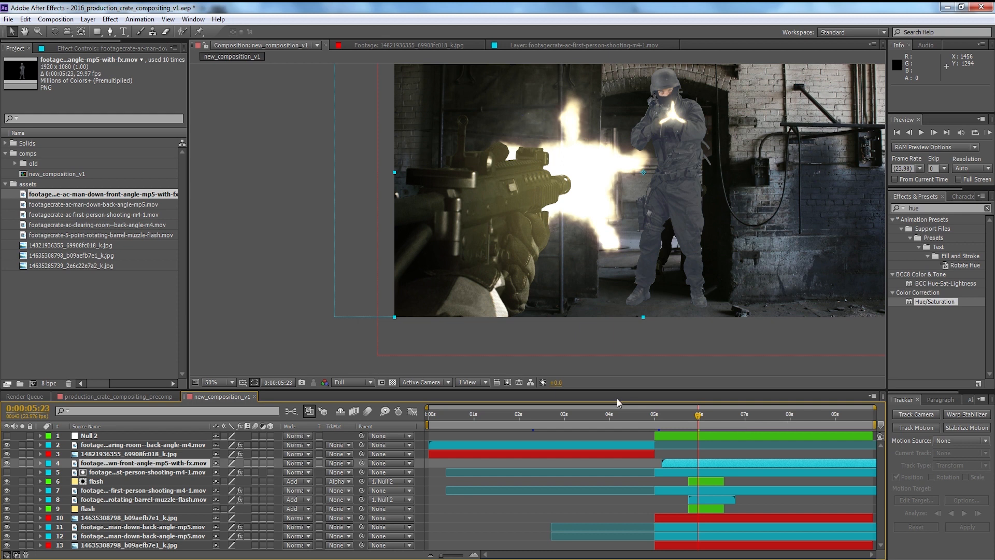
{"action": "scroll", "coordinate": [419, 254], "scroll_direction": "down", "scroll_amount": 2}
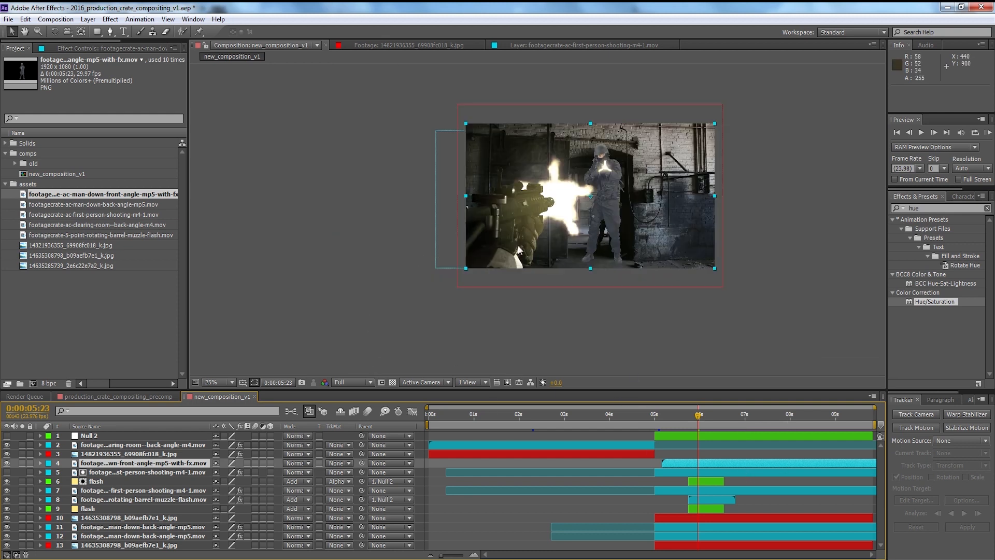
{"action": "left_click_drag", "start_coordinate": [716, 269], "coordinate": [642, 227]}
{"action": "scroll", "coordinate": [626, 183], "scroll_direction": "up", "scroll_amount": 2}
{"action": "left_click", "coordinate": [577, 243]}
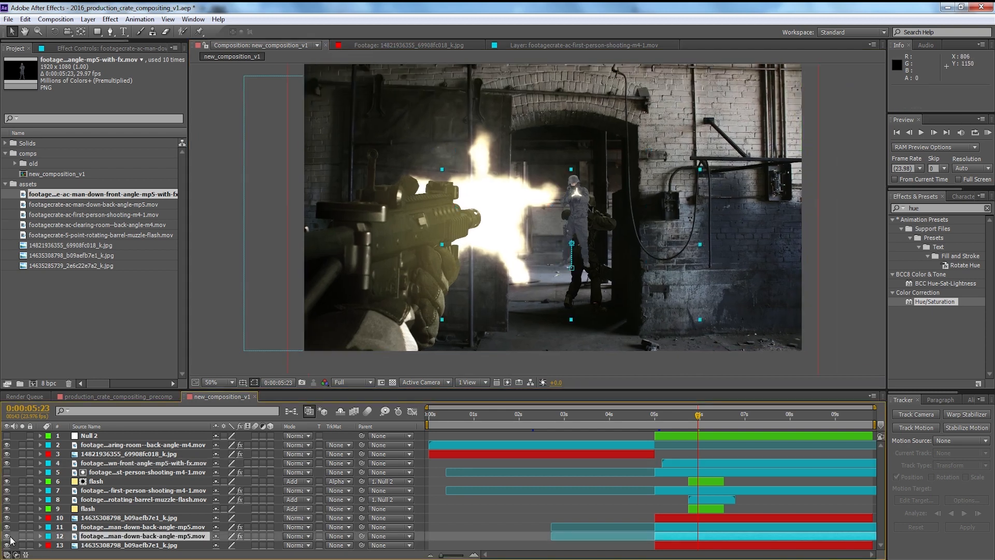
Step: With both back-angle clips hidden, fine-tune the front-angle soldier's scale and position him at 1058, 663 in the doorway
{"action": "left_click", "coordinate": [723, 462]}
{"action": "left_click_drag", "start_coordinate": [565, 219], "coordinate": [567, 220]}
{"action": "left_click_drag", "start_coordinate": [664, 161], "coordinate": [648, 185]}
{"action": "left_click_drag", "start_coordinate": [581, 232], "coordinate": [587, 247]}
{"action": "scroll", "coordinate": [587, 249], "scroll_direction": "up", "scroll_amount": 1}
{"action": "key", "text": "Down"}
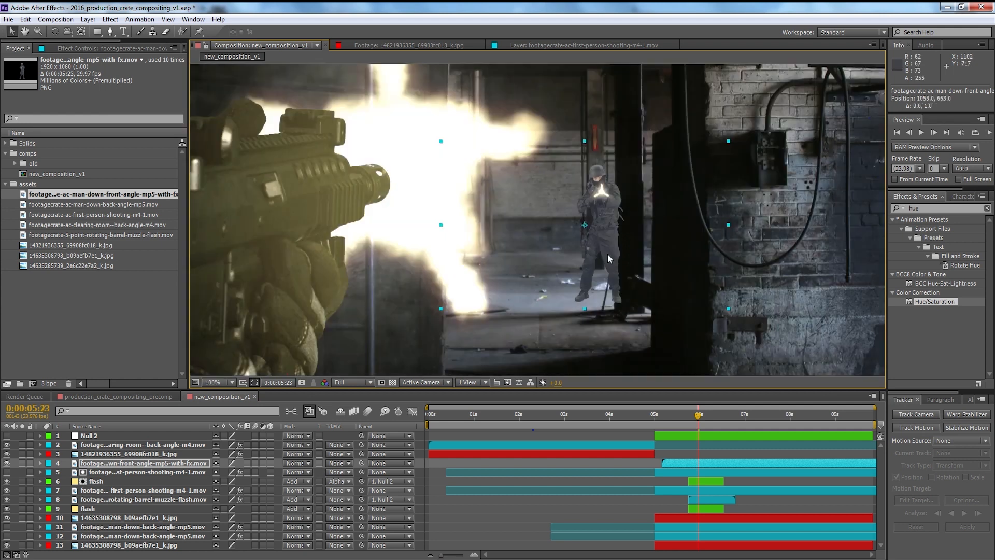
{"action": "left_click", "coordinate": [148, 519]}
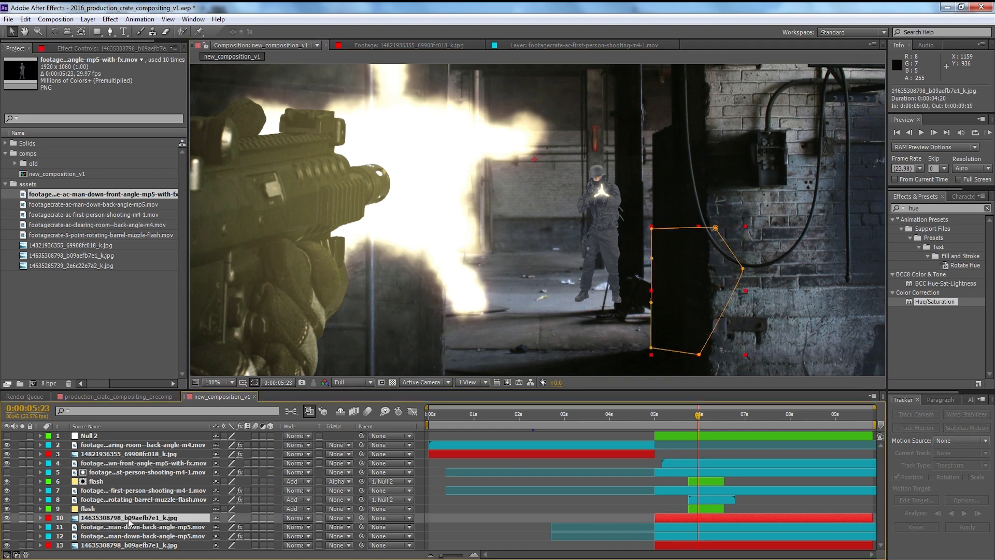
{"action": "key", "text": "ctrl+d"}
{"action": "left_click_drag", "start_coordinate": [125, 519], "coordinate": [150, 464]}
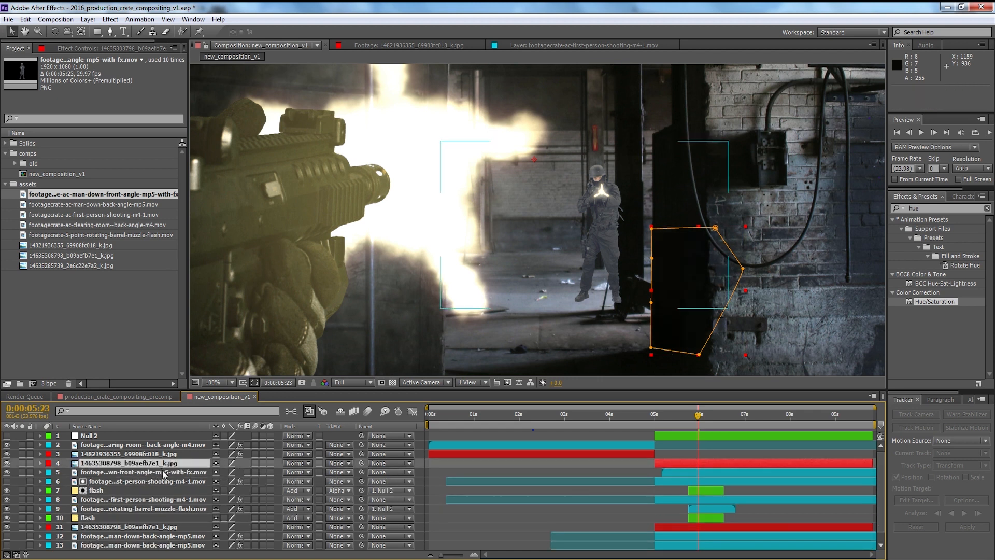
Step: Extend the copied image layer's mask upward along the pillar edge so that it covers the soldier's side
{"action": "key", "text": "m"}
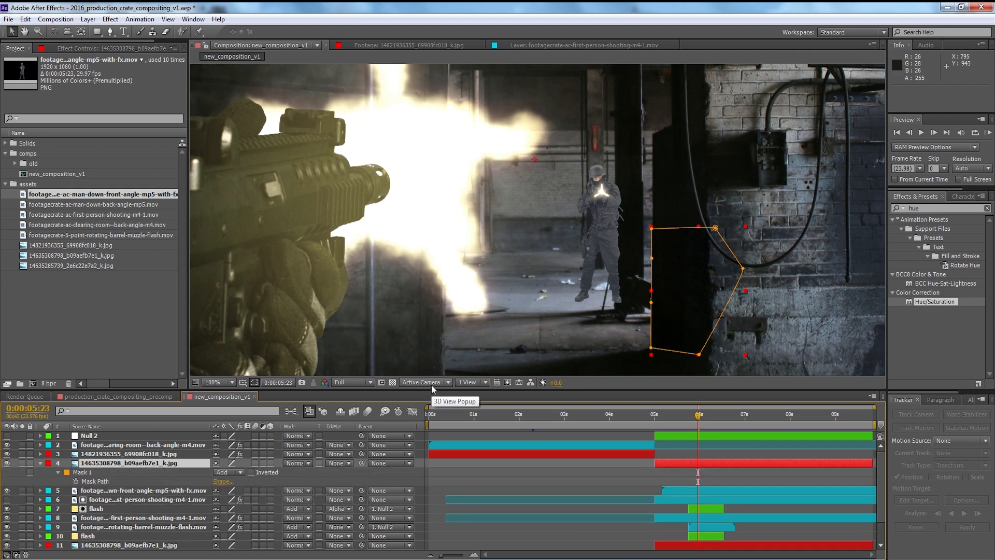
{"action": "left_click", "coordinate": [653, 350]}
{"action": "double_click", "coordinate": [653, 351]}
{"action": "left_click_drag", "start_coordinate": [671, 337], "coordinate": [599, 289]}
{"action": "scroll", "coordinate": [629, 298], "scroll_direction": "up", "scroll_amount": 1}
{"action": "scroll", "coordinate": [617, 286], "scroll_direction": "up", "scroll_amount": 1}
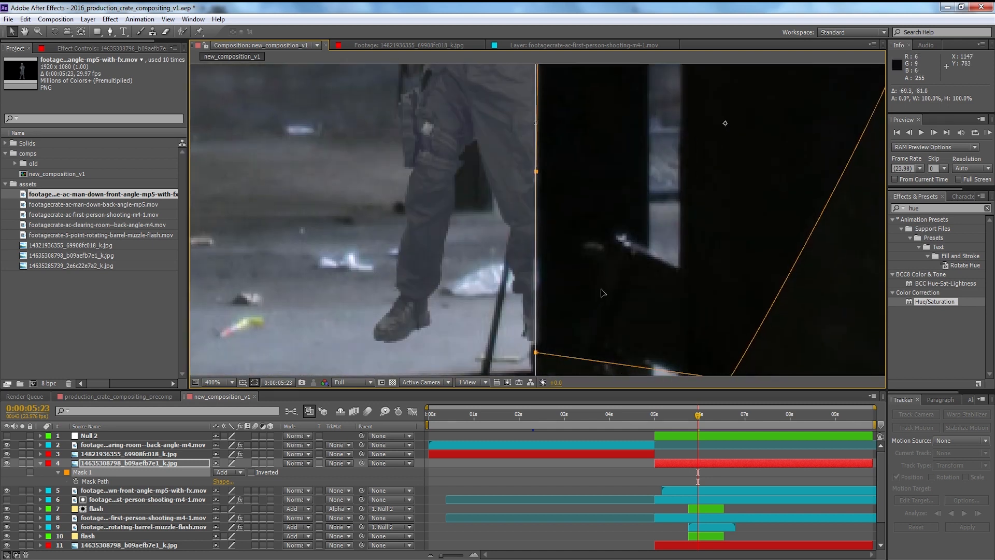
{"action": "scroll", "coordinate": [595, 305], "scroll_direction": "up", "scroll_amount": 5}
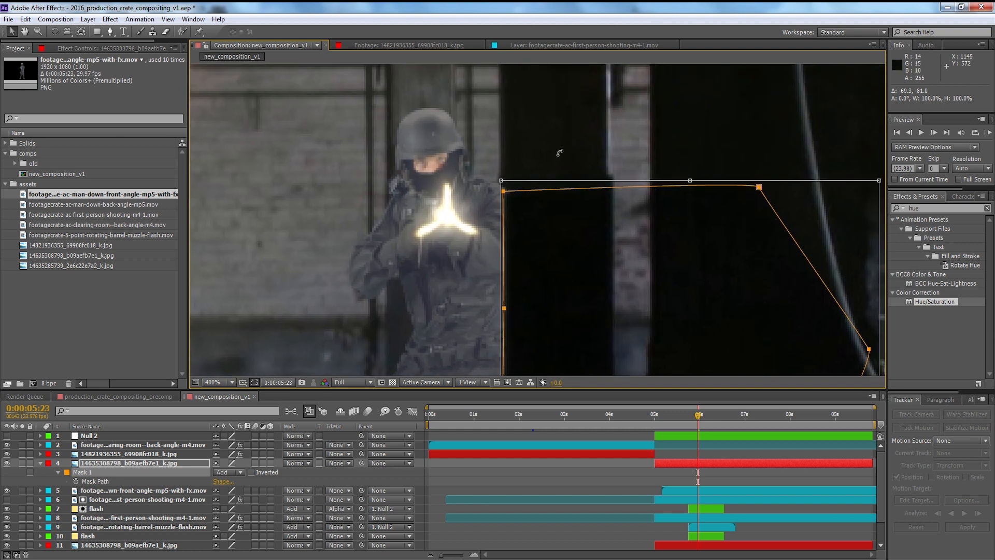
{"action": "key", "text": "Return"}
{"action": "left_click_drag", "start_coordinate": [503, 191], "coordinate": [501, 89]}
{"action": "left_click_drag", "start_coordinate": [526, 218], "coordinate": [538, 164]}
{"action": "left_click_drag", "start_coordinate": [517, 255], "coordinate": [549, 175]}
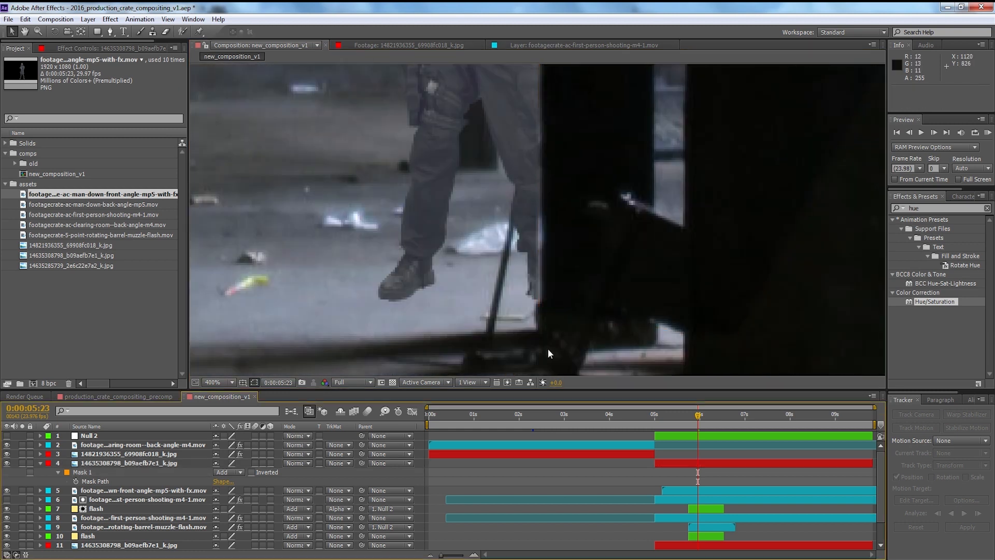
Step: Add a vertex on the mask's pillar edge near the soldier's rear leg and fit it to the pillar
{"action": "scroll", "coordinate": [550, 255], "scroll_direction": "down", "scroll_amount": 2}
{"action": "scroll", "coordinate": [604, 275], "scroll_direction": "up", "scroll_amount": 1}
{"action": "scroll", "coordinate": [565, 197], "scroll_direction": "up", "scroll_amount": 1}
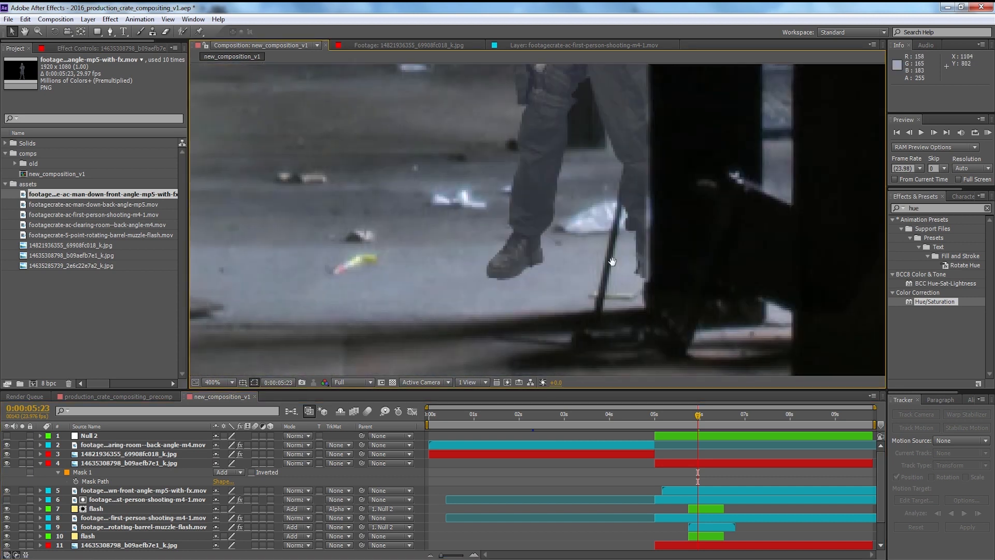
{"action": "left_click_drag", "start_coordinate": [623, 271], "coordinate": [547, 223]}
{"action": "left_click", "coordinate": [692, 463]}
{"action": "key", "text": "g"}
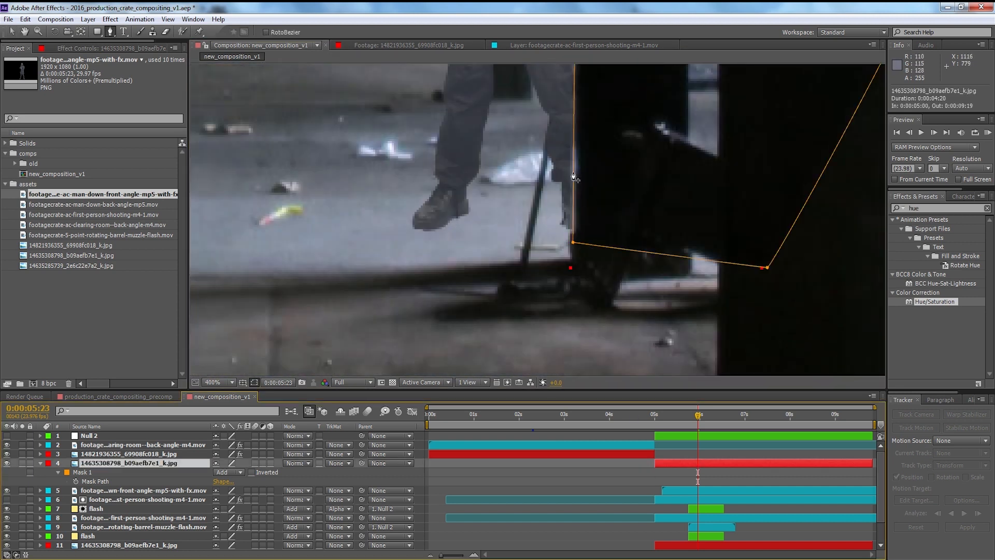
{"action": "left_click", "coordinate": [574, 167]}
{"action": "key", "text": "v"}
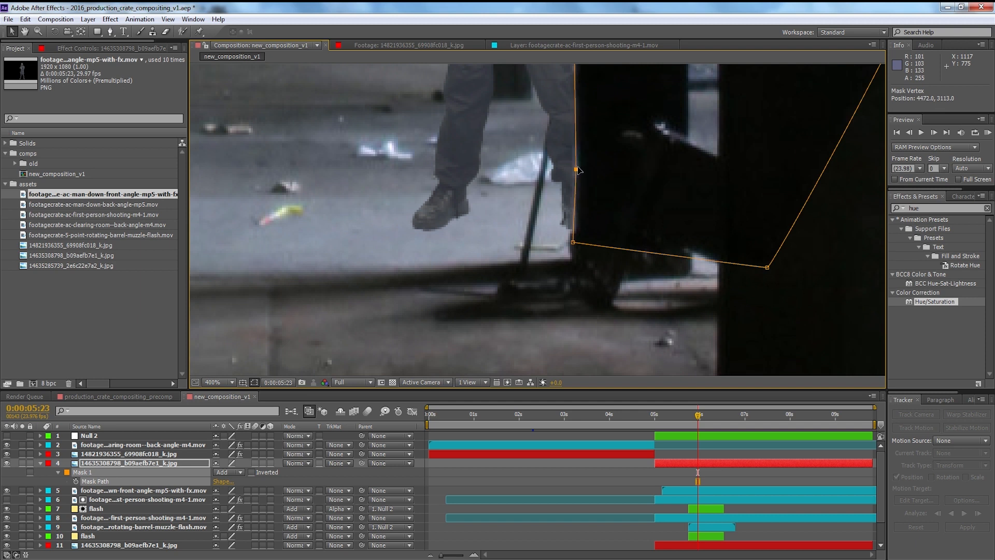
{"action": "left_click", "coordinate": [679, 455]}
{"action": "scroll", "coordinate": [588, 278], "scroll_direction": "down", "scroll_amount": 1}
{"action": "scroll", "coordinate": [587, 278], "scroll_direction": "down", "scroll_amount": 3}
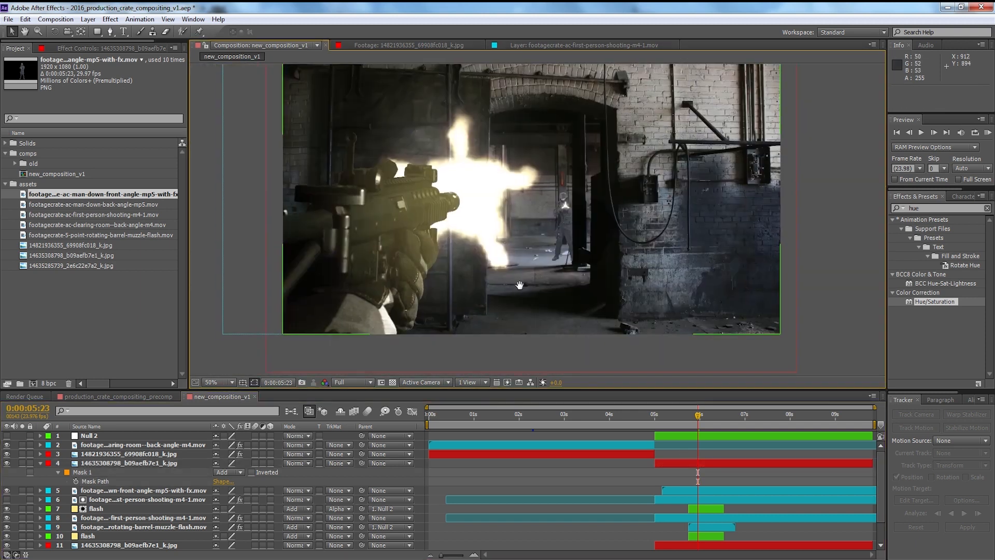
Step: Copy the Levels effect from the back-angle clip and paste it onto the front-angle soldier clip
{"action": "scroll", "coordinate": [133, 515], "scroll_direction": "down", "scroll_amount": 1}
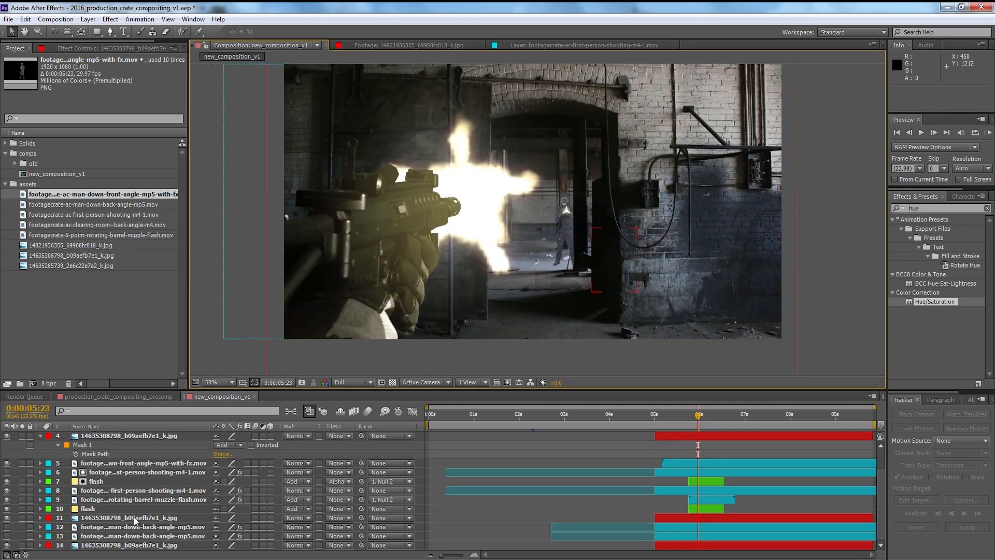
{"action": "left_click", "coordinate": [136, 527]}
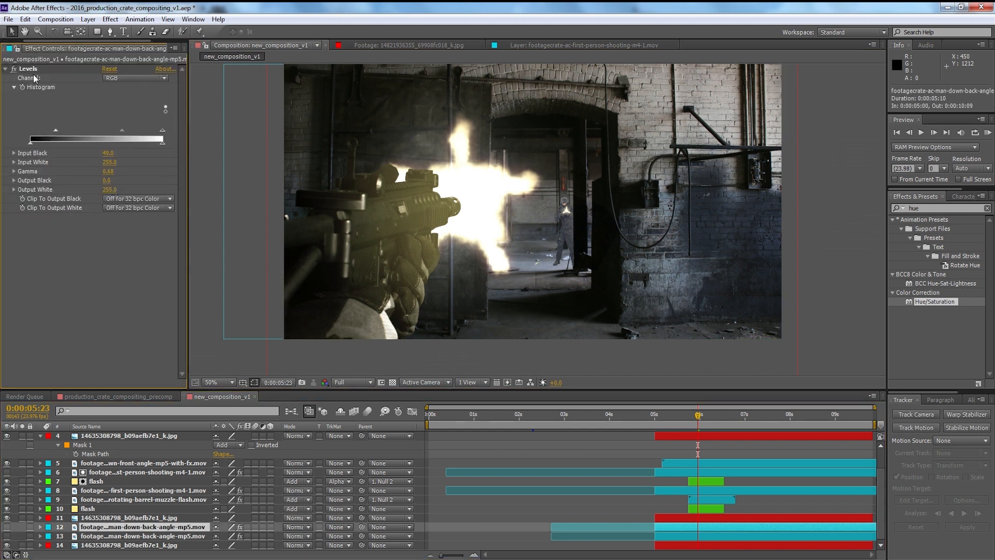
{"action": "left_click", "coordinate": [672, 463]}
{"action": "scroll", "coordinate": [606, 304], "scroll_direction": "up", "scroll_amount": 1}
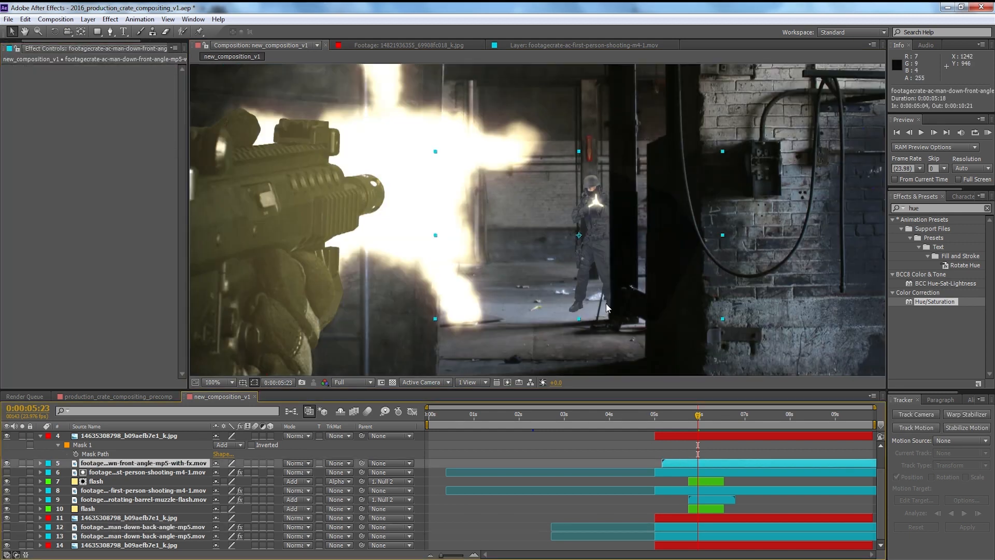
{"action": "key", "text": "ctrl+v"}
Step: Set the front-angle soldier's Levels to Input Black 37 and Gamma 0.91
{"action": "scroll", "coordinate": [602, 278], "scroll_direction": "up", "scroll_amount": 1}
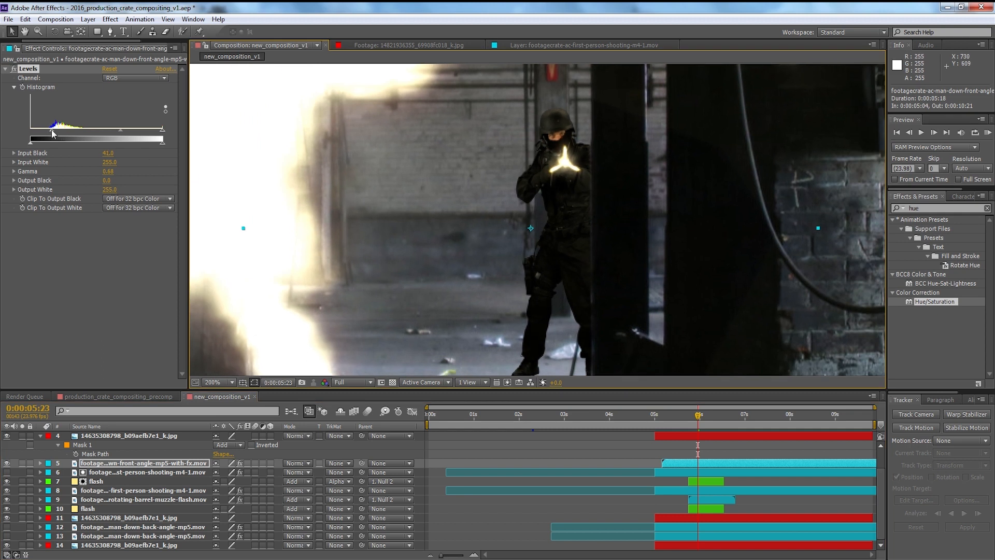
{"action": "left_click_drag", "start_coordinate": [120, 130], "coordinate": [109, 129]}
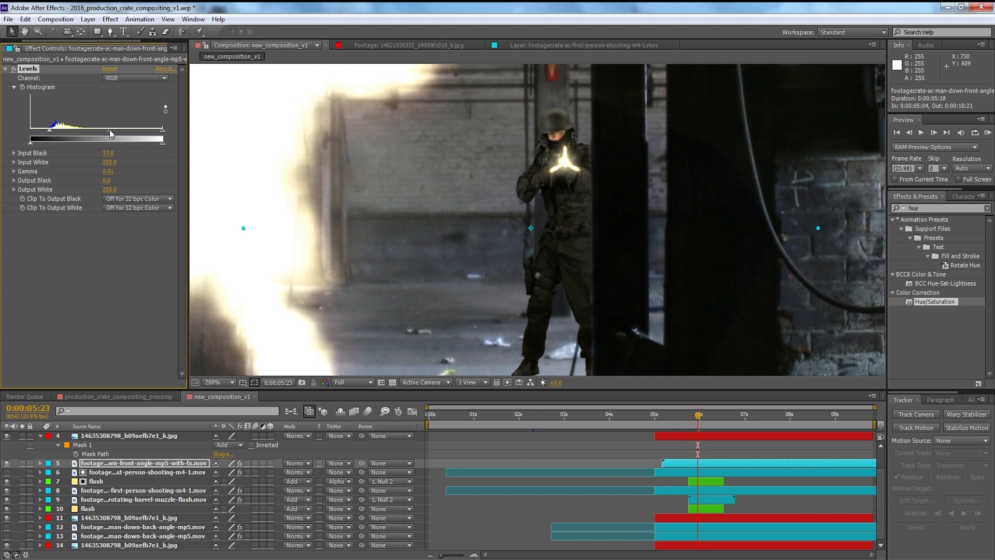
{"action": "scroll", "coordinate": [321, 151], "scroll_direction": "down", "scroll_amount": 1}
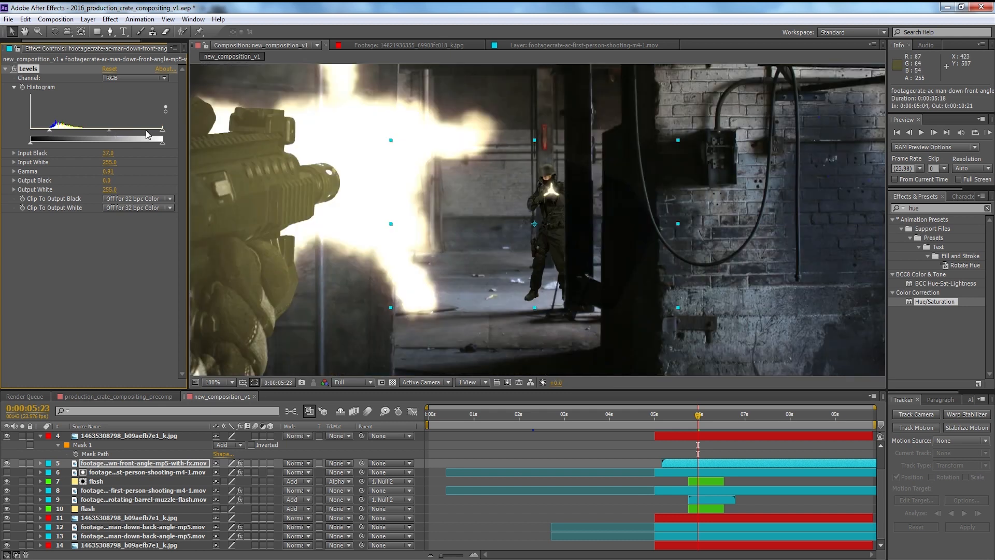
Step: Refine the front-angle soldier's Levels to Input White 218 and Input Black 33
{"action": "left_click_drag", "start_coordinate": [146, 134], "coordinate": [145, 135]}
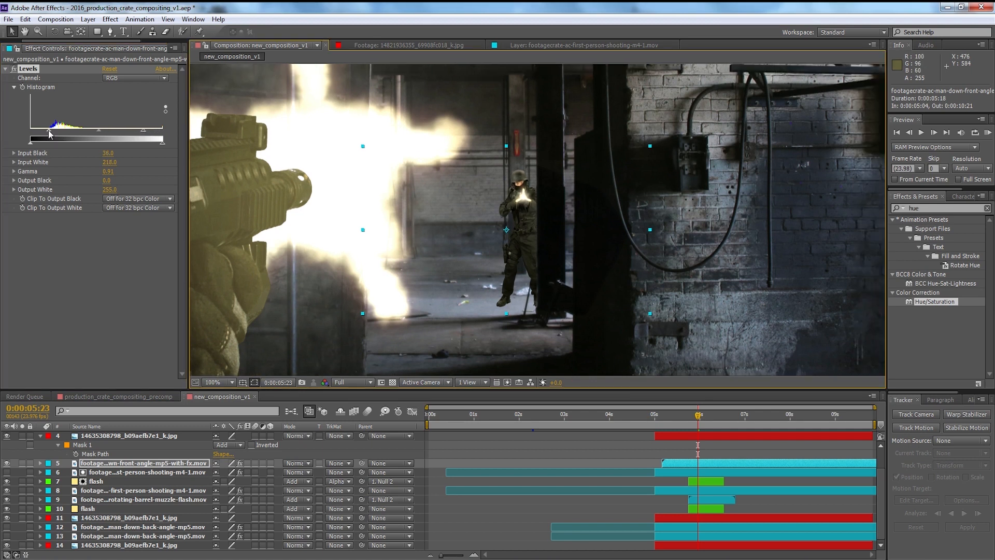
{"action": "scroll", "coordinate": [389, 209], "scroll_direction": "down", "scroll_amount": 2}
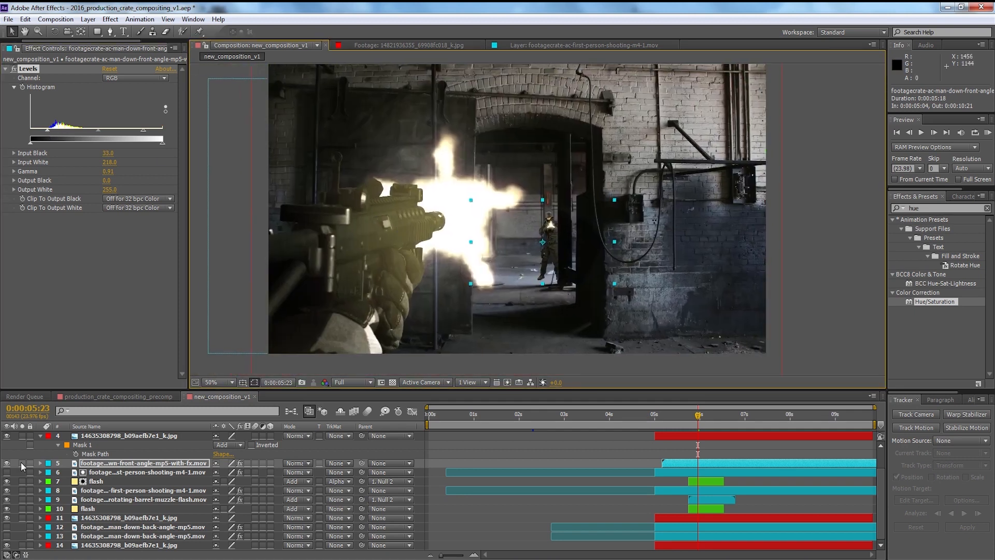
Step: Solo the front-angle soldier and first-person gun clips and preview their timing together at Third resolution
{"action": "left_click", "coordinate": [21, 463]}
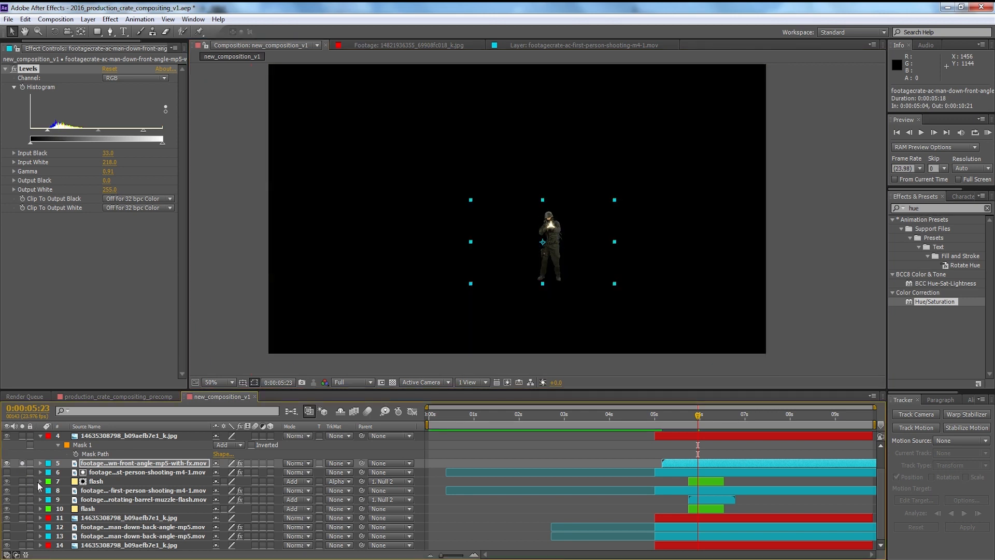
{"action": "left_click", "coordinate": [22, 490]}
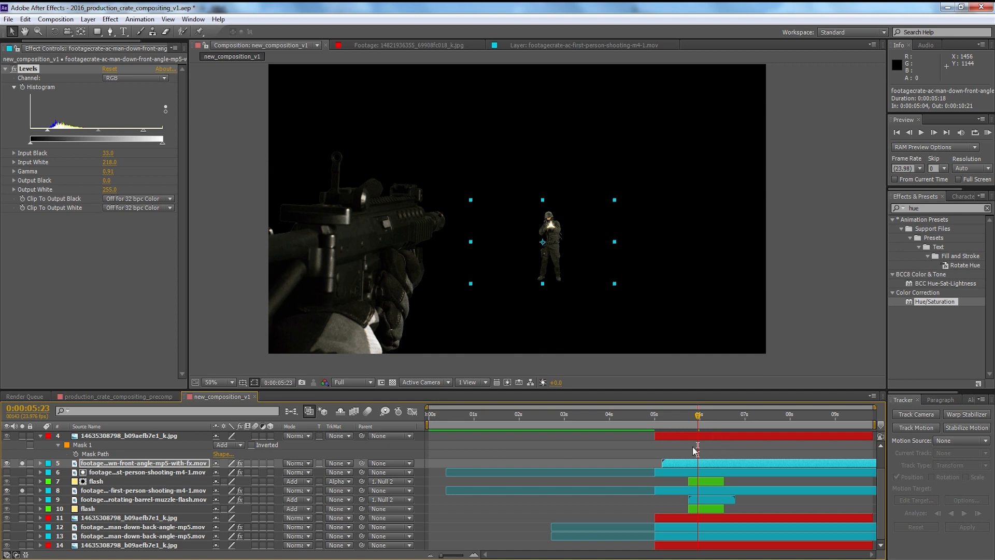
{"action": "key", "text": "space"}
{"action": "left_click", "coordinate": [356, 382]}
{"action": "left_click", "coordinate": [357, 434]}
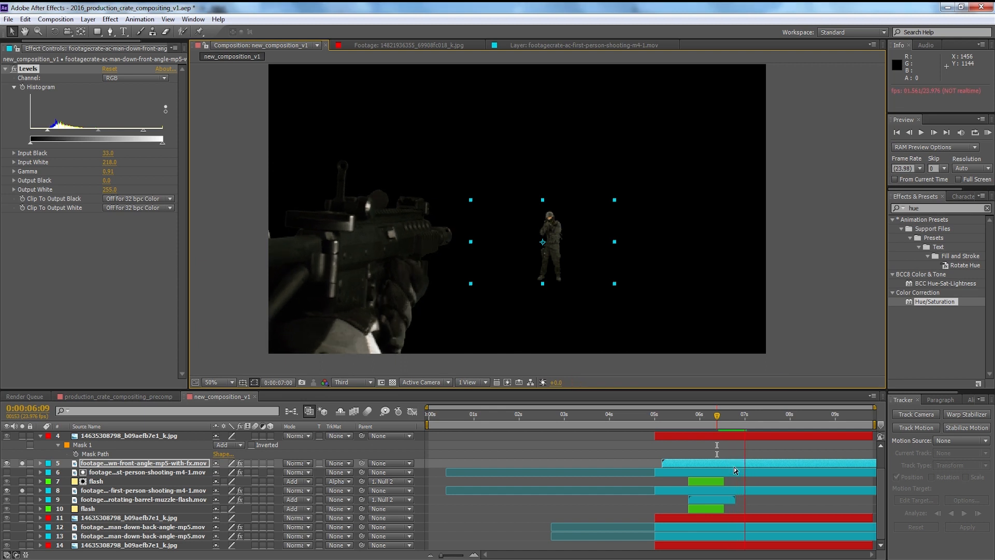
{"action": "key", "text": "space"}
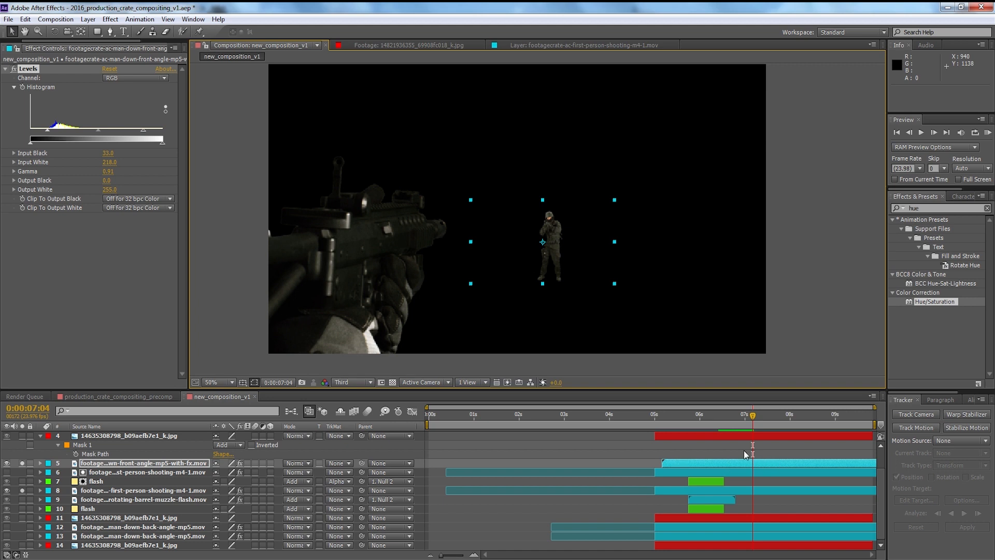
Step: Try shifting the front-angle soldier clip earlier to start at 0:00:05:00, preview the timing, and undo the shift
{"action": "left_click_drag", "start_coordinate": [773, 461], "coordinate": [725, 425]}
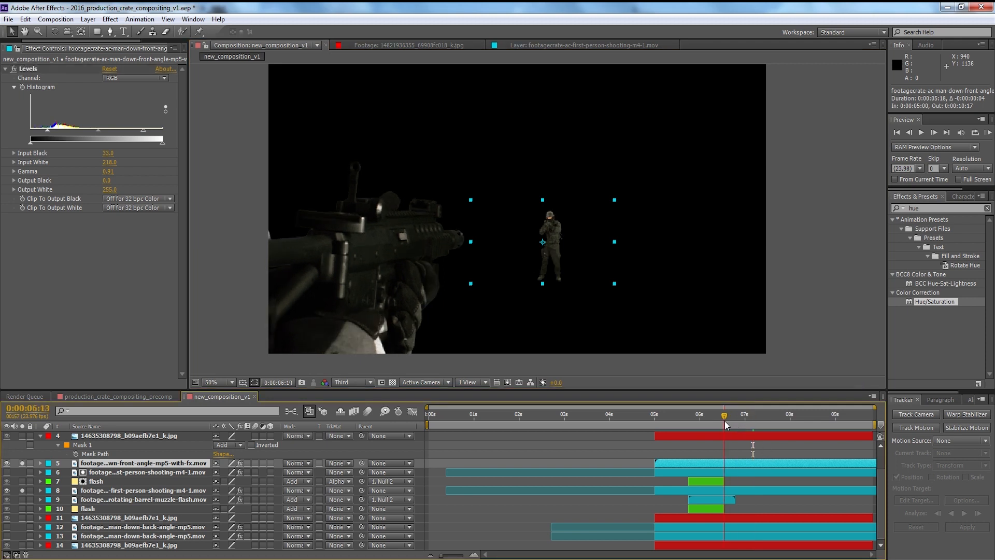
{"action": "key", "text": "space"}
{"action": "key", "text": "space"}
{"action": "key", "text": "ctrl+z"}
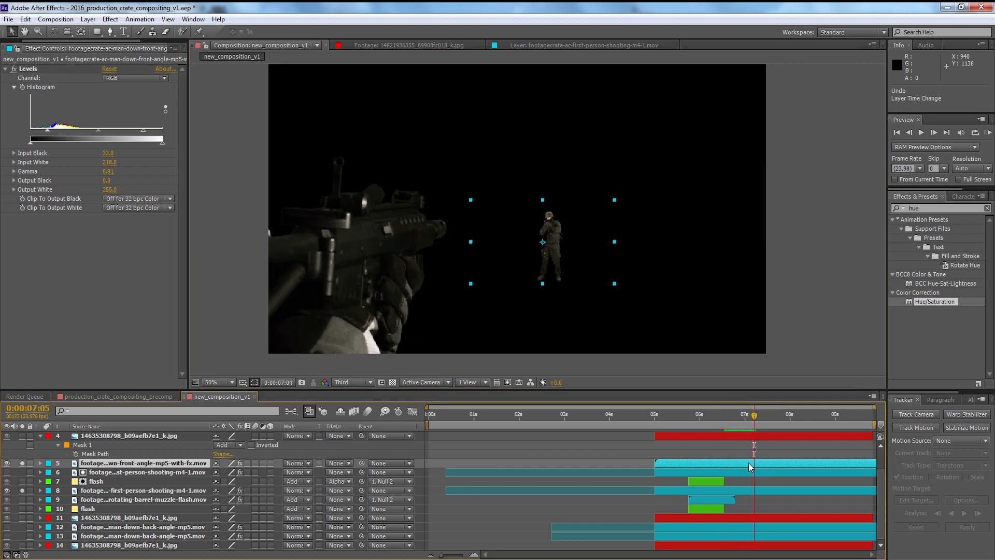
Step: Replay the gun and soldier timing from 0:00:06:18, turn off both solos, and inspect the doorway up close
{"action": "left_click_drag", "start_coordinate": [754, 416], "coordinate": [735, 416]}
{"action": "key", "text": "space"}
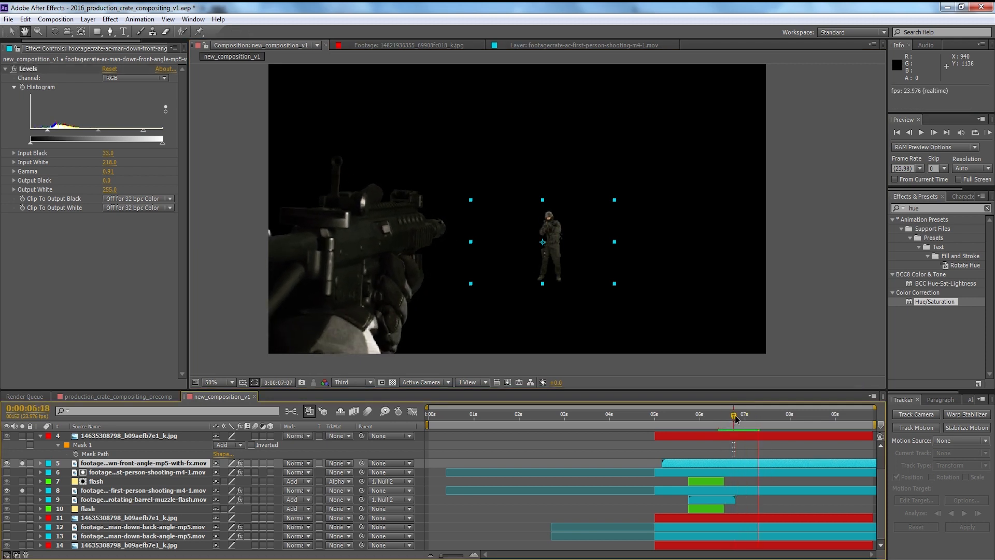
{"action": "left_click_drag", "start_coordinate": [23, 463], "coordinate": [22, 490]}
{"action": "key", "text": "period"}
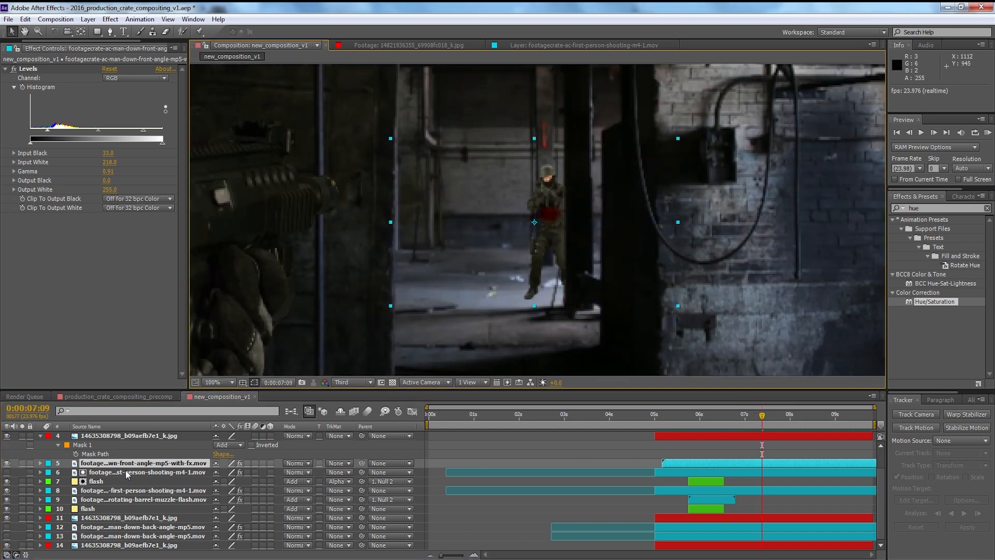
Step: Solo the front-angle soldier with the bottom background image and start Position and Scale keyframes on the soldier at 0:00:07:09
{"action": "left_click", "coordinate": [21, 462]}
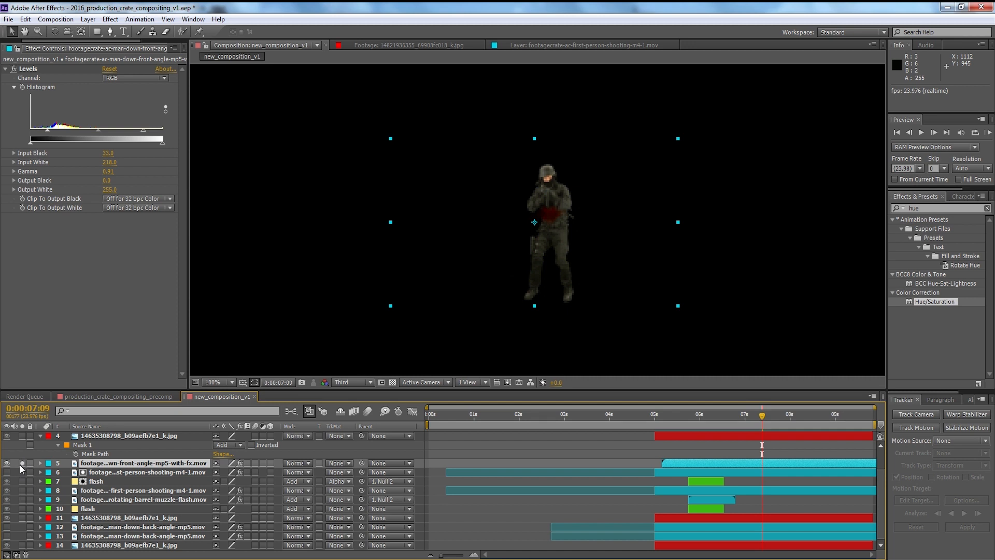
{"action": "left_click", "coordinate": [22, 545]}
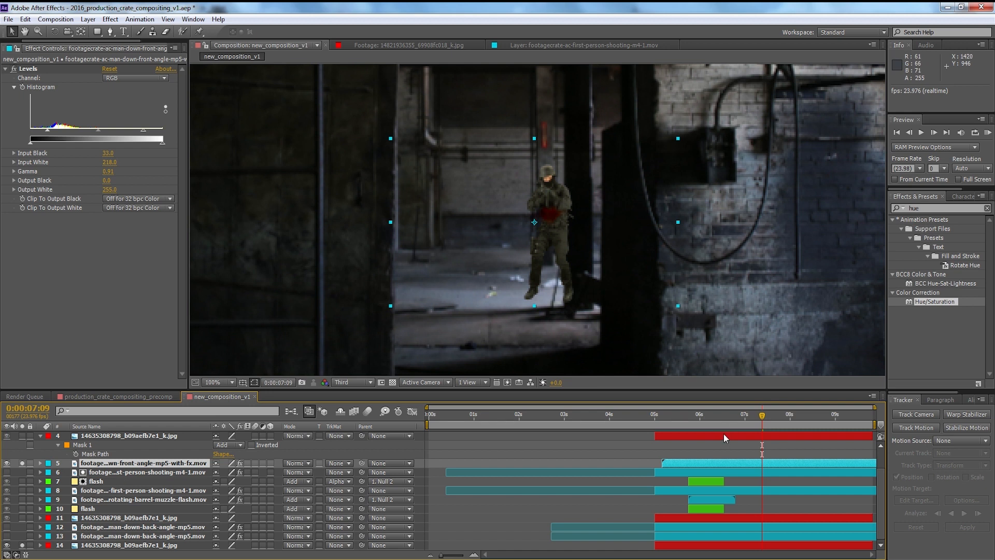
{"action": "key", "text": "p"}
{"action": "key", "text": "shift+s"}
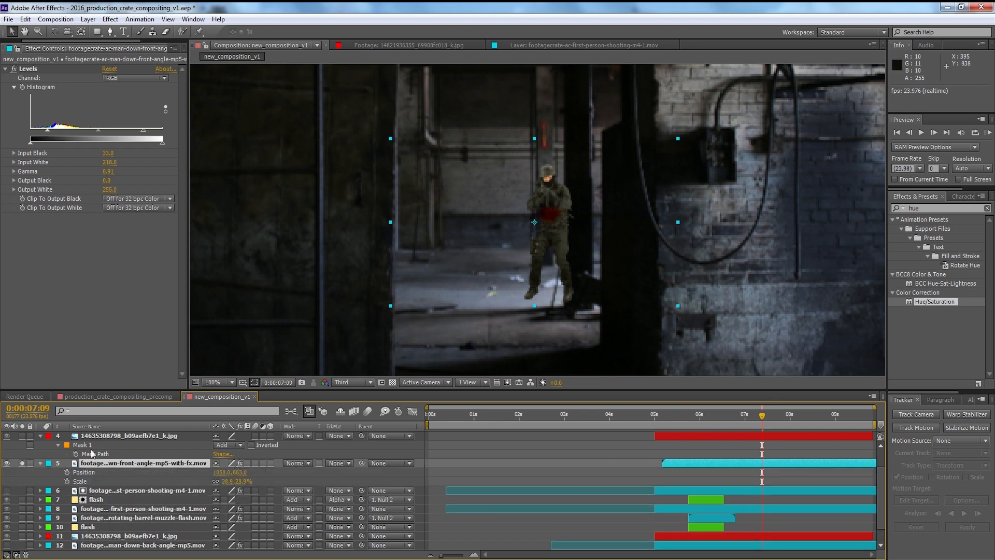
{"action": "left_click", "coordinate": [67, 473]}
Step: At 0:00:08:01, set the fallen soldier's Scale to 21.4% and Position to 1058, 698
{"action": "key", "text": "space"}
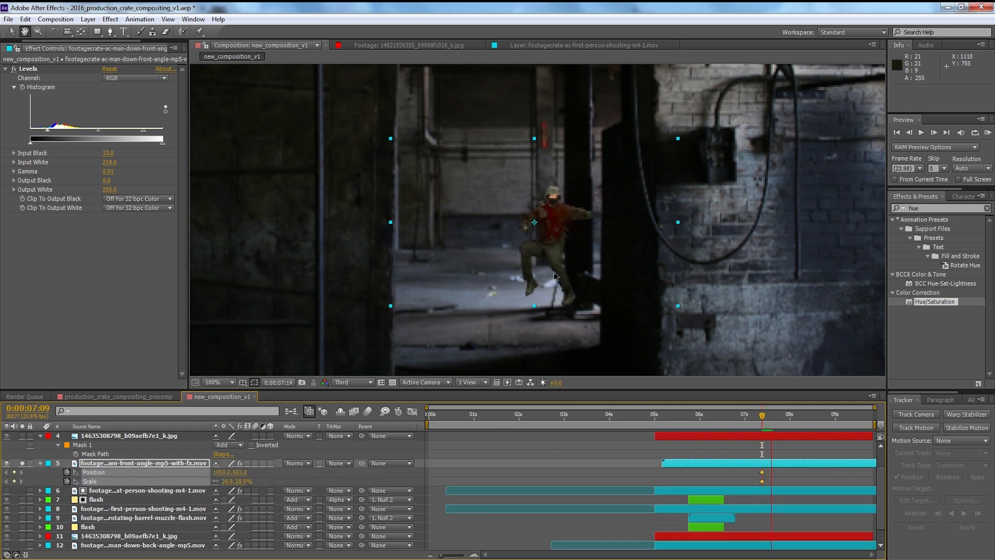
{"action": "key", "text": "space"}
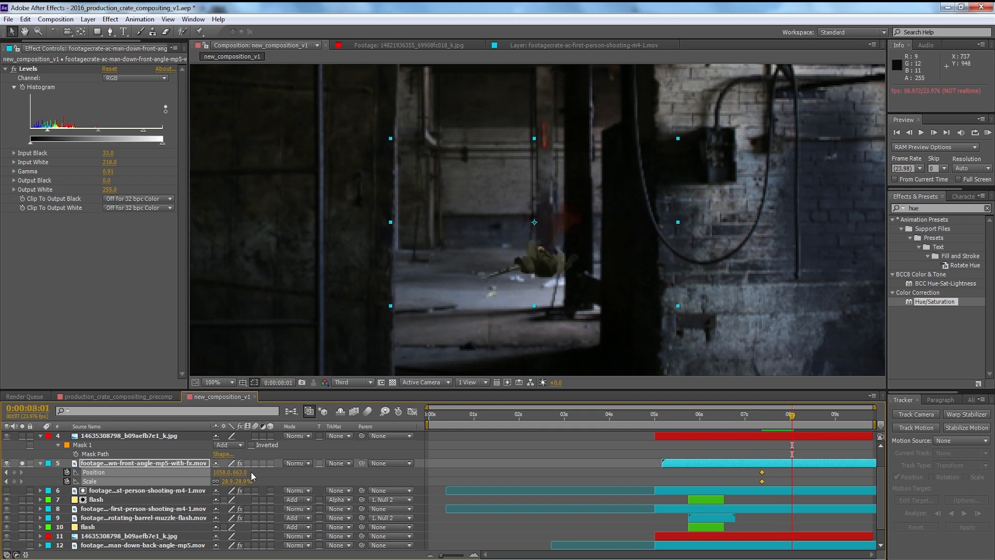
{"action": "mouse_move", "coordinate": [245, 480]}
{"action": "left_mouse_down"}
{"action": "mouse_move", "coordinate": [213, 478]}
{"action": "mouse_move", "coordinate": [255, 479]}
{"action": "mouse_move", "coordinate": [229, 481]}
{"action": "mouse_move", "coordinate": [238, 473]}
{"action": "left_mouse_up"}
Step: Replay the soldier's fall from about 0:00:07:10 to check the position and scale animation against the floor
{"action": "left_click", "coordinate": [764, 417]}
{"action": "key", "text": "space"}
{"action": "key", "text": "space"}
{"action": "left_click", "coordinate": [760, 433]}
{"action": "left_click", "coordinate": [758, 417]}
{"action": "key", "text": "space"}
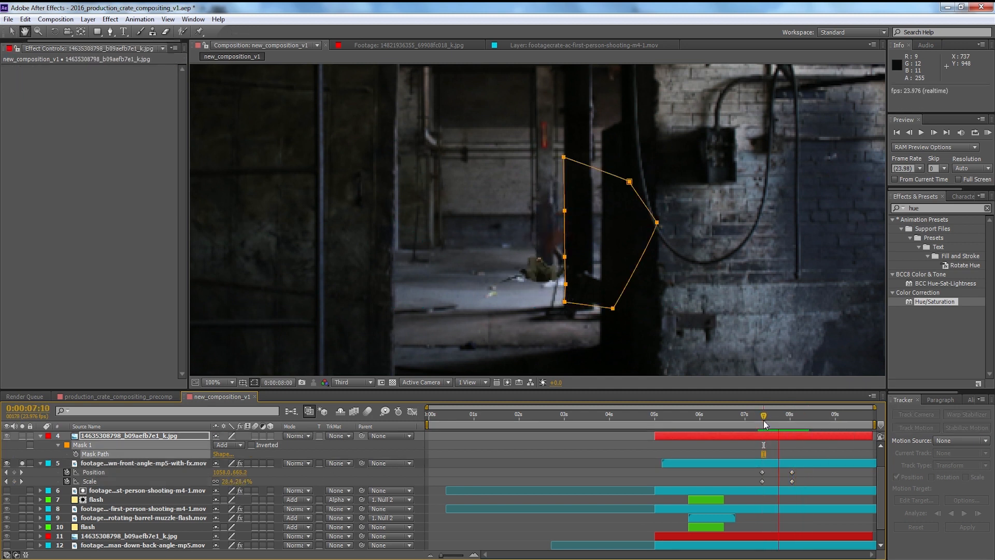
{"action": "key", "text": "space"}
{"action": "left_click", "coordinate": [764, 416]}
{"action": "key", "text": "space"}
{"action": "key", "text": "space"}
{"action": "key", "text": "space"}
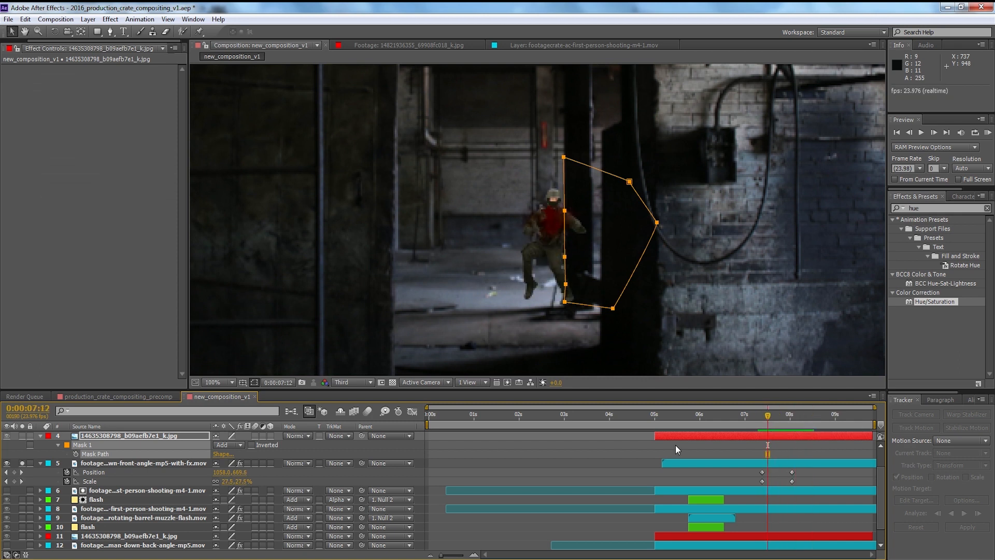
Step: Solo the masked pillar image as well and replay the fall behind the pillar
{"action": "left_click", "coordinate": [21, 436]}
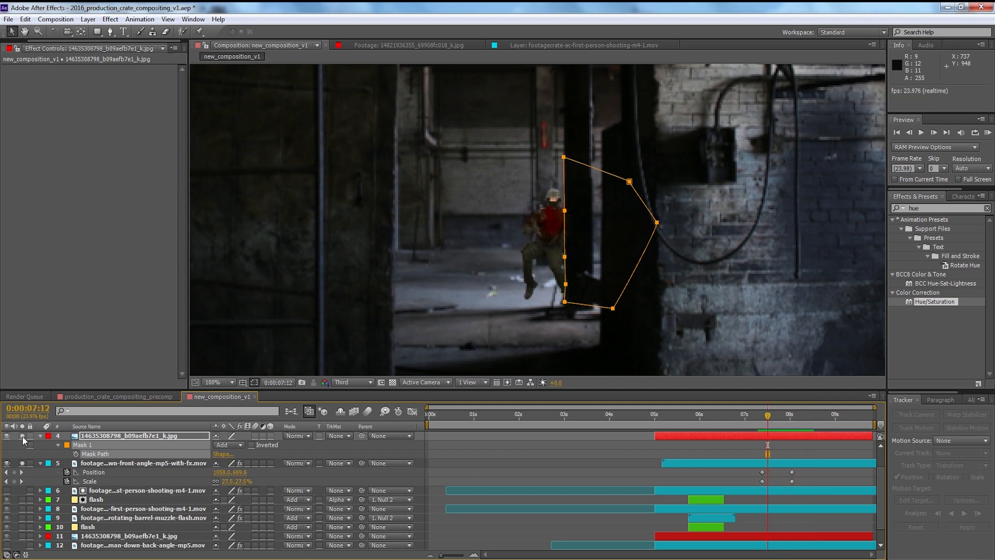
{"action": "left_click", "coordinate": [791, 443]}
{"action": "key", "text": "space"}
{"action": "key", "text": "space"}
{"action": "left_click", "coordinate": [767, 415]}
{"action": "key", "text": "space"}
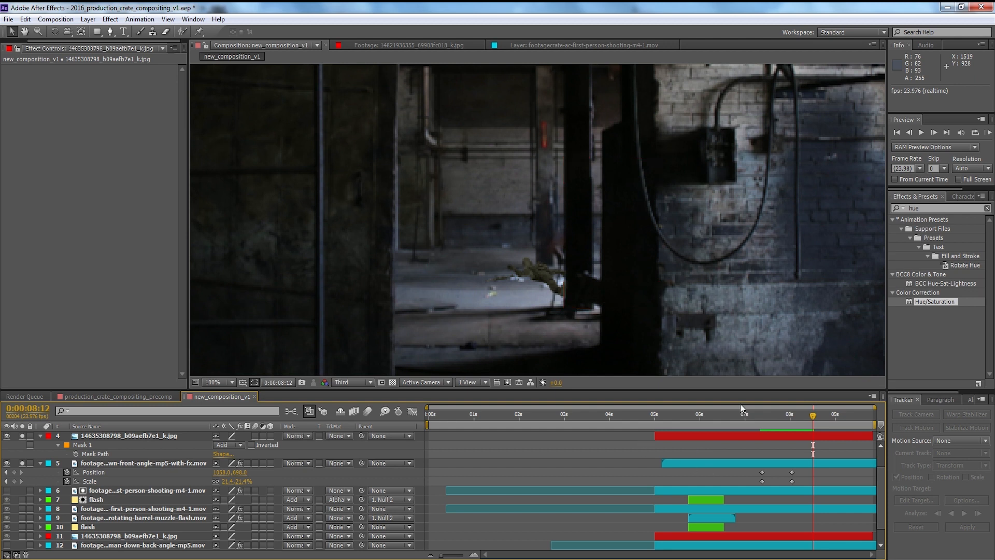
Step: Duplicate the front-angle soldier clip and select the lower copy
{"action": "left_click", "coordinate": [158, 462]}
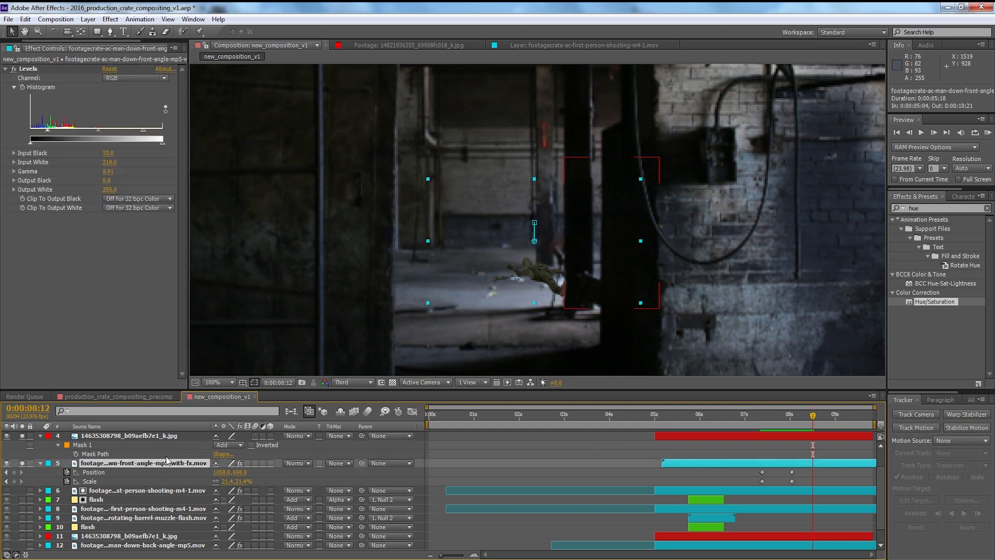
{"action": "key", "text": "ctrl+d"}
{"action": "left_click", "coordinate": [130, 471]}
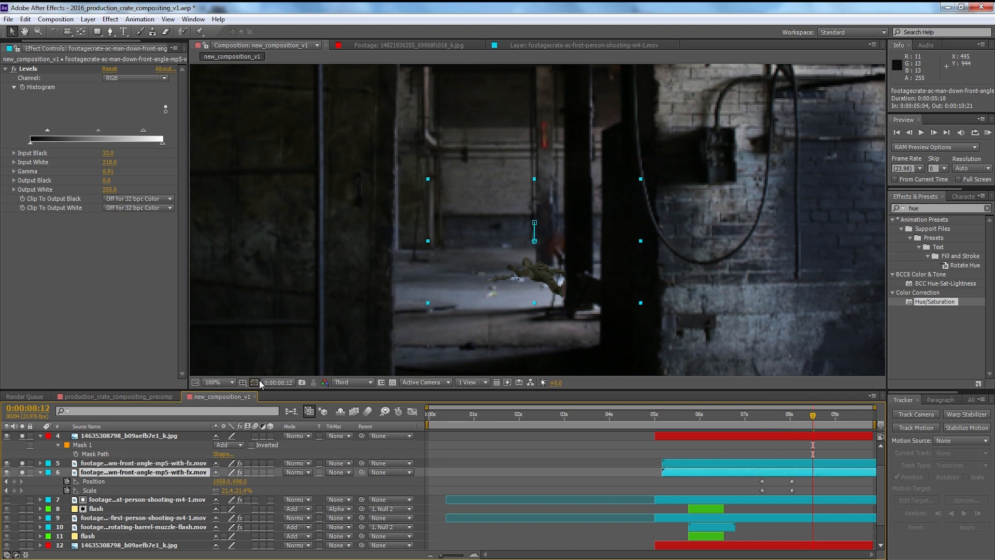
Step: Copy the Tint and Fast Blur effects from the lower back-angle clip and paste them onto the lower soldier copy
{"action": "scroll", "coordinate": [717, 529], "scroll_direction": "down", "scroll_amount": 1}
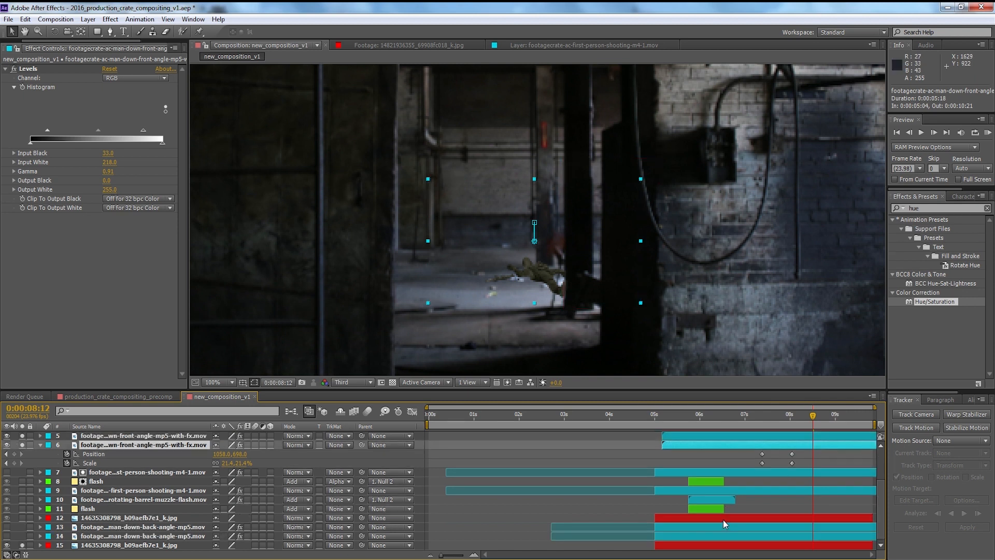
{"action": "left_click", "coordinate": [696, 539]}
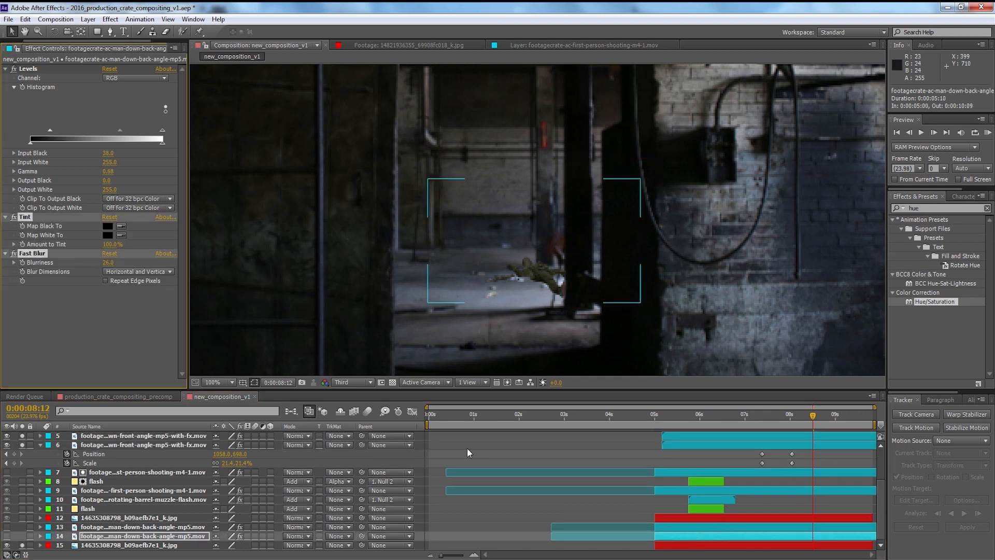
{"action": "scroll", "coordinate": [668, 479], "scroll_direction": "up", "scroll_amount": 1}
{"action": "left_click", "coordinate": [724, 472]}
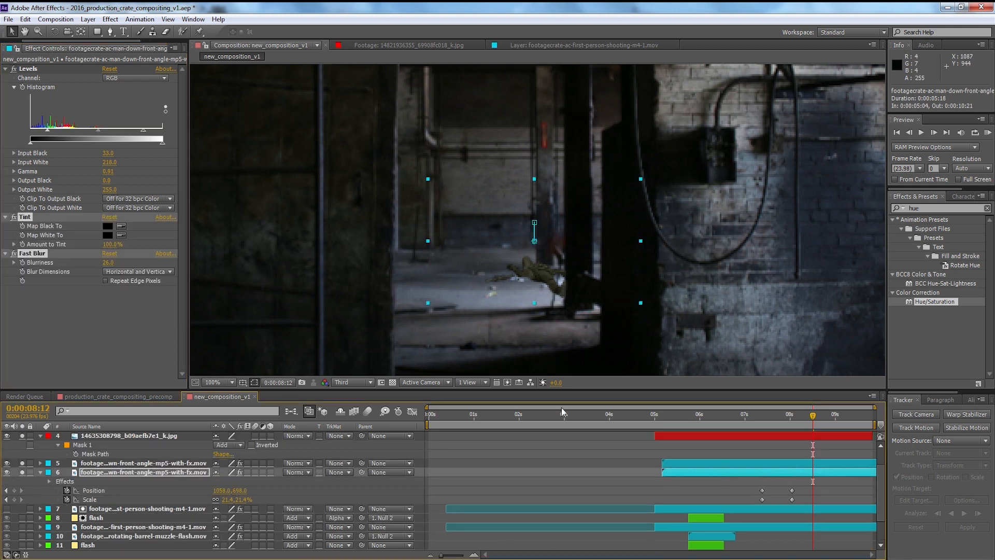
Step: Fade in the lower soldier copy by keyframing Opacity from 0% at 0:00:07:12 to 100% at 0:00:07:22, and preview it
{"action": "scroll", "coordinate": [563, 412], "scroll_direction": "down", "scroll_amount": 1}
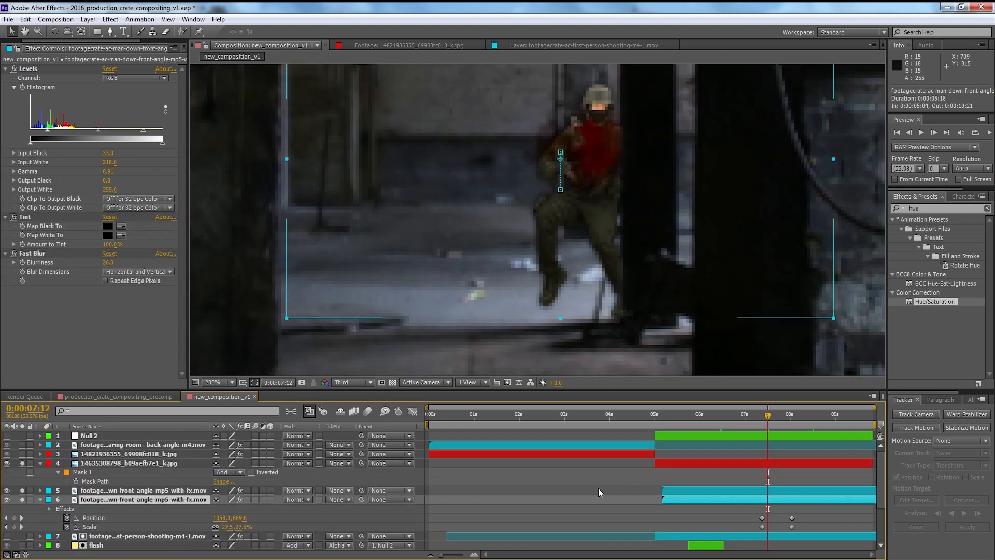
{"action": "key", "text": "shift+t"}
{"action": "left_click", "coordinate": [67, 536]}
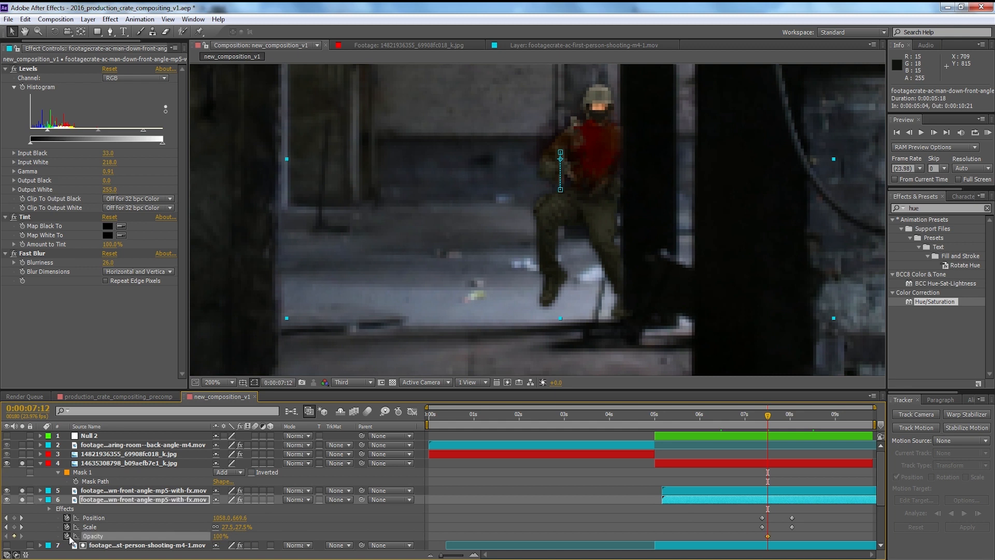
{"action": "left_click_drag", "start_coordinate": [768, 537], "coordinate": [771, 539]}
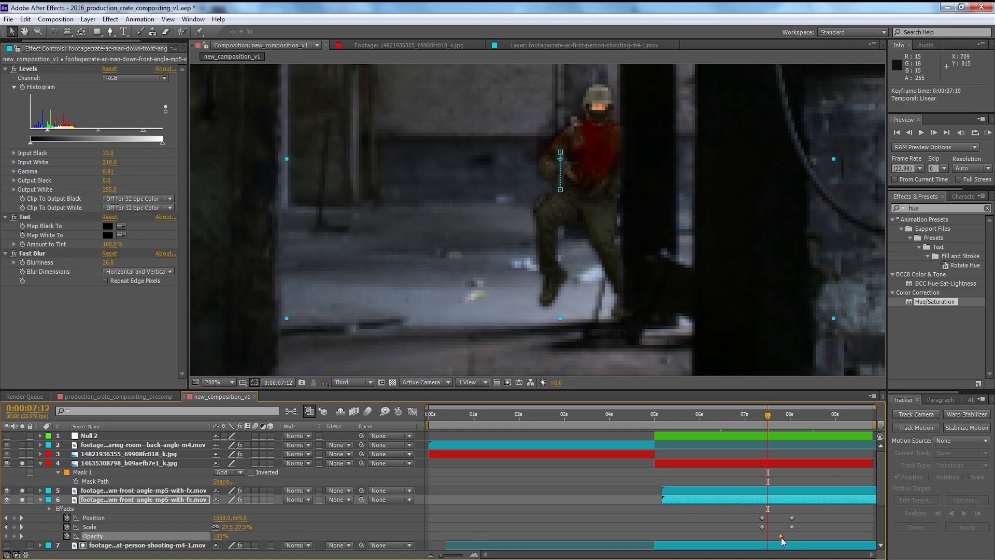
{"action": "key", "text": "k"}
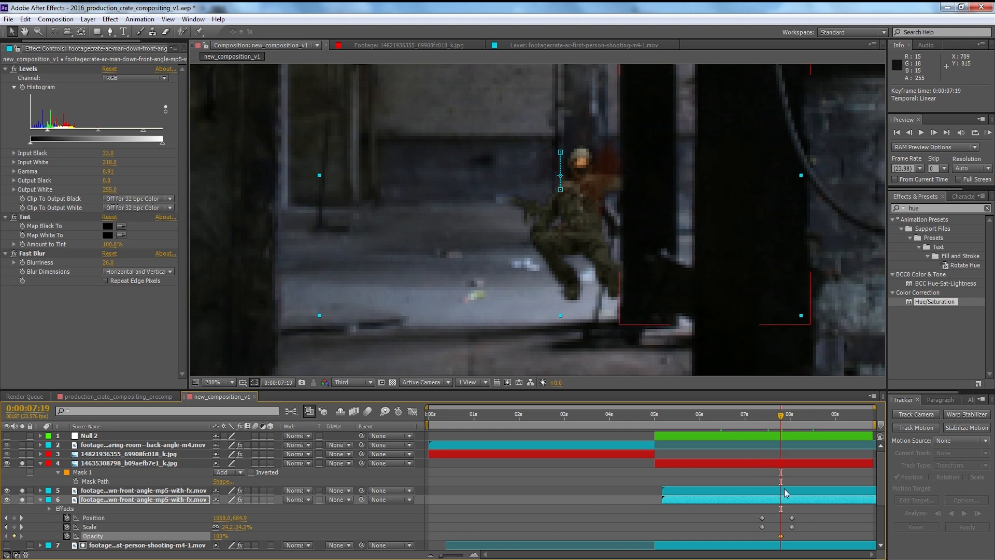
{"action": "left_click_drag", "start_coordinate": [792, 419], "coordinate": [761, 424]}
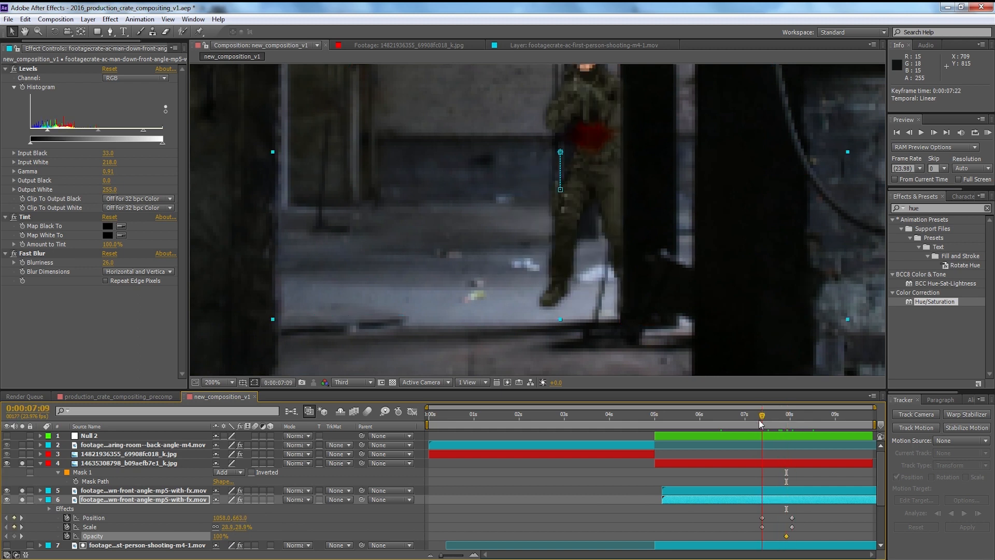
{"action": "left_click_drag", "start_coordinate": [221, 541], "coordinate": [203, 538]}
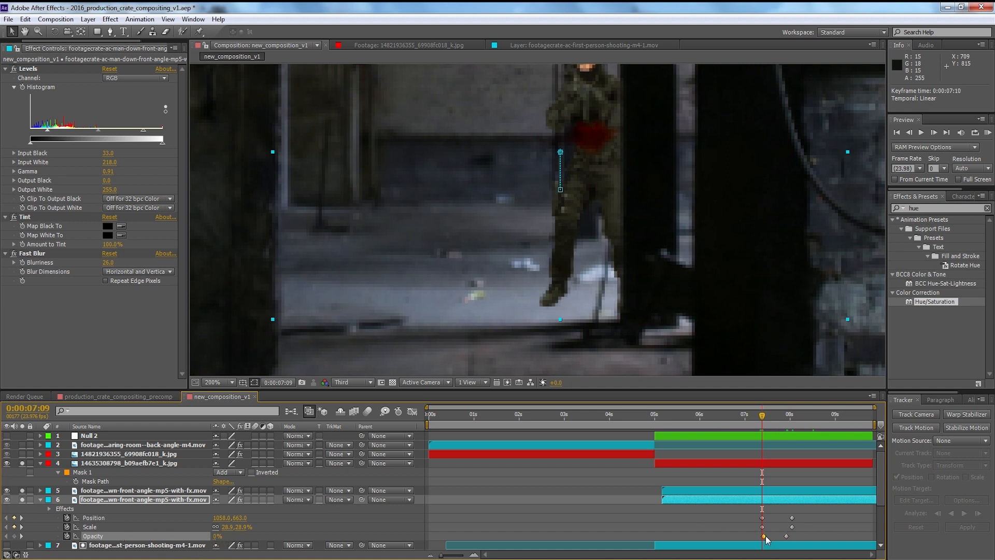
{"action": "key", "text": "space"}
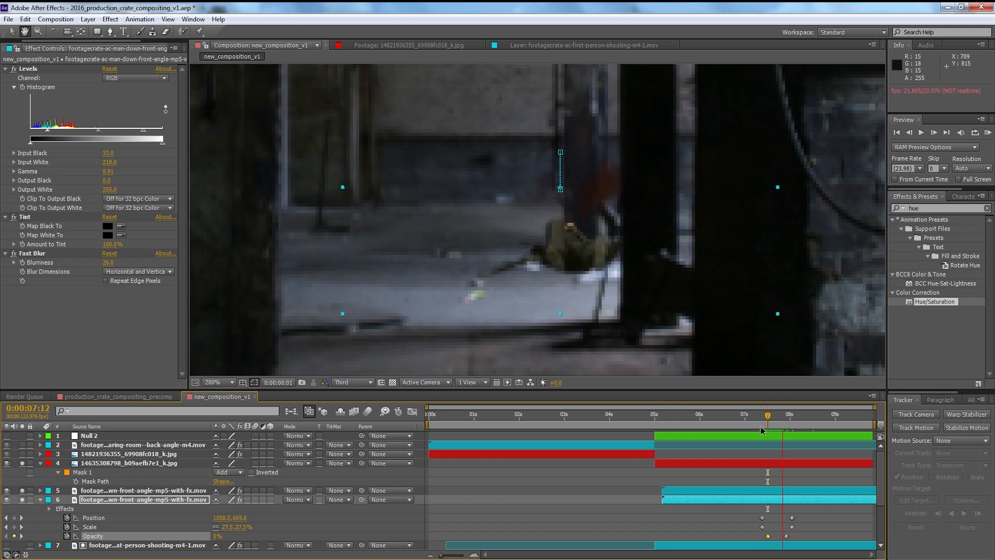
{"action": "left_click", "coordinate": [798, 499]}
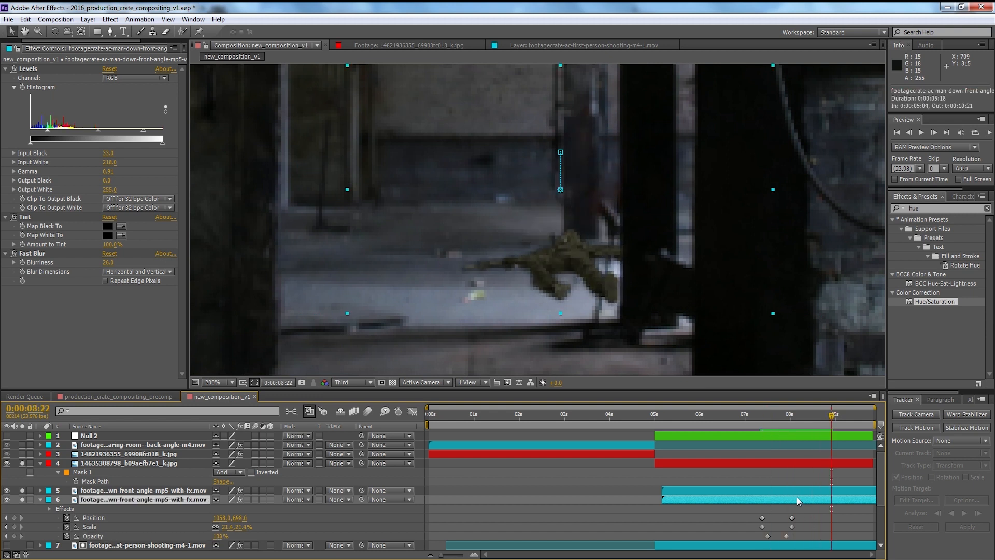
Step: Restore Full resolution and offset the lower soldier copy beneath the body by setting its Anchor Point to 970, 527
{"action": "left_click", "coordinate": [351, 384]}
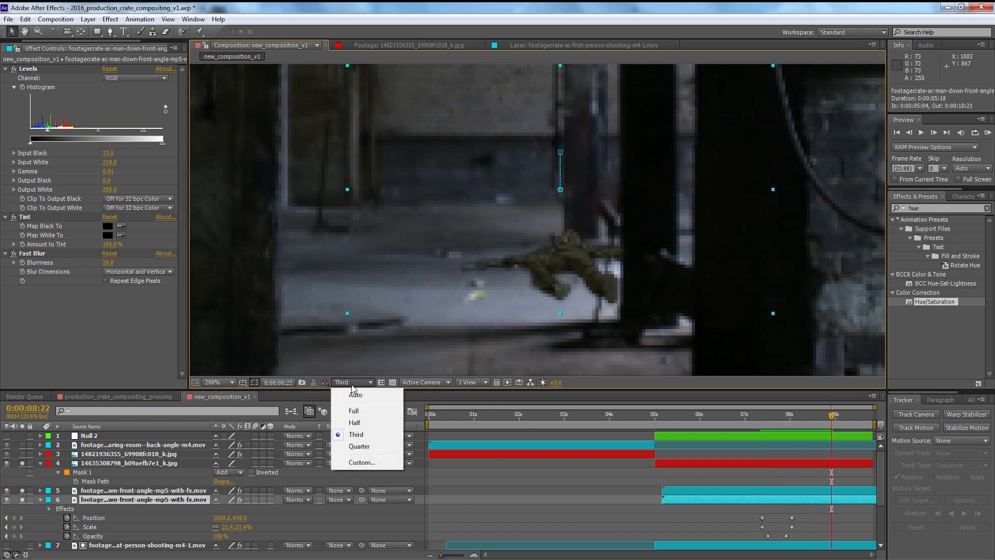
{"action": "left_click", "coordinate": [363, 409]}
{"action": "left_click", "coordinate": [161, 499]}
{"action": "key", "text": "a"}
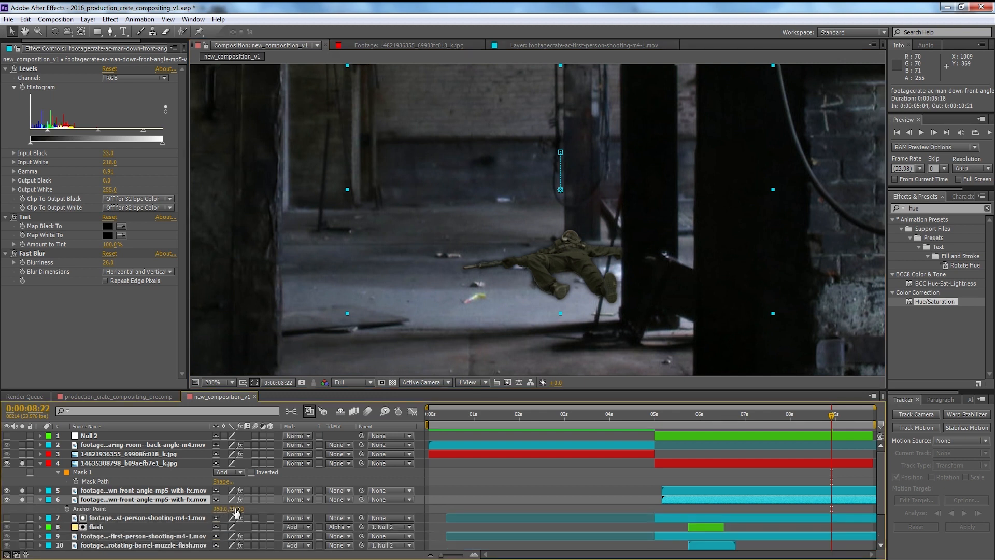
{"action": "left_click", "coordinate": [233, 509]}
{"action": "left_click_drag", "start_coordinate": [229, 508], "coordinate": [229, 509]}
{"action": "mouse_move", "coordinate": [215, 509]}
{"action": "left_mouse_down"}
{"action": "mouse_move", "coordinate": [240, 509]}
{"action": "mouse_move", "coordinate": [221, 509]}
{"action": "left_mouse_up"}
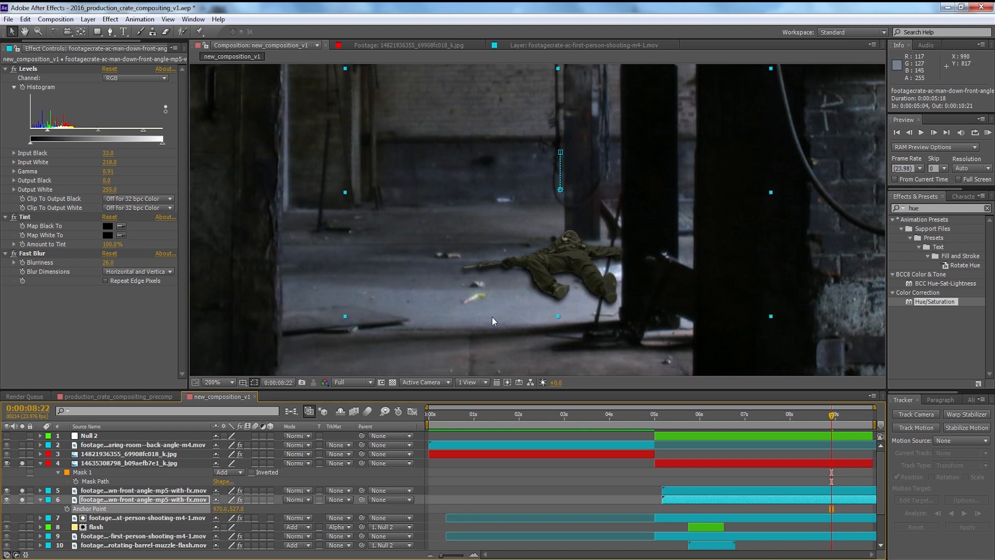
Step: Set the lower soldier copy's second Opacity keyframe at 0:00:07:22 to 81% and check the fallen body at 0:00:09:11
{"action": "key", "text": "t"}
{"action": "key", "text": "j"}
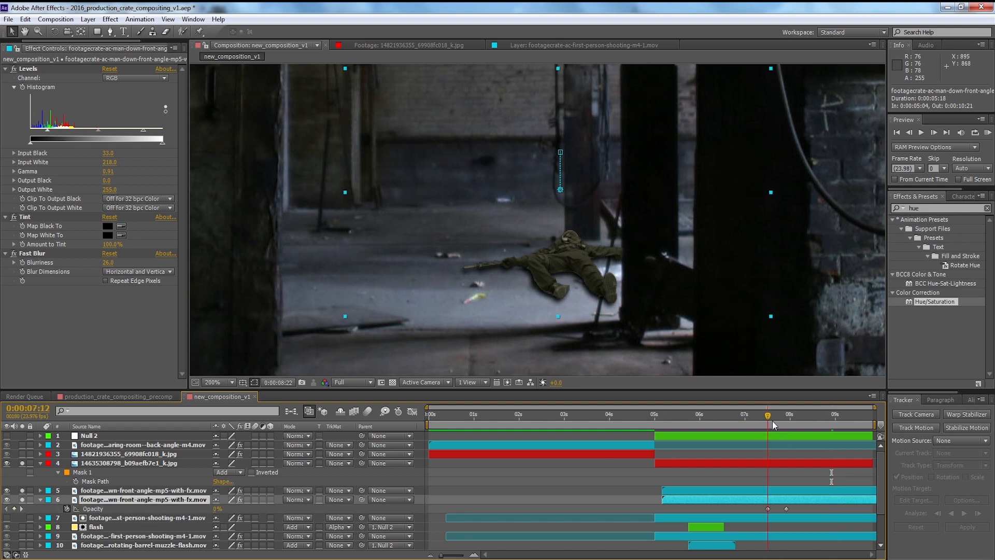
{"action": "left_click_drag", "start_coordinate": [218, 508], "coordinate": [212, 508]}
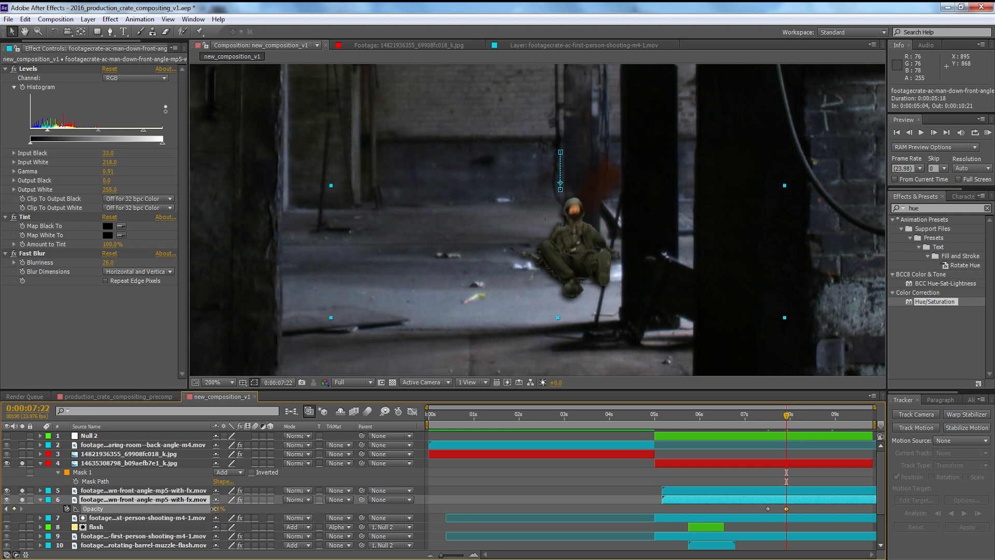
{"action": "left_click_drag", "start_coordinate": [788, 421], "coordinate": [856, 421]}
{"action": "key", "text": "ctrl+z"}
{"action": "scroll", "coordinate": [578, 322], "scroll_direction": "down", "scroll_amount": 1}
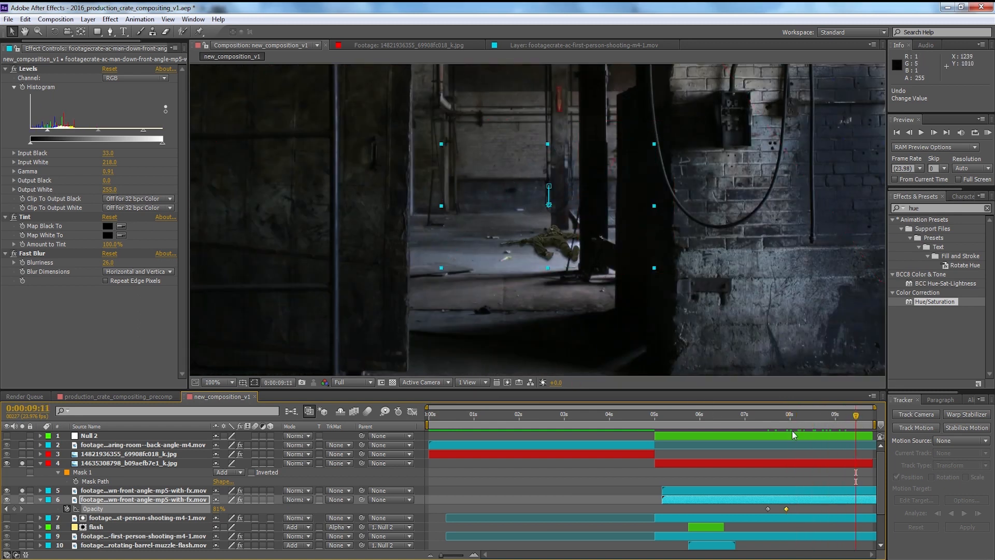
{"action": "left_click", "coordinate": [742, 444]}
{"action": "scroll", "coordinate": [553, 314], "scroll_direction": "up", "scroll_amount": 1}
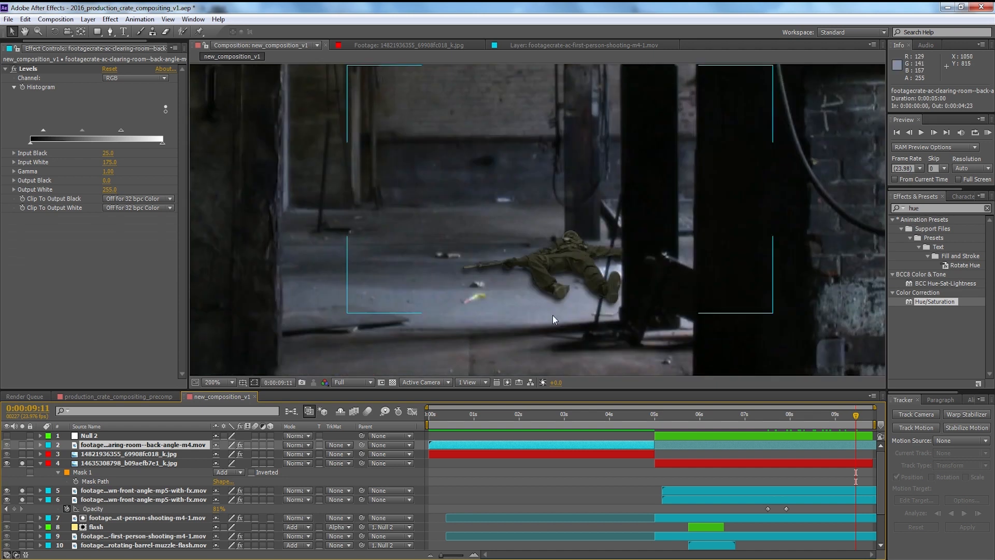
Step: Apply Fast Blur with a Blurriness of 4.3 to the upper front-angle soldier clip and check the fall
{"action": "left_click", "coordinate": [145, 462]}
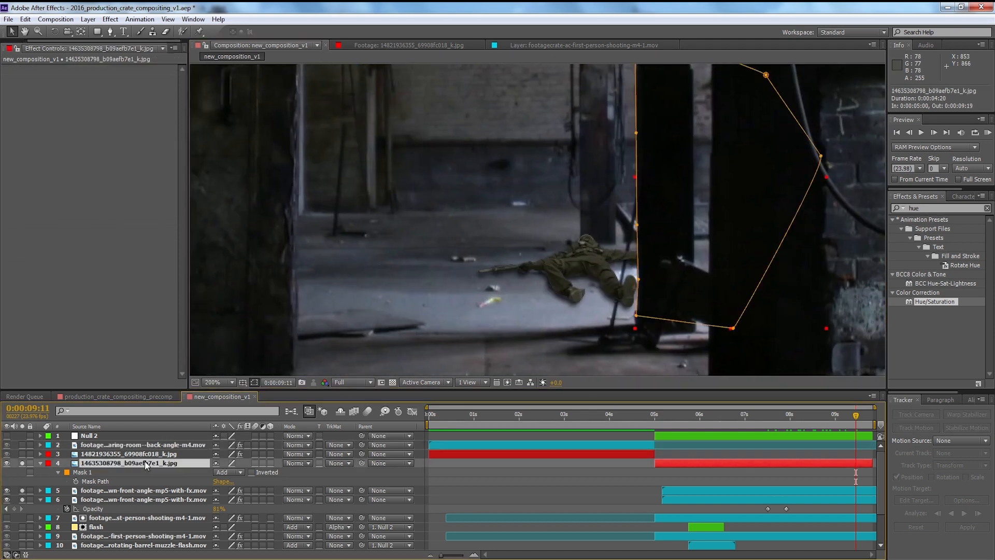
{"action": "left_click", "coordinate": [175, 491]}
{"action": "double_click", "coordinate": [913, 208]}
{"action": "type", "text": "fast"}
{"action": "scroll", "coordinate": [924, 321], "scroll_direction": "down", "scroll_amount": 1}
{"action": "left_click_drag", "start_coordinate": [927, 374], "coordinate": [768, 490]}
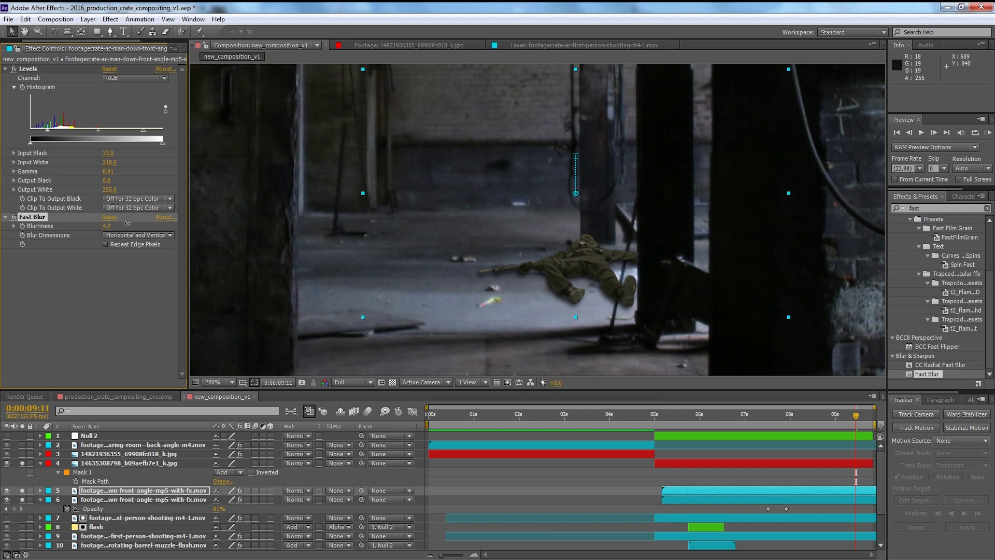
{"action": "left_click_drag", "start_coordinate": [760, 422], "coordinate": [783, 421]}
{"action": "scroll", "coordinate": [655, 318], "scroll_direction": "down", "scroll_amount": 4}
{"action": "left_click_drag", "start_coordinate": [774, 421], "coordinate": [814, 422]}
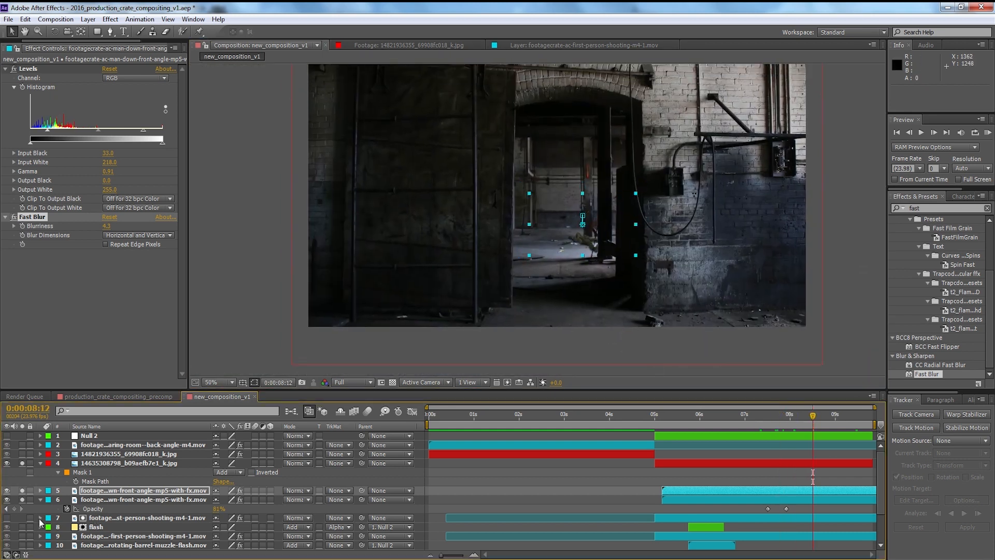
Step: Unsolo the pillar and front-angle soldier layers, collapse their properties, and make both back-angle soldier clips visible at 0:00:05:07
{"action": "left_click_drag", "start_coordinate": [22, 463], "coordinate": [23, 501]}
{"action": "key", "text": "u"}
{"action": "scroll", "coordinate": [24, 524], "scroll_direction": "down", "scroll_amount": 2}
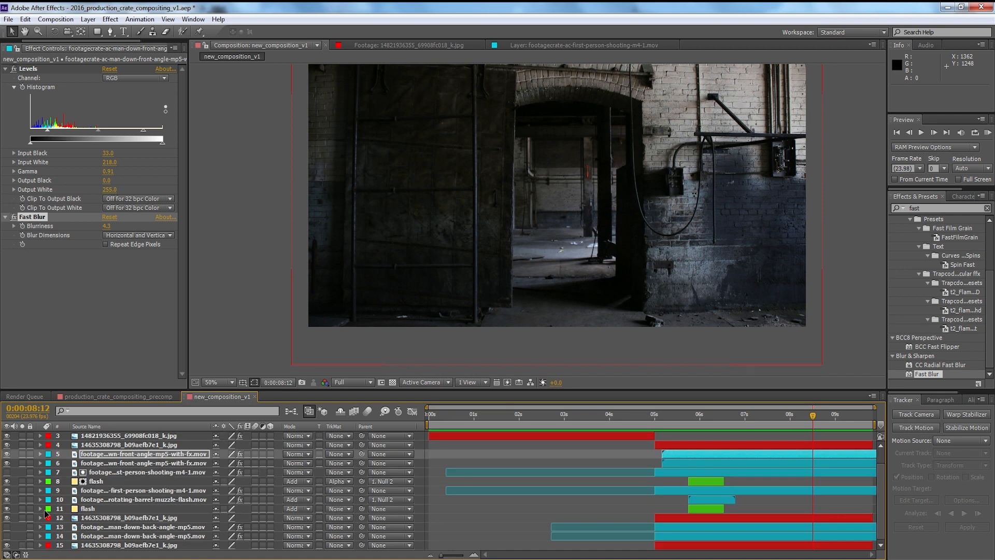
{"action": "left_click", "coordinate": [696, 432]}
{"action": "left_click", "coordinate": [668, 420]}
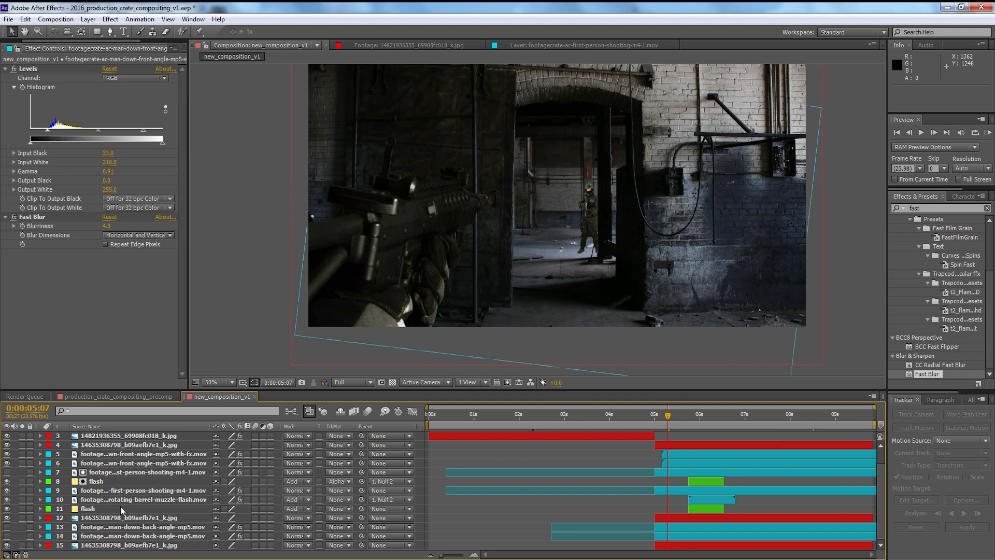
{"action": "left_click", "coordinate": [7, 527]}
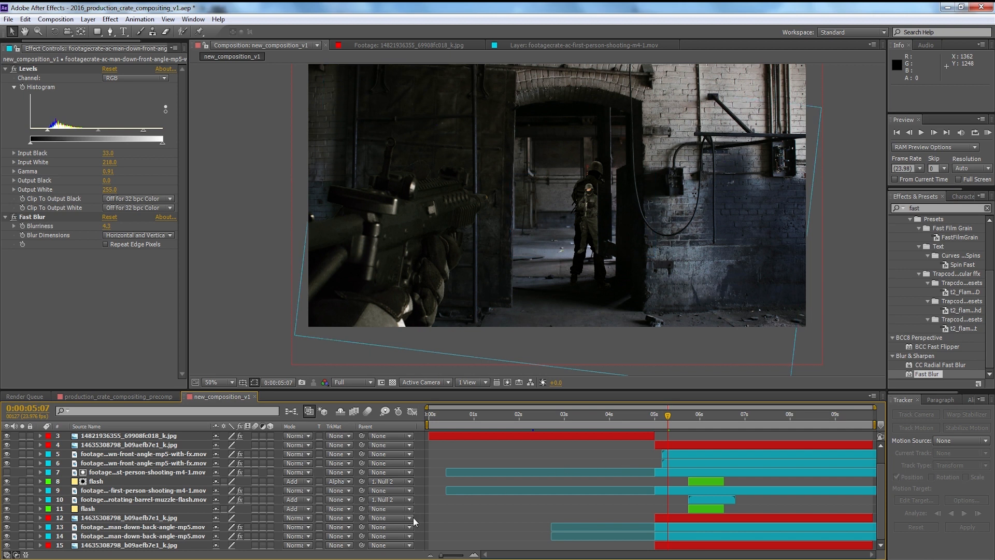
Step: Move both back-angle soldier clips and their masked pillar layer together above the front-angle soldier's pillar layer
{"action": "left_click", "coordinate": [160, 535]}
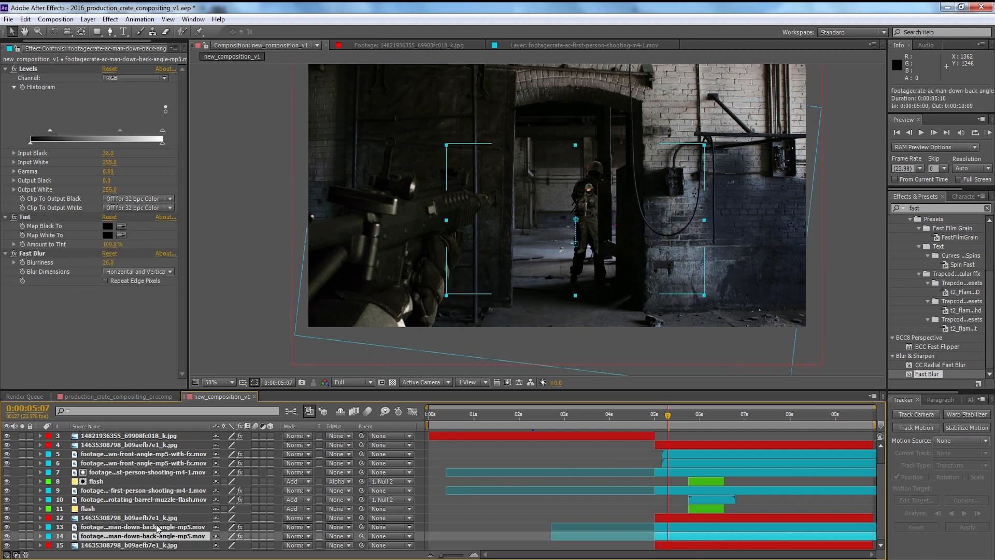
{"action": "left_click", "coordinate": [147, 528], "text": "ctrl"}
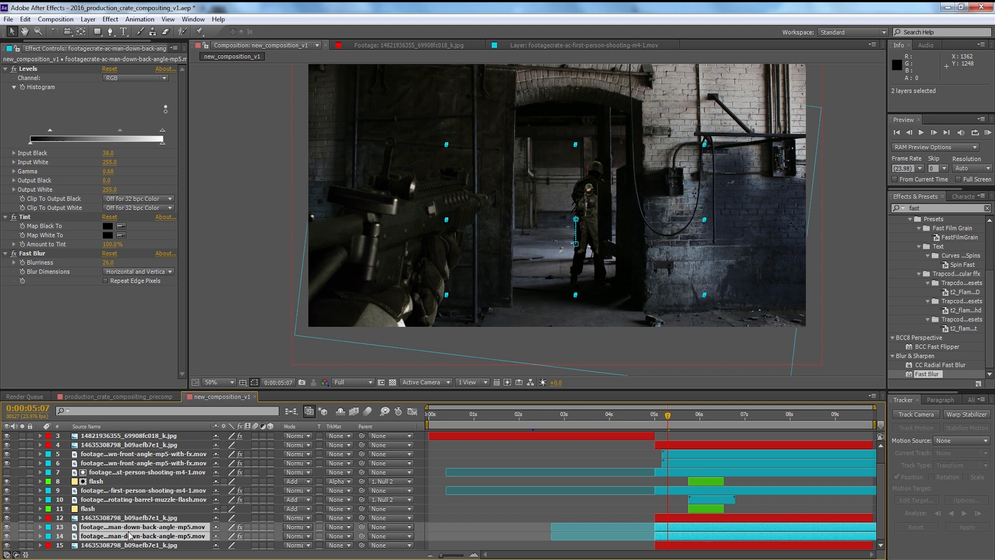
{"action": "left_click", "coordinate": [132, 518], "text": "ctrl"}
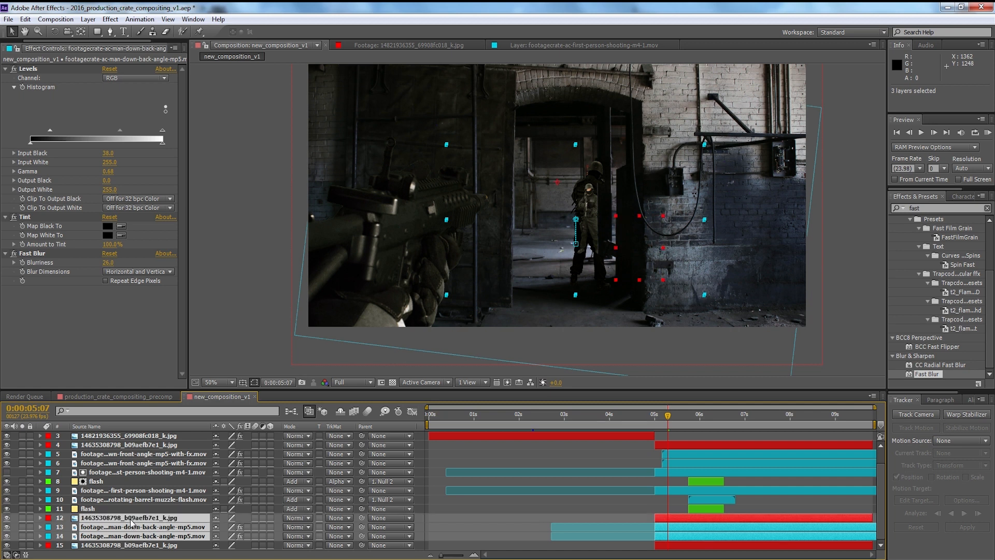
{"action": "left_click_drag", "start_coordinate": [152, 526], "coordinate": [176, 465]}
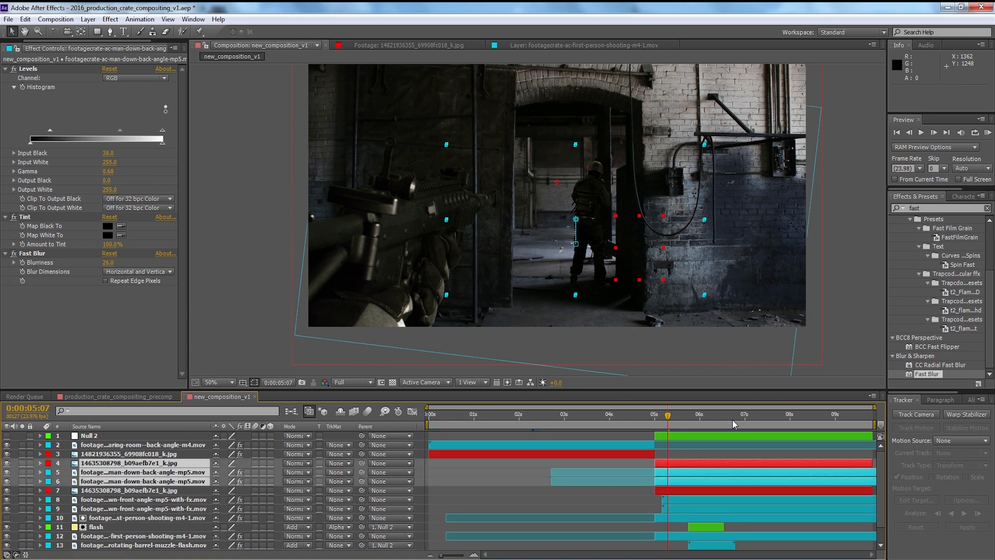
{"action": "left_click", "coordinate": [462, 318]}
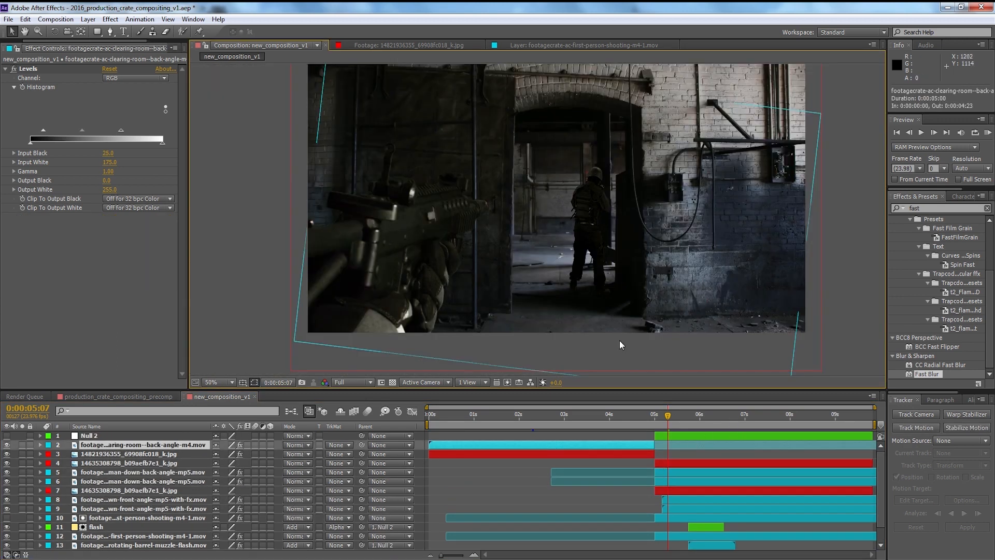
Step: Set the composition resolution to Quarter and preview the shooting from 0:00:06:01
{"action": "left_click", "coordinate": [677, 416]}
{"action": "left_click", "coordinate": [702, 417]}
{"action": "left_click", "coordinate": [354, 382]}
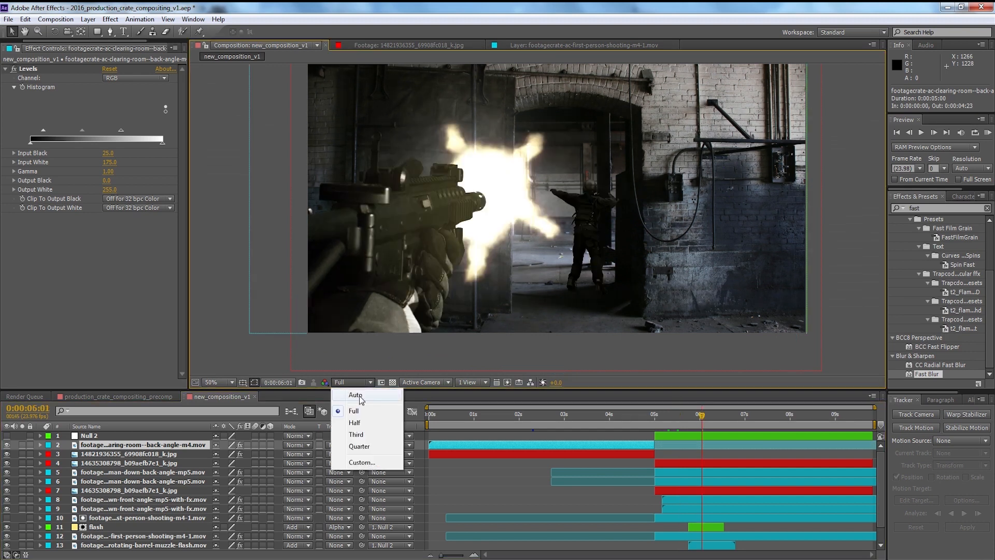
{"action": "left_click", "coordinate": [359, 446]}
{"action": "key", "text": "space"}
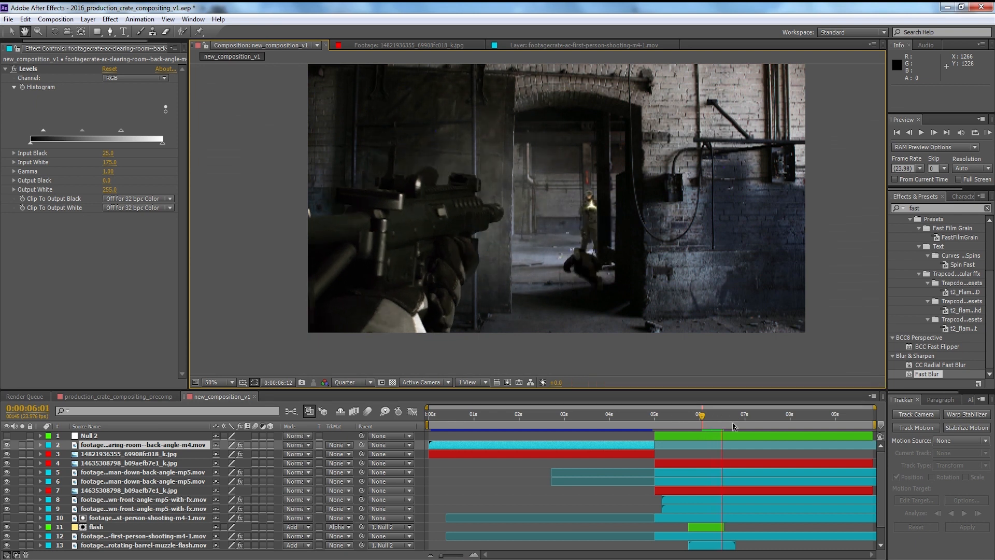
{"action": "scroll", "coordinate": [731, 426], "scroll_direction": "down", "scroll_amount": 1}
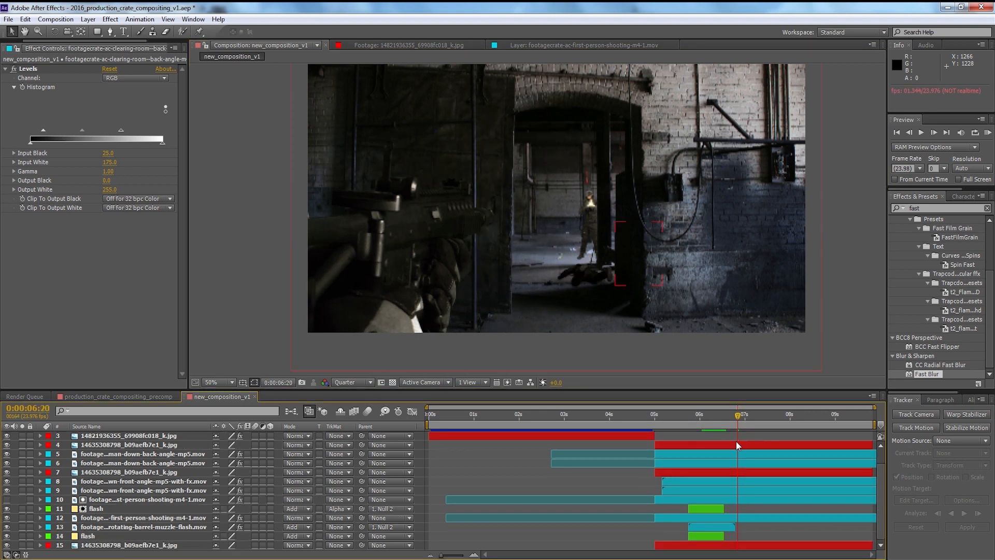
Step: Solo the first-person shooting clip and locate the next shot's recoil around 0:00:06:23
{"action": "left_click", "coordinate": [146, 534]}
{"action": "left_click", "coordinate": [751, 420]}
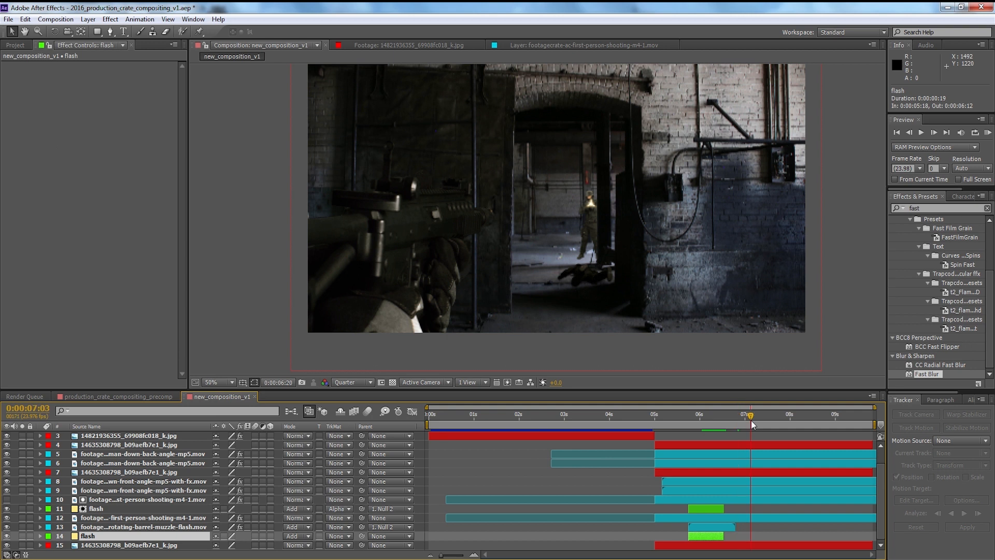
{"action": "left_click_drag", "start_coordinate": [753, 415], "coordinate": [743, 415]}
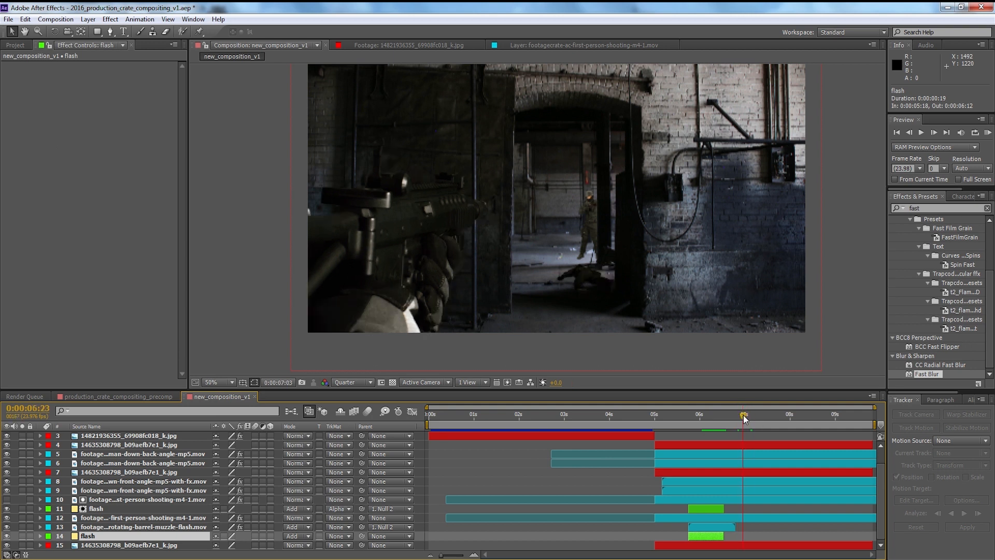
{"action": "left_click", "coordinate": [23, 518]}
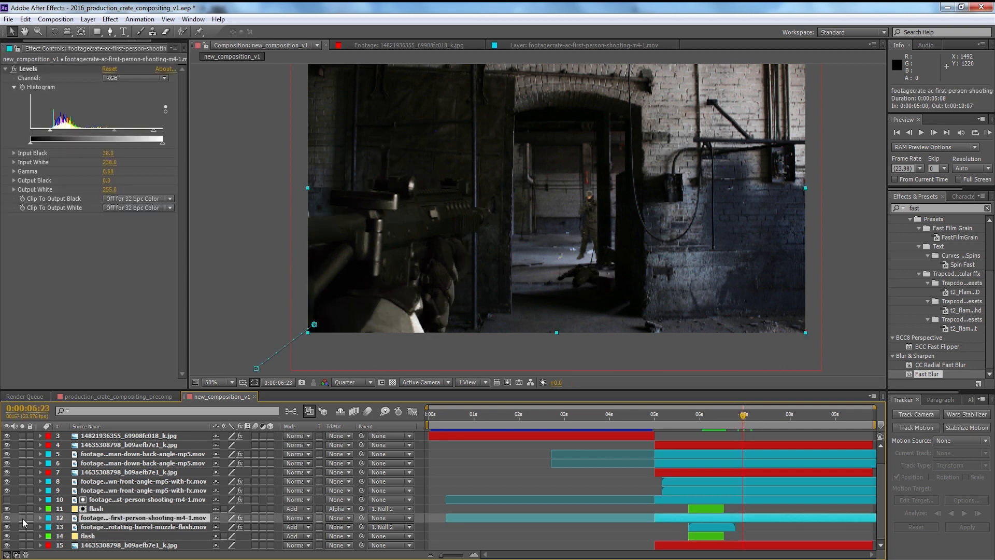
{"action": "left_click", "coordinate": [23, 518]}
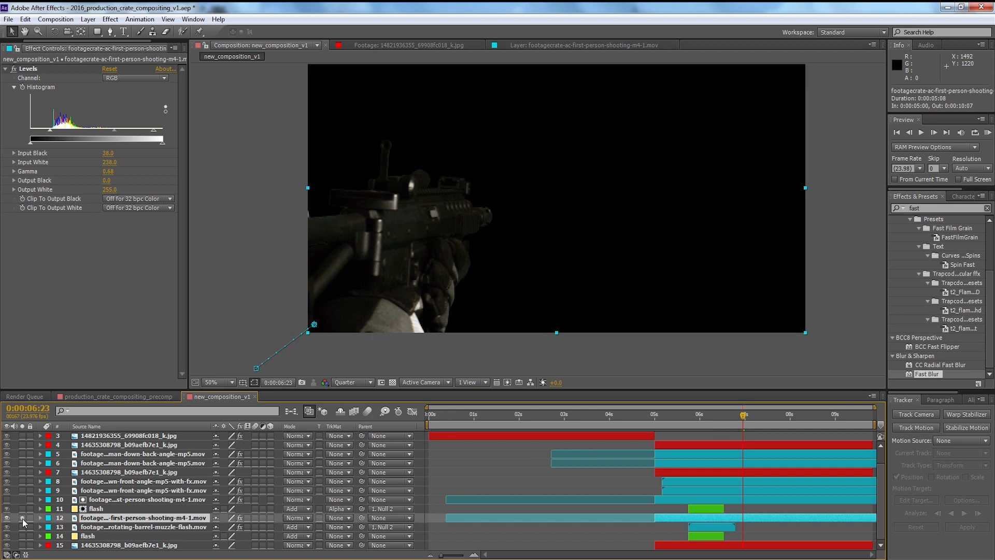
{"action": "key", "text": "space"}
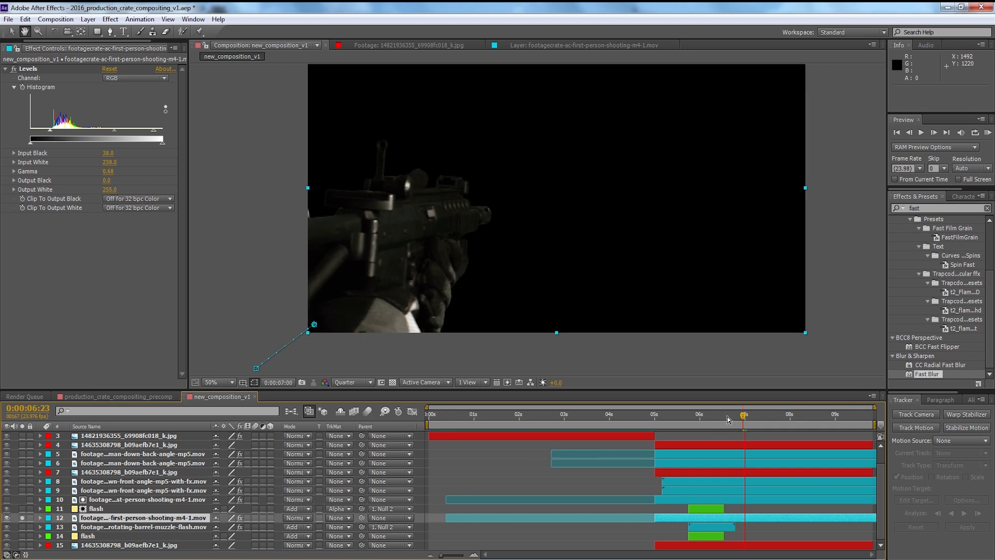
{"action": "left_click_drag", "start_coordinate": [743, 414], "coordinate": [733, 416]}
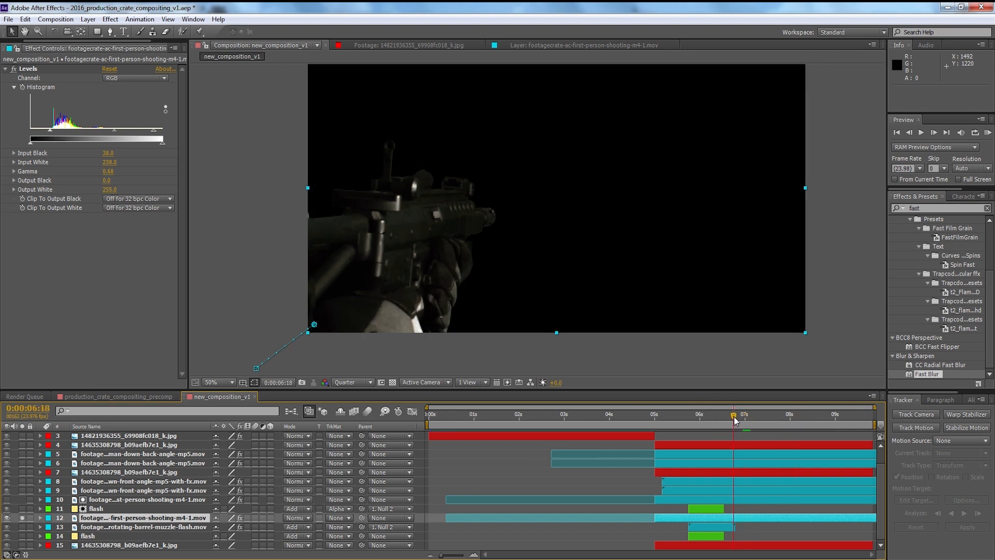
{"action": "key", "text": "space"}
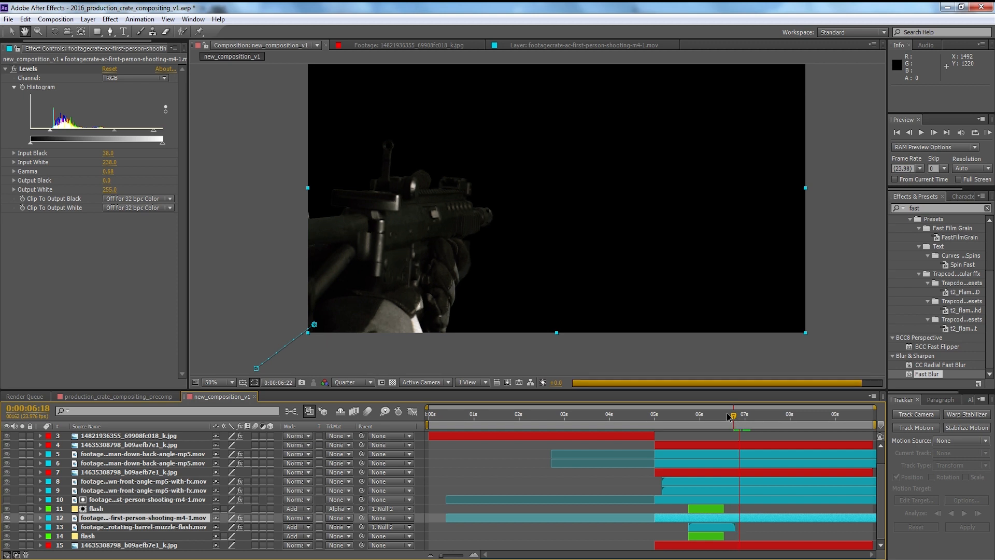
{"action": "left_click_drag", "start_coordinate": [742, 416], "coordinate": [743, 418]}
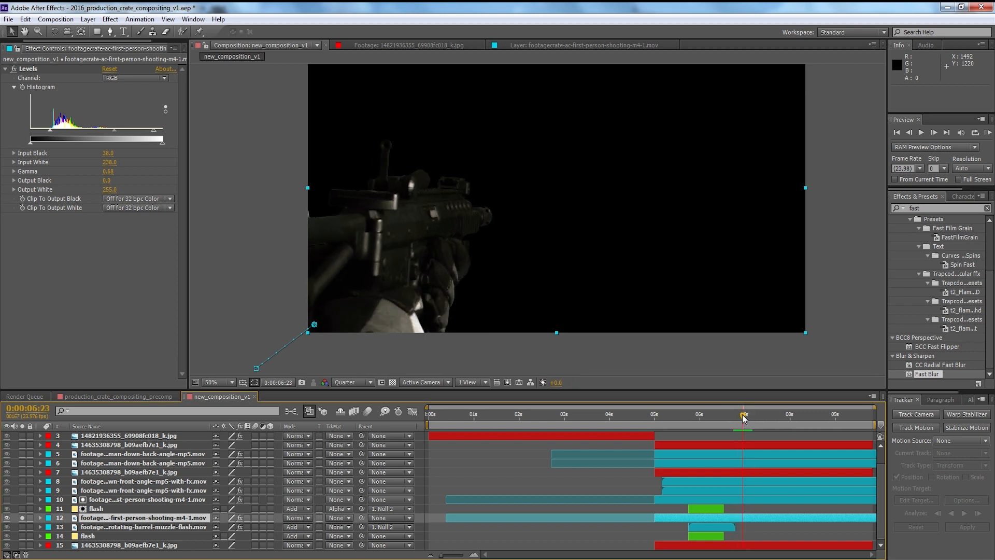
Step: Duplicate the muzzle flash clip and the lower flash layer, keeping the copies together directly below the first-person shooting clip
{"action": "left_click", "coordinate": [140, 526]}
{"action": "left_click", "coordinate": [86, 537], "text": "shift"}
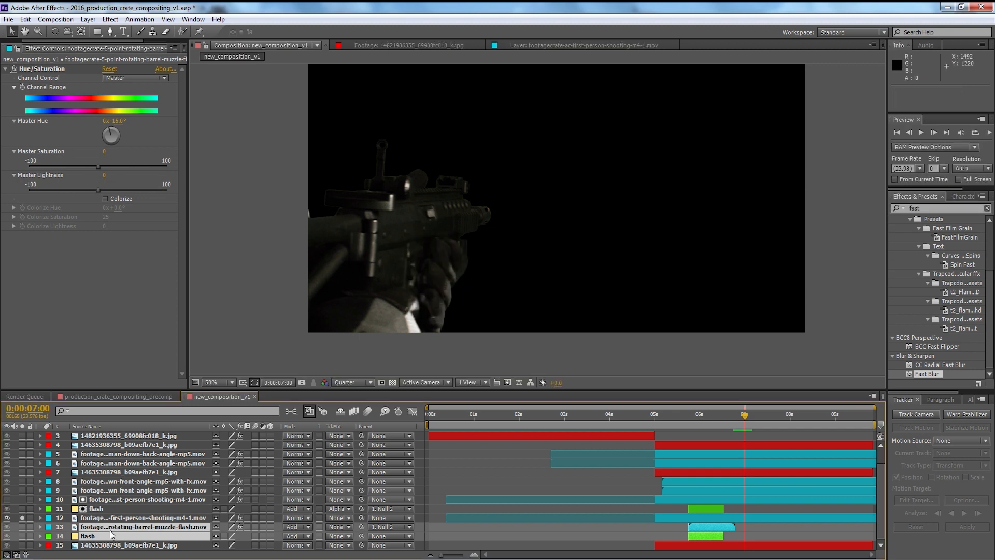
{"action": "key", "text": "ctrl+d"}
{"action": "left_click_drag", "start_coordinate": [120, 543], "coordinate": [120, 527]}
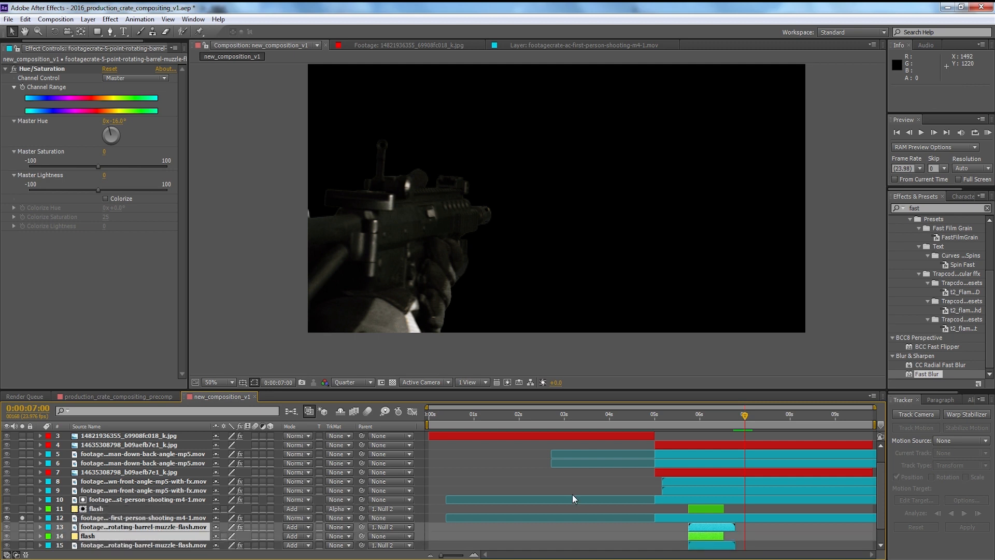
Step: Shift the duplicated muzzle flash and flash layers to start at 0:00:06:23, solo them with the gun, and preview the timing
{"action": "left_click_drag", "start_coordinate": [707, 526], "coordinate": [752, 524]}
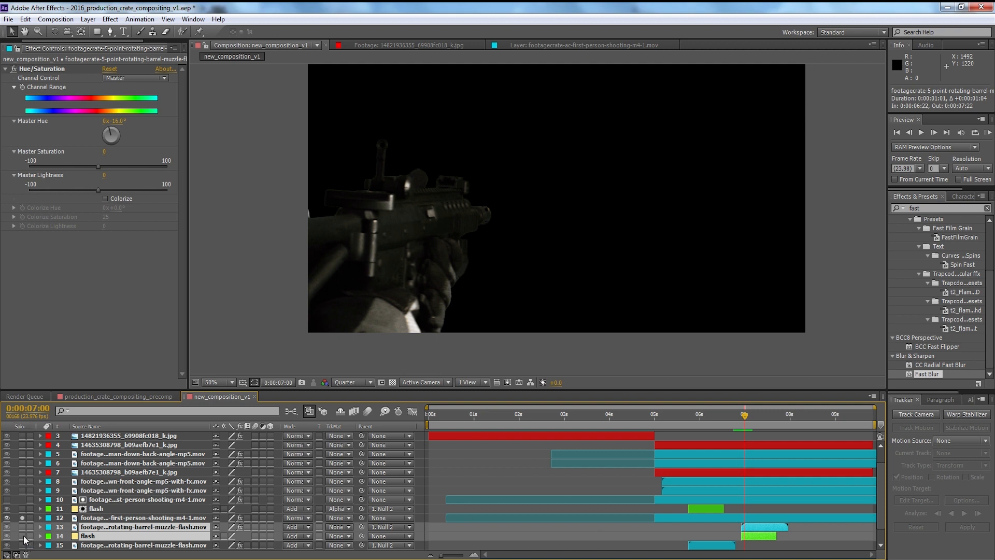
{"action": "left_click_drag", "start_coordinate": [23, 536], "coordinate": [22, 527]}
{"action": "left_click_drag", "start_coordinate": [761, 524], "coordinate": [763, 524]}
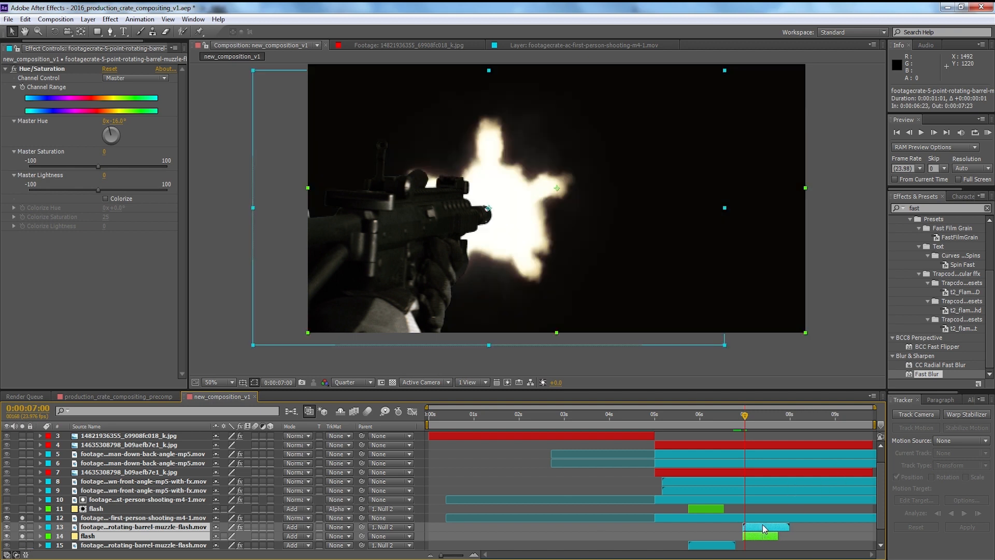
{"action": "key", "text": "space"}
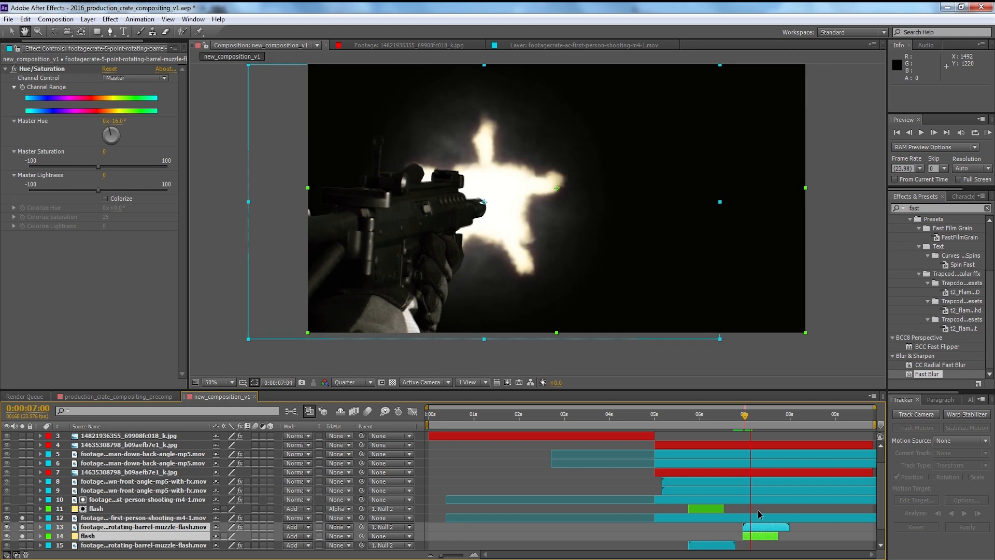
{"action": "left_click", "coordinate": [747, 424]}
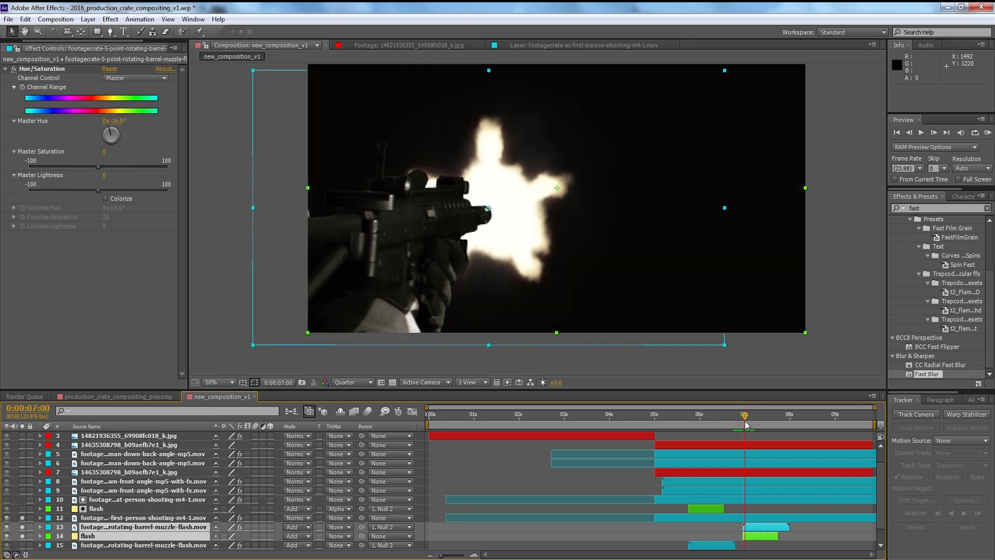
{"action": "mouse_move", "coordinate": [747, 424]}
{"action": "left_mouse_down"}
{"action": "mouse_move", "coordinate": [767, 424]}
{"action": "mouse_move", "coordinate": [748, 421]}
{"action": "left_mouse_up"}
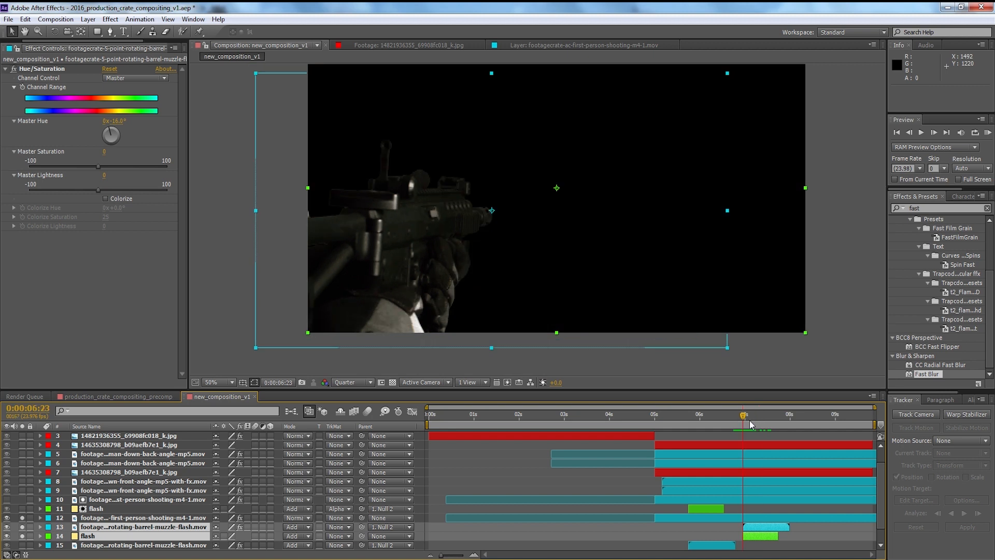
Step: Select the matted flash layer and turn off solo for the gun clip and the duplicated flash layers
{"action": "left_click", "coordinate": [113, 508]}
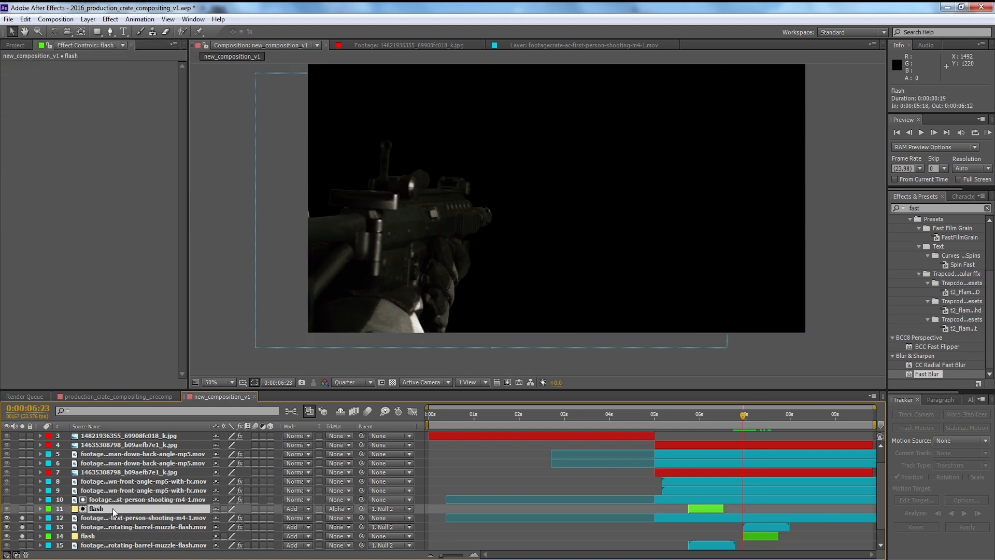
{"action": "left_click", "coordinate": [22, 518]}
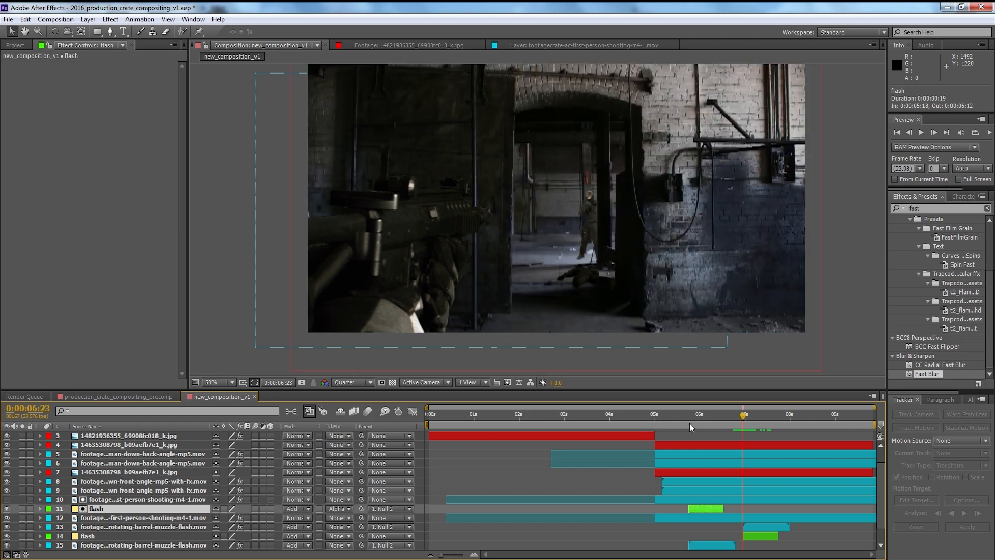
Step: Check the frame at 0:00:06:01 and duplicate the matted flash layer together with the first-person shooting matte clip above it
{"action": "left_click", "coordinate": [707, 415]}
{"action": "left_click_drag", "start_coordinate": [710, 415], "coordinate": [704, 415]}
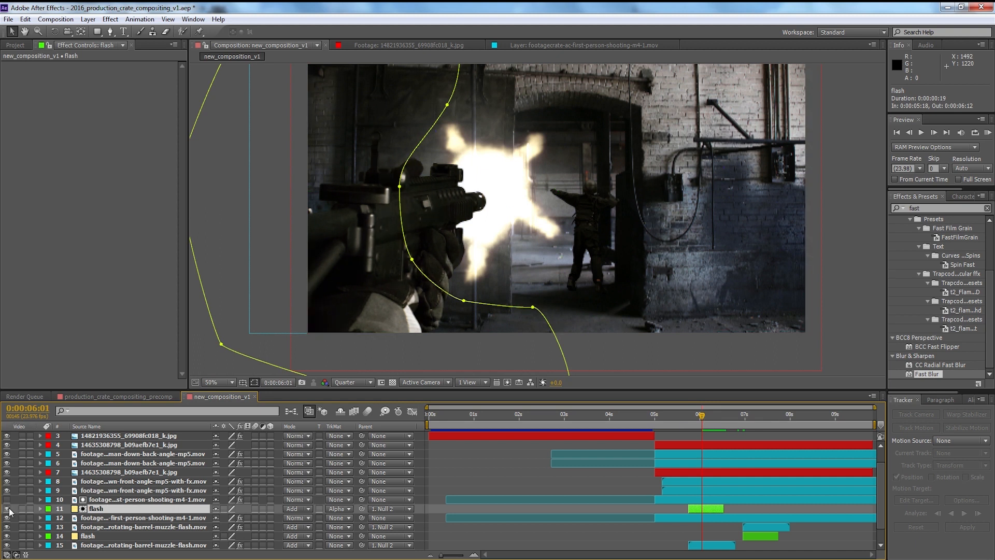
{"action": "left_click", "coordinate": [130, 501], "text": "ctrl"}
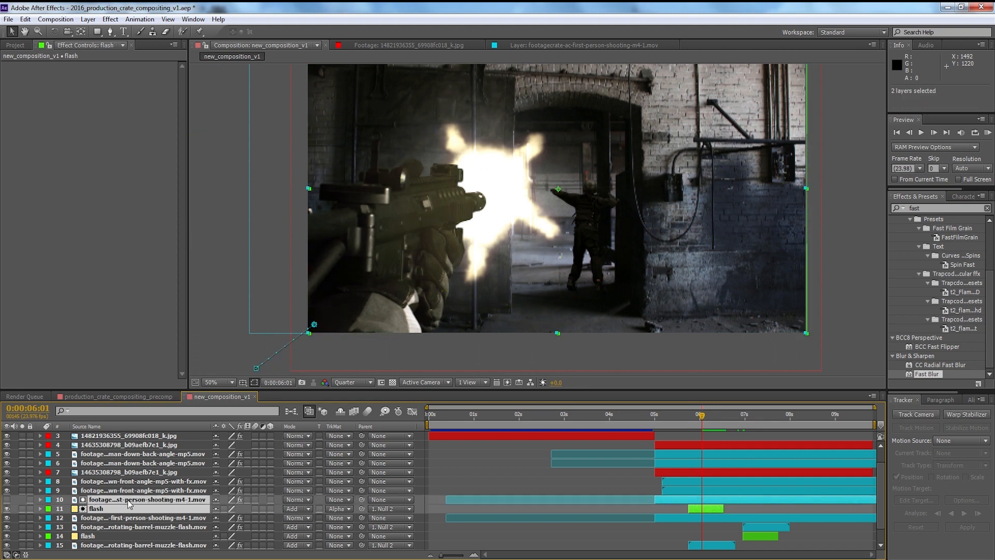
{"action": "key", "text": "ctrl+d"}
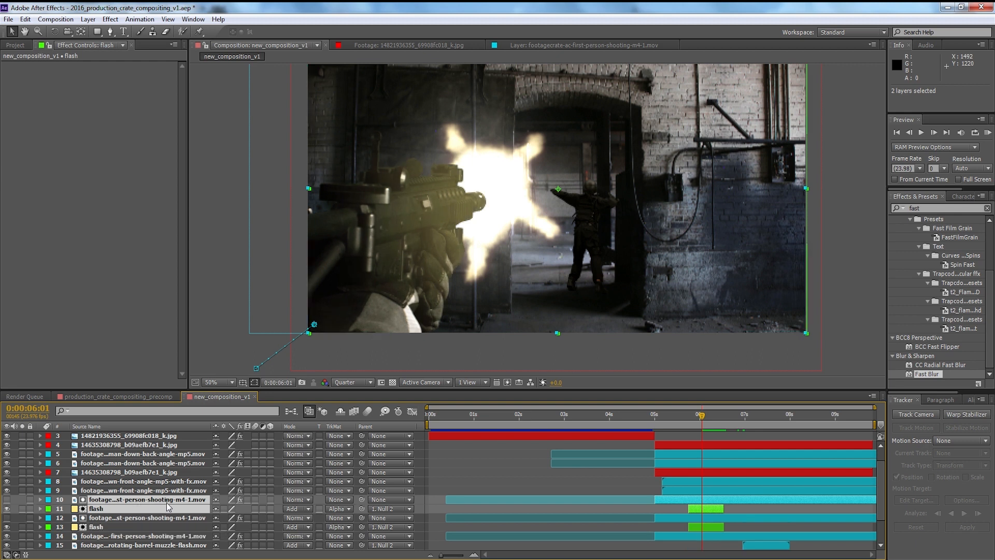
Step: Shift the duplicated matted flash layer to start at 0:00:06:23, leaving its matte clip in place
{"action": "left_click", "coordinate": [148, 509], "text": "ctrl"}
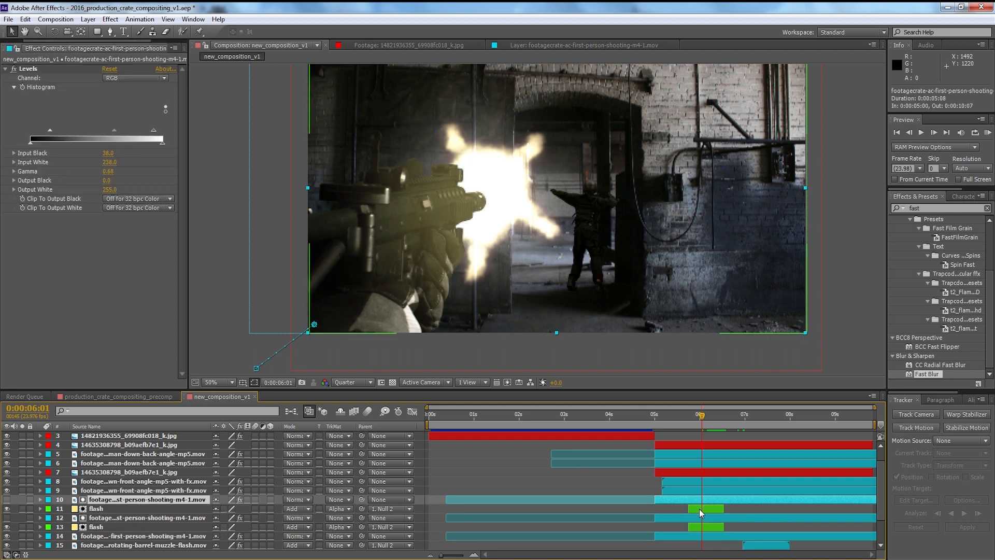
{"action": "left_click_drag", "start_coordinate": [700, 509], "coordinate": [752, 506]}
{"action": "scroll", "coordinate": [757, 506], "scroll_direction": "down", "scroll_amount": 3}
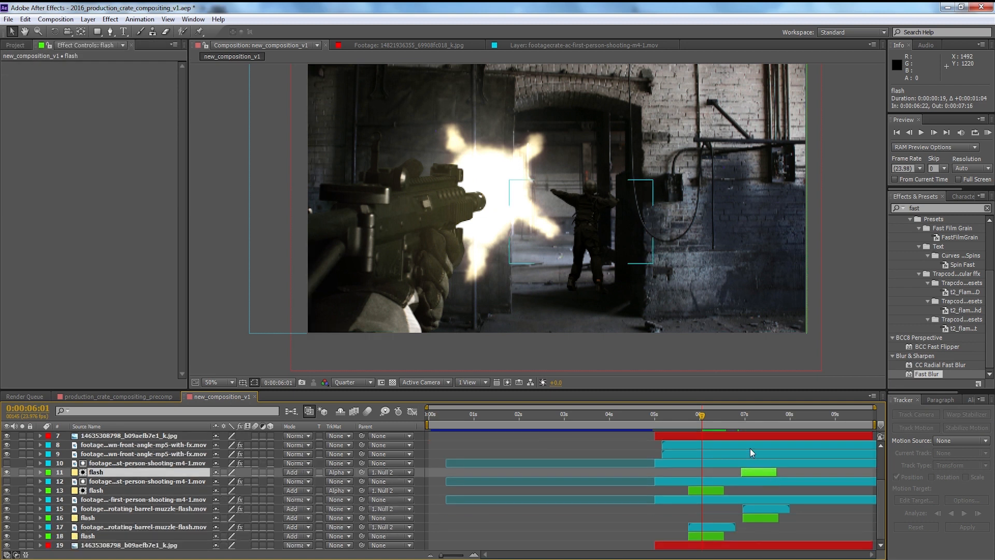
{"action": "left_click", "coordinate": [743, 418]}
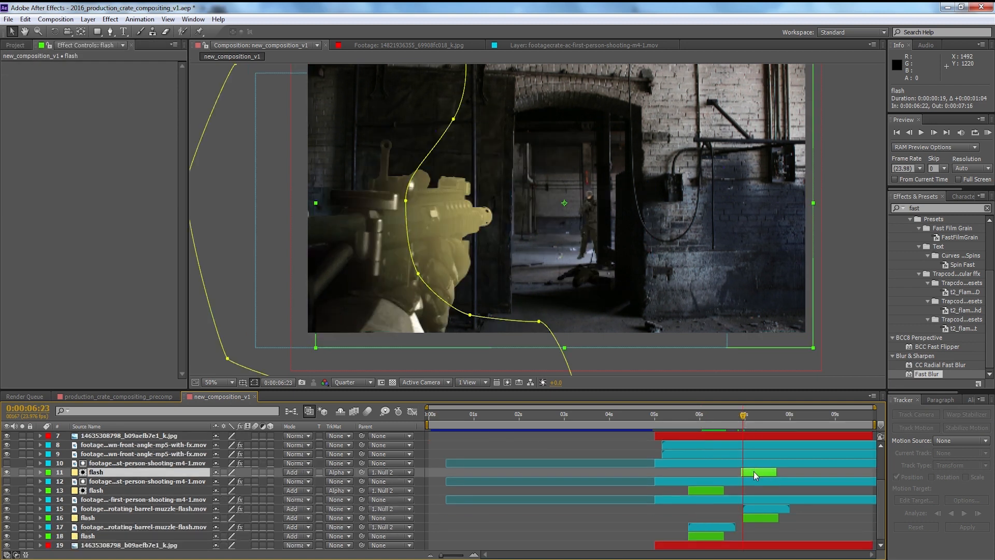
{"action": "left_click_drag", "start_coordinate": [753, 471], "coordinate": [757, 470]}
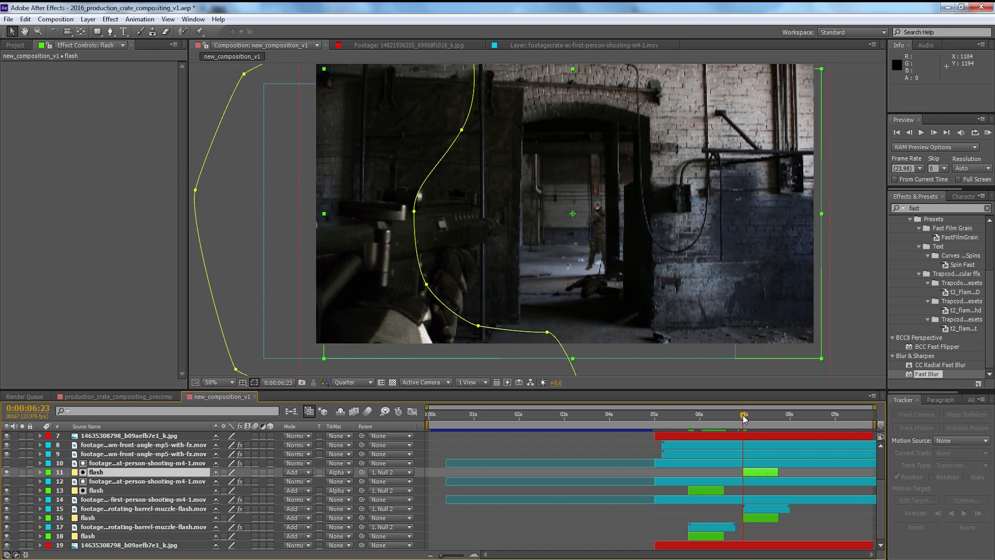
Step: Play back the second muzzle flash with its matching gun light from 0:00:07:00, and save the project
{"action": "left_click_drag", "start_coordinate": [743, 418], "coordinate": [746, 418]}
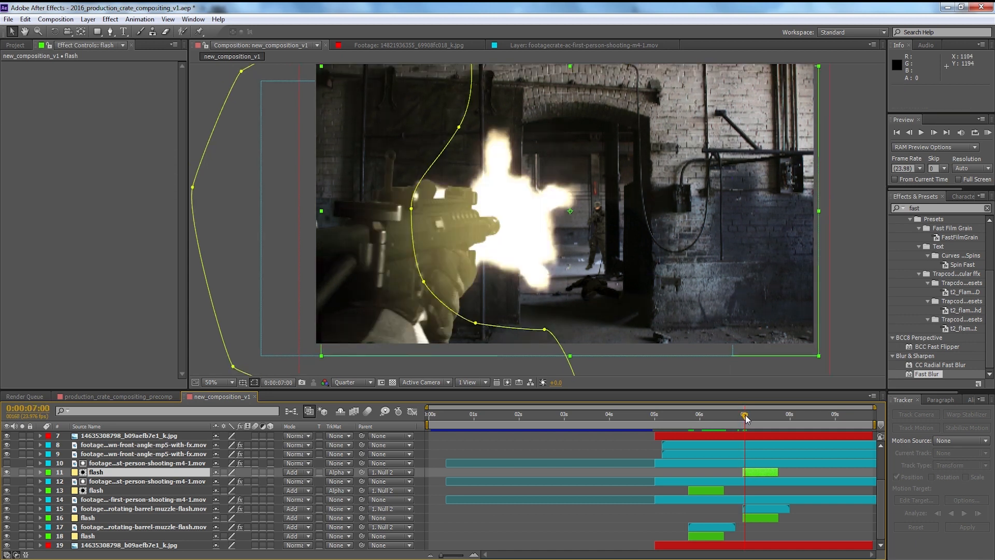
{"action": "left_click", "coordinate": [788, 472]}
{"action": "key", "text": "space"}
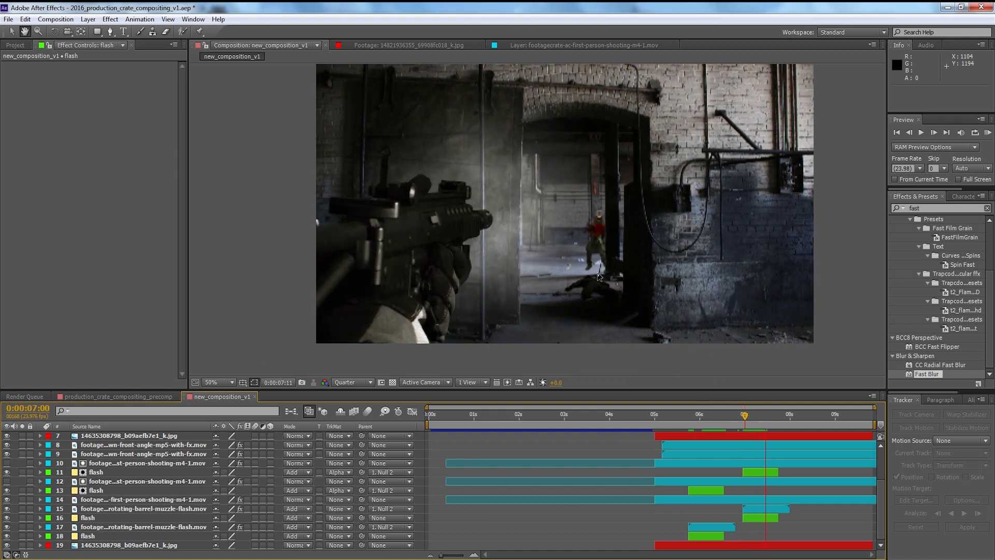
{"action": "mouse_move", "coordinate": [753, 421]}
{"action": "left_mouse_down"}
{"action": "mouse_move", "coordinate": [698, 422]}
{"action": "mouse_move", "coordinate": [752, 422]}
{"action": "left_mouse_up"}
{"action": "key", "text": "ctrl+s"}
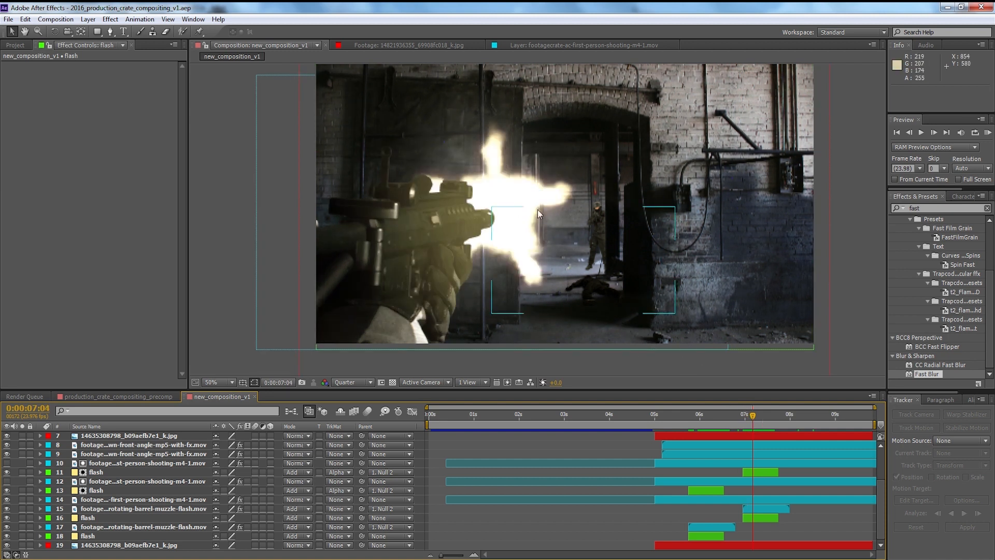
Step: Set the composition preview to full resolution and view the frames at 0:00:07:09 and 0:00:02:22
{"action": "left_click_drag", "start_coordinate": [757, 421], "coordinate": [761, 417]}
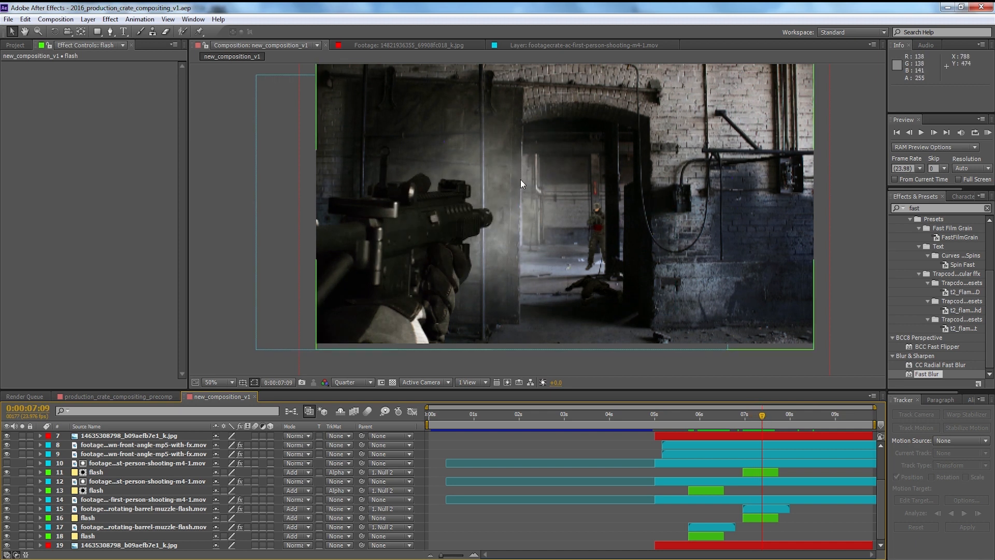
{"action": "key", "text": "ctrl+j"}
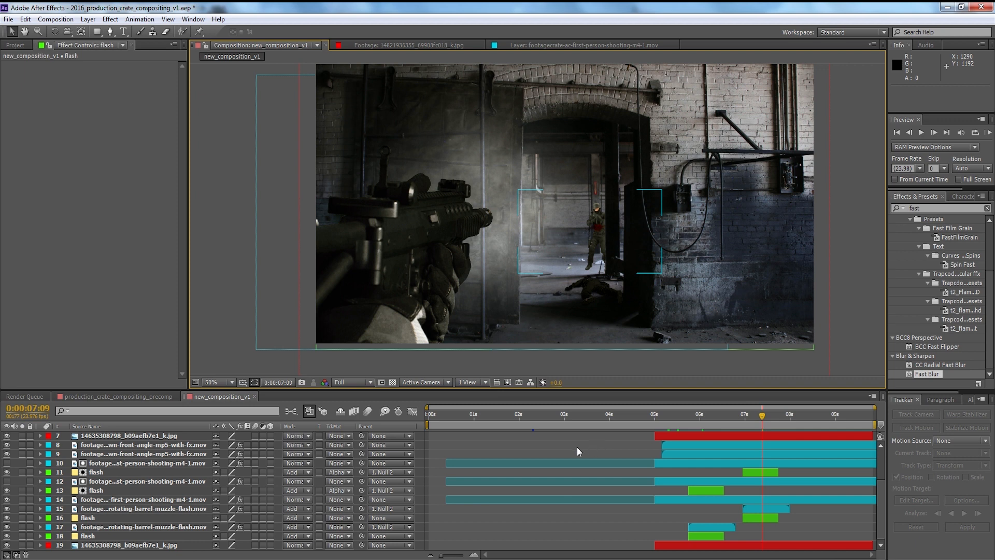
{"action": "left_click", "coordinate": [562, 416]}
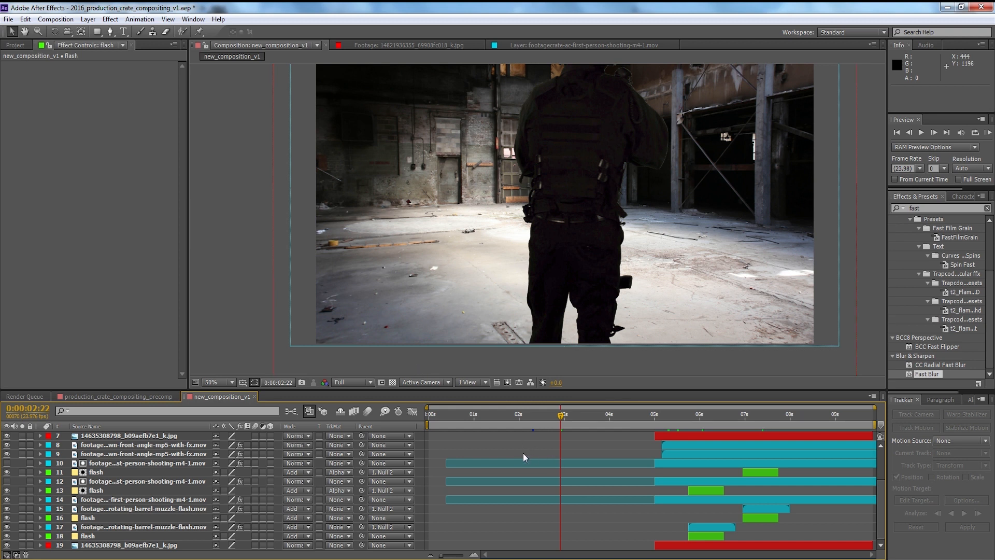
Step: Pre-compose all layers of new_composition_v1 as Pre-comp 1, moving all attributes into the new composition
{"action": "scroll", "coordinate": [523, 454], "scroll_direction": "up", "scroll_amount": 3}
{"action": "left_click", "coordinate": [504, 438]}
{"action": "left_click", "coordinate": [87, 19]}
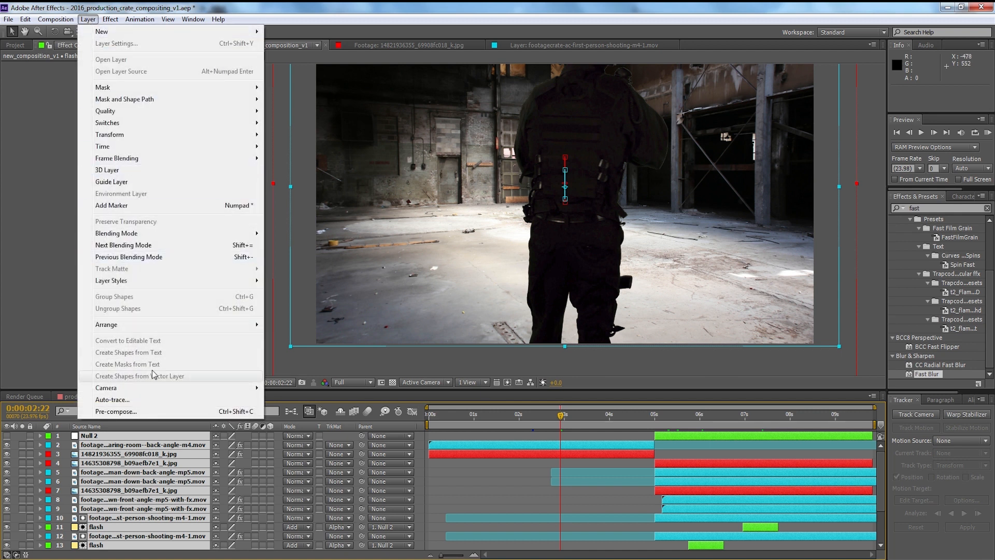
{"action": "left_click", "coordinate": [141, 414]}
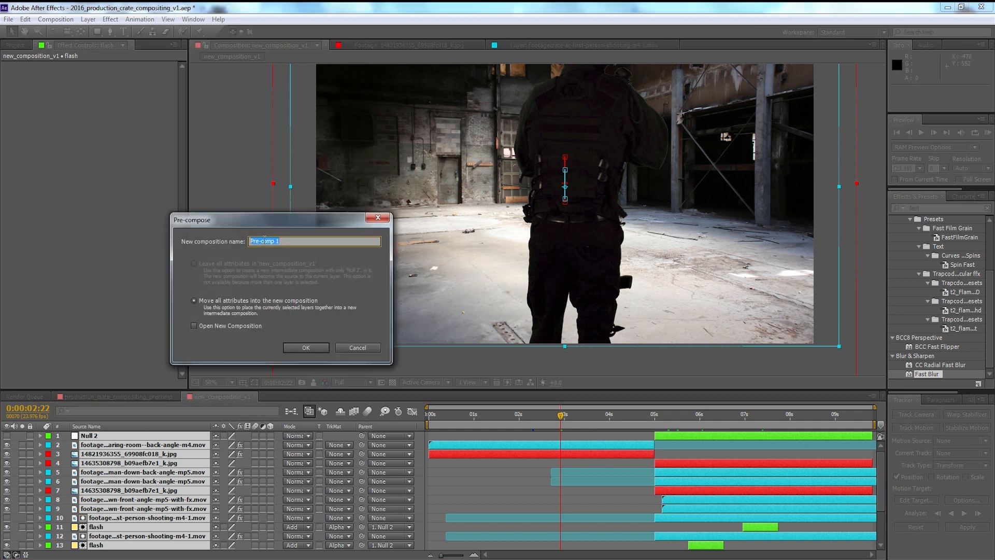
{"action": "left_click", "coordinate": [306, 348]}
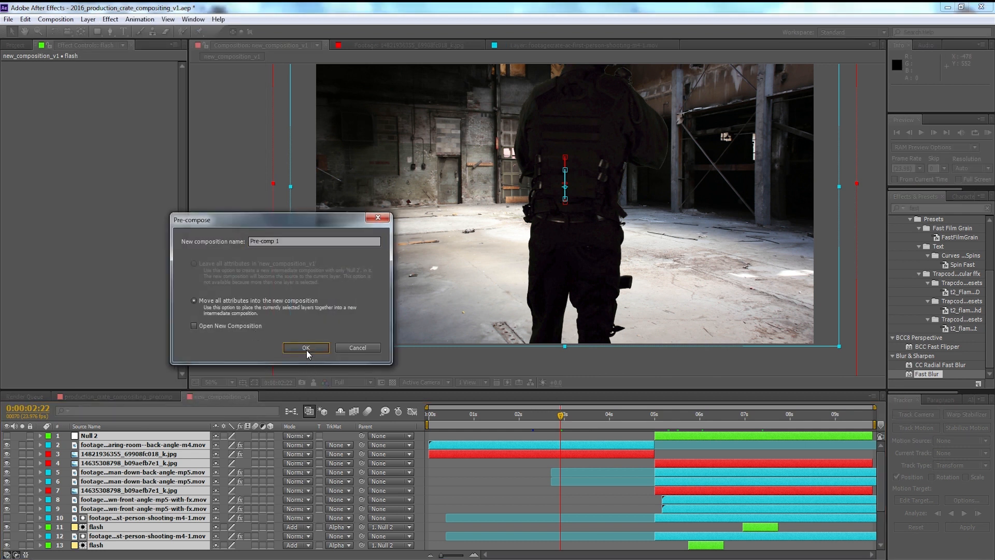
Step: Open Pre-comp 1 to inspect its nested layers, and close it to return to new_composition_v1
{"action": "left_click", "coordinate": [589, 418]}
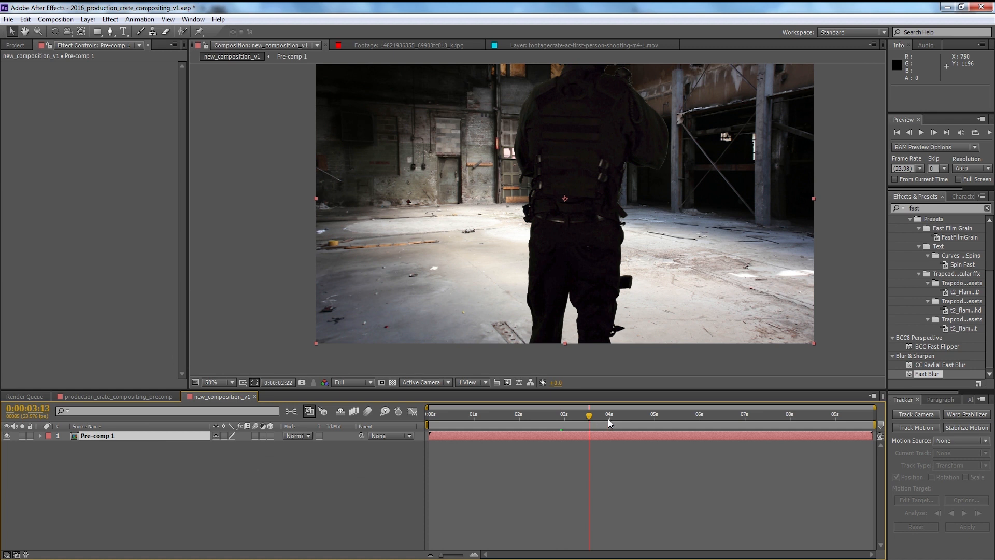
{"action": "double_click", "coordinate": [127, 435]}
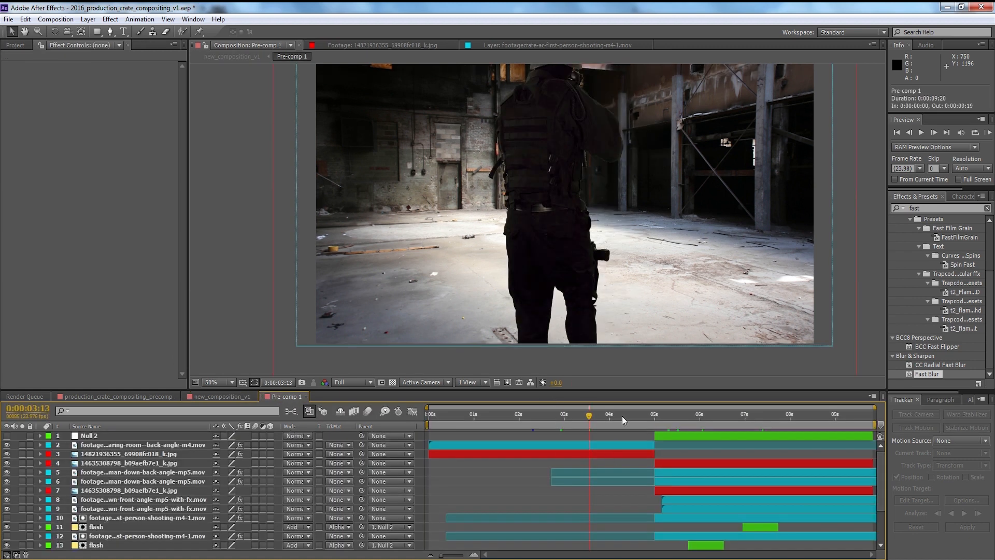
{"action": "left_click", "coordinate": [305, 397]}
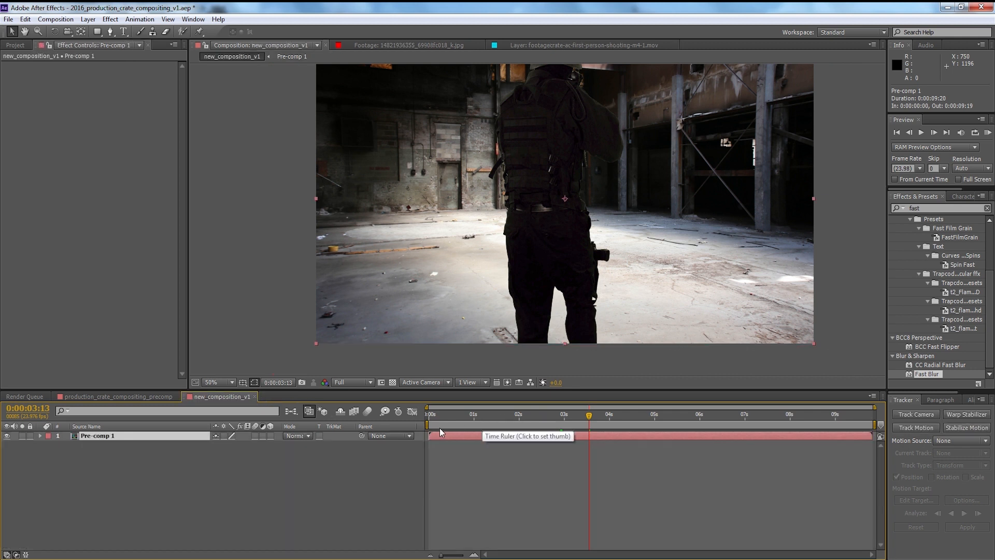
Step: Add the expression wiggle(1,15) to the Position of Pre-comp 1 for a handheld camera shake
{"action": "key", "text": "p"}
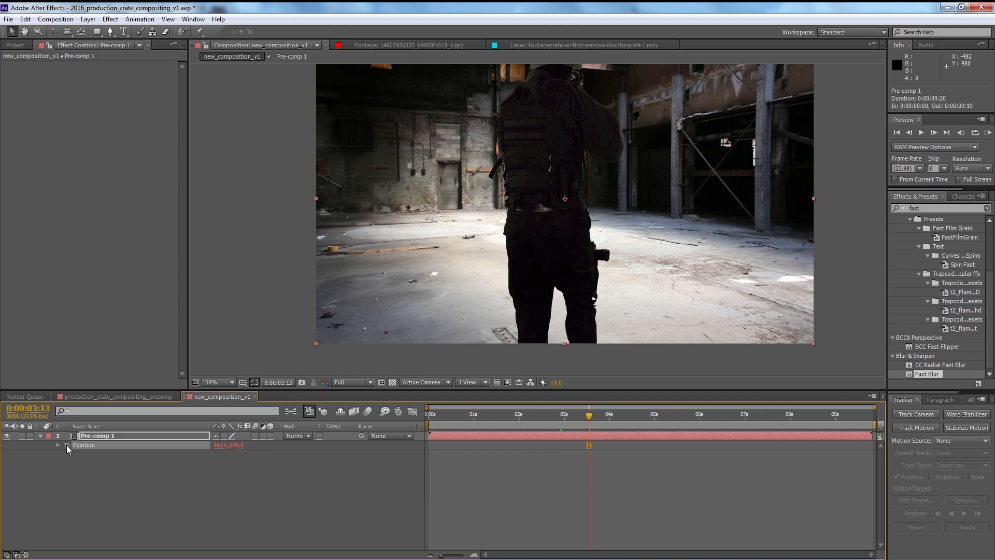
{"action": "left_click", "coordinate": [67, 445], "text": "alt"}
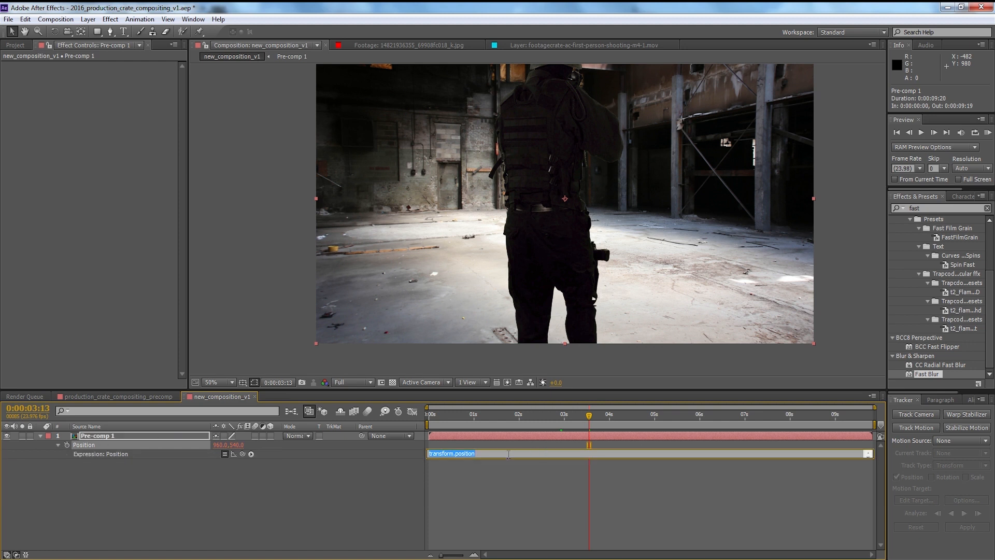
{"action": "type", "text": "wiggle("}
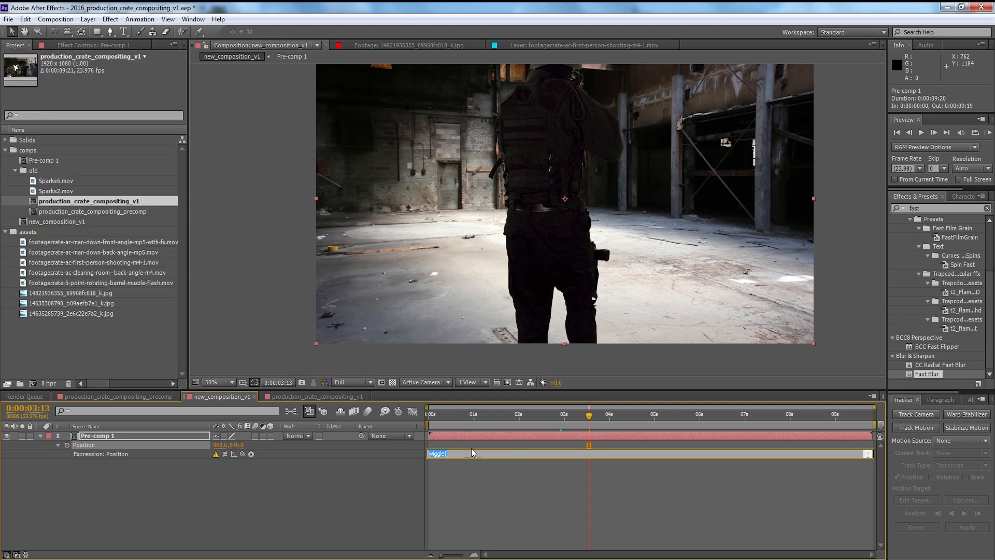
{"action": "left_click", "coordinate": [481, 452]}
{"action": "type", "text": ")"}
{"action": "left_click", "coordinate": [484, 476]}
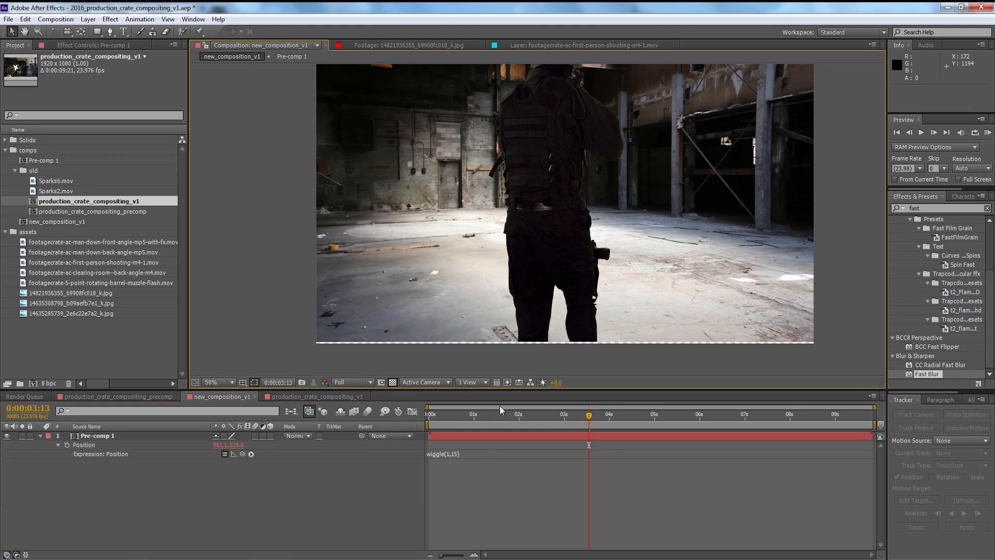
Step: Scrub through the wiggled pre-comp and examine the frame edges up close for exposed gaps
{"action": "left_click", "coordinate": [551, 419]}
{"action": "left_click", "coordinate": [498, 419]}
{"action": "left_click", "coordinate": [558, 418]}
{"action": "left_click", "coordinate": [626, 419]}
{"action": "scroll", "coordinate": [594, 340], "scroll_direction": "down", "scroll_amount": 2}
{"action": "left_click_drag", "start_coordinate": [593, 327], "coordinate": [587, 338]}
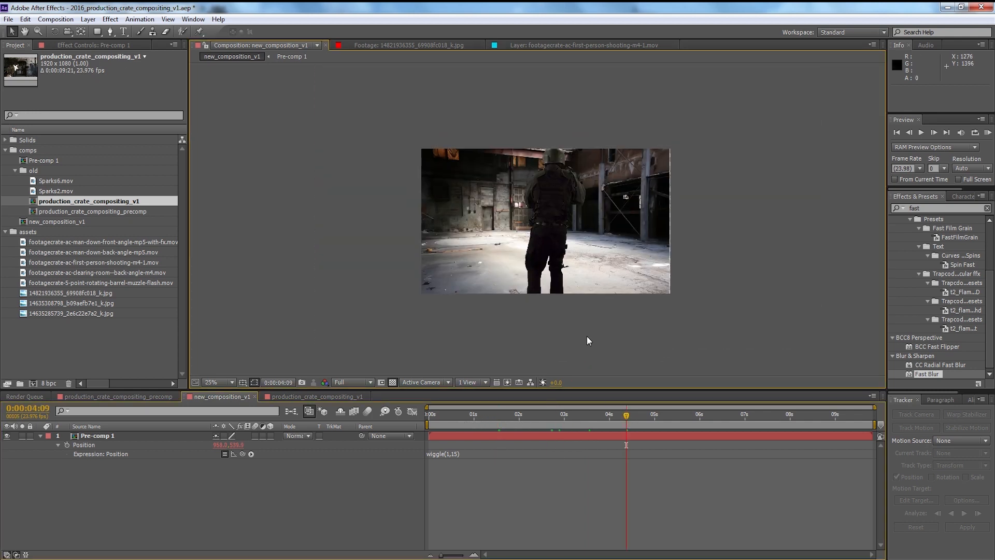
{"action": "scroll", "coordinate": [589, 337], "scroll_direction": "up", "scroll_amount": 2}
{"action": "left_click_drag", "start_coordinate": [657, 309], "coordinate": [587, 319]}
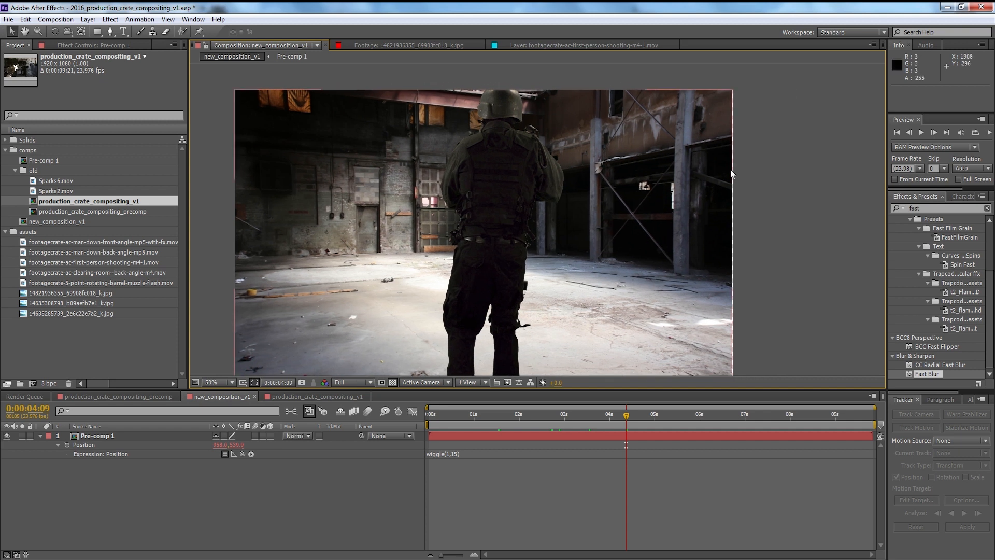
Step: Scale Pre-comp 1 up to 104% to cover the frame edges exposed by the wiggle
{"action": "scroll", "coordinate": [730, 169], "scroll_direction": "down", "scroll_amount": 2}
{"action": "left_click", "coordinate": [141, 437]}
{"action": "key", "text": "s"}
{"action": "left_click_drag", "start_coordinate": [250, 444], "coordinate": [271, 444]}
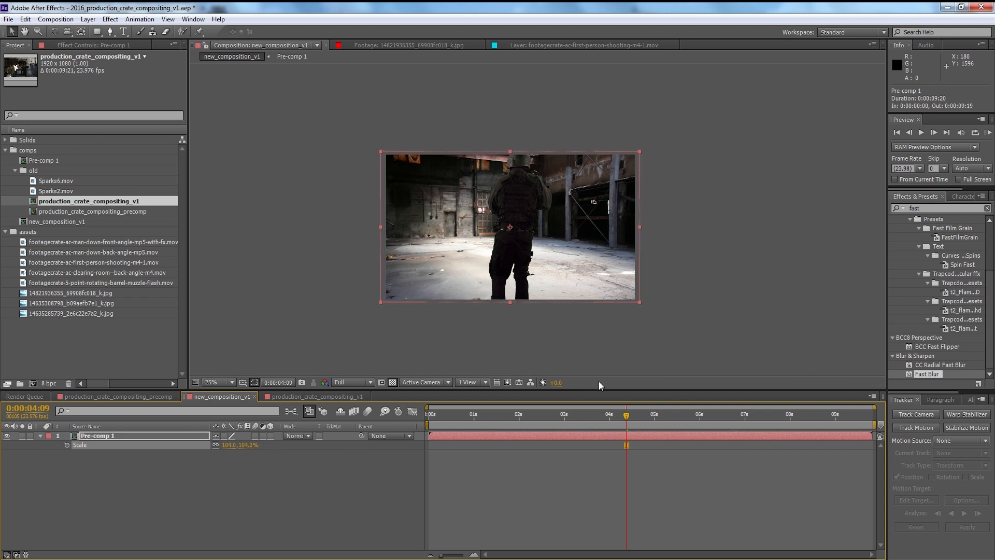
Step: Check the enlarged pre-comp's edge coverage at several points across both shots
{"action": "left_click", "coordinate": [549, 422]}
{"action": "left_click", "coordinate": [483, 421]}
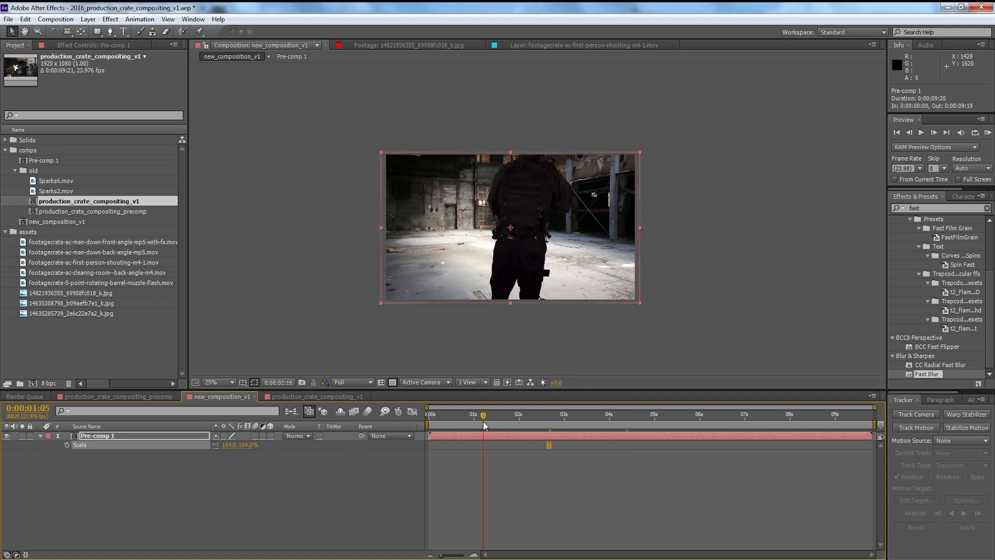
{"action": "left_click", "coordinate": [451, 418]}
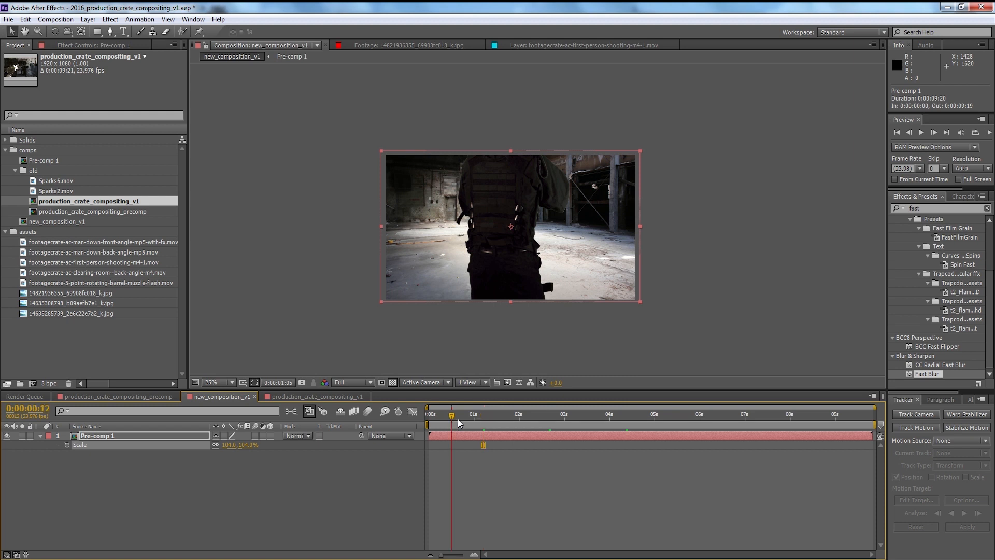
{"action": "left_click_drag", "start_coordinate": [554, 418], "coordinate": [634, 421]}
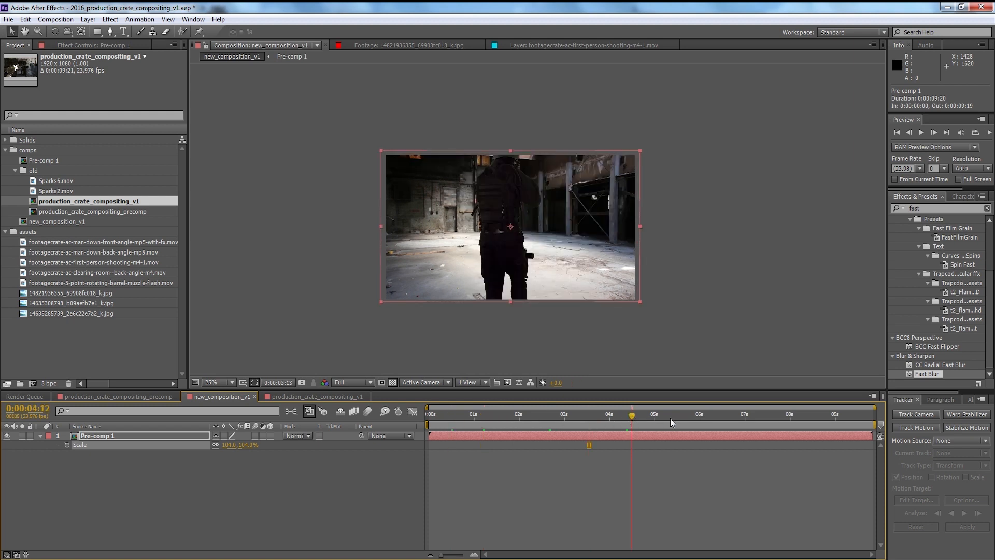
{"action": "left_click", "coordinate": [692, 418]}
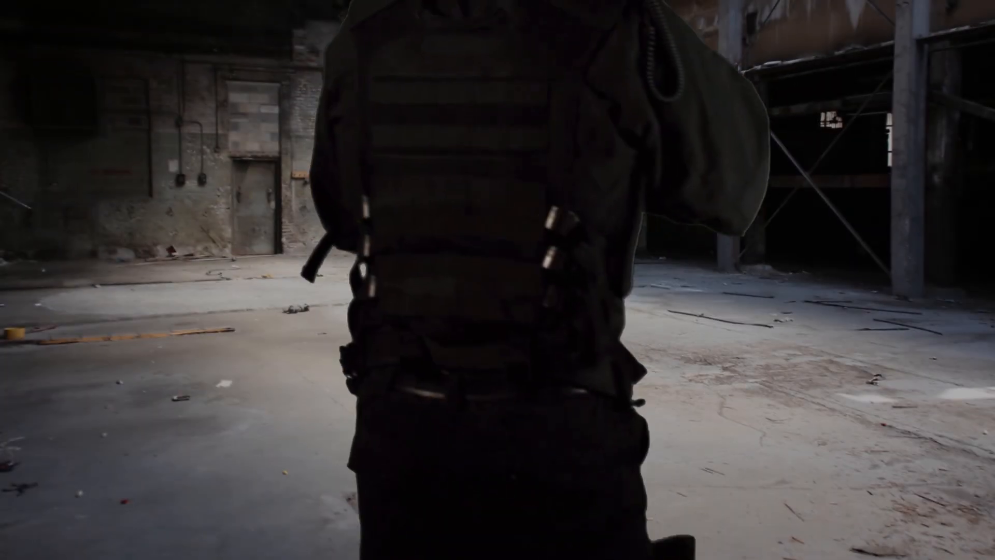